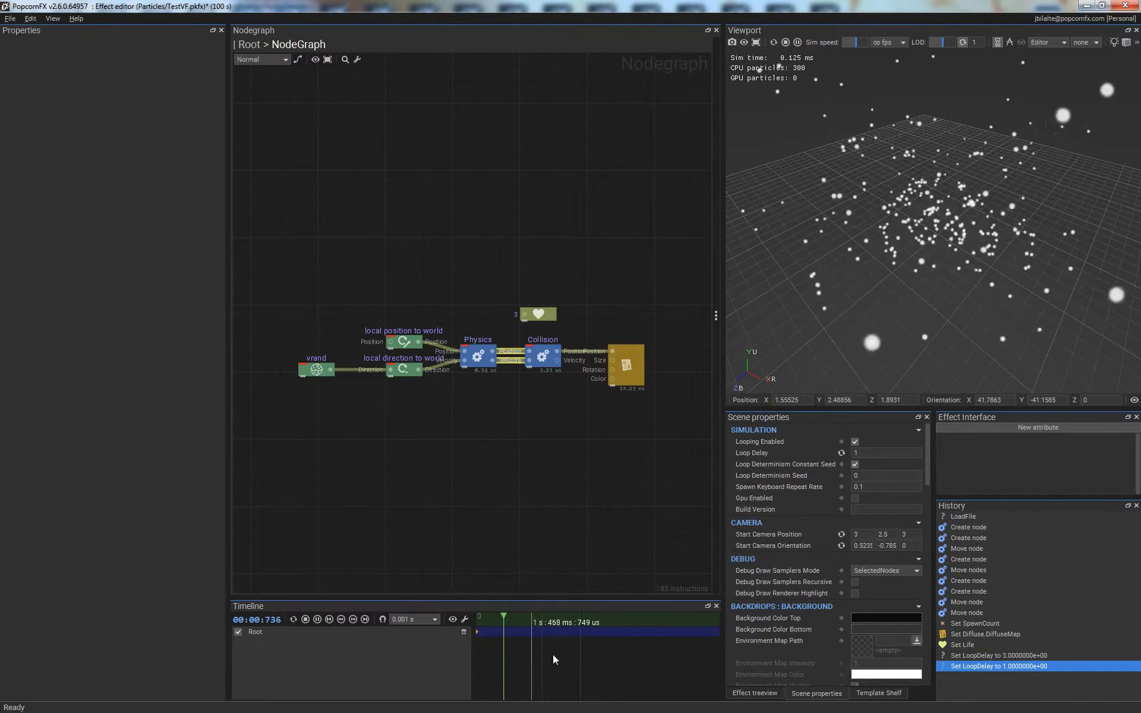
- Pause the simulation, set the effect's loop delay to 3 and resume playback
{"action": "left_click", "coordinate": [548, 618]}
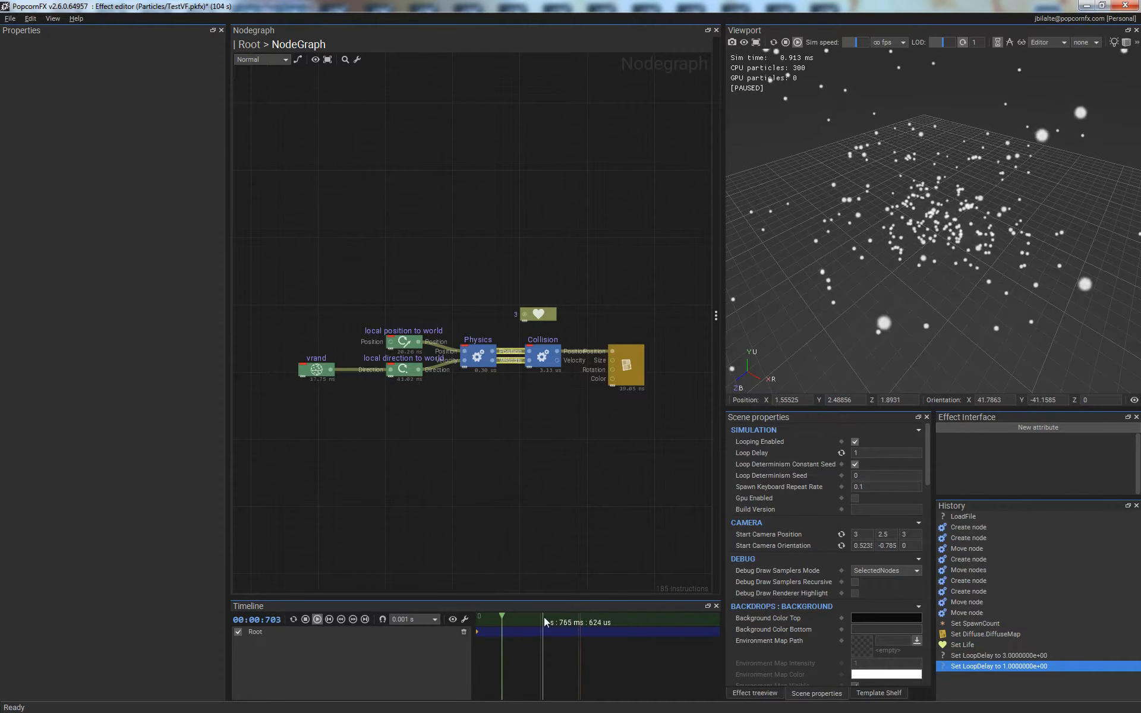
{"action": "left_click", "coordinate": [501, 618]}
{"action": "left_click", "coordinate": [488, 618]}
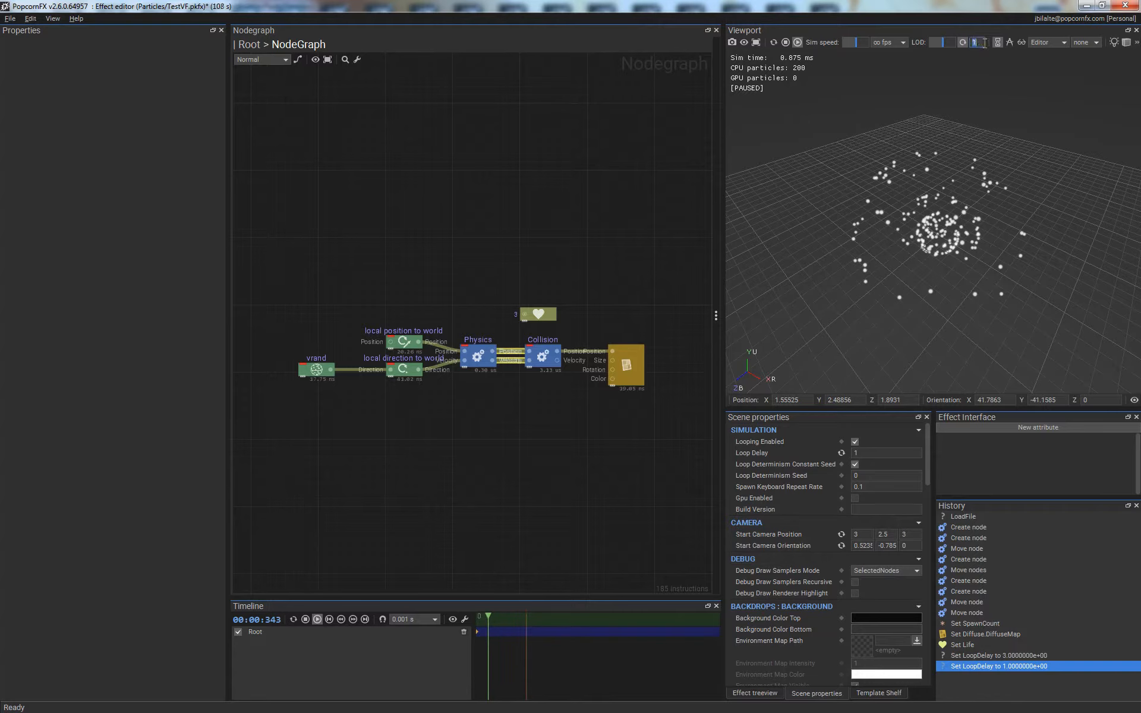
{"action": "type", "text": "3"}
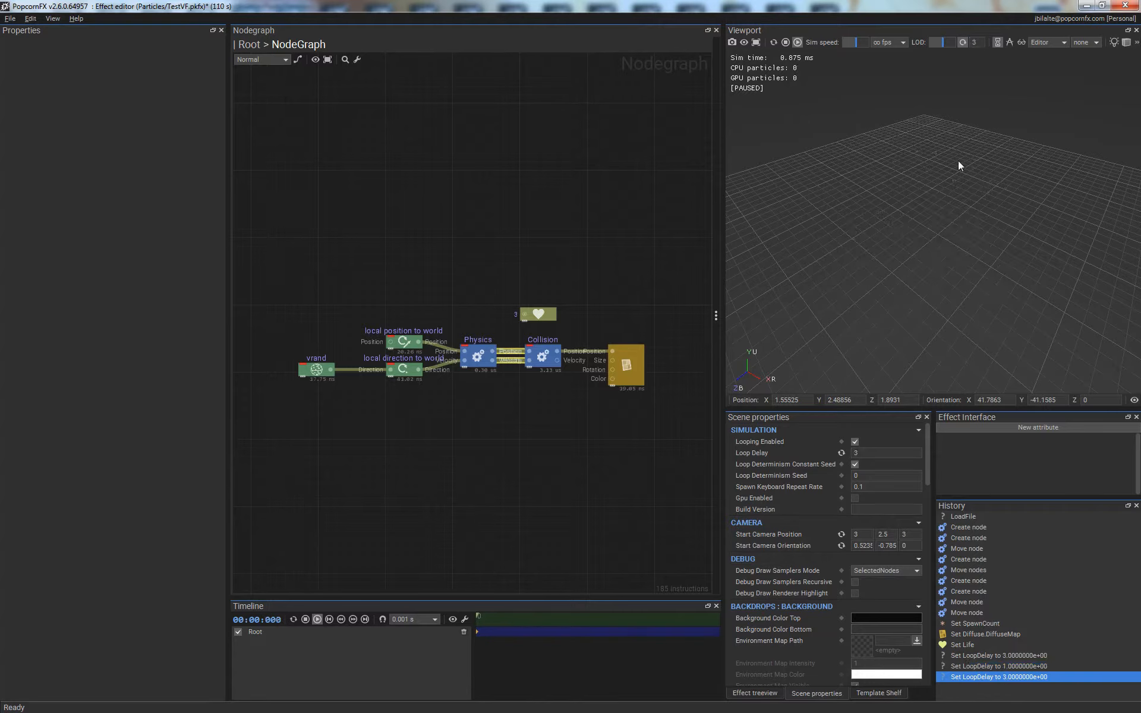
{"action": "left_click", "coordinate": [305, 613]}
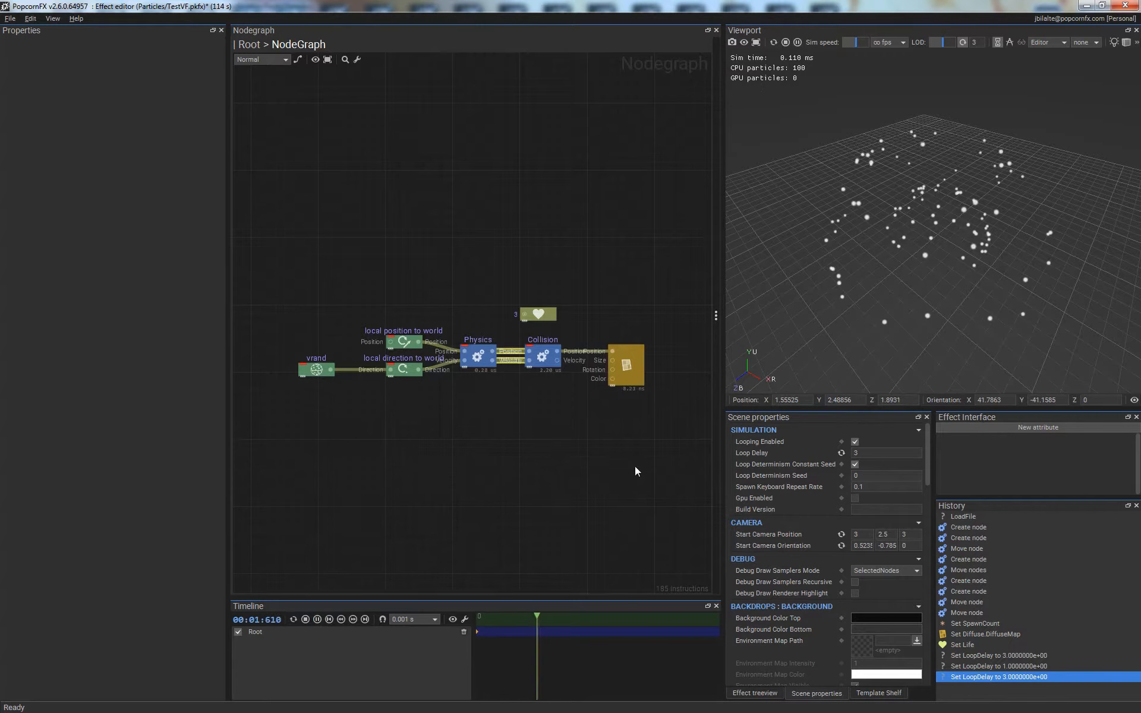
- Set the vrand node's Inner parameter to 0
{"action": "middle_click_drag", "start_coordinate": [267, 424], "coordinate": [325, 428]}
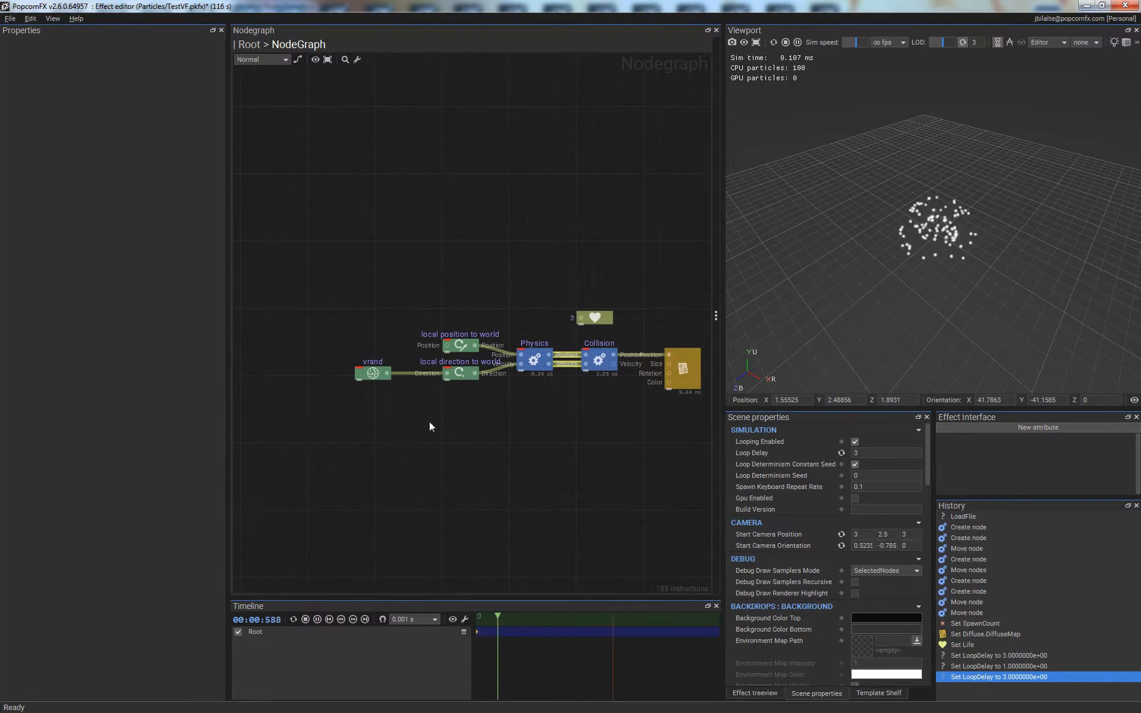
{"action": "left_click", "coordinate": [534, 359]}
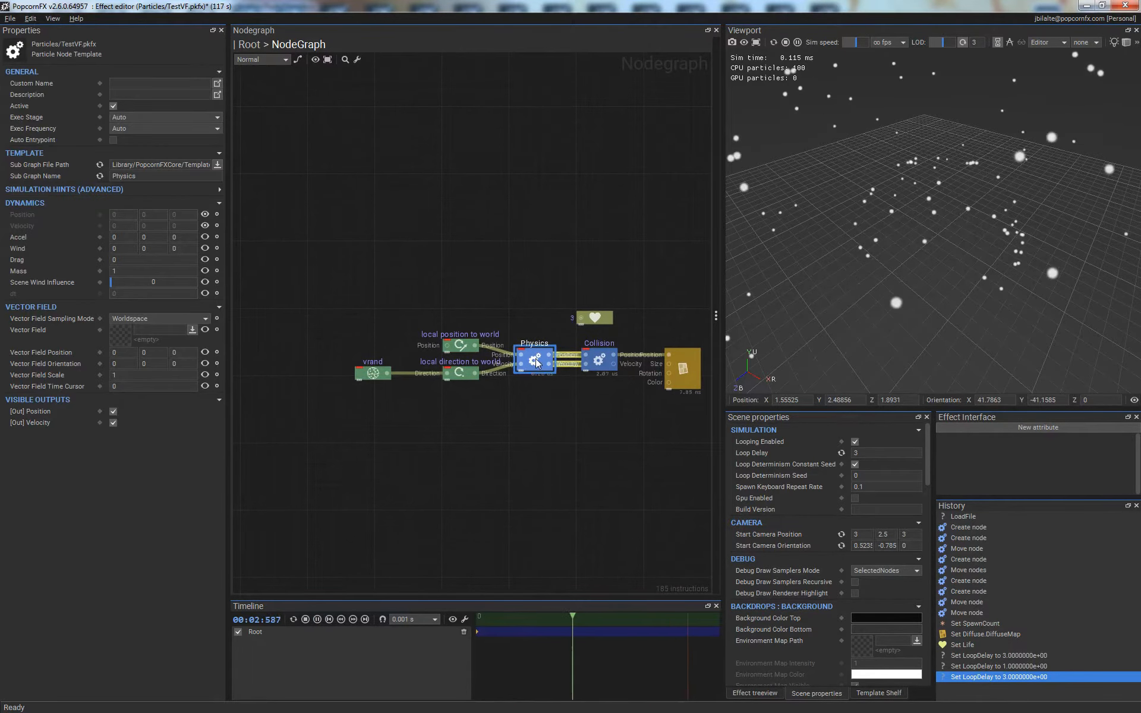
{"action": "left_click", "coordinate": [366, 376]}
{"action": "left_click_drag", "start_coordinate": [123, 226], "coordinate": [95, 233]}
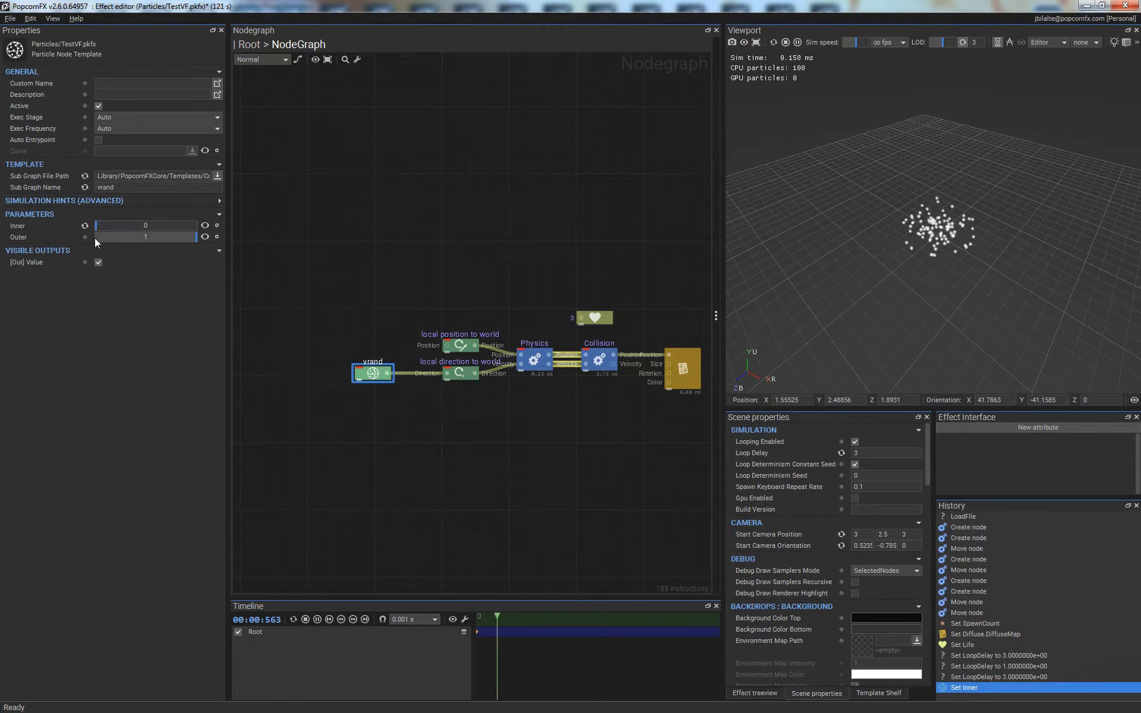
{"action": "left_click", "coordinate": [433, 426]}
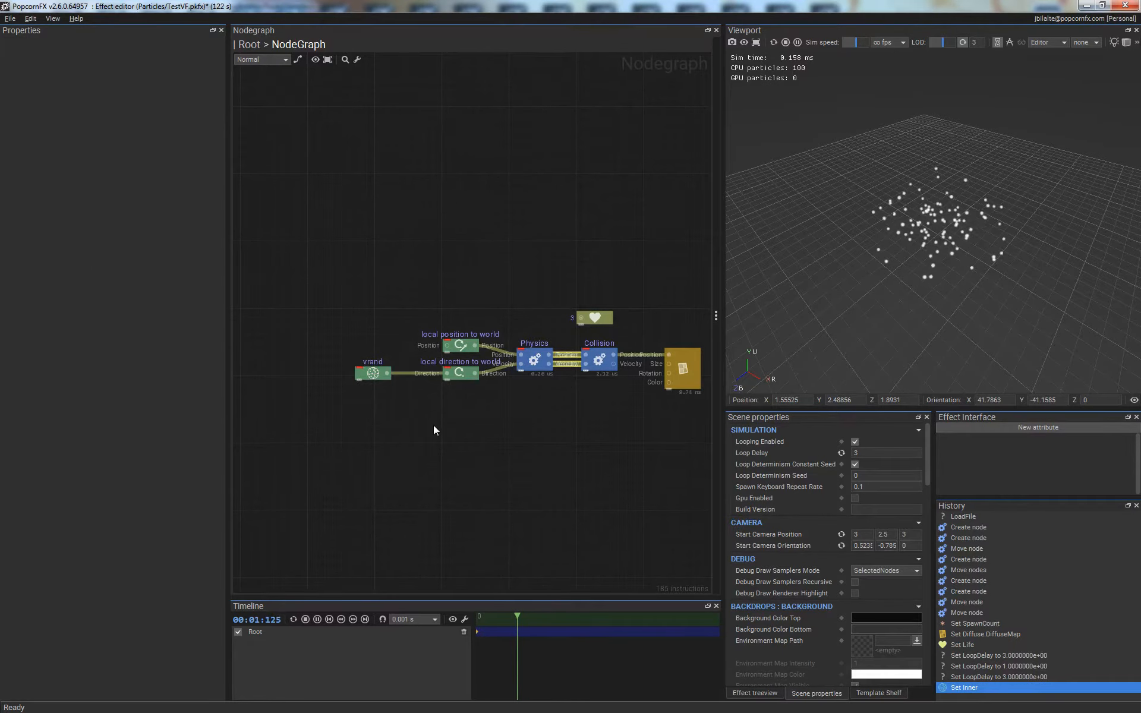
- Set the Physics node's Drag to 2
{"action": "left_click", "coordinate": [533, 362]}
{"action": "left_click", "coordinate": [134, 259]}
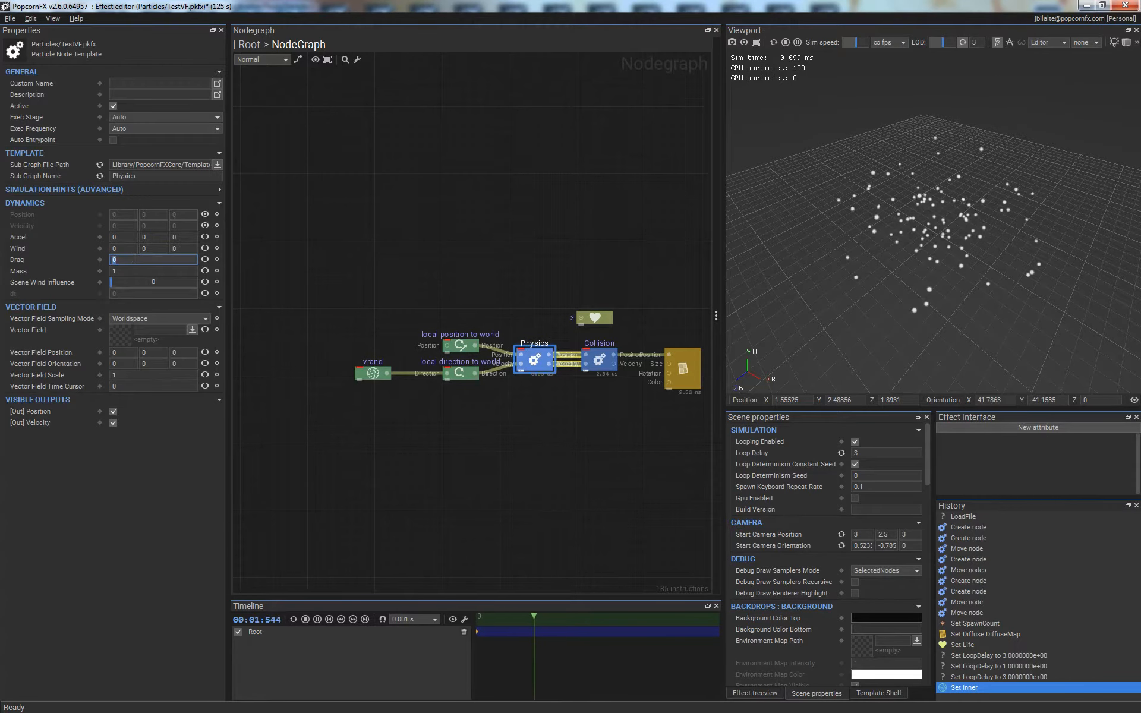
{"action": "type", "text": "3"}
{"action": "key", "text": "Return"}
{"action": "left_click", "coordinate": [512, 437]}
{"action": "middle_click_drag", "start_coordinate": [498, 418], "coordinate": [489, 418]}
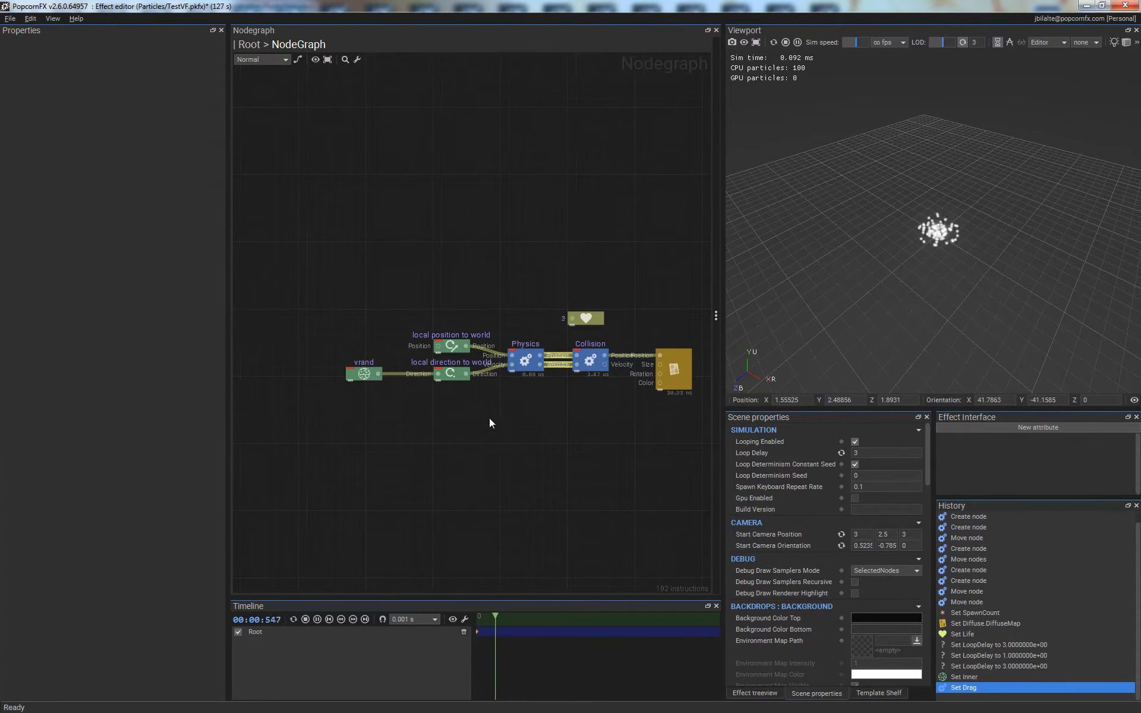
- Examine the particles near the ground, the Collision node's properties and the scene's grid backdrop collision settings
{"action": "middle_click_drag", "start_coordinate": [969, 298], "coordinate": [938, 258]}
{"action": "scroll", "coordinate": [986, 264], "scroll_direction": "up", "scroll_amount": 7}
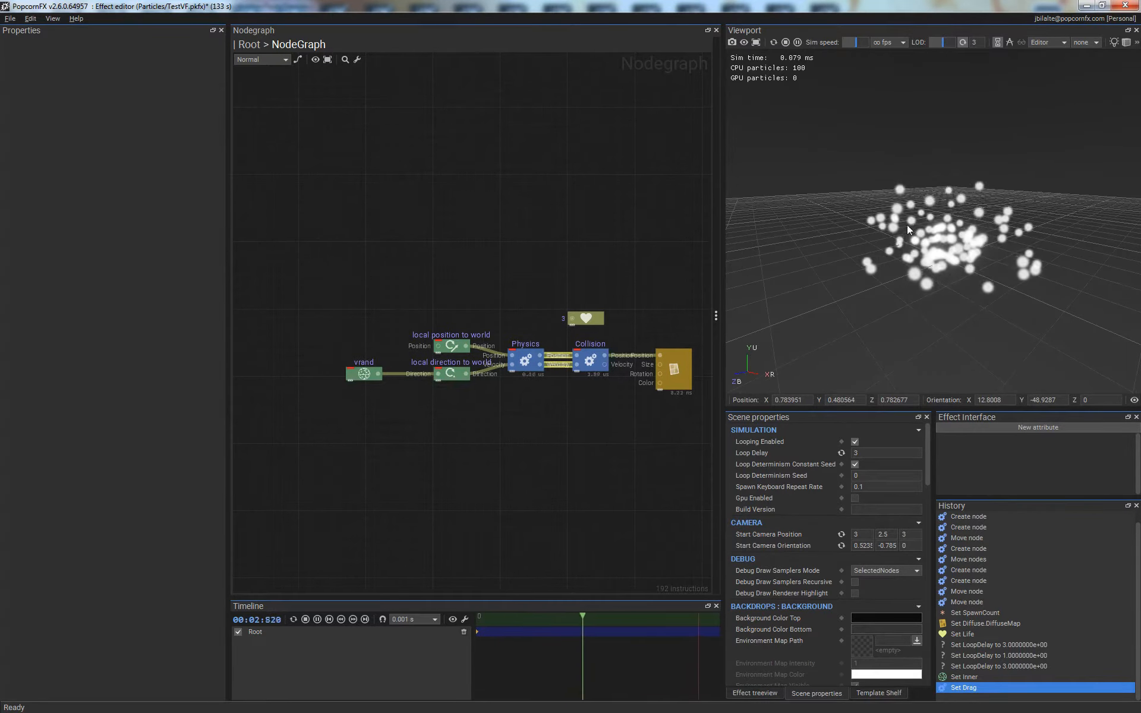
{"action": "scroll", "coordinate": [915, 235], "scroll_direction": "down", "scroll_amount": 5}
{"action": "left_click", "coordinate": [603, 361]}
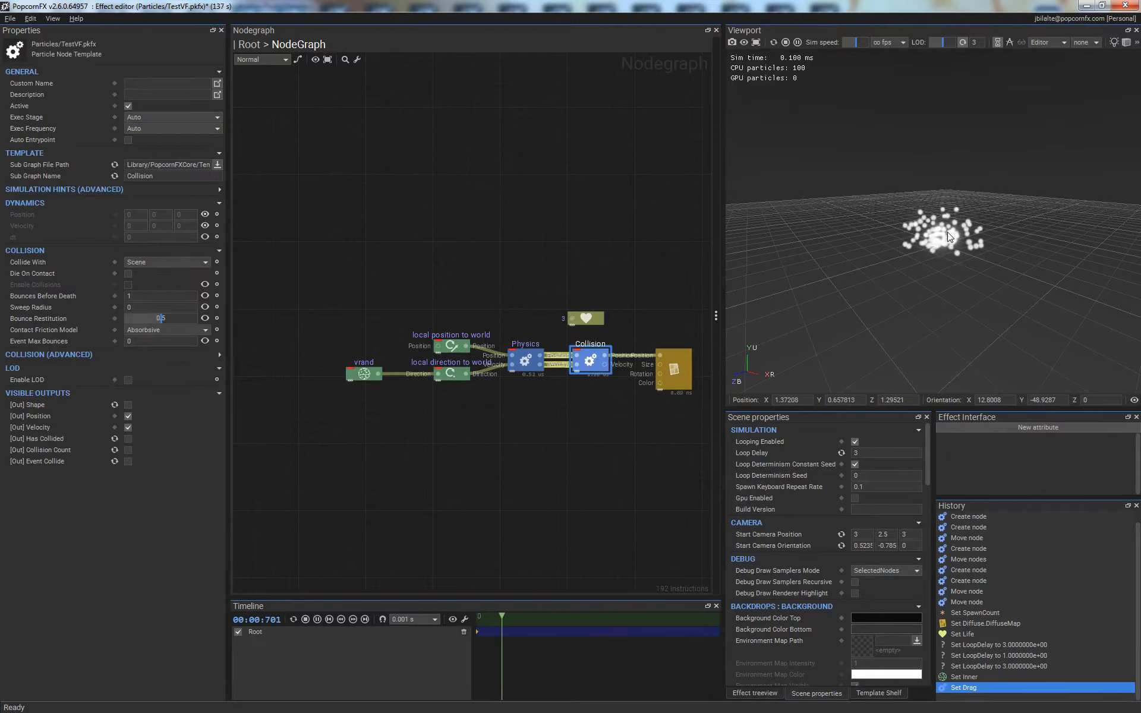
{"action": "left_click_drag", "start_coordinate": [952, 278], "coordinate": [947, 220]}
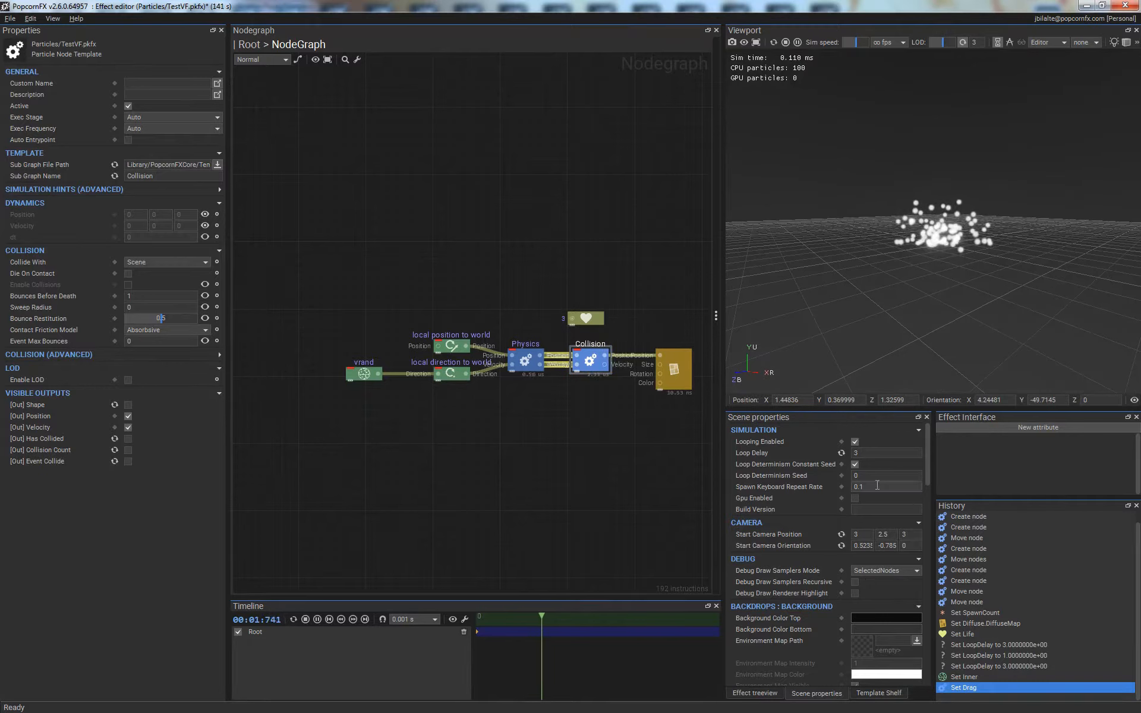
{"action": "scroll", "coordinate": [787, 551], "scroll_direction": "down", "scroll_amount": 1}
{"action": "scroll", "coordinate": [786, 551], "scroll_direction": "down", "scroll_amount": 10}
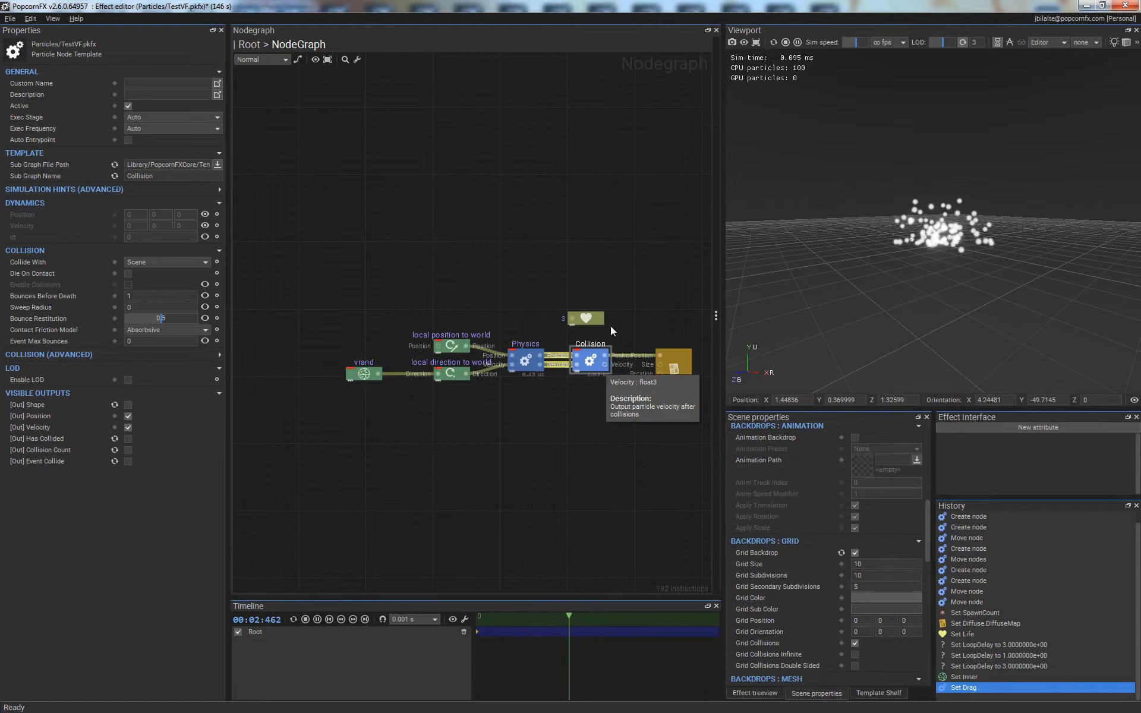
- Add the Physics (rig) template below the existing nodes and delete its nodes again
{"action": "right_click", "coordinate": [564, 397]}
{"action": "right_click", "coordinate": [443, 434]}
{"action": "type", "text": "ph"}
{"action": "key", "text": "Down"}
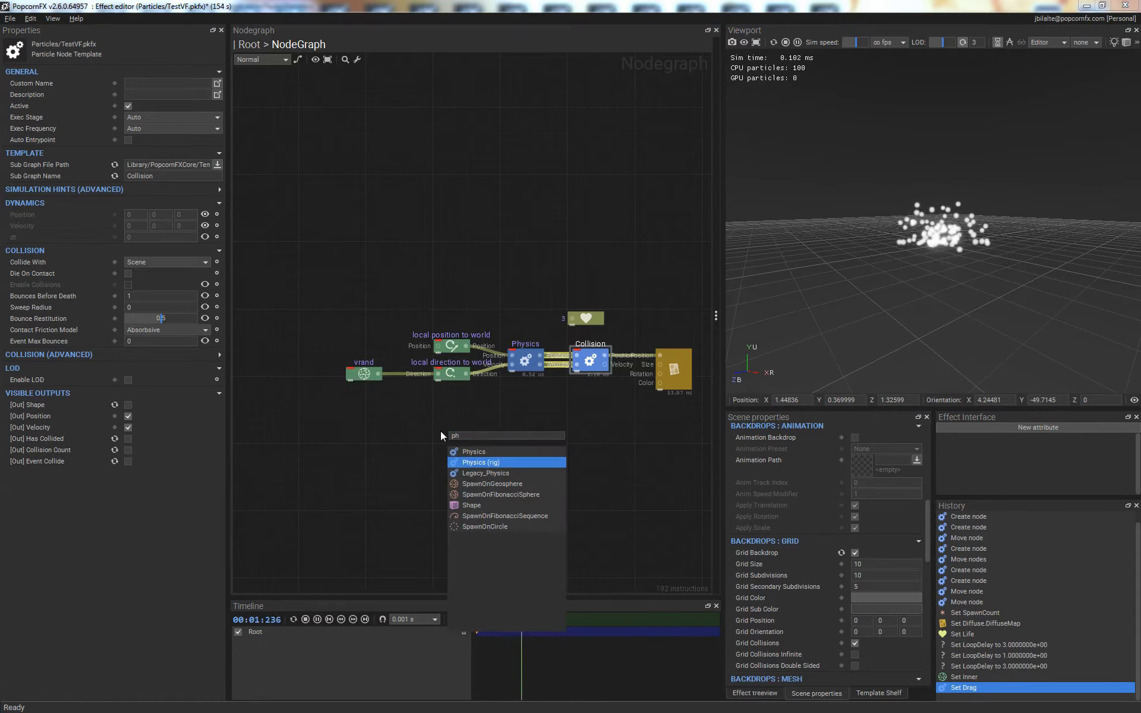
{"action": "key", "text": "Return"}
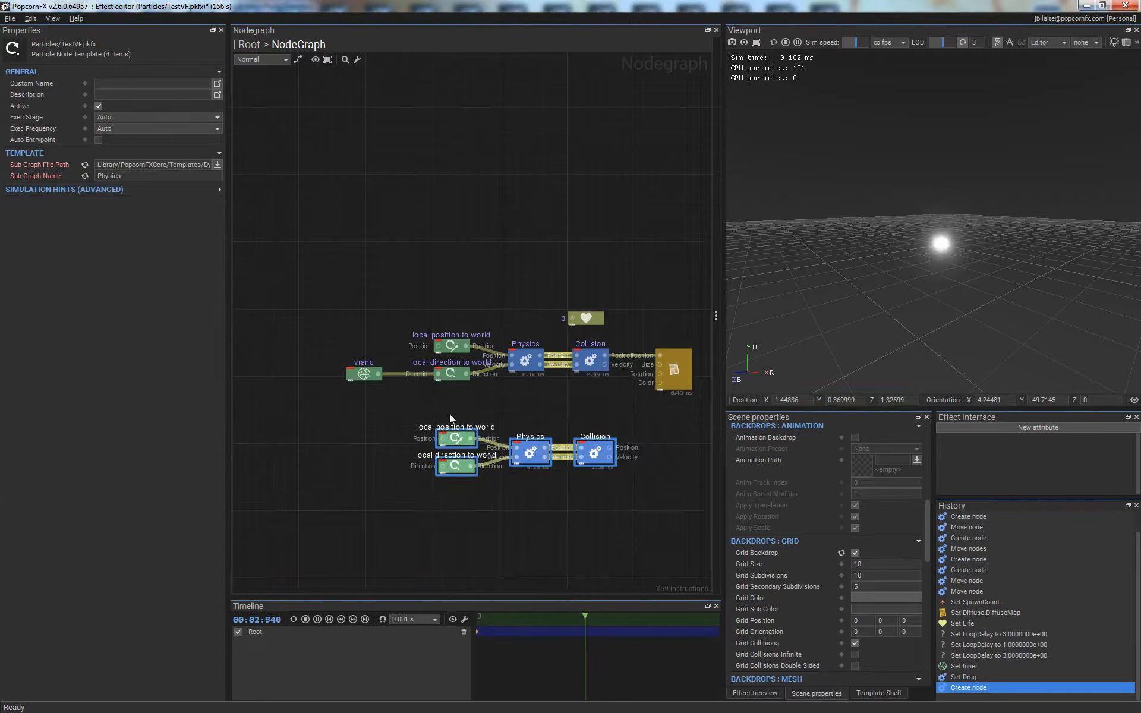
{"action": "key", "text": "Delete"}
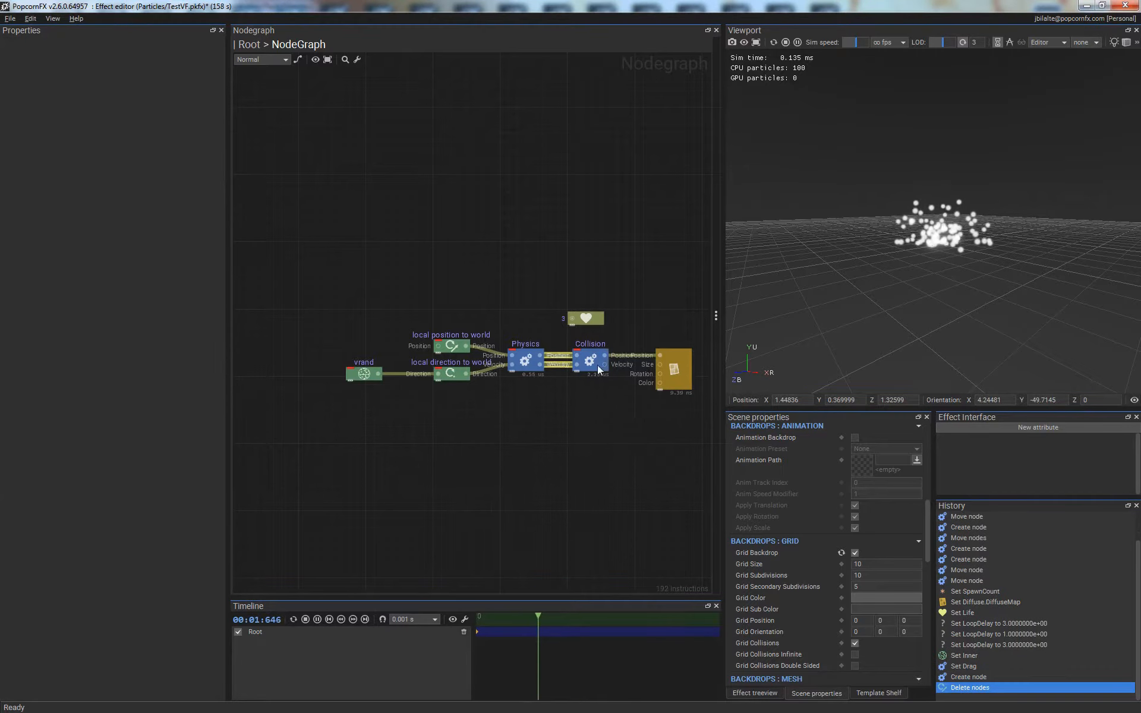
- Delete the Collision node between the Physics node and the renderer
{"action": "left_click", "coordinate": [595, 364]}
{"action": "key", "text": "Delete"}
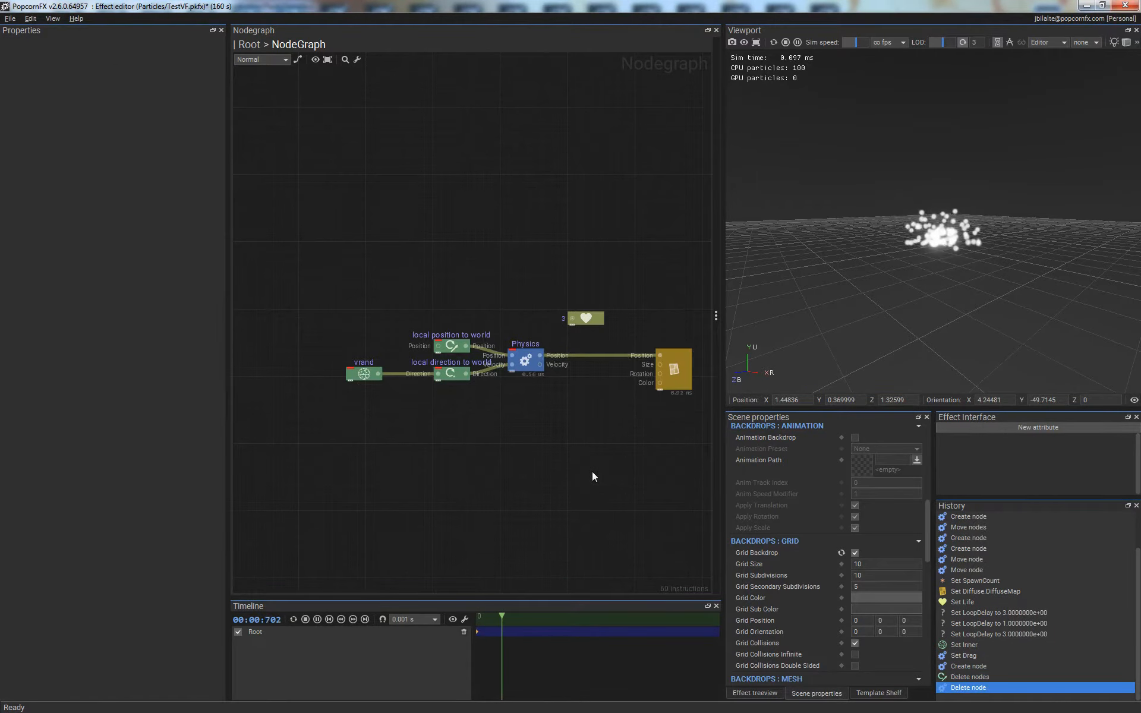
{"action": "left_click_drag", "start_coordinate": [915, 305], "coordinate": [944, 204], "text": "alt"}
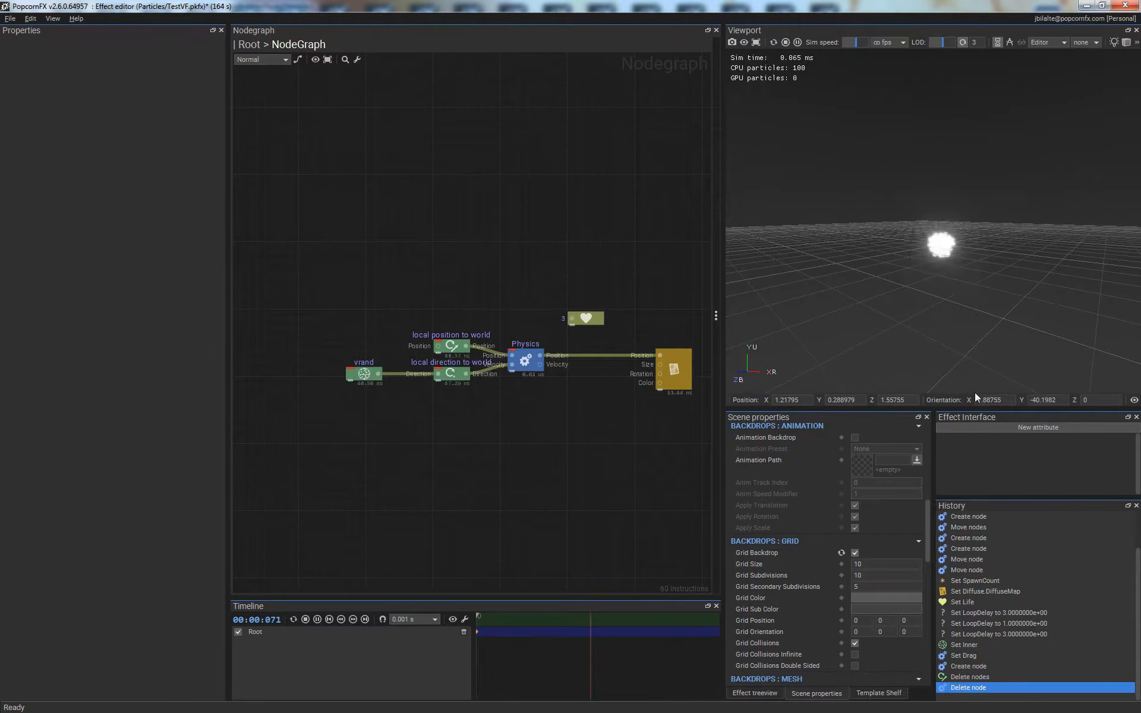
{"action": "left_click_drag", "start_coordinate": [997, 198], "coordinate": [989, 241], "text": "alt"}
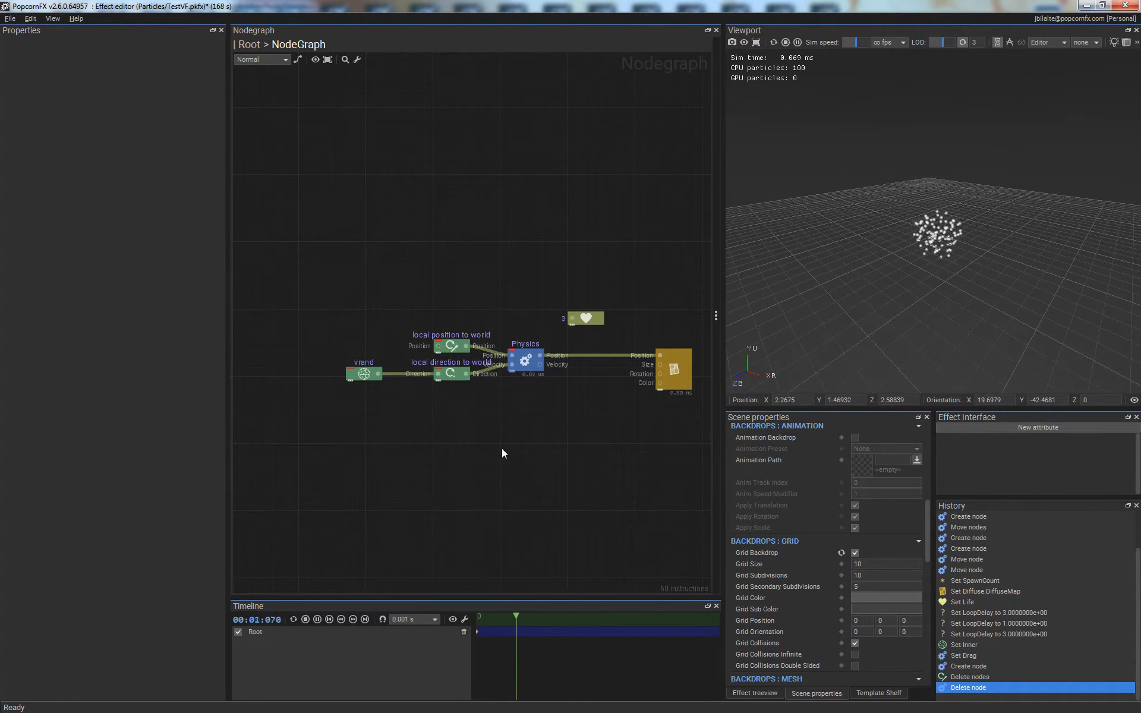
- Insert a Mul node between vrand and local direction to world, with Value B as a float of 5
{"action": "right_click", "coordinate": [394, 372]}
{"action": "type", "text": "mul"}
{"action": "key", "text": "Return"}
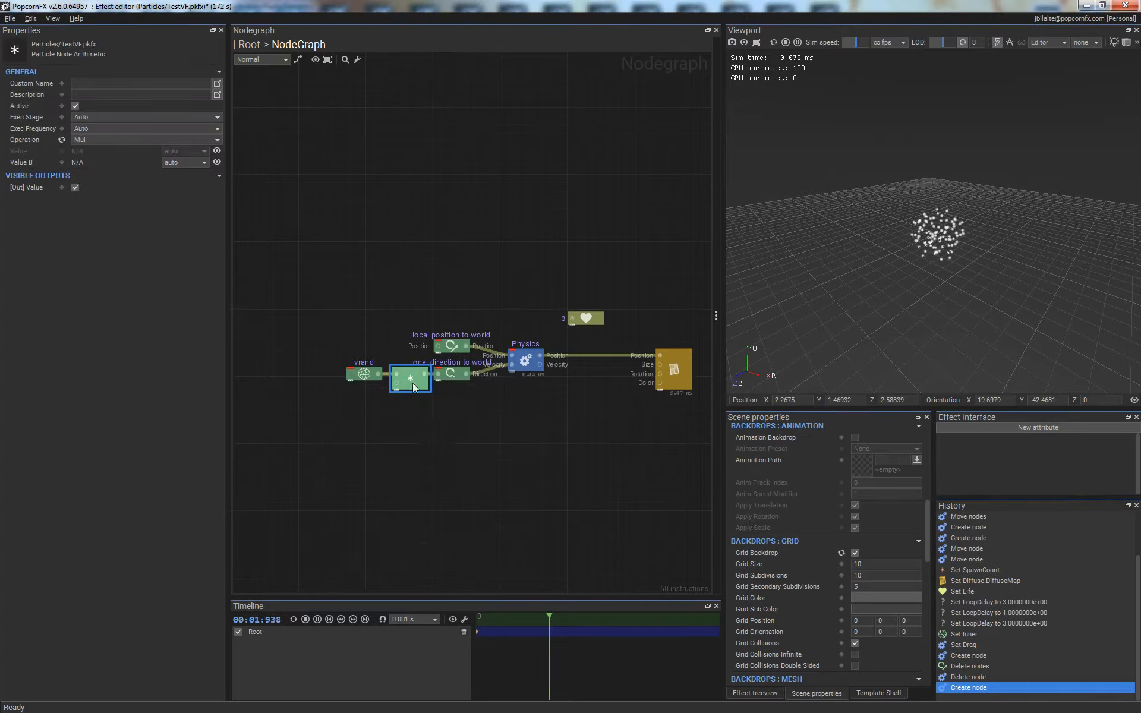
{"action": "left_click", "coordinate": [178, 162]}
{"action": "left_click", "coordinate": [191, 173]}
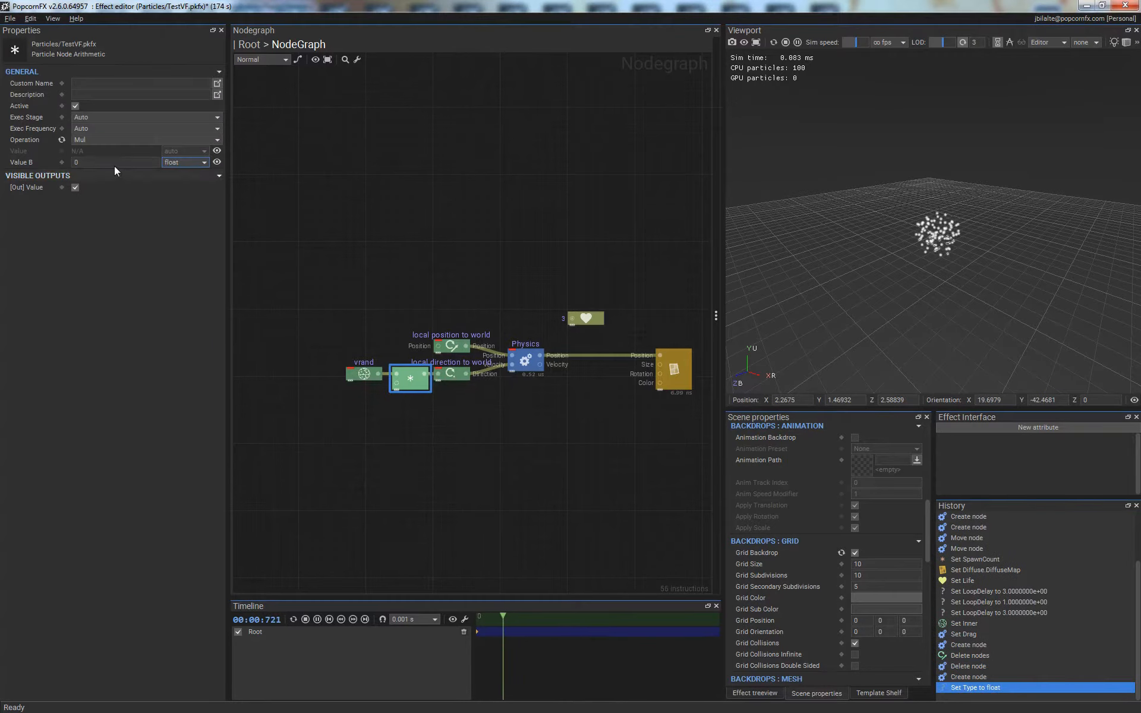
{"action": "type", "text": "5"}
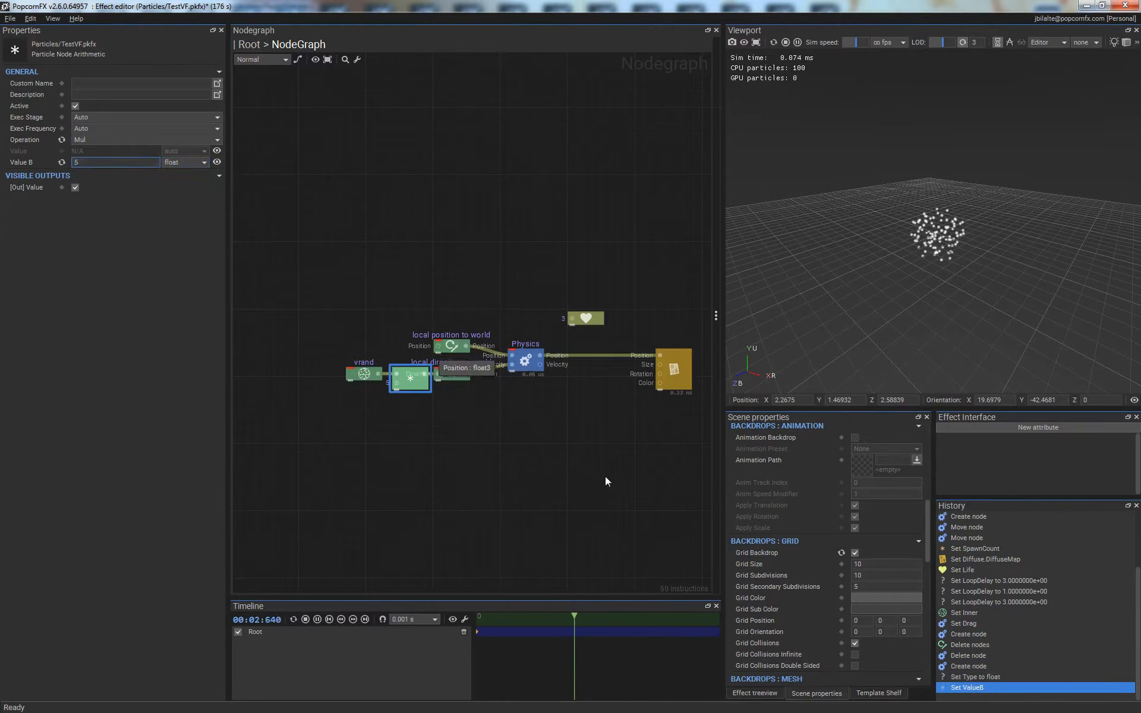
- Move the vrand and Mul nodes together away from the local direction to world node
{"action": "left_click", "coordinate": [605, 482]}
{"action": "left_click_drag", "start_coordinate": [319, 361], "coordinate": [376, 385]}
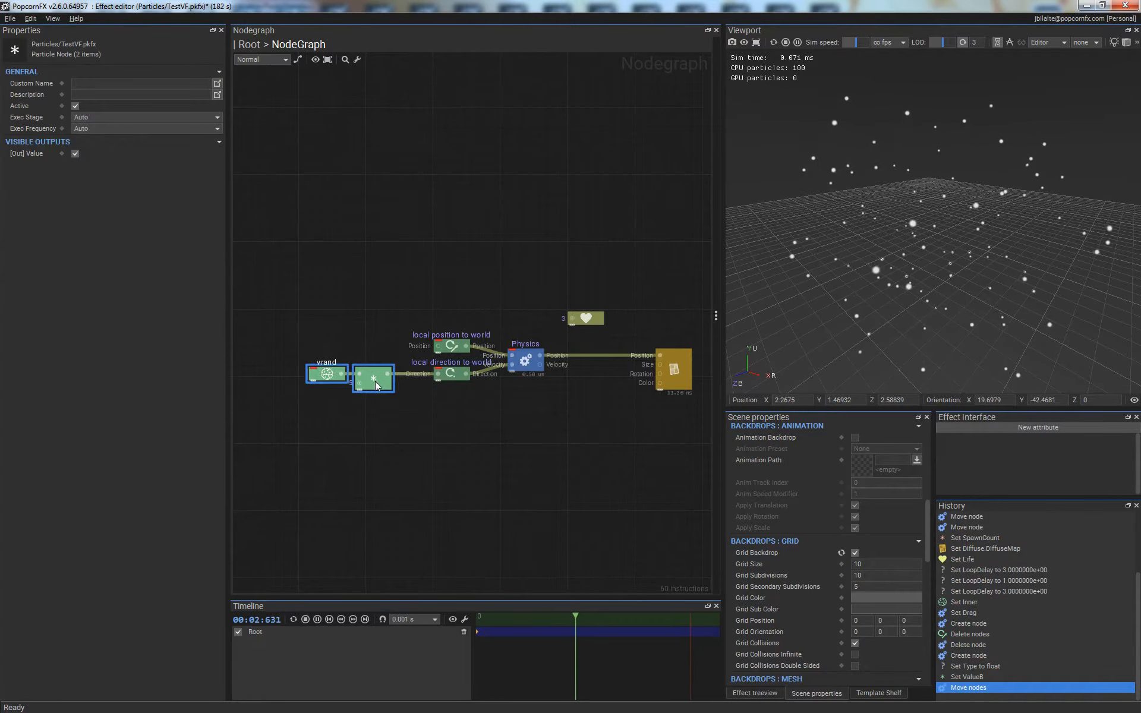
{"action": "left_click", "coordinate": [438, 451]}
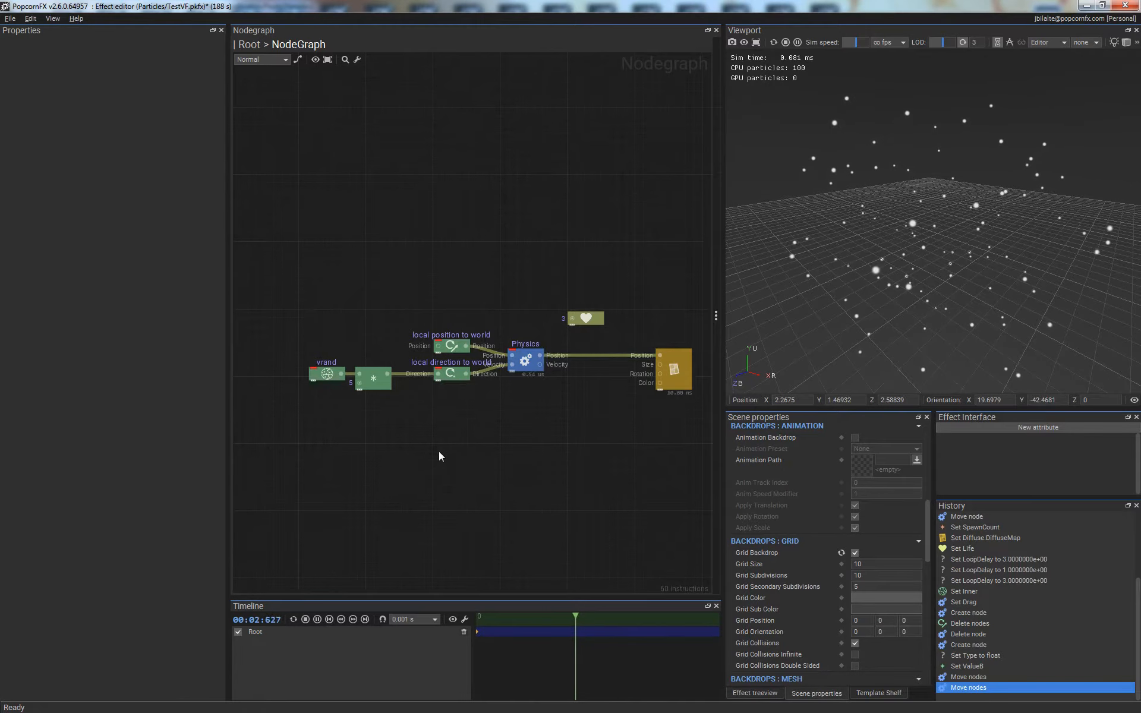
- Set the Physics node's Wind to 1 along Y
{"action": "left_click", "coordinate": [525, 364]}
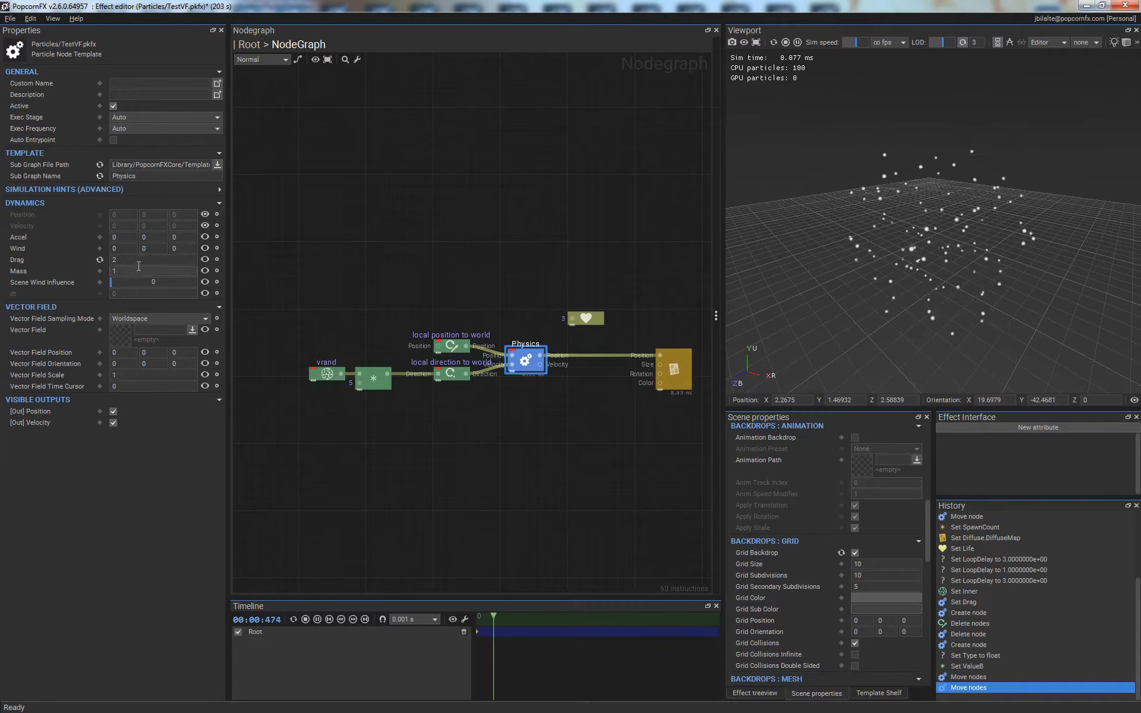
{"action": "left_click", "coordinate": [144, 249]}
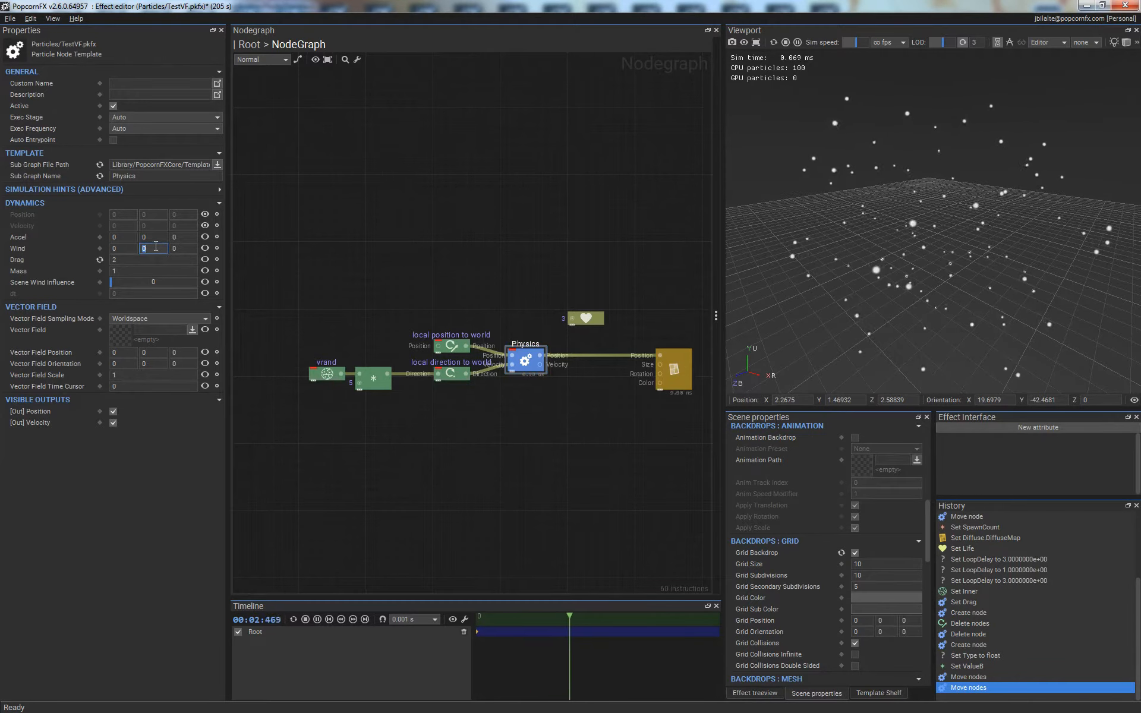
{"action": "key", "text": "Return"}
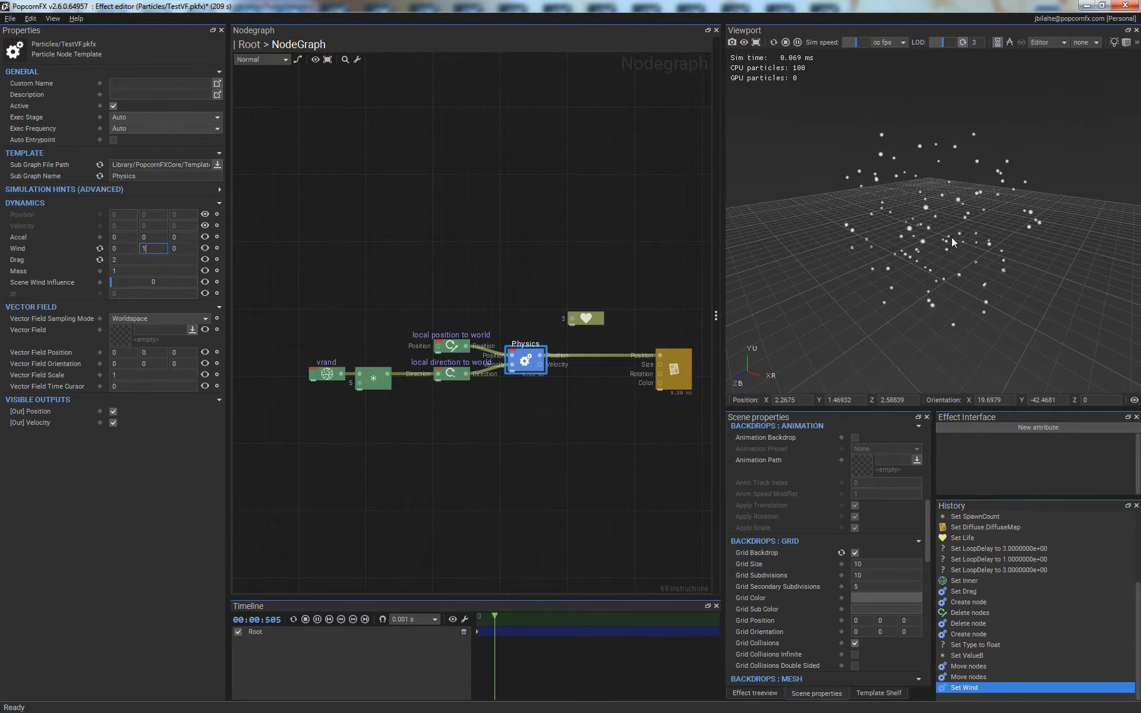
- Try Drag values of 0, 1 and 5 on the Physics node to compare the wind's influence
{"action": "double_click", "coordinate": [141, 259]}
{"action": "type", "text": "0"}
{"action": "key", "text": "Return"}
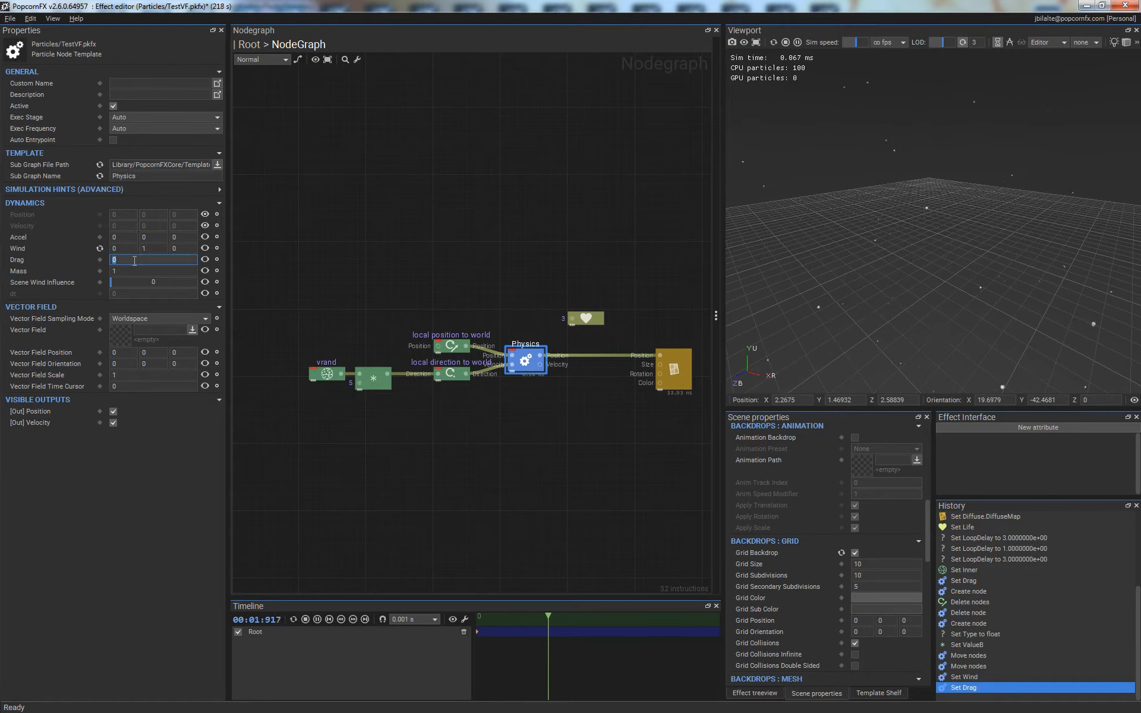
{"action": "type", "text": "1"}
{"action": "key", "text": "Return"}
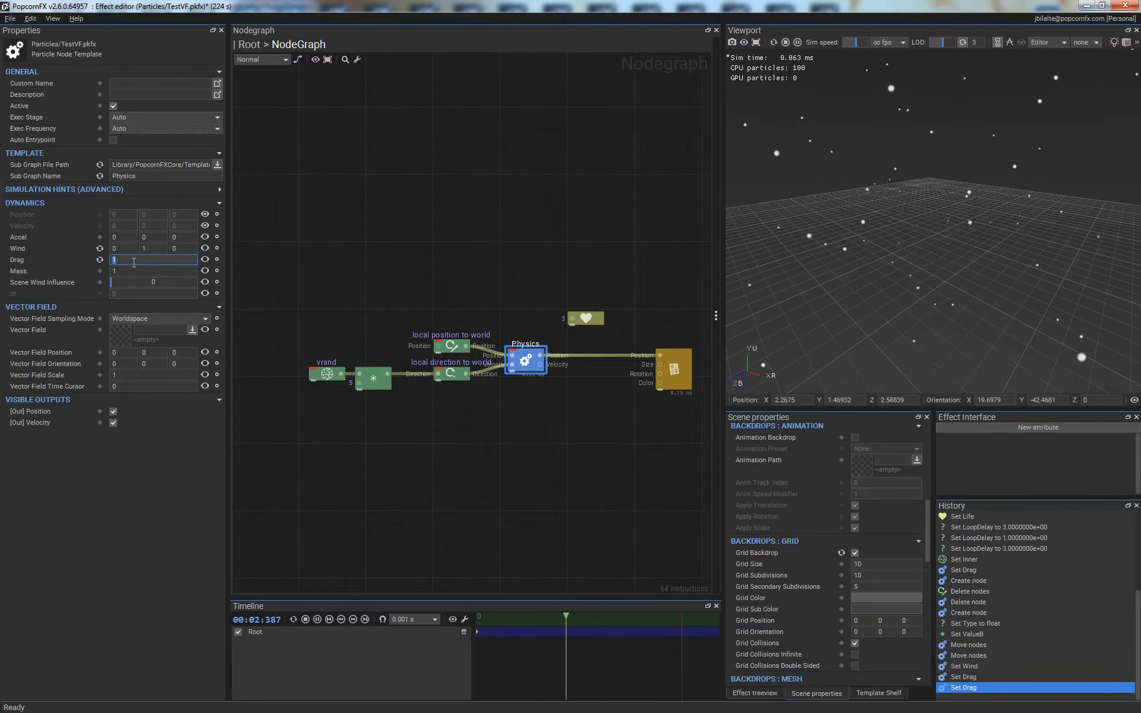
{"action": "type", "text": "5"}
{"action": "key", "text": "Return"}
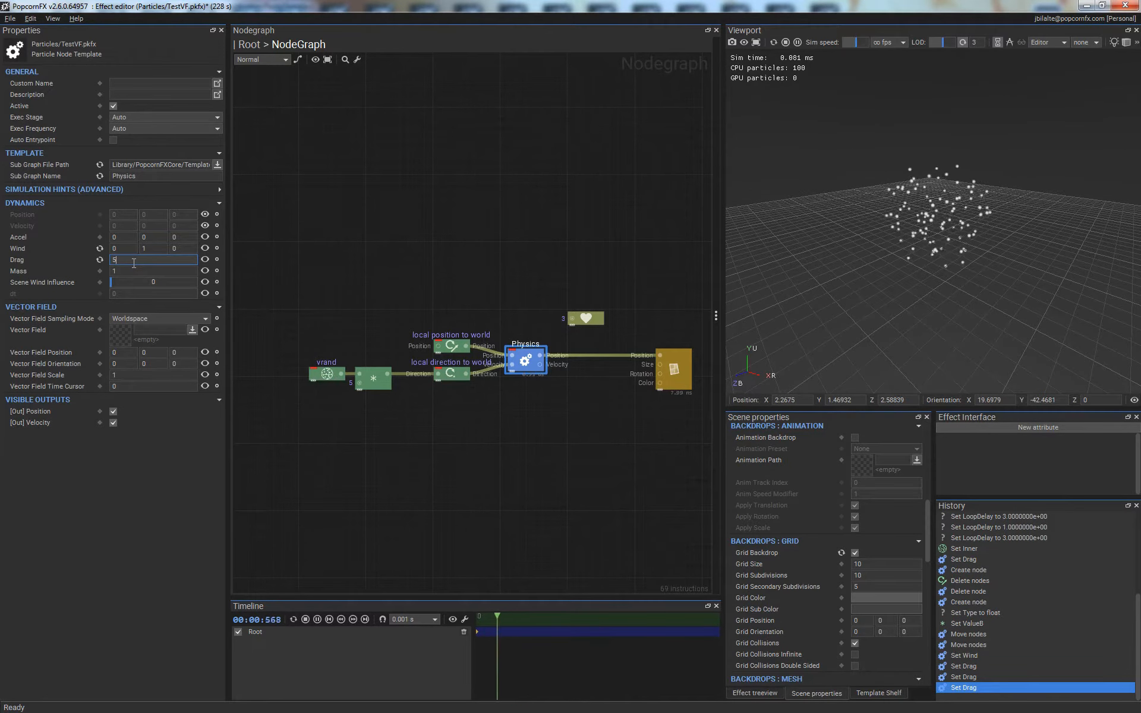
- Set the Physics node's Drag to 2 and deselect the node
{"action": "double_click", "coordinate": [127, 259]}
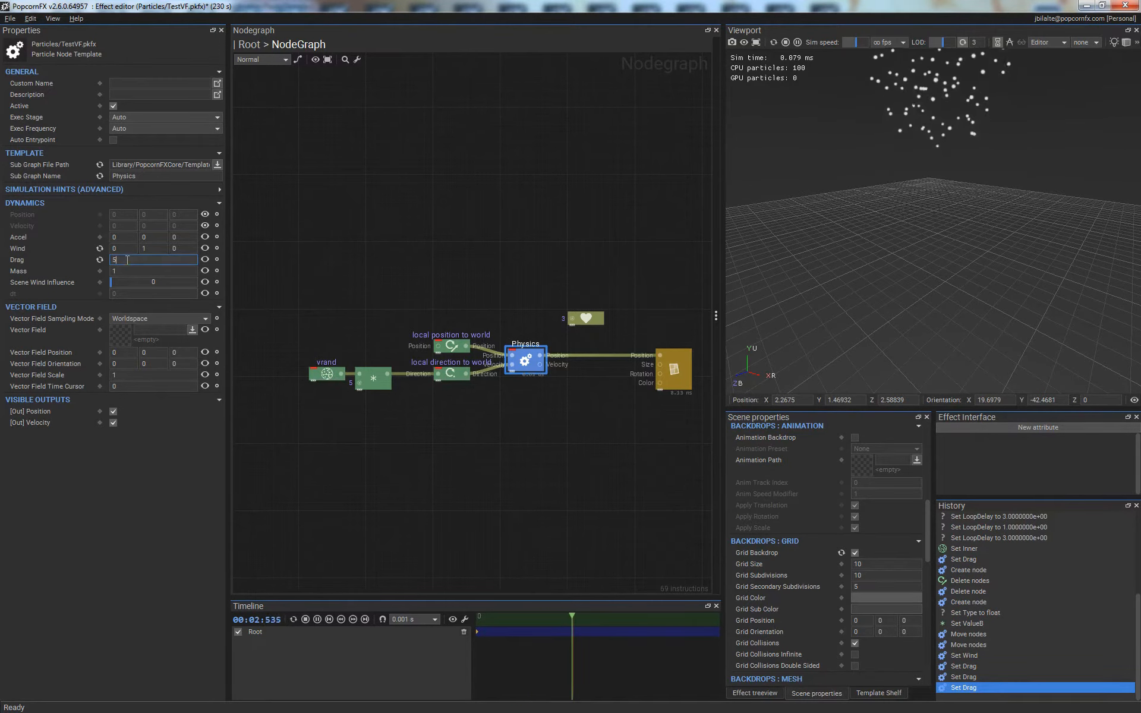
{"action": "type", "text": "2"}
{"action": "key", "text": "Return"}
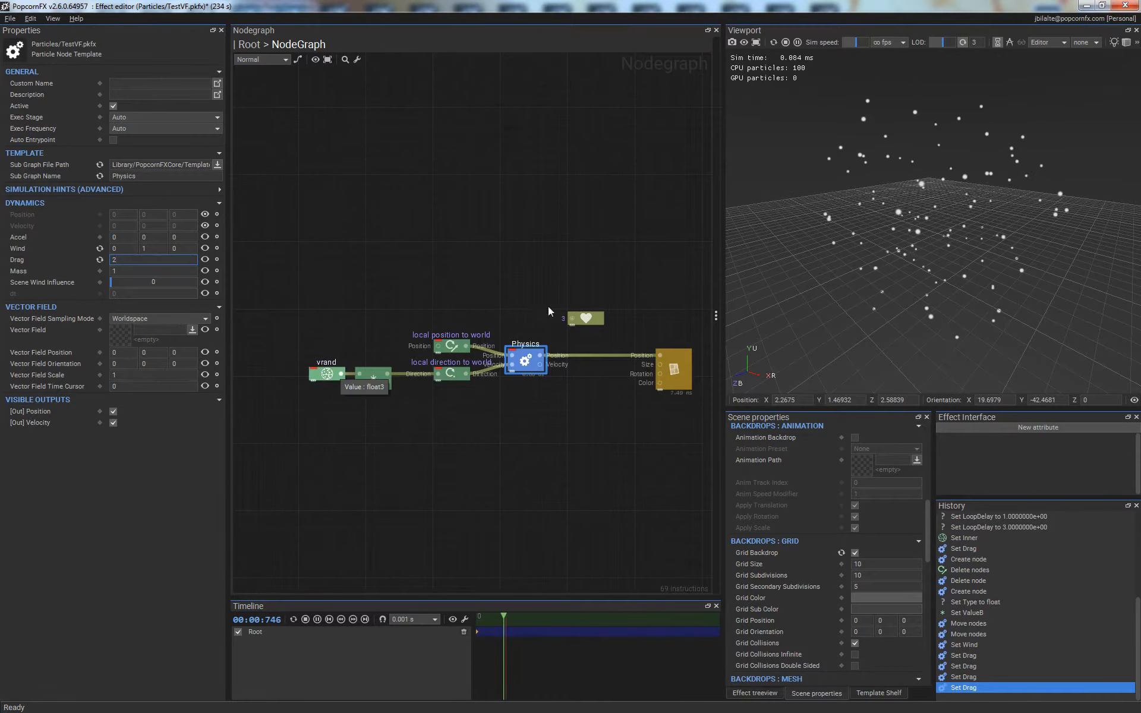
{"action": "left_click", "coordinate": [596, 466]}
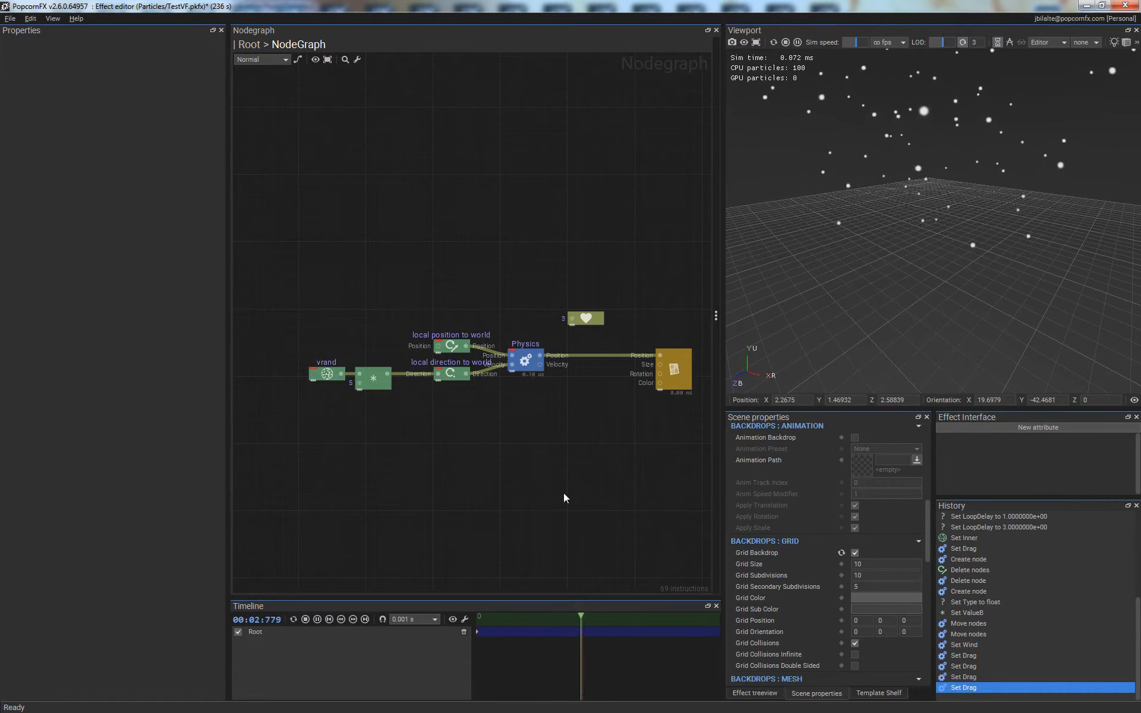
- Briefly expose the Physics node's Vector Field input pin, and load VectorField_VectorayGen_Rotorwash_64x64x64.fga as its Vector Field
{"action": "left_click", "coordinate": [525, 362]}
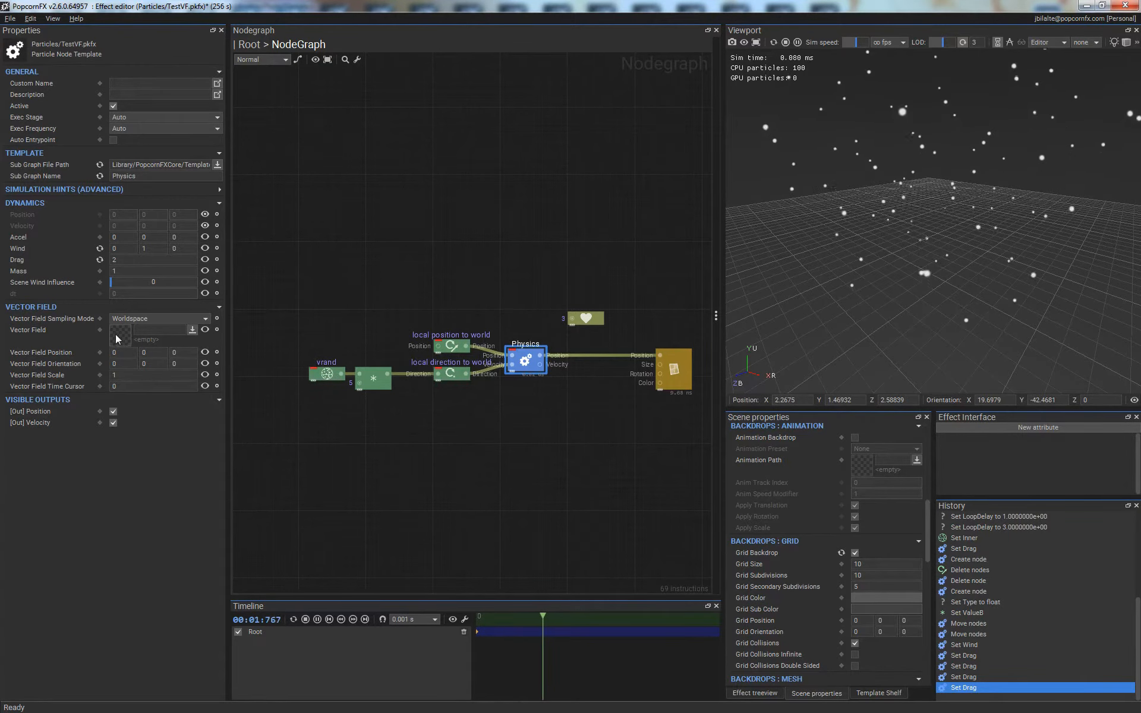
{"action": "left_click", "coordinate": [205, 330]}
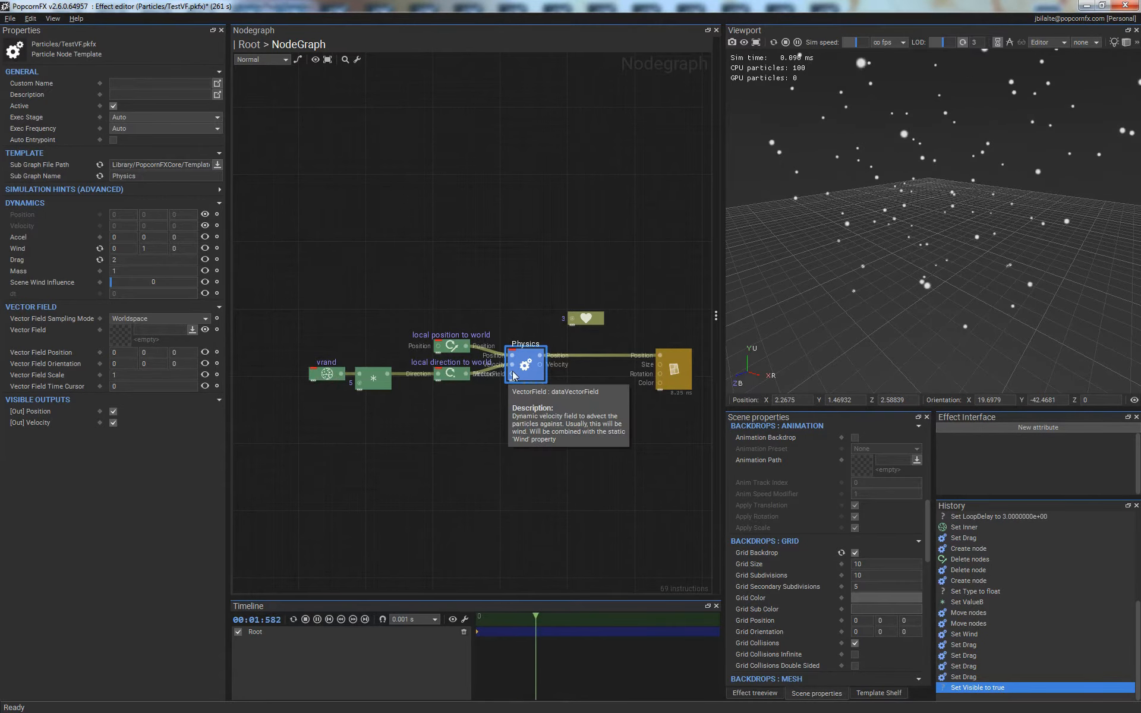
{"action": "left_click", "coordinate": [205, 330]}
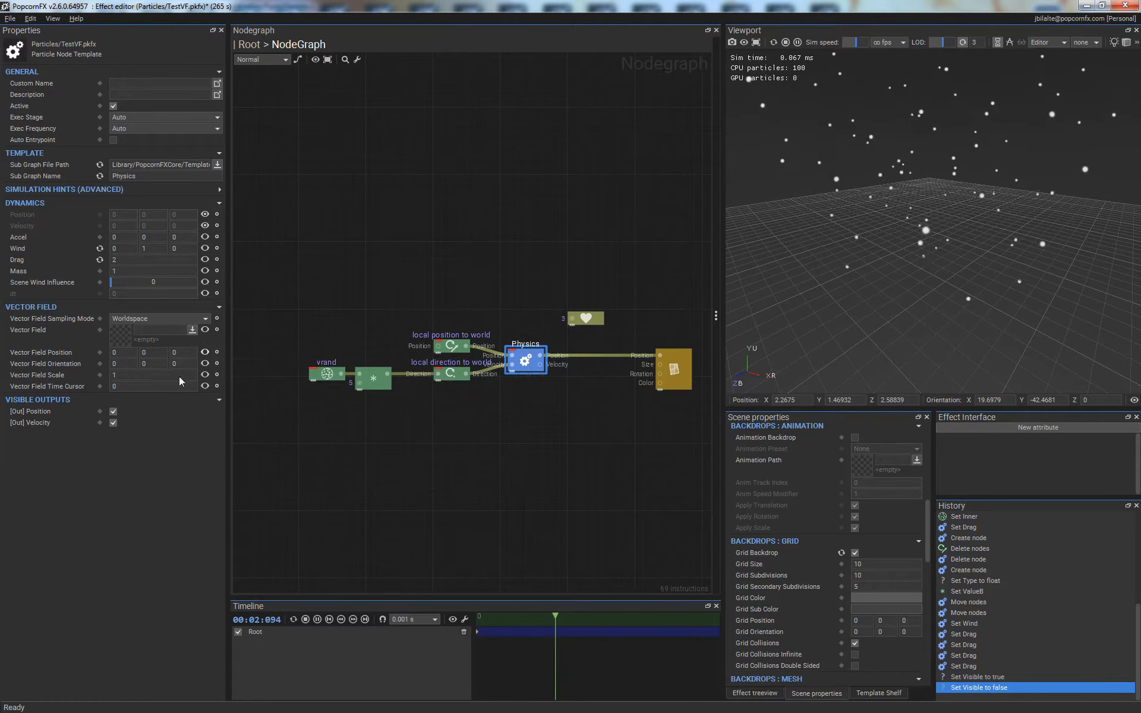
{"action": "double_click", "coordinate": [122, 337]}
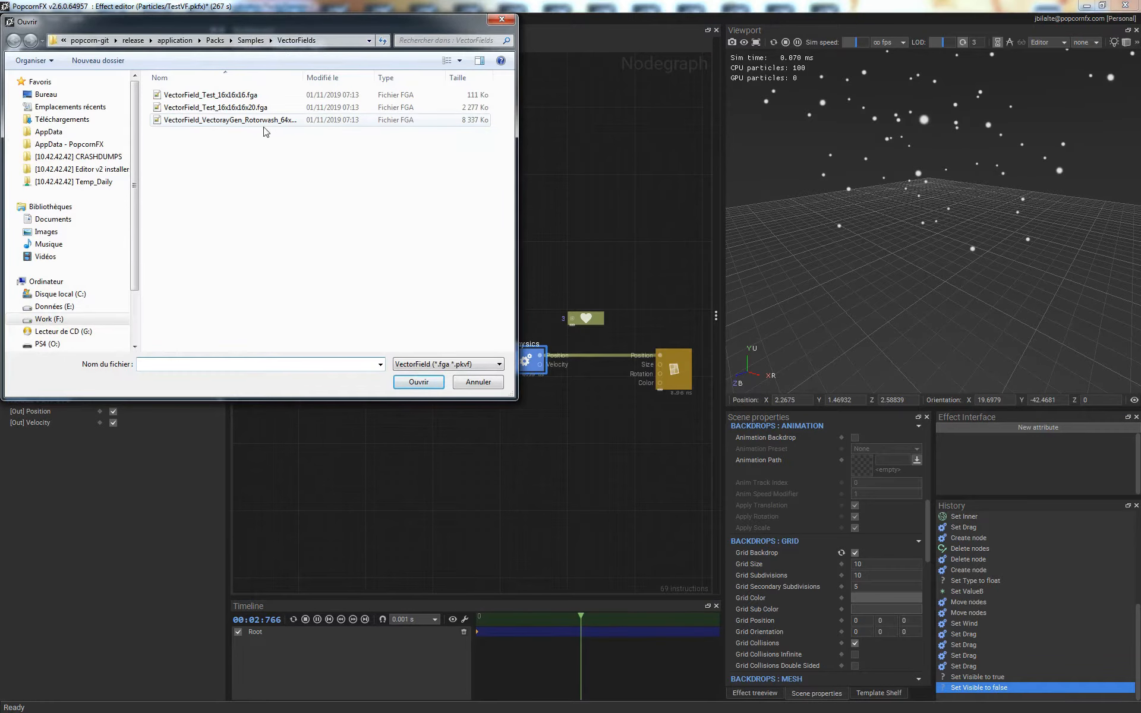
{"action": "double_click", "coordinate": [235, 119]}
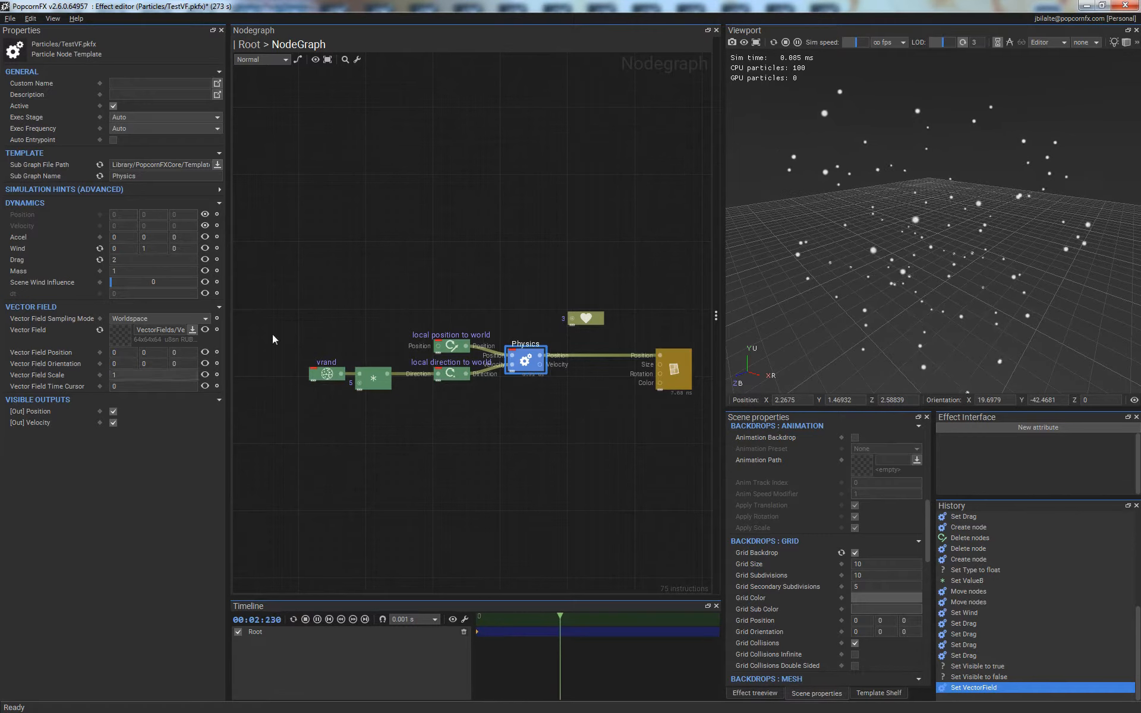
- Set the Physics node's Vector Field Scale to 5 and examine the particle flow while moving the emitter around the scene
{"action": "left_click", "coordinate": [132, 375]}
{"action": "type", "text": "5"}
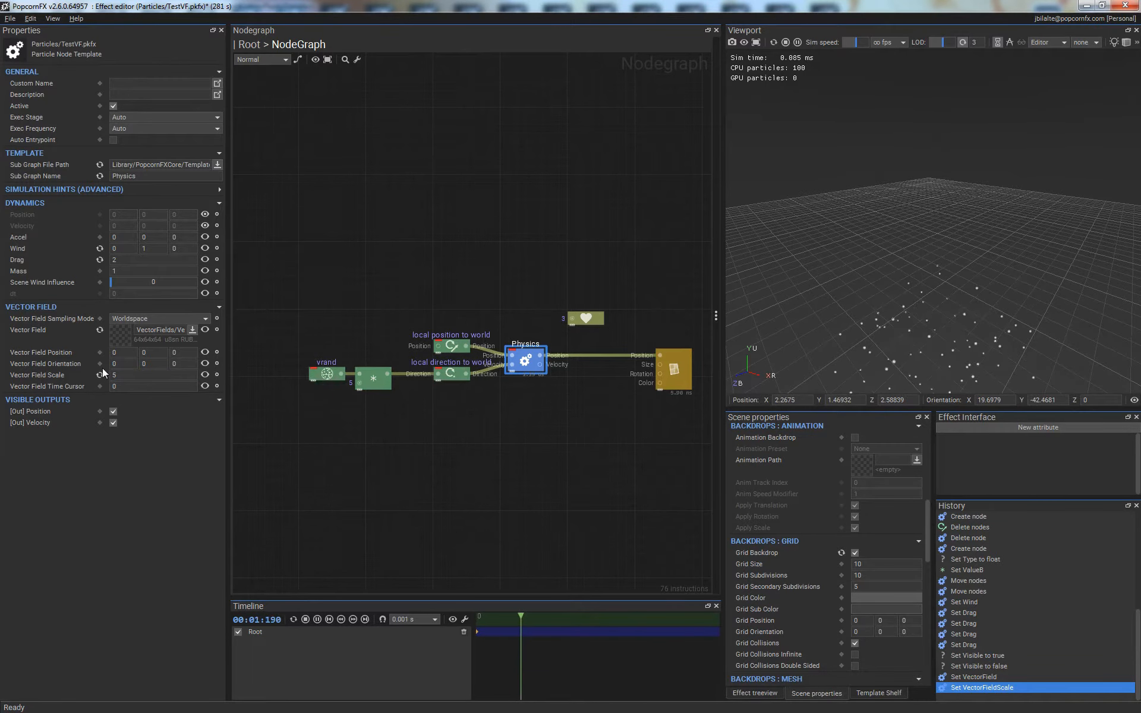
{"action": "scroll", "coordinate": [946, 255], "scroll_direction": "down", "scroll_amount": 5}
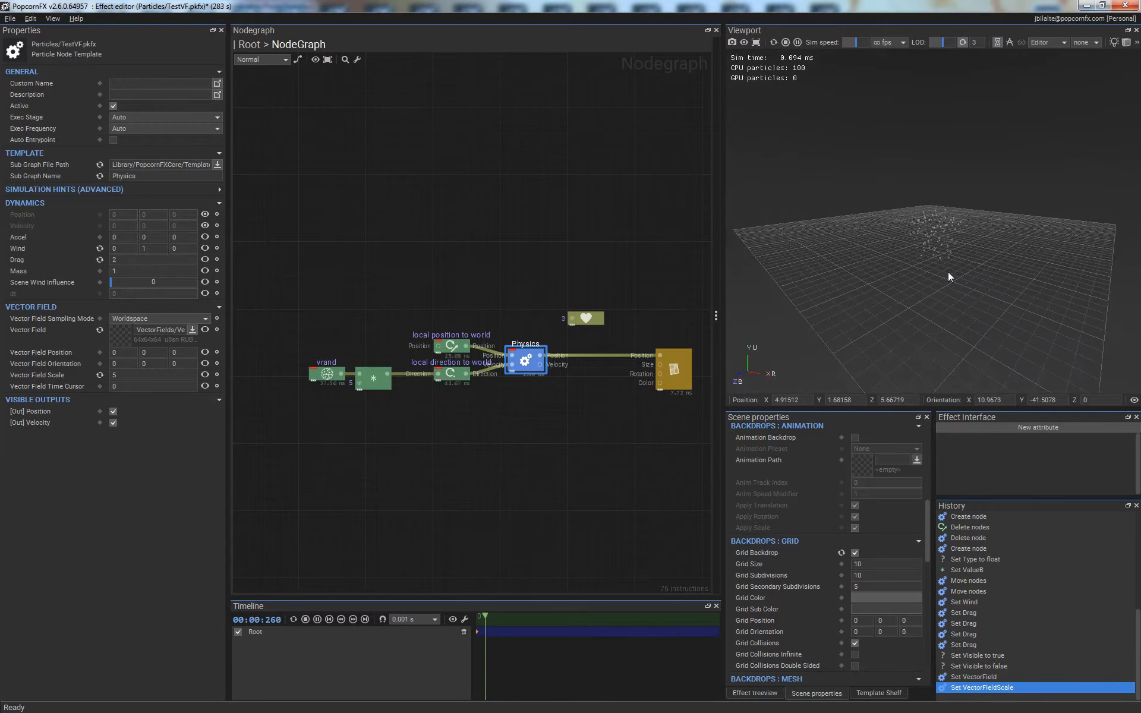
{"action": "left_click_drag", "start_coordinate": [947, 272], "coordinate": [939, 287], "text": "alt"}
{"action": "scroll", "coordinate": [950, 292], "scroll_direction": "up", "scroll_amount": 2}
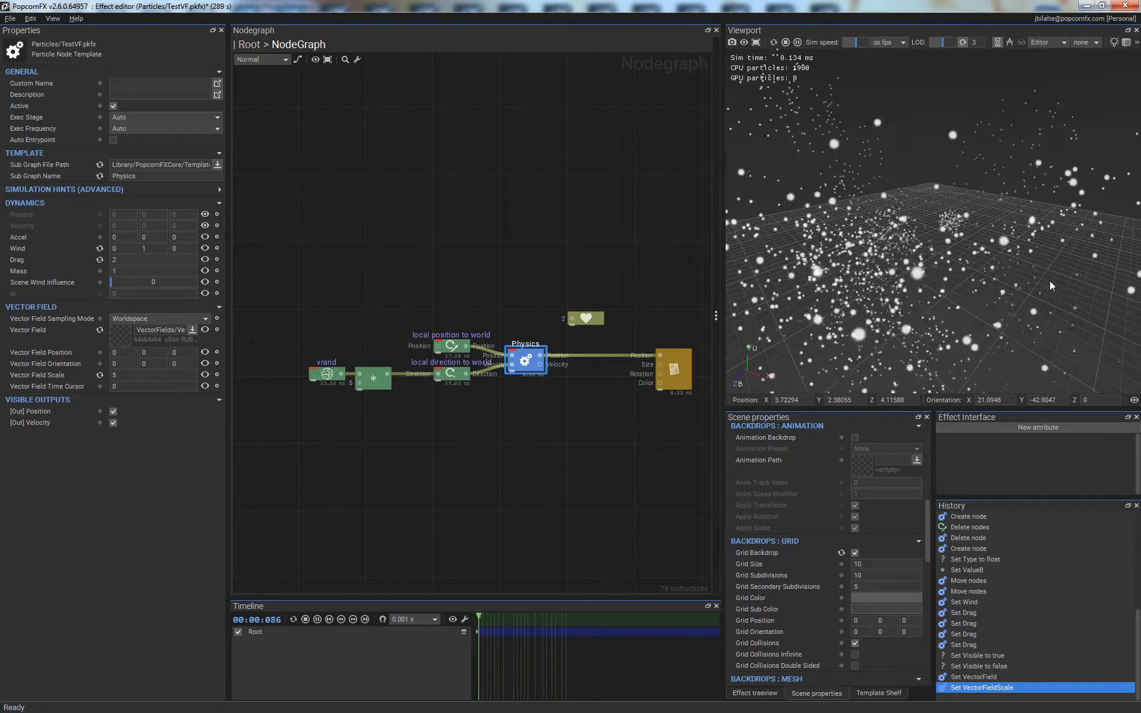
{"action": "right_click_drag", "start_coordinate": [907, 247], "coordinate": [960, 306], "text": "alt"}
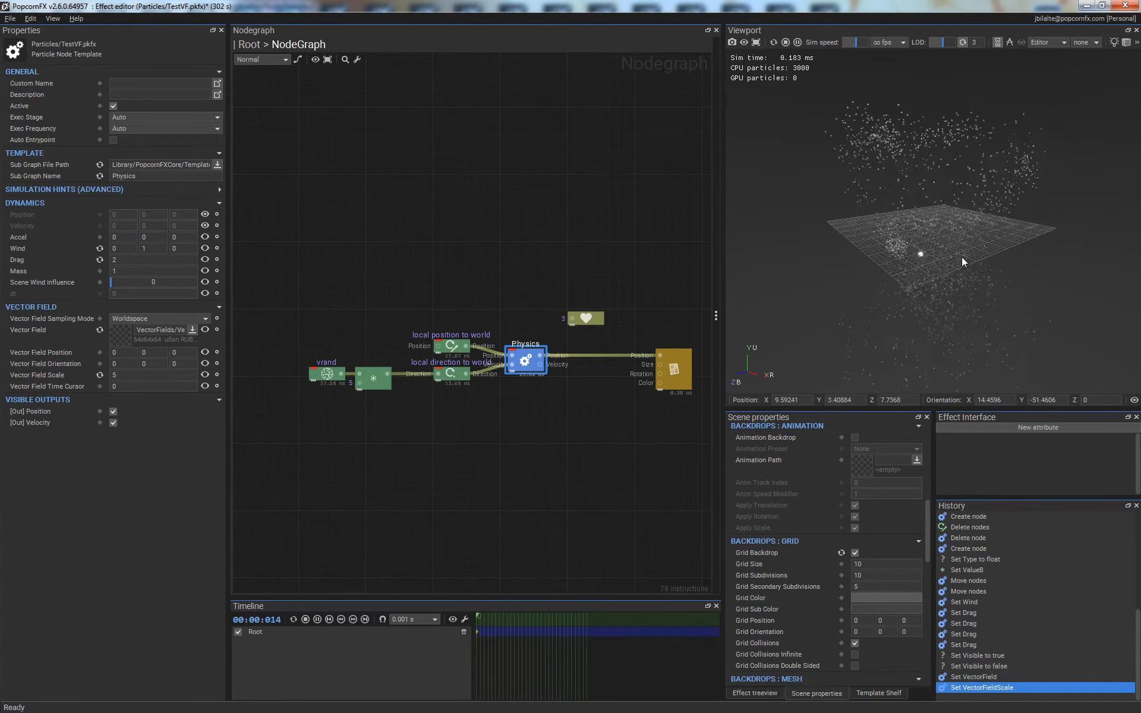
- Open the Physics node's vector field asset in the VectorField viewer and examine its flow paths
{"action": "right_click", "coordinate": [120, 334]}
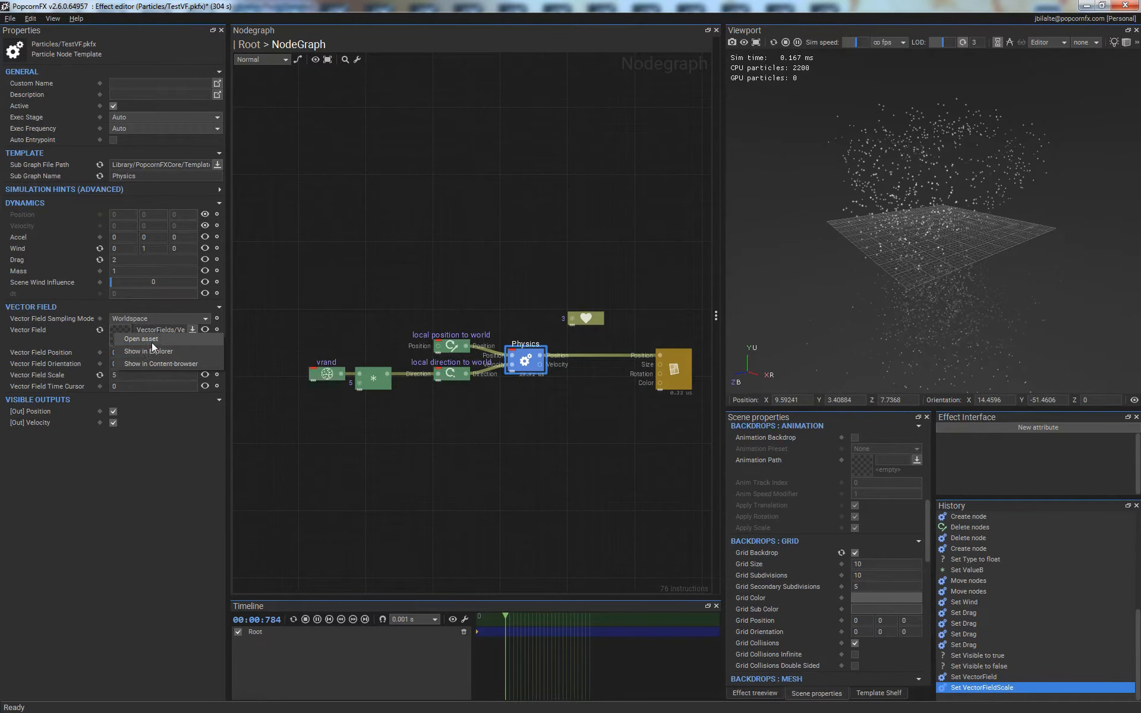
{"action": "left_click", "coordinate": [152, 340]}
{"action": "middle_click_drag", "start_coordinate": [630, 427], "coordinate": [601, 436]}
{"action": "scroll", "coordinate": [562, 396], "scroll_direction": "up", "scroll_amount": 4}
{"action": "scroll", "coordinate": [535, 374], "scroll_direction": "down", "scroll_amount": 2}
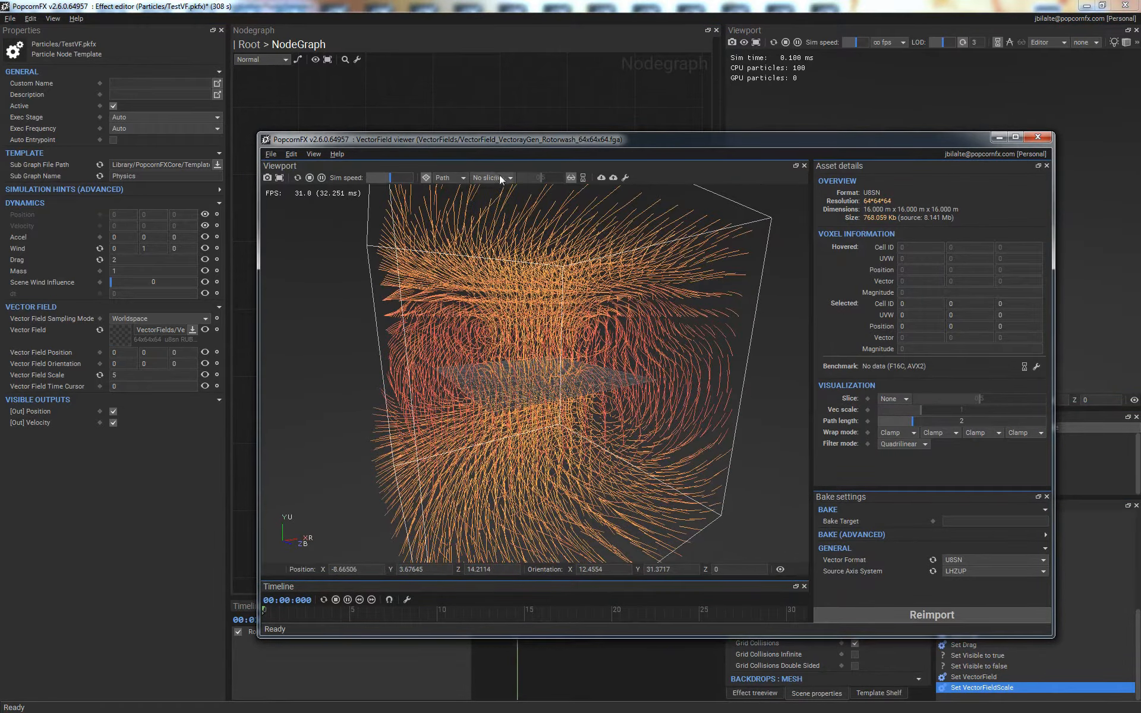
- Slice the vector field display along the Z axis and examine individual paths up close
{"action": "left_click", "coordinate": [500, 178]}
{"action": "left_click", "coordinate": [487, 216]}
{"action": "middle_click_drag", "start_coordinate": [576, 351], "coordinate": [560, 466]}
{"action": "scroll", "coordinate": [548, 422], "scroll_direction": "up", "scroll_amount": 3}
{"action": "scroll", "coordinate": [548, 422], "scroll_direction": "up", "scroll_amount": 3}
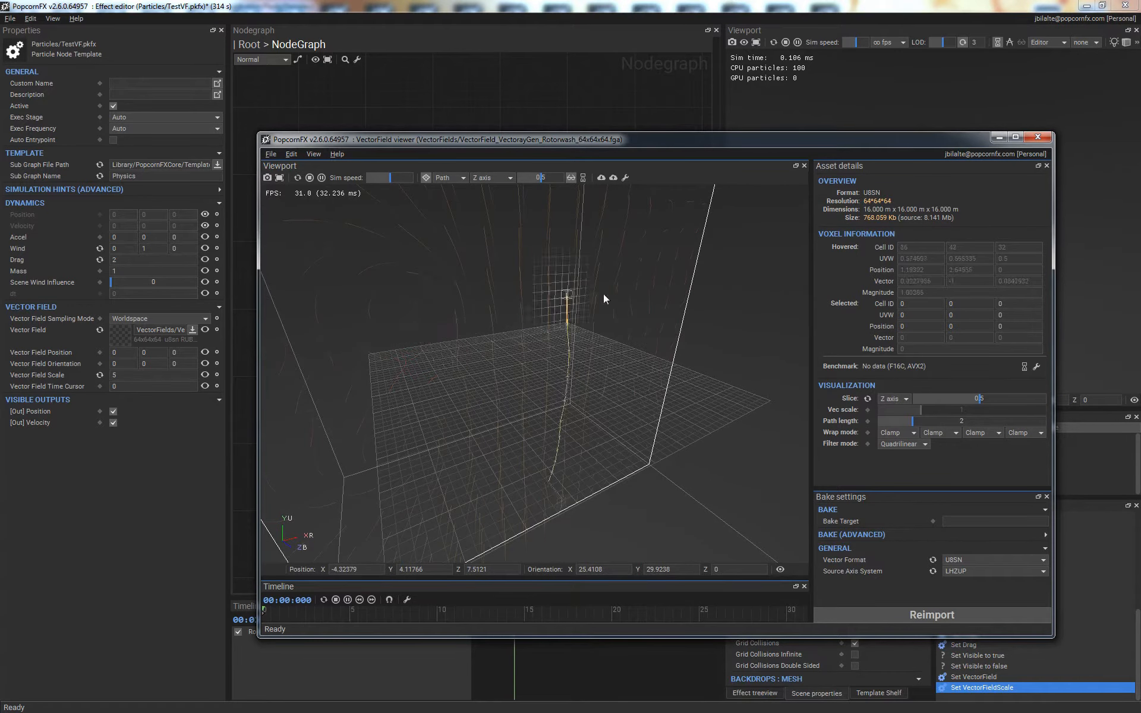
- Compare the particle motion of the moved emitter with the sliced vector field, and close the VectorField viewer
{"action": "left_click", "coordinate": [1095, 229]}
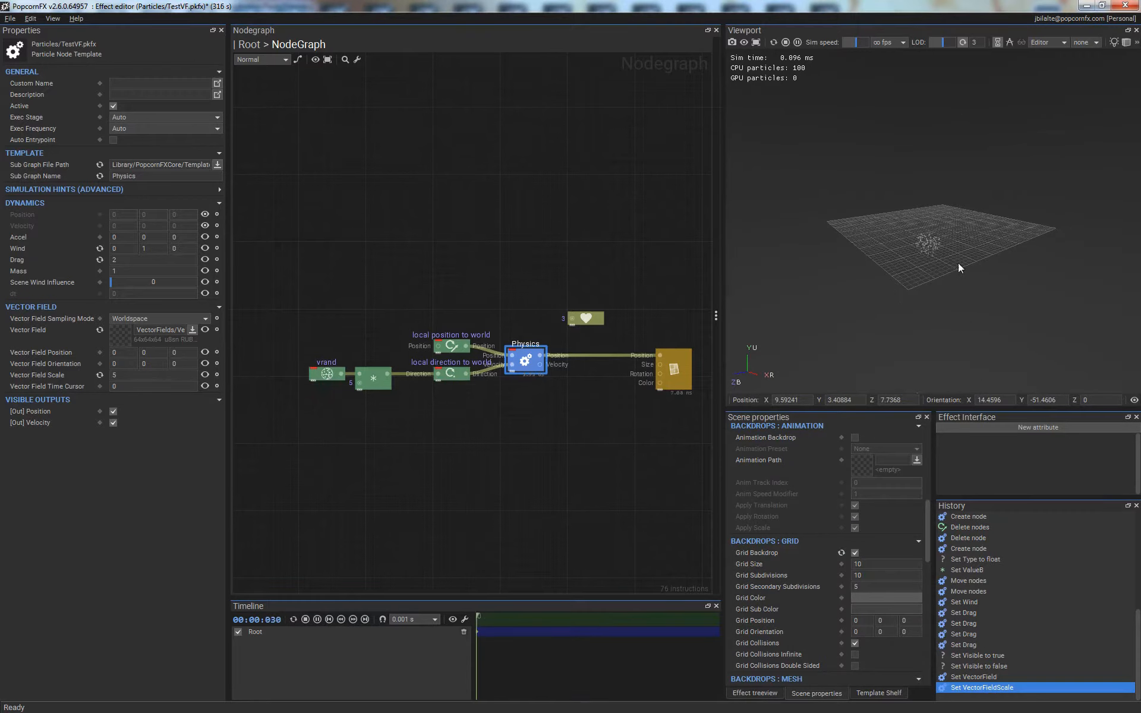
{"action": "mouse_move", "coordinate": [914, 249]}
{"action": "left_mouse_down", "text": "ctrl"}
{"action": "mouse_move", "coordinate": [892, 214]}
{"action": "mouse_move", "coordinate": [1005, 246]}
{"action": "left_mouse_up", "text": "ctrl"}
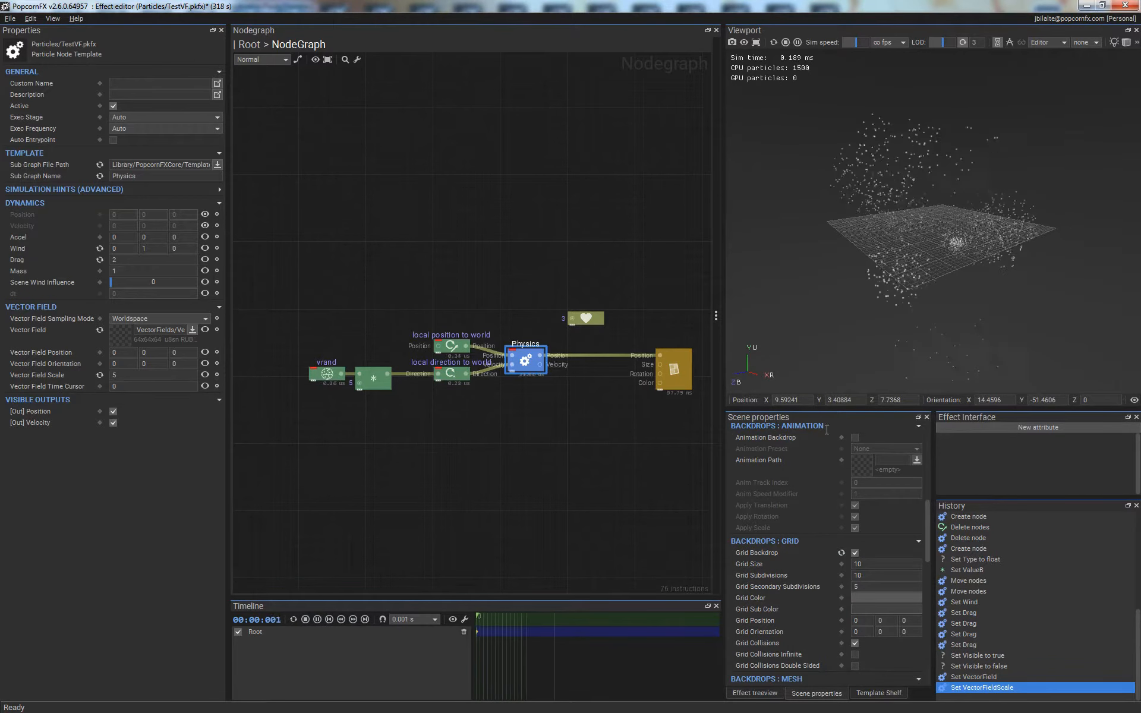
{"action": "key", "text": "alt+Tab"}
{"action": "scroll", "coordinate": [573, 395], "scroll_direction": "down", "scroll_amount": 4}
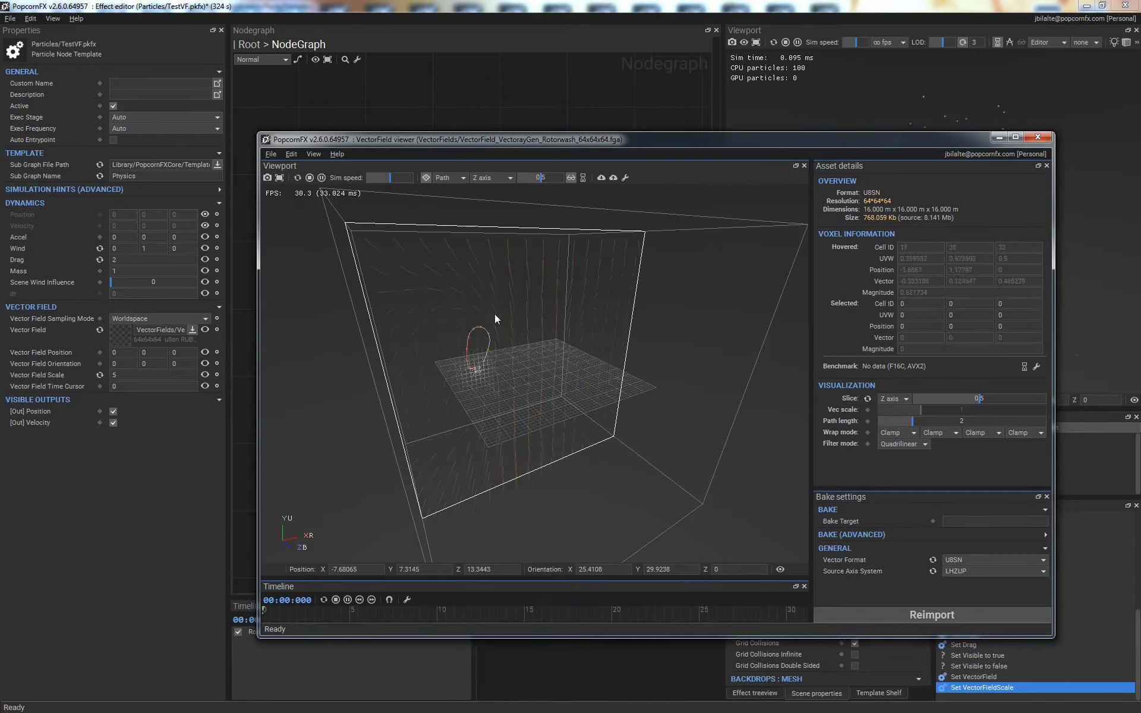
{"action": "left_click", "coordinate": [1037, 137]}
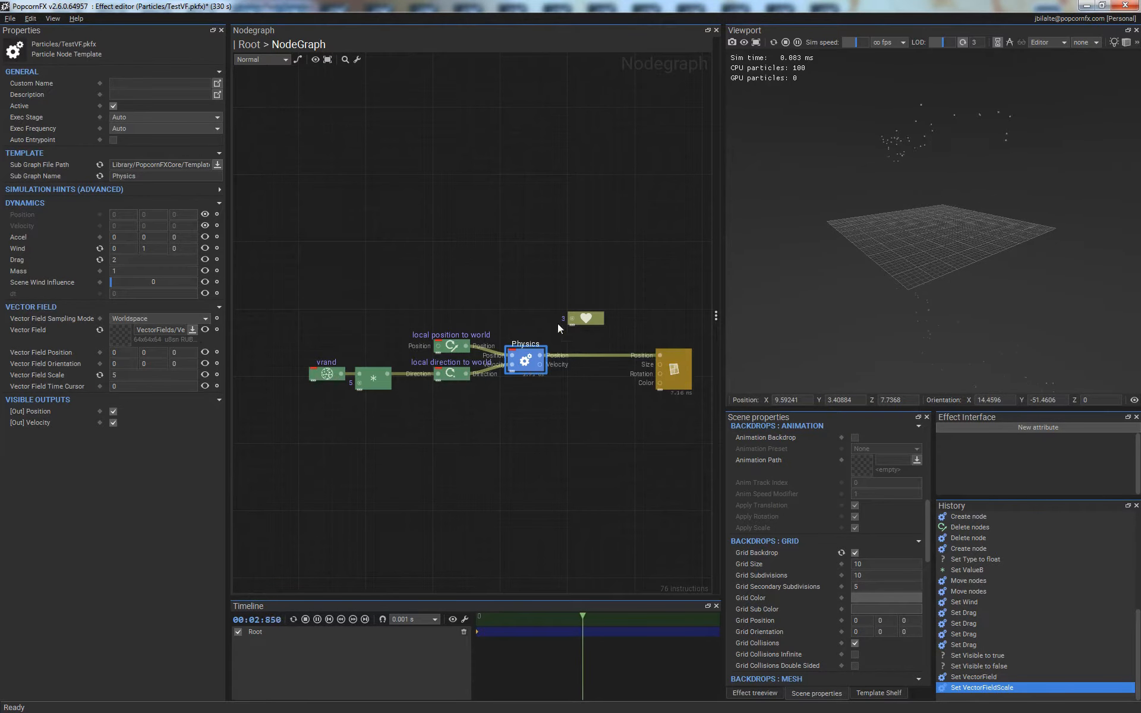
- Reset the Physics node's Vector Field resource and expose Vector Field as an input pin on the node
{"action": "left_click", "coordinate": [101, 330]}
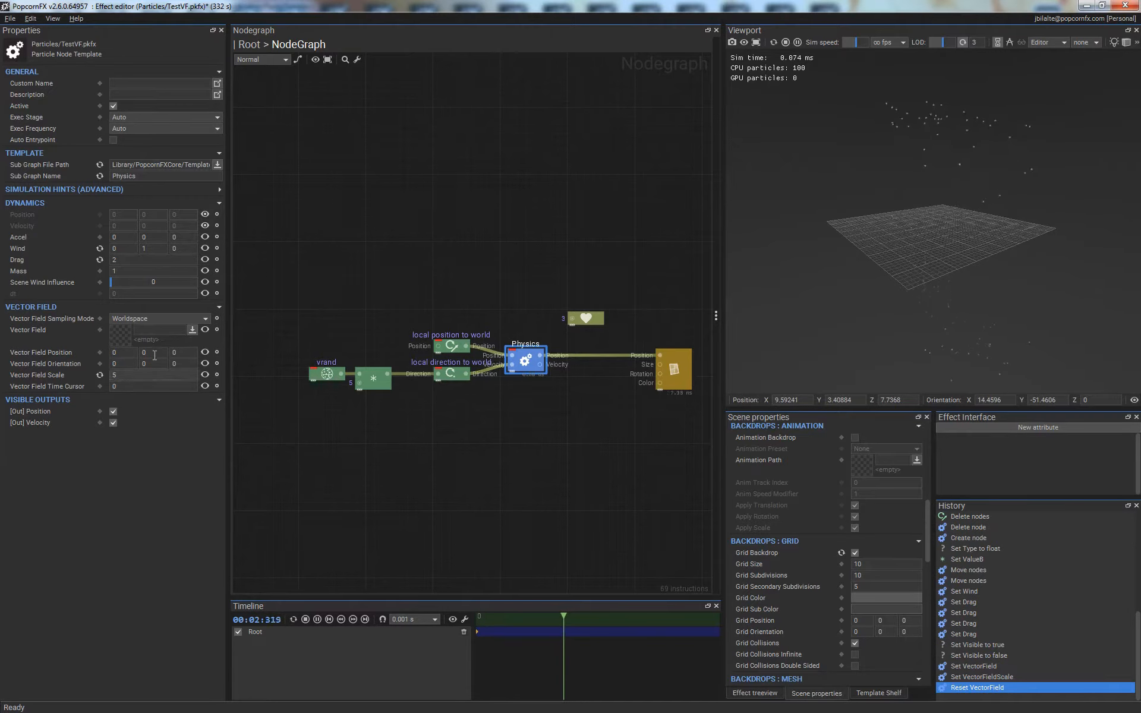
{"action": "left_click", "coordinate": [206, 328]}
{"action": "left_click", "coordinate": [436, 492]}
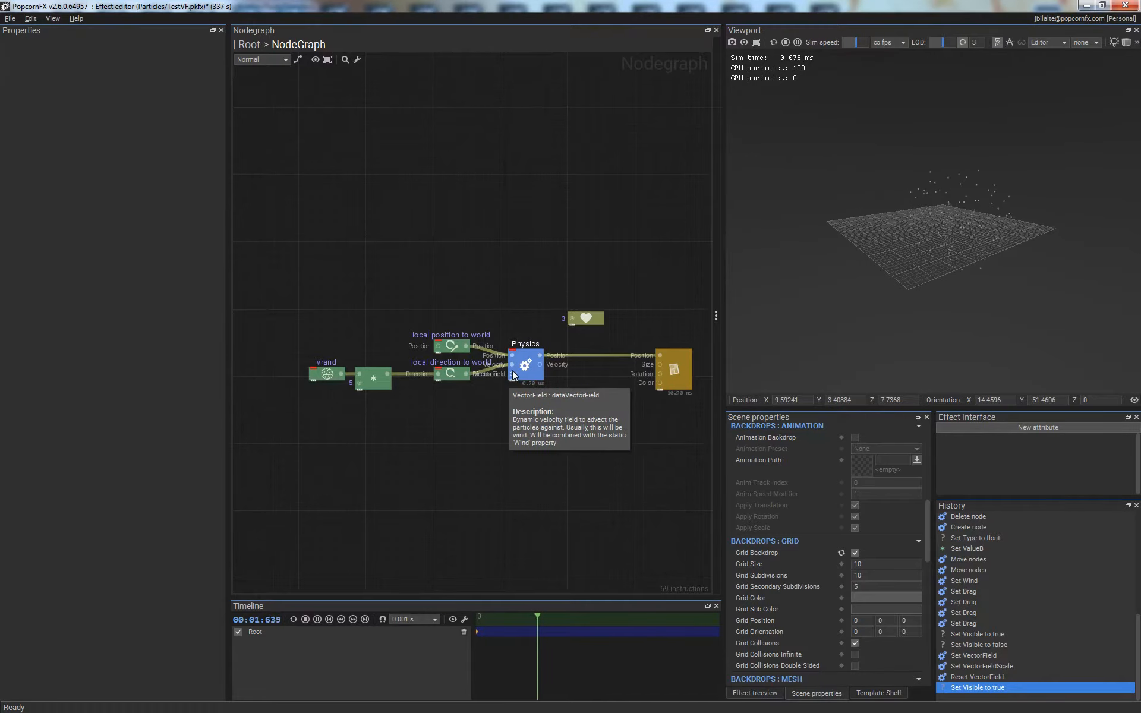
{"action": "left_click", "coordinate": [521, 375]}
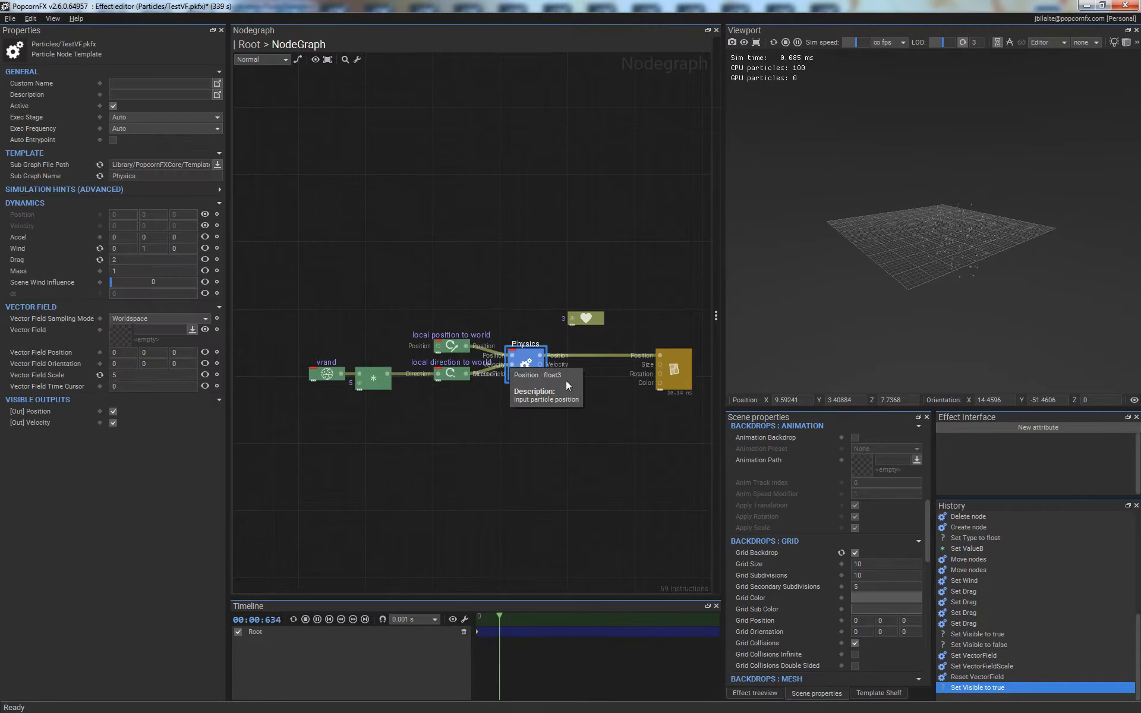
{"action": "left_click", "coordinate": [510, 412]}
- Connect a new Turbulence sampler node to the Physics node's VectorField input, searching the compatible nodes for "vec"
{"action": "left_click_drag", "start_coordinate": [510, 375], "coordinate": [454, 441]}
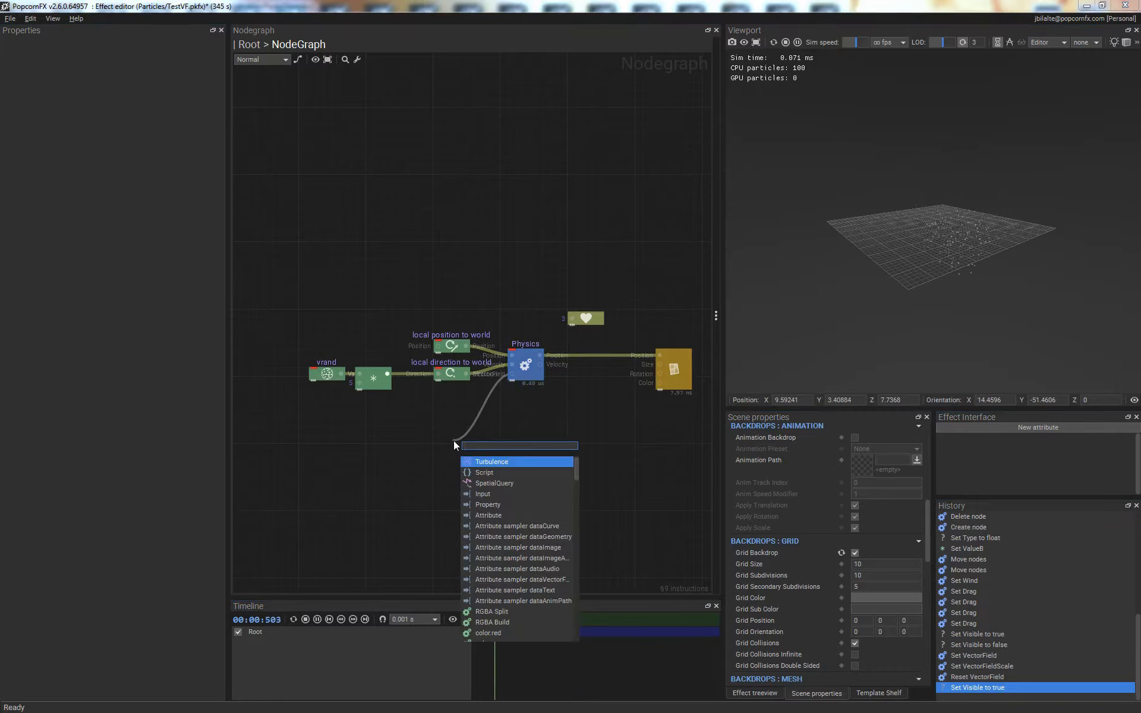
{"action": "type", "text": "vec"}
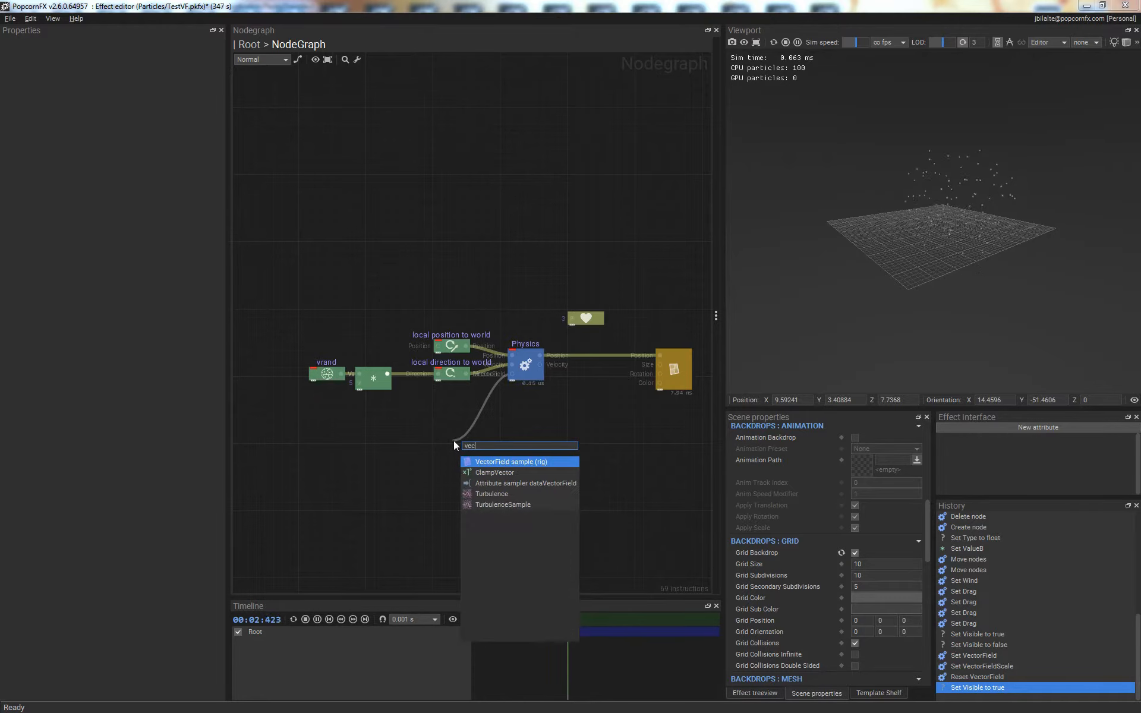
{"action": "key", "text": "Down"}
{"action": "key", "text": "Down"}
{"action": "key", "text": "Down"}
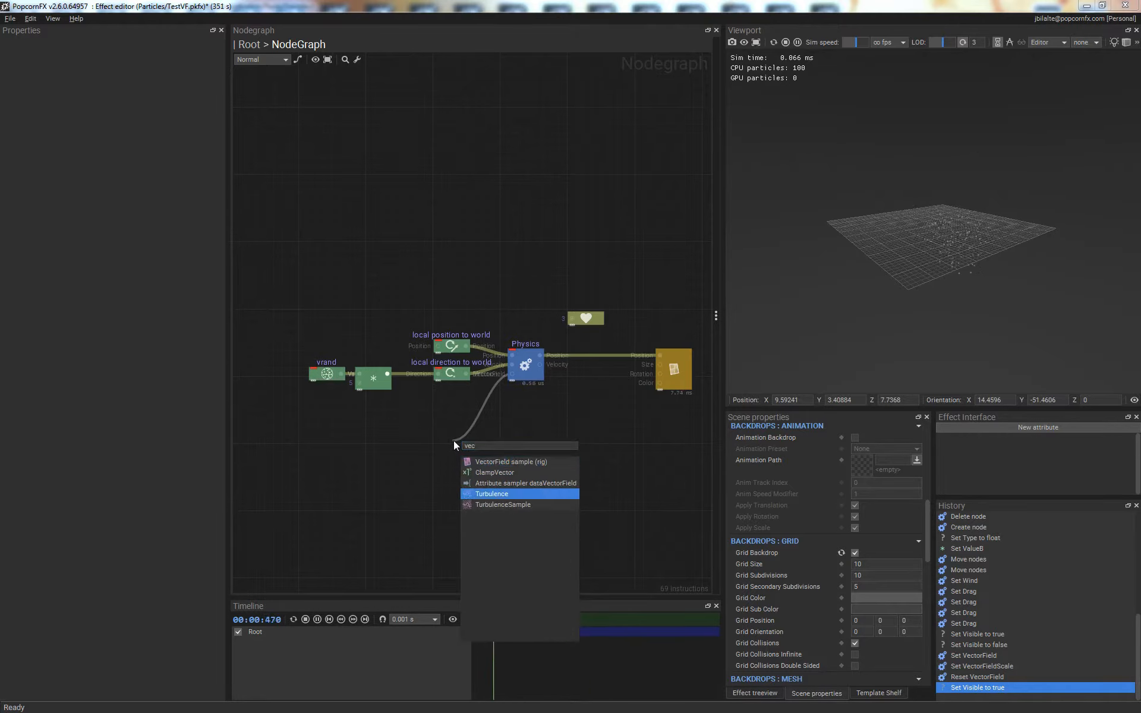
{"action": "key", "text": "Up"}
{"action": "key", "text": "Up"}
{"action": "key", "text": "Up"}
{"action": "key", "text": "Up"}
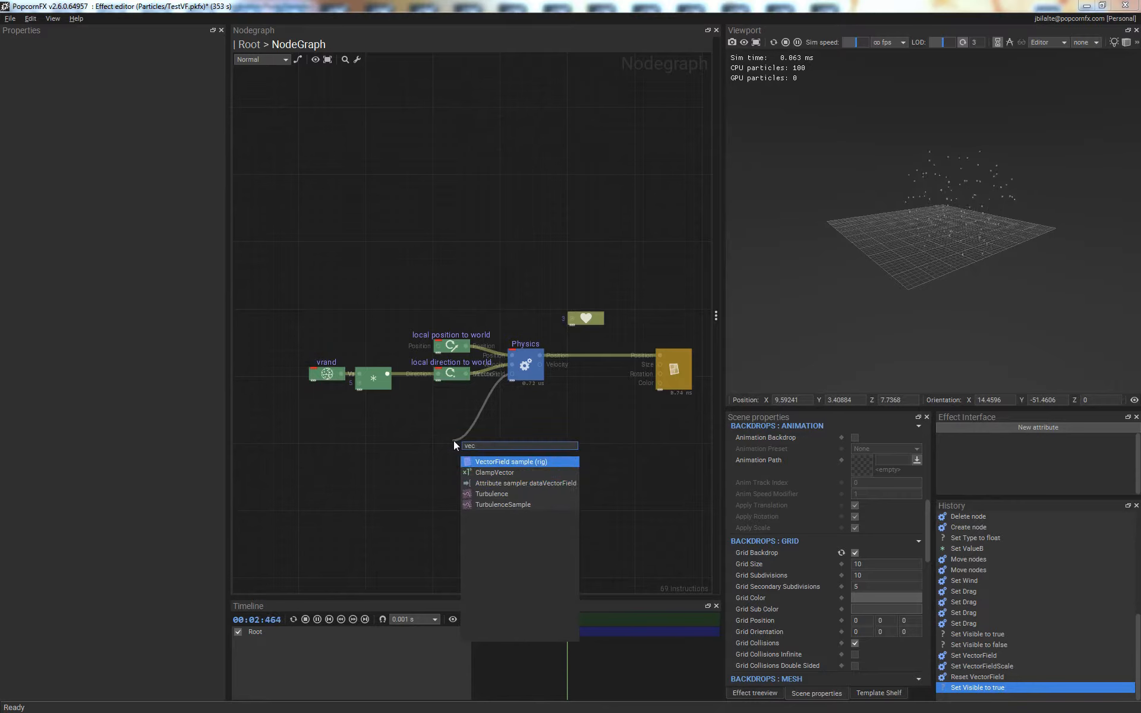
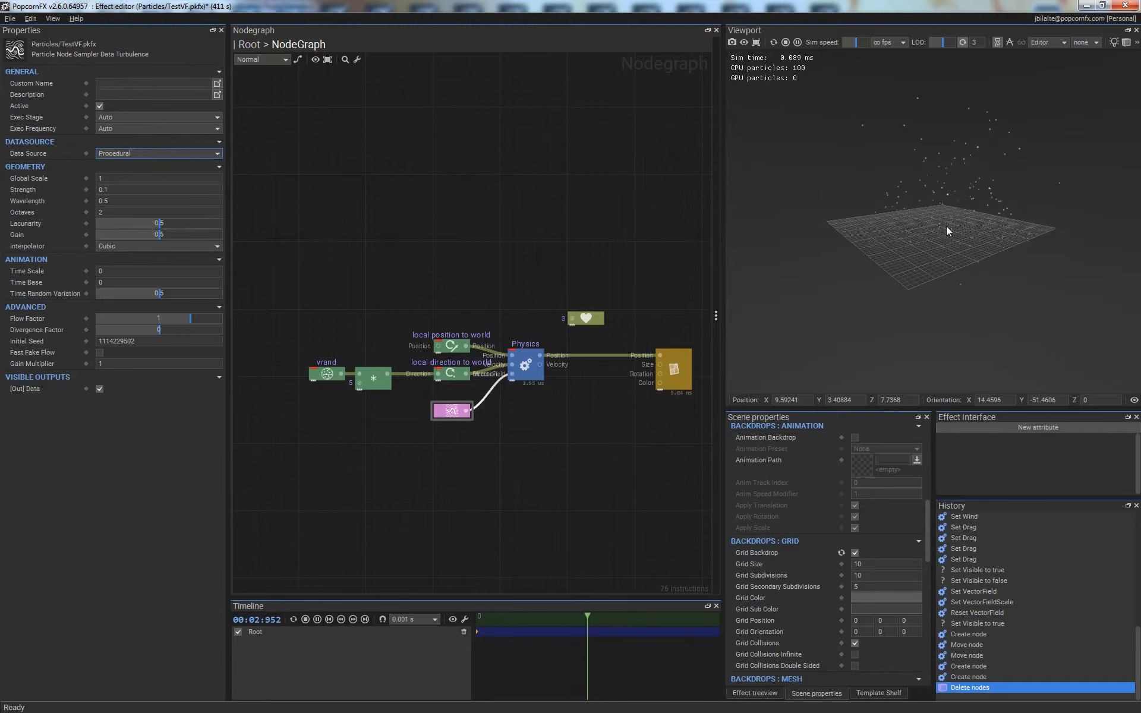
- Try a Global Scale of 5 on the Turbulence sampler node and return it to 1
{"action": "left_click_drag", "start_coordinate": [946, 226], "coordinate": [860, 287]}
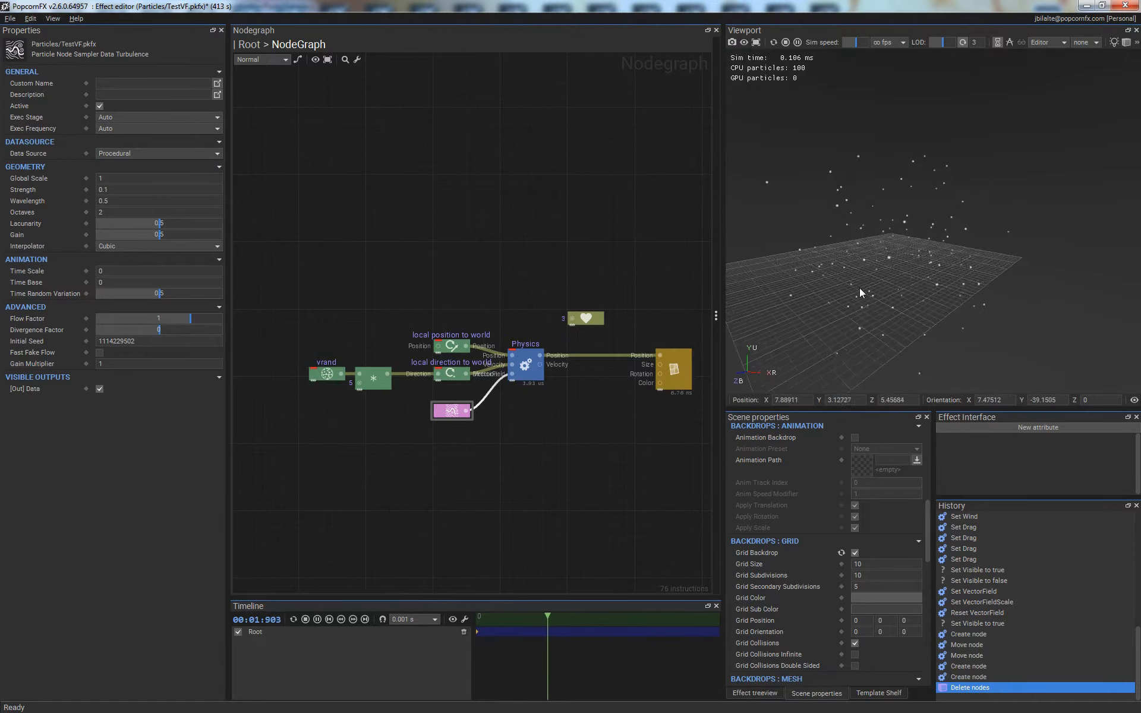
{"action": "scroll", "coordinate": [859, 288], "scroll_direction": "up", "scroll_amount": 3}
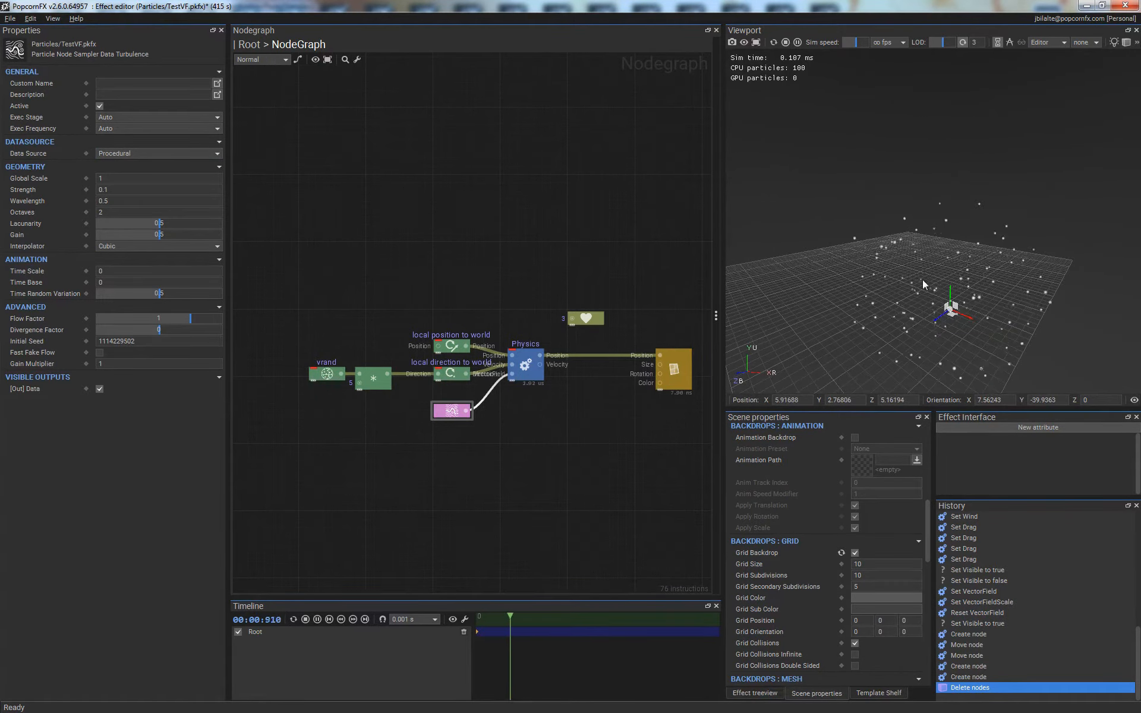
{"action": "middle_click_drag", "start_coordinate": [923, 279], "coordinate": [955, 265]}
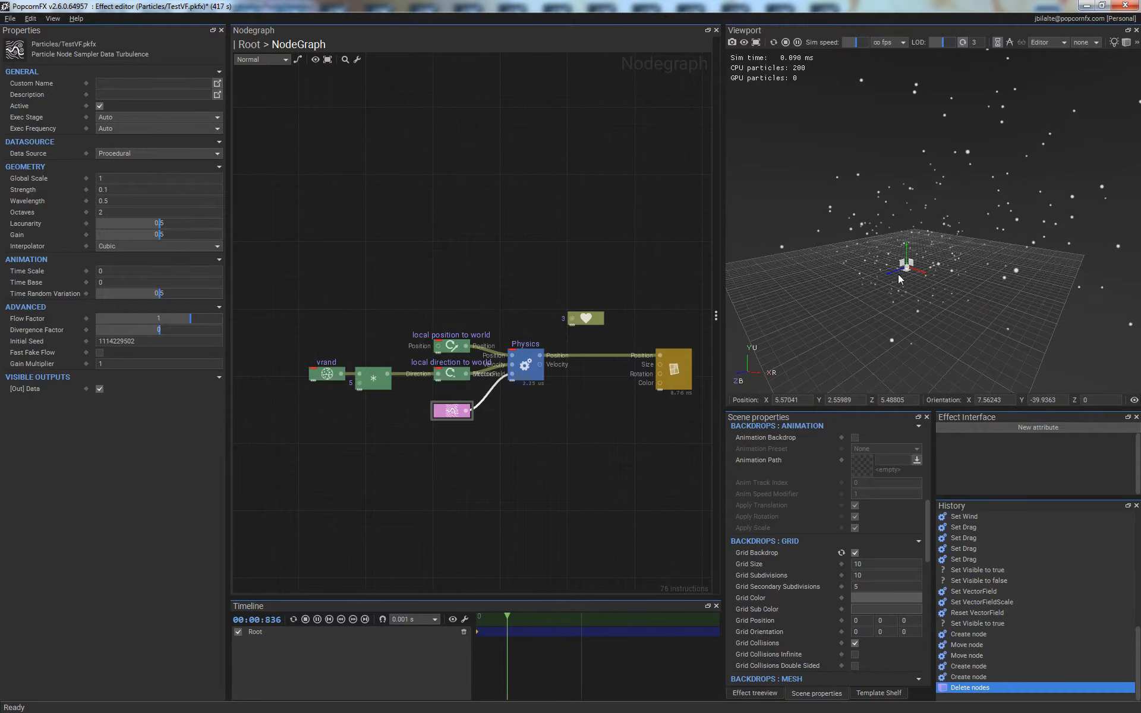
{"action": "scroll", "coordinate": [900, 279], "scroll_direction": "up", "scroll_amount": 2}
{"action": "middle_click_drag", "start_coordinate": [903, 284], "coordinate": [1014, 229]}
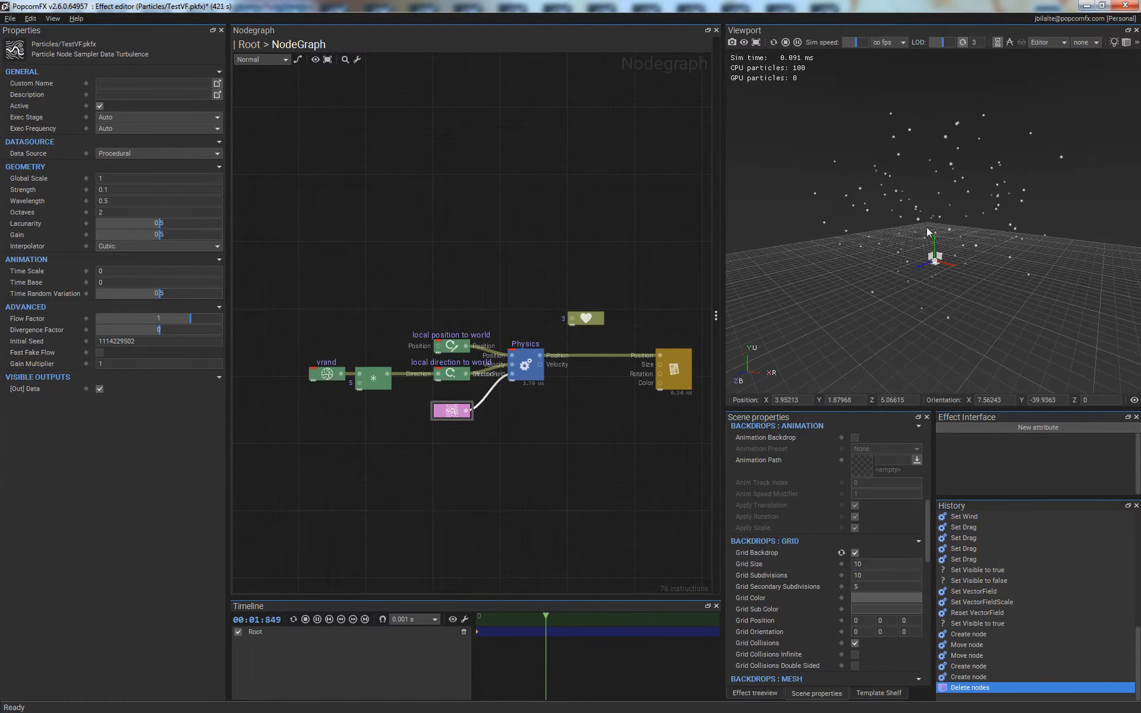
{"action": "left_click", "coordinate": [124, 179]}
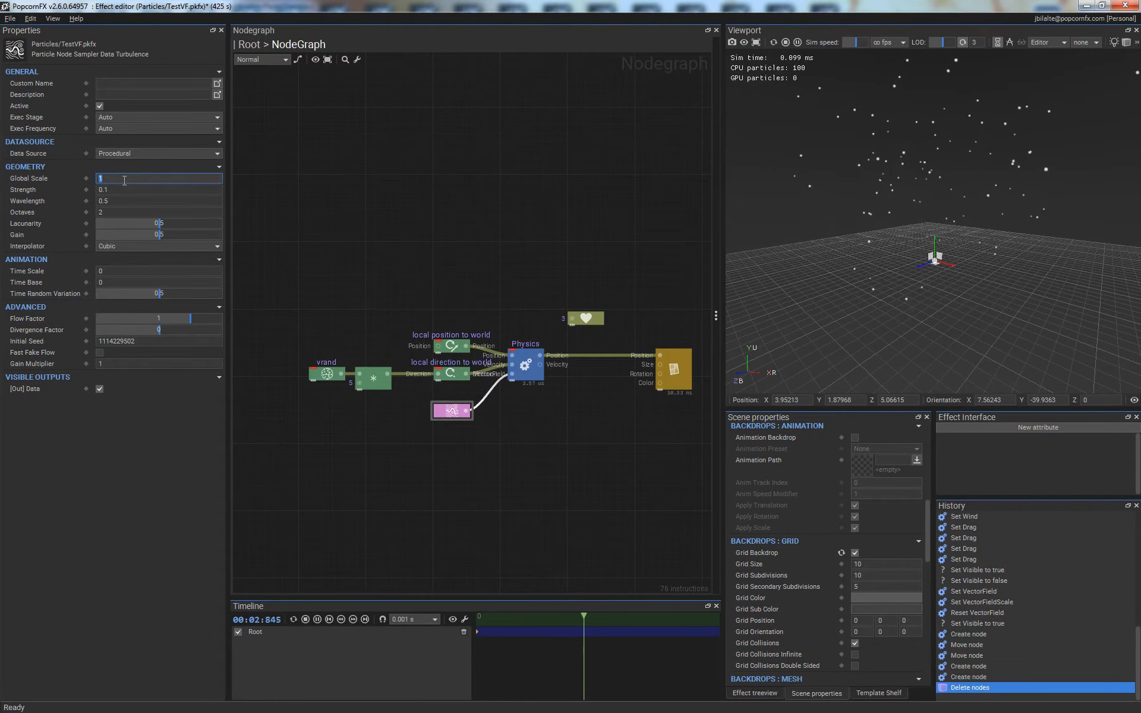
{"action": "type", "text": "5"}
{"action": "key", "text": "Return"}
{"action": "scroll", "coordinate": [921, 241], "scroll_direction": "down", "scroll_amount": 3}
{"action": "double_click", "coordinate": [119, 176]}
{"action": "type", "text": "1"}
{"action": "key", "text": "Return"}
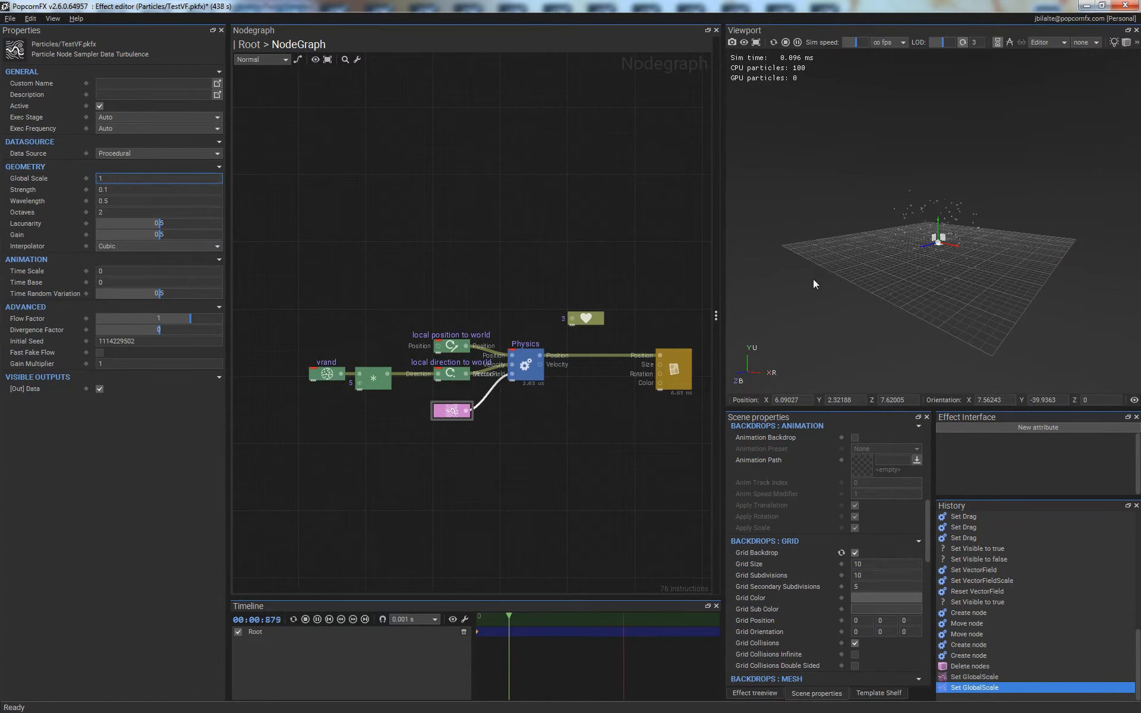
- Set the Turbulence sampler node's Strength to 0.5
{"action": "scroll", "coordinate": [936, 261], "scroll_direction": "up", "scroll_amount": 3}
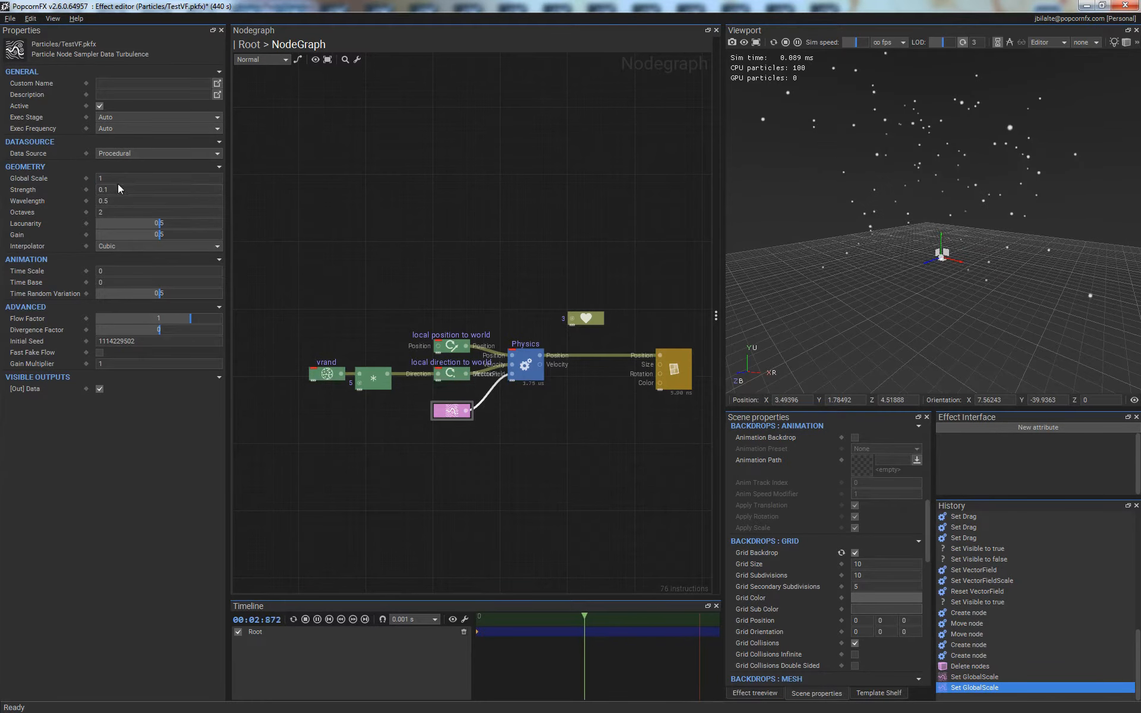
{"action": "double_click", "coordinate": [134, 189]}
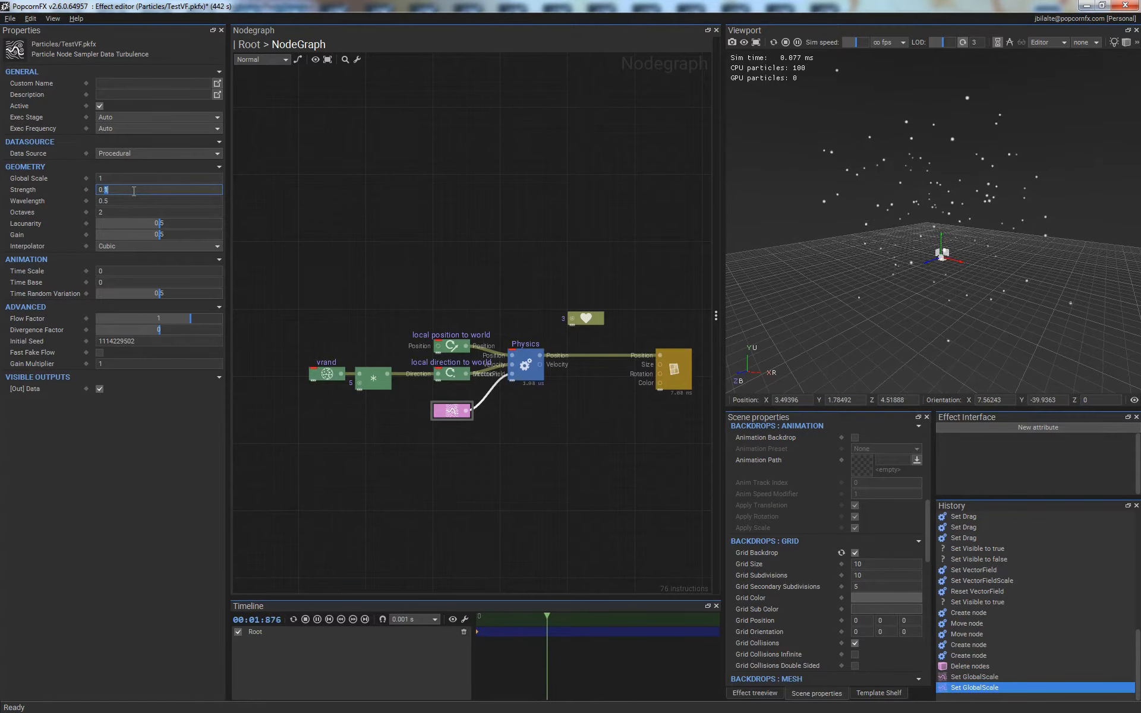
{"action": "type", "text": "5"}
{"action": "key", "text": "Return"}
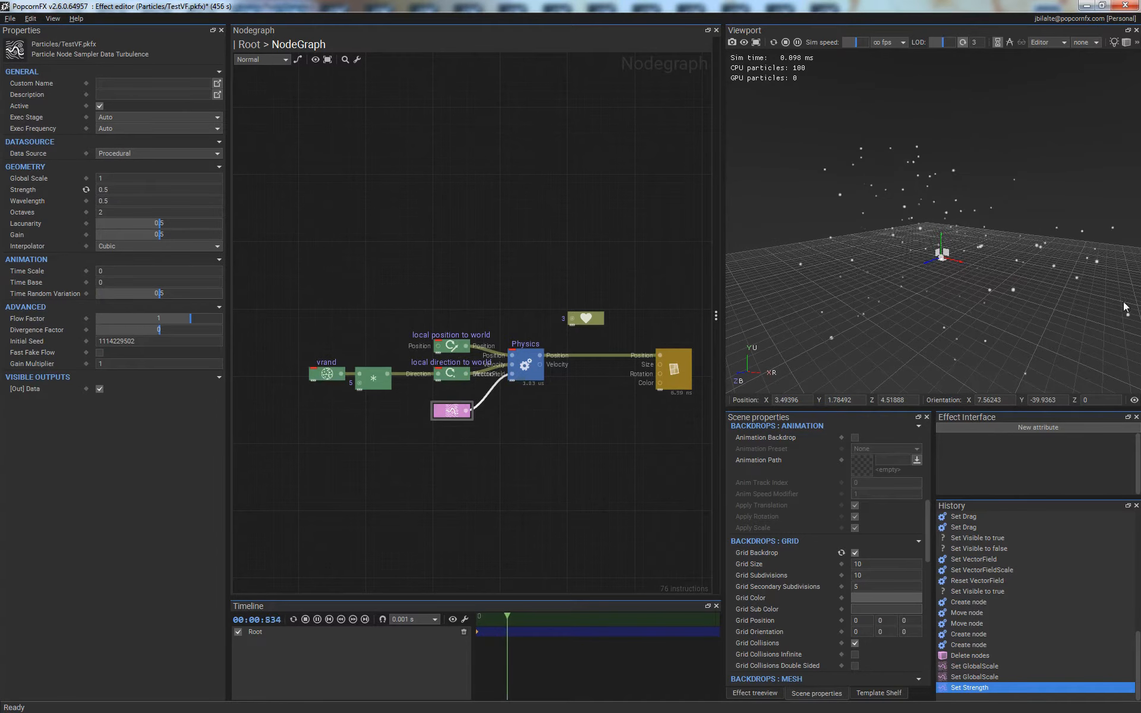
- Switch the Turbulence sampler node's Data Source to External and select the Physics node
{"action": "left_click", "coordinate": [121, 153]}
{"action": "left_click", "coordinate": [129, 167]}
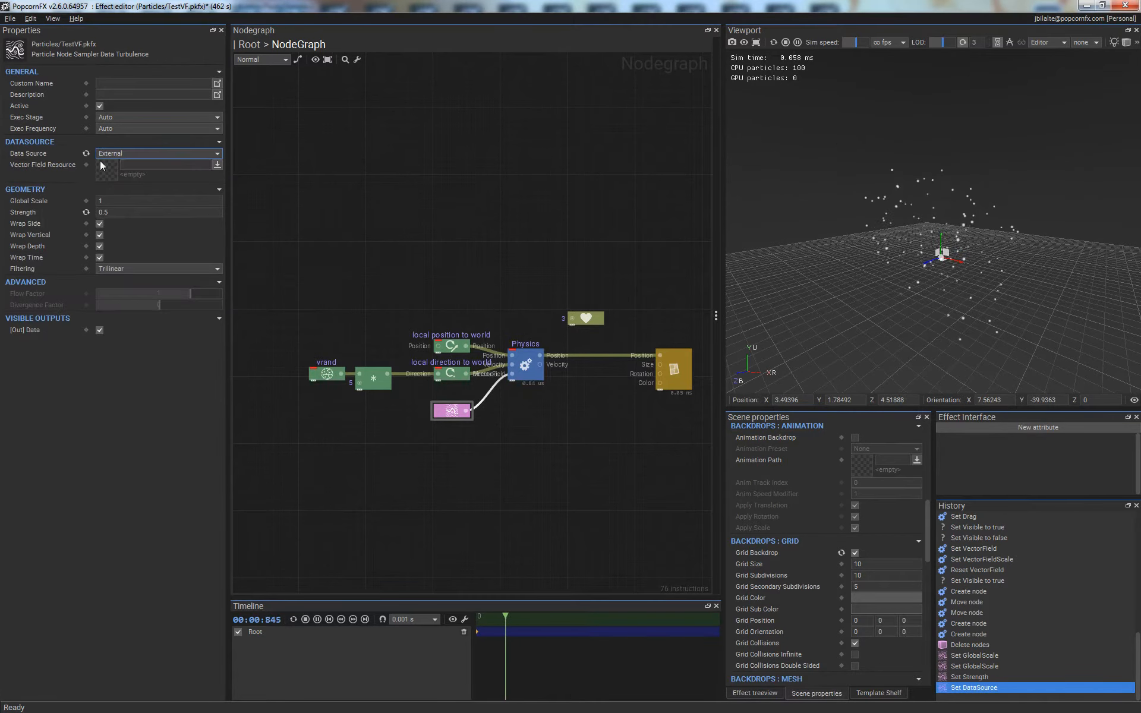
{"action": "left_click", "coordinate": [532, 373]}
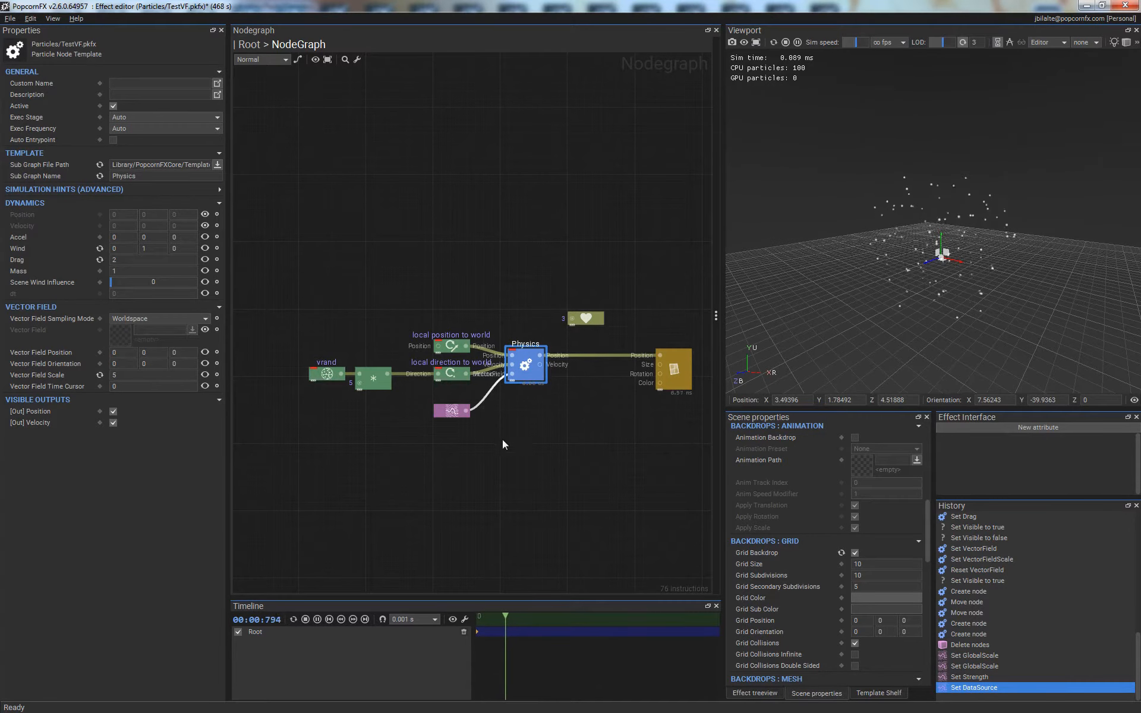
{"action": "left_click", "coordinate": [460, 412]}
{"action": "left_click", "coordinate": [104, 170]}
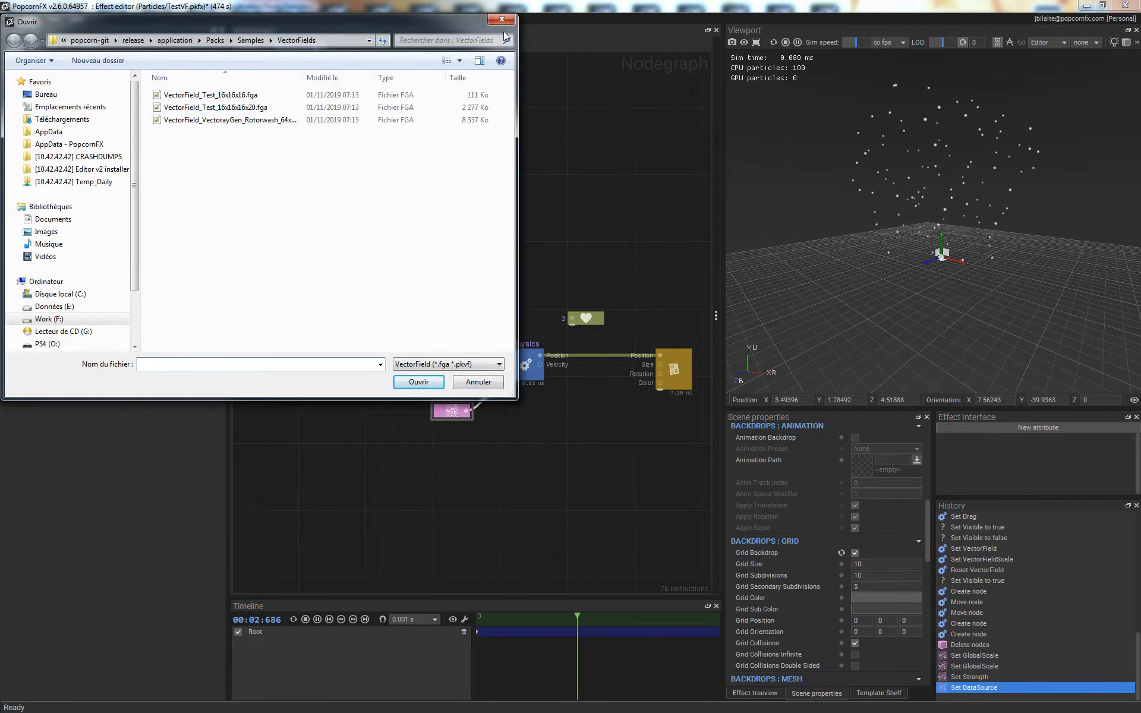
{"action": "left_click", "coordinate": [241, 120]}
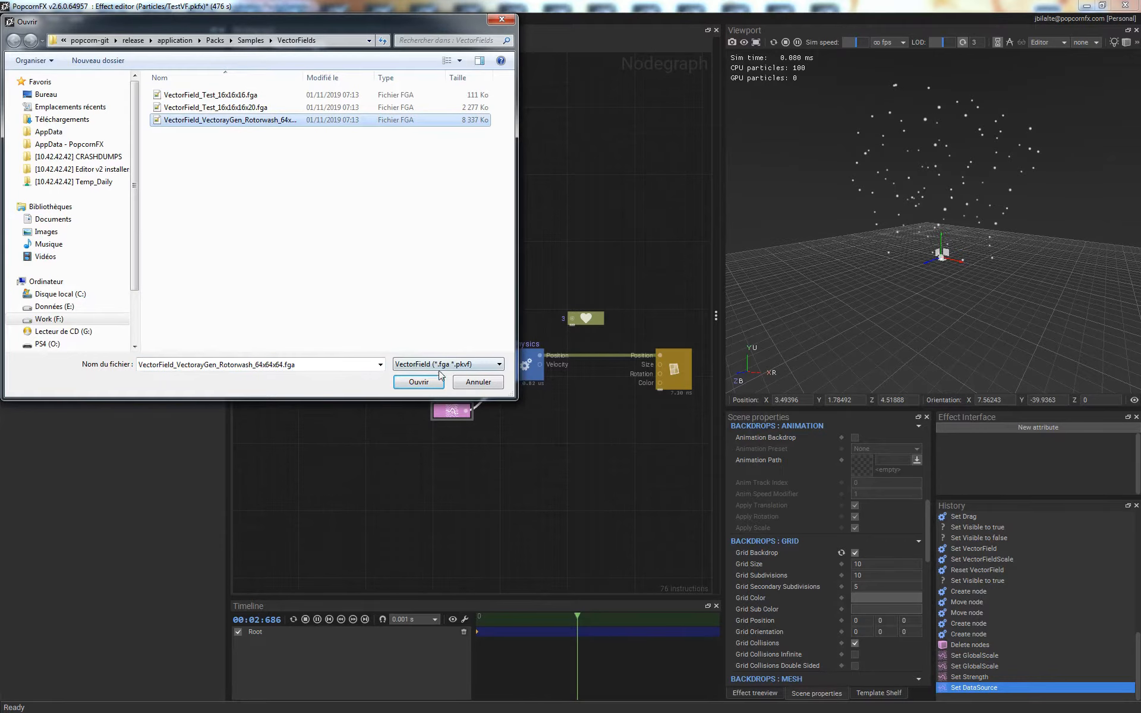
{"action": "left_click", "coordinate": [479, 382]}
{"action": "left_click", "coordinate": [301, 471]}
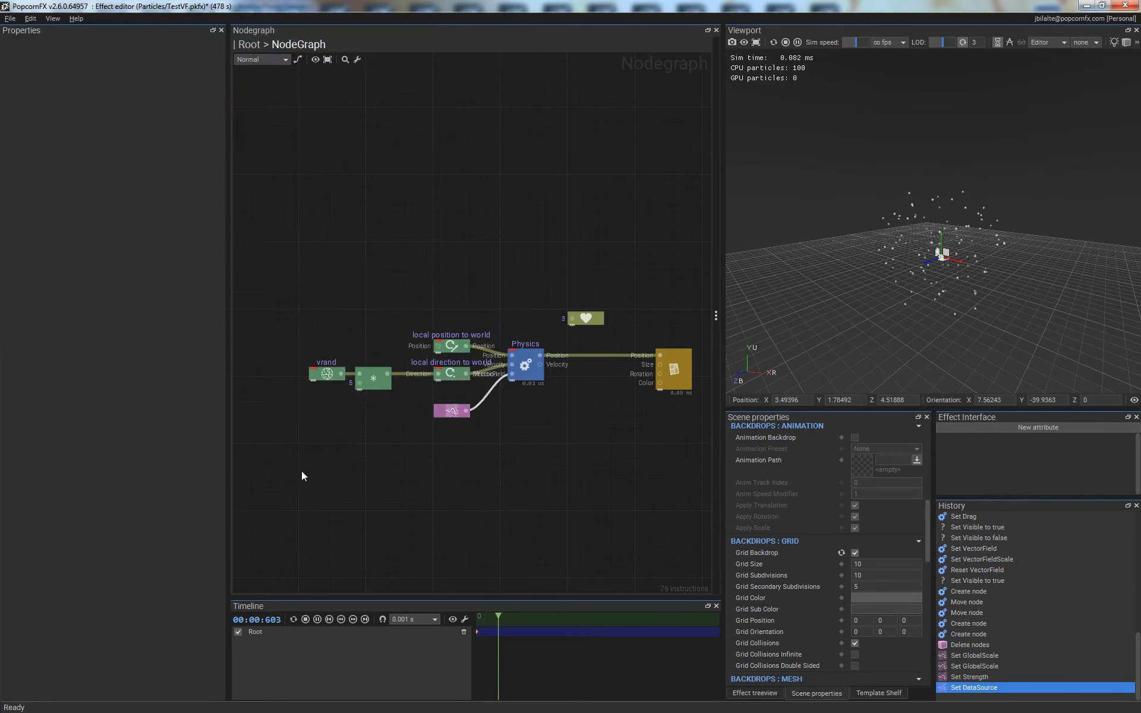
- Switch the Turbulence sampler node's Data Source to Procedural, reset its Strength to 0.1 and nudge the node slightly upward
{"action": "left_click", "coordinate": [451, 411]}
{"action": "left_click", "coordinate": [118, 154]}
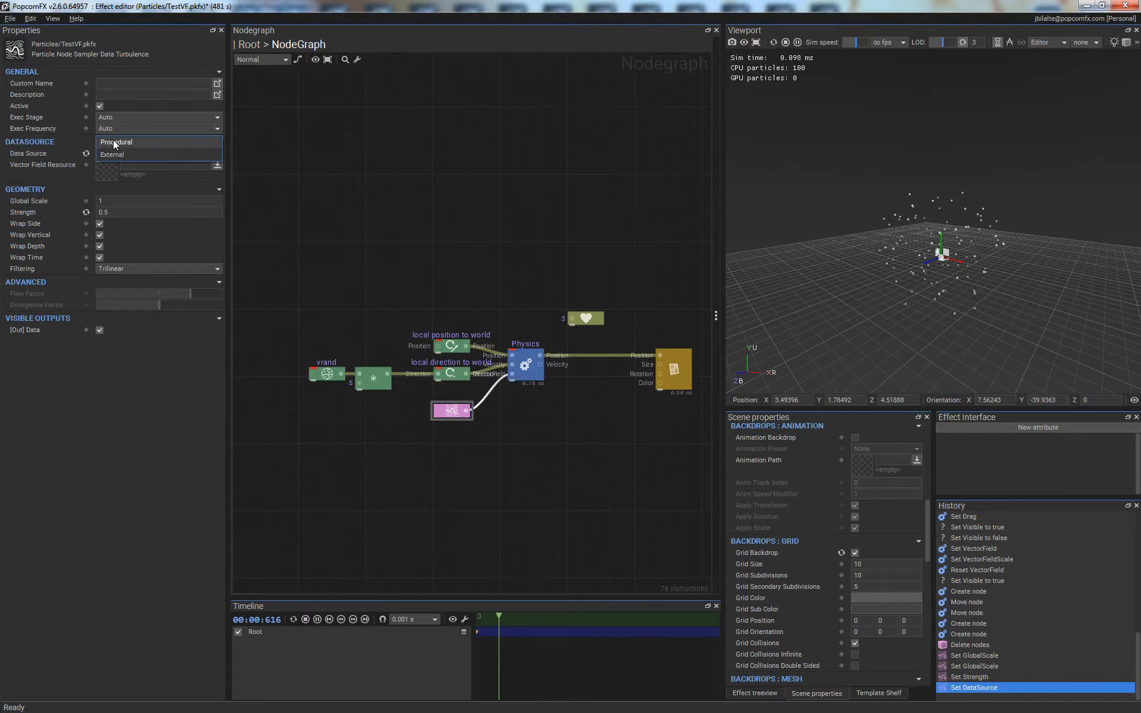
{"action": "left_click", "coordinate": [113, 141]}
{"action": "left_click", "coordinate": [86, 190]}
{"action": "left_click_drag", "start_coordinate": [958, 243], "coordinate": [933, 312], "text": "alt"}
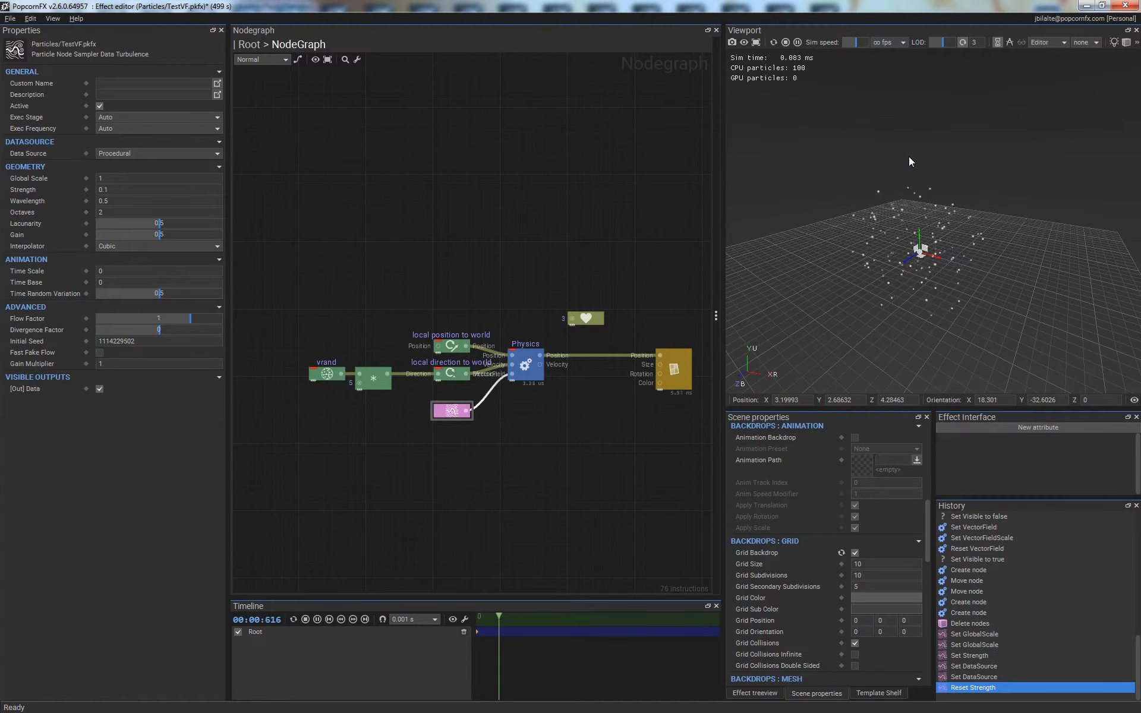
{"action": "left_click_drag", "start_coordinate": [450, 412], "coordinate": [451, 408]}
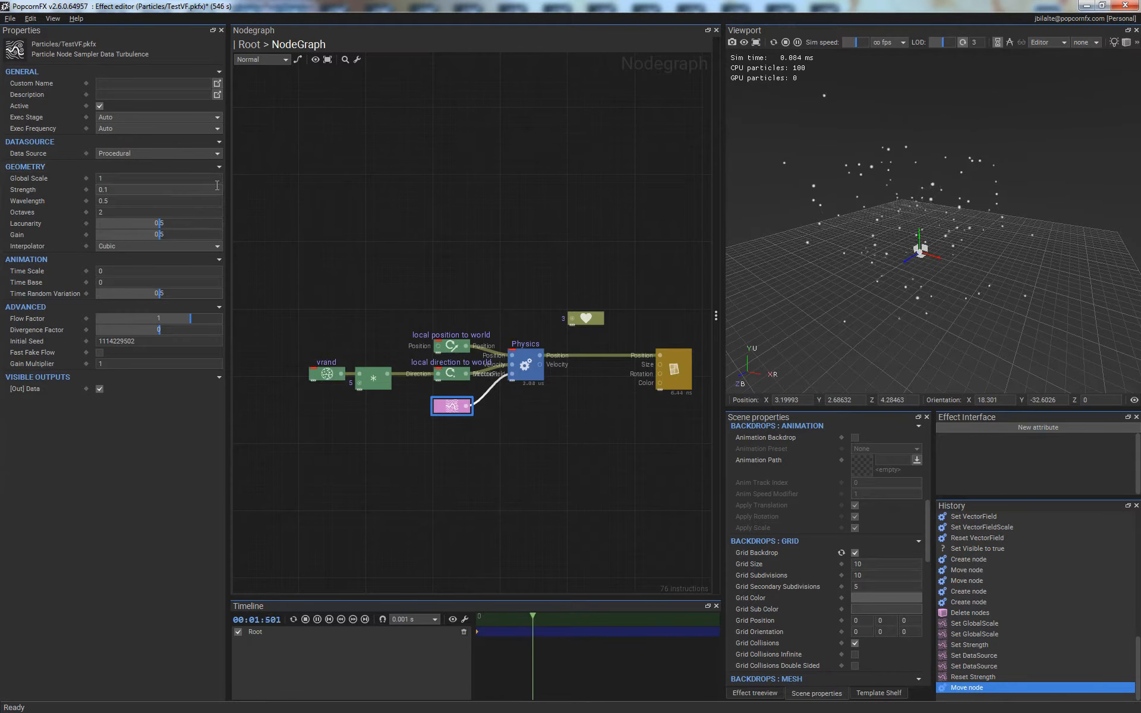
- Reset the Physics node's Vector Field Scale to its default of 1
{"action": "left_click", "coordinate": [520, 465]}
{"action": "left_click", "coordinate": [526, 368]}
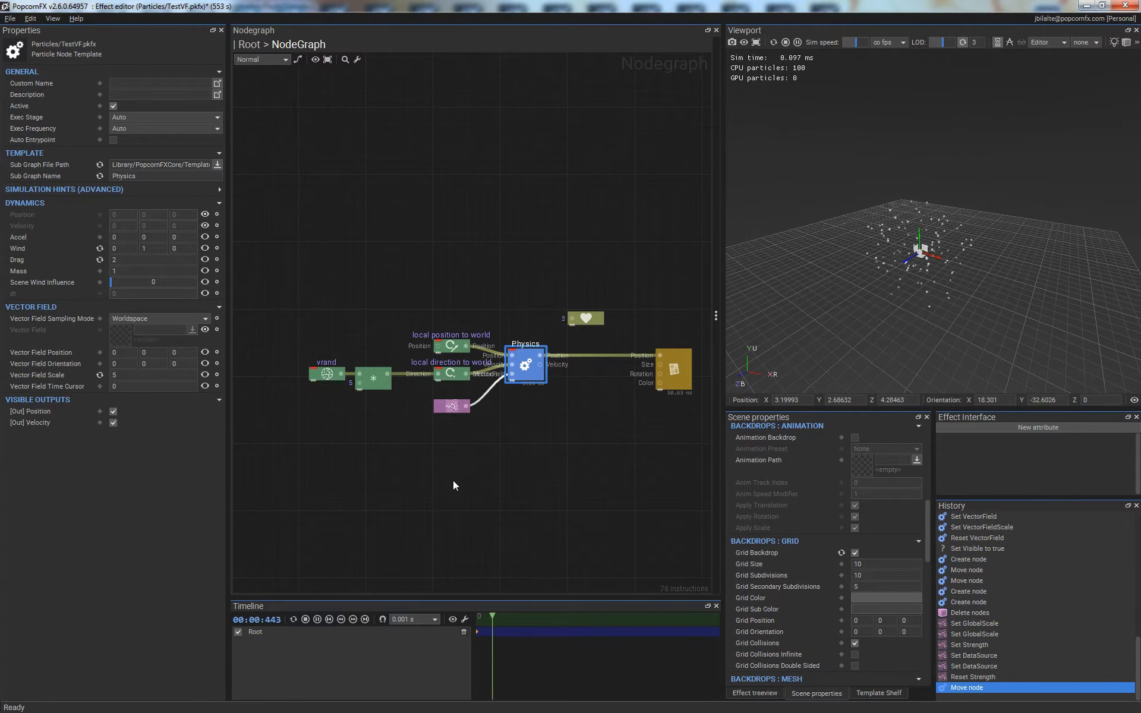
{"action": "left_click", "coordinate": [551, 450]}
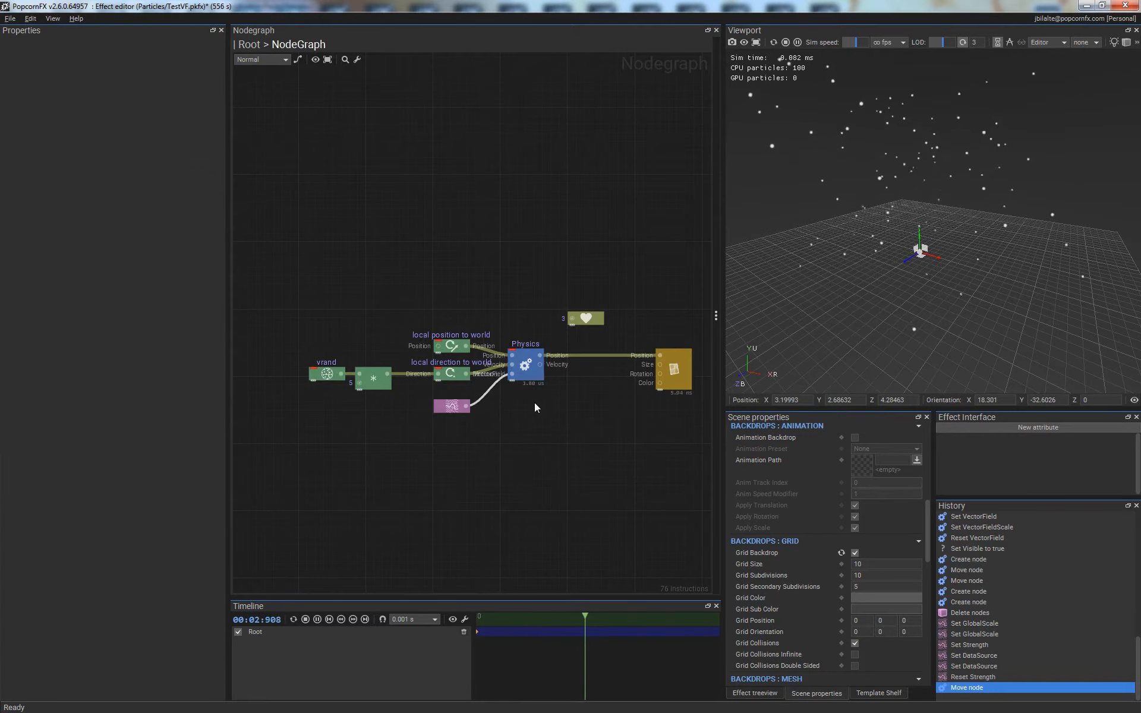
{"action": "left_click", "coordinate": [527, 367]}
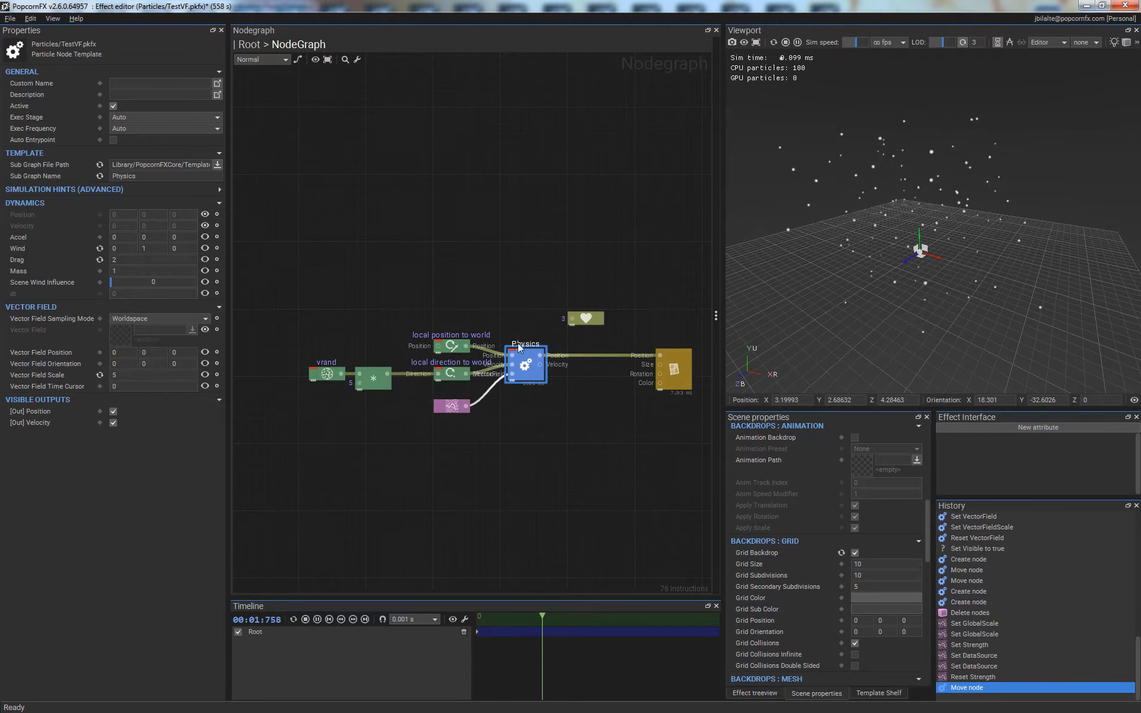
{"action": "left_click", "coordinate": [99, 376]}
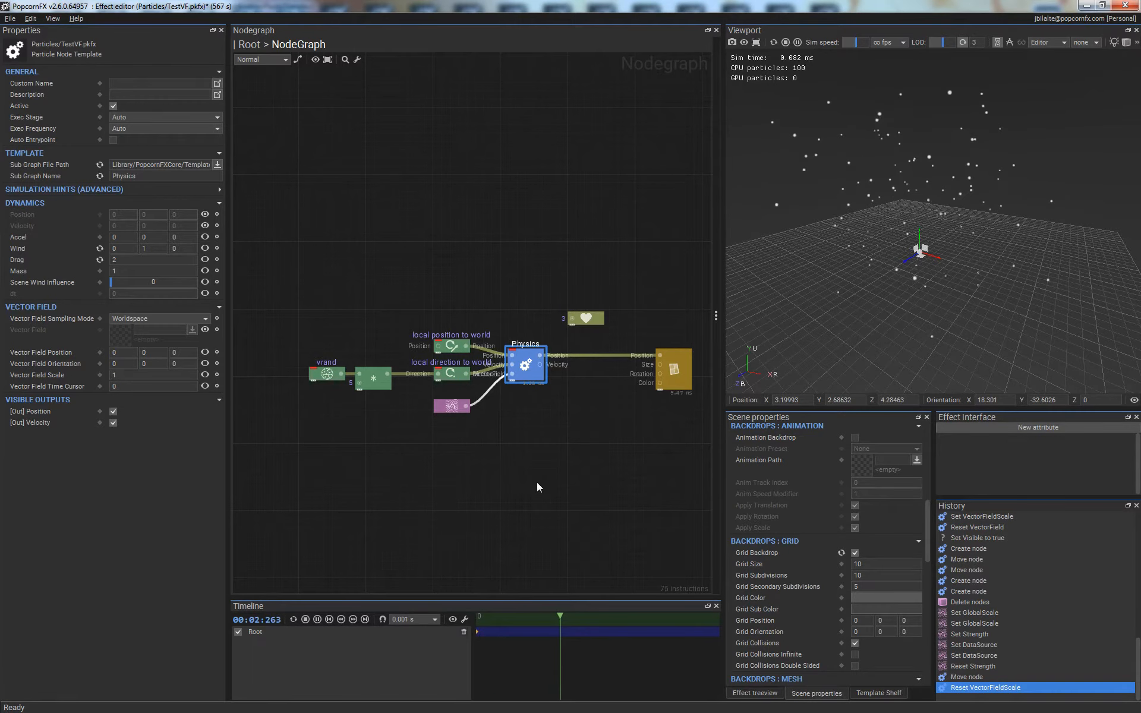
- Try a Strength of 0.5 on the Turbulence sampler node and reset it to 0.1
{"action": "left_click", "coordinate": [448, 406]}
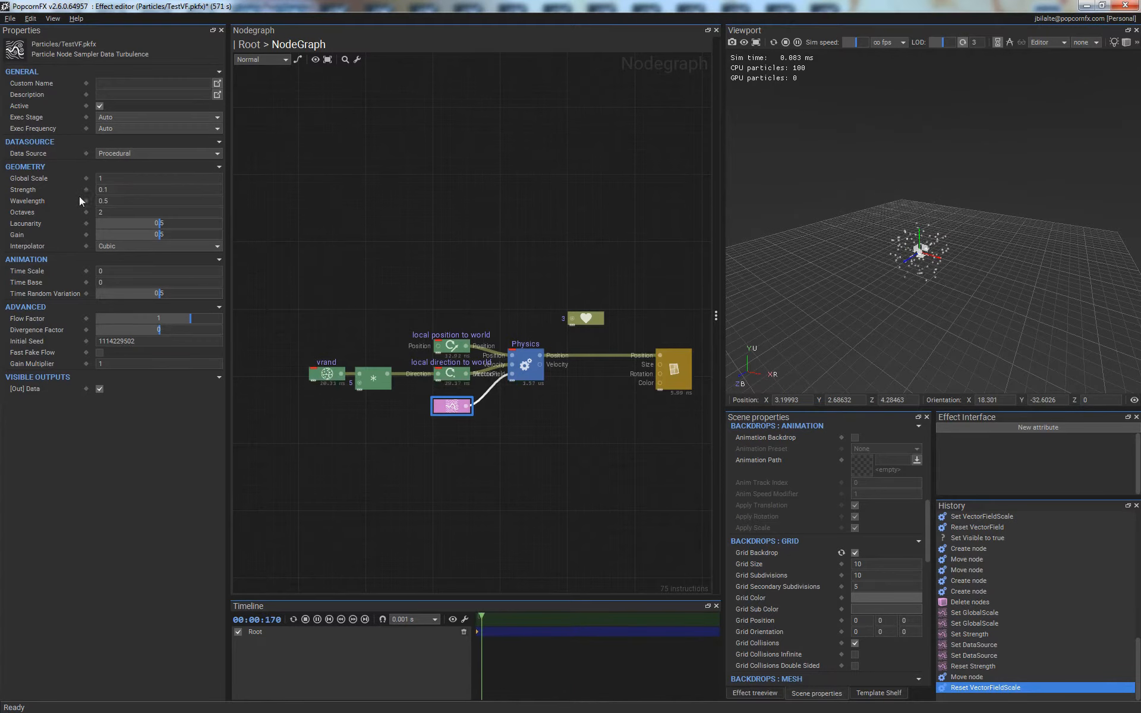
{"action": "left_click", "coordinate": [130, 189]}
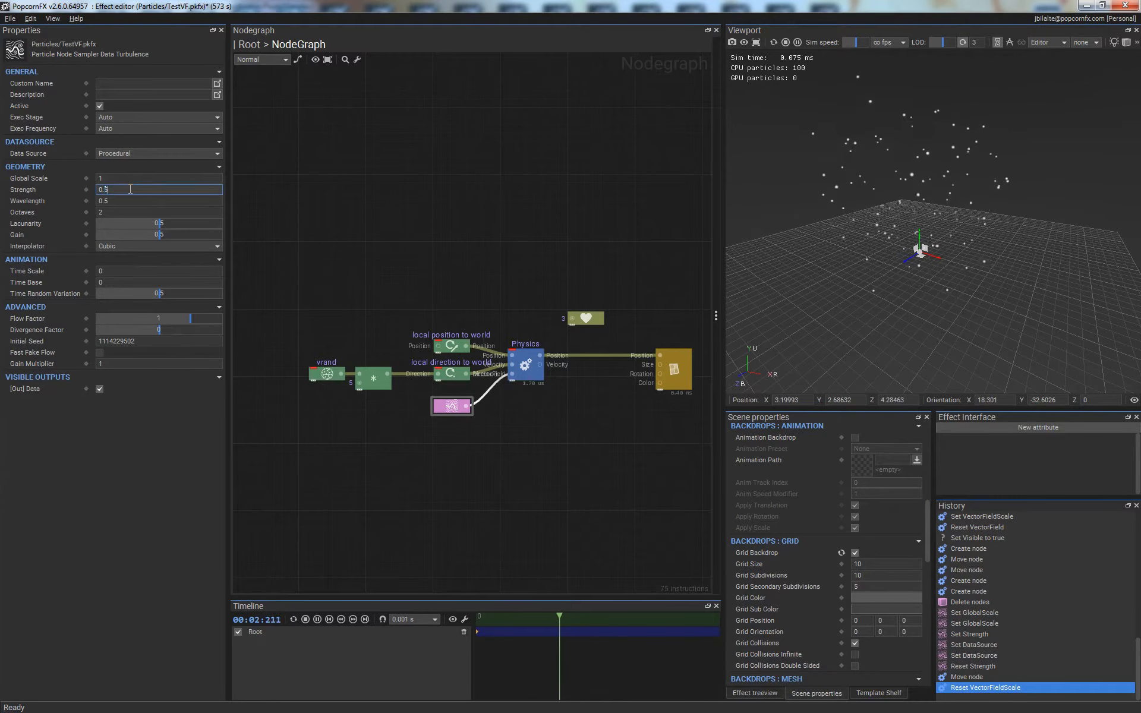
{"action": "key", "text": "Return"}
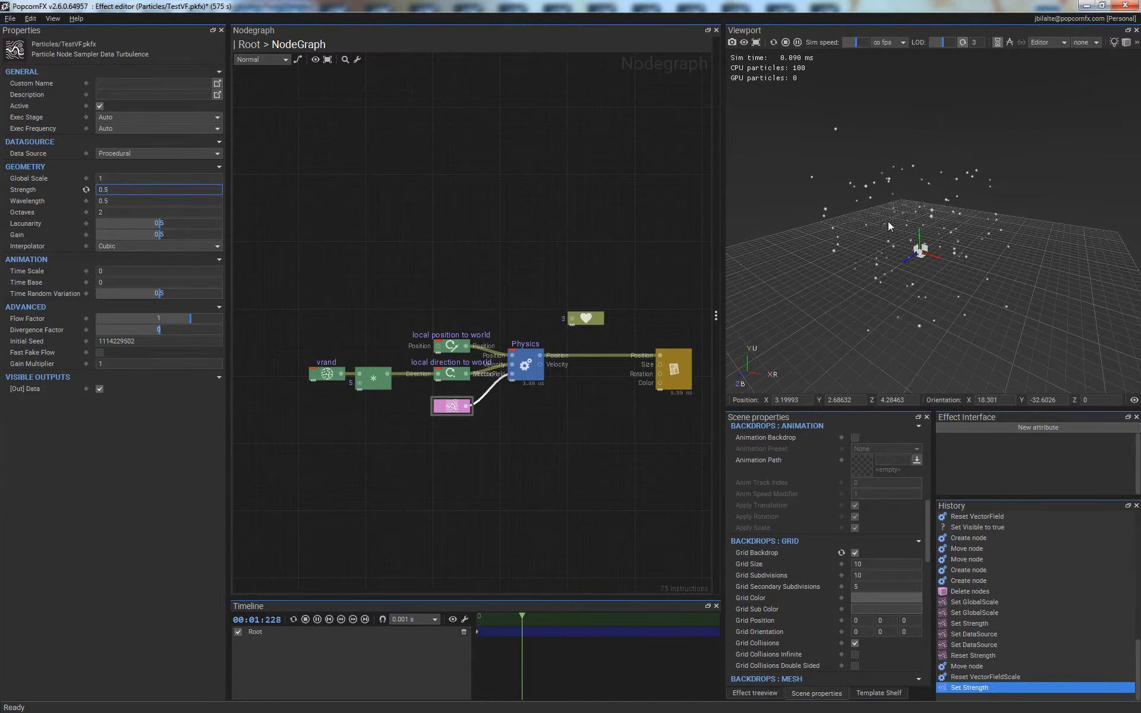
{"action": "left_click", "coordinate": [85, 189]}
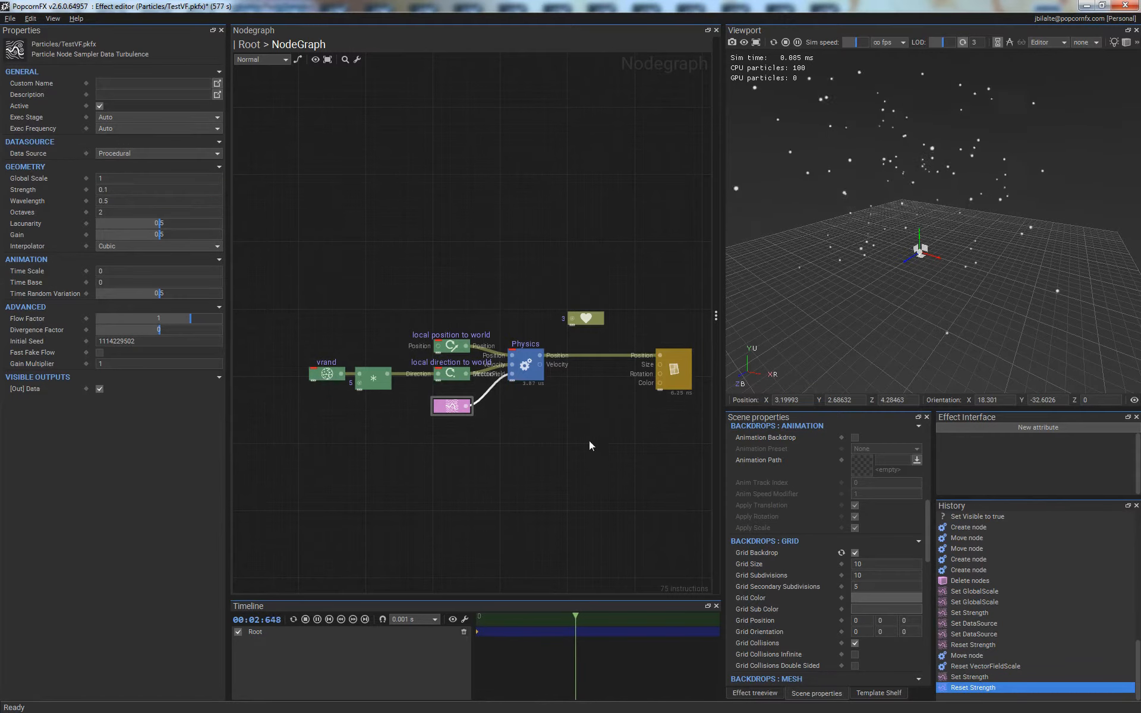
- Expose the Vector Field Scale property as an input pin on the Physics node
{"action": "left_click", "coordinate": [522, 370]}
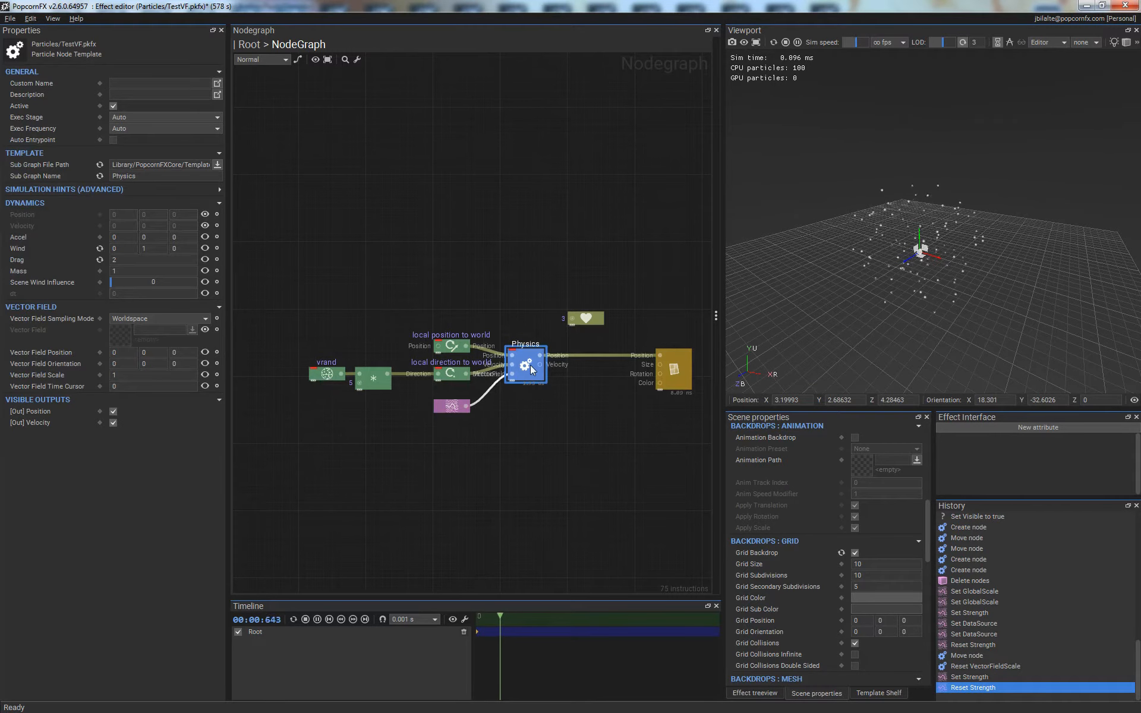
{"action": "left_click", "coordinate": [204, 375]}
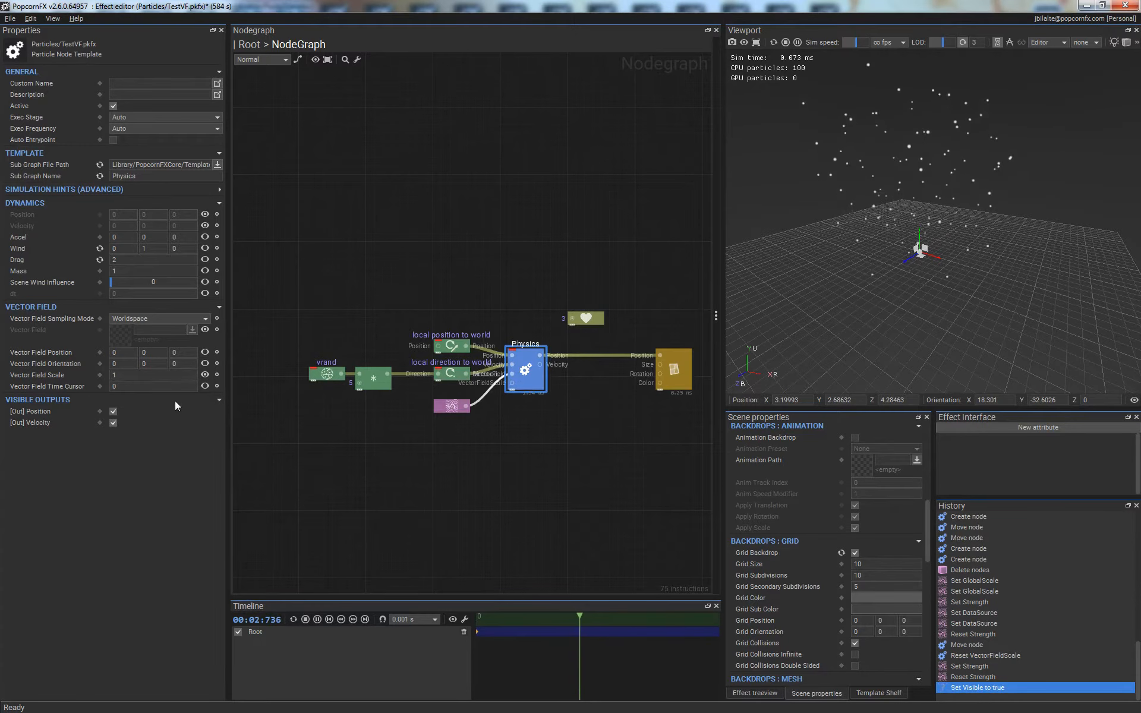
{"action": "left_click", "coordinate": [594, 476]}
- Connect a new CurveOverTime node to the Physics node's VectorFieldScale input, searching for "cur", and move it with its Curve sampler clear of Physics
{"action": "left_click_drag", "start_coordinate": [512, 383], "coordinate": [468, 450]}
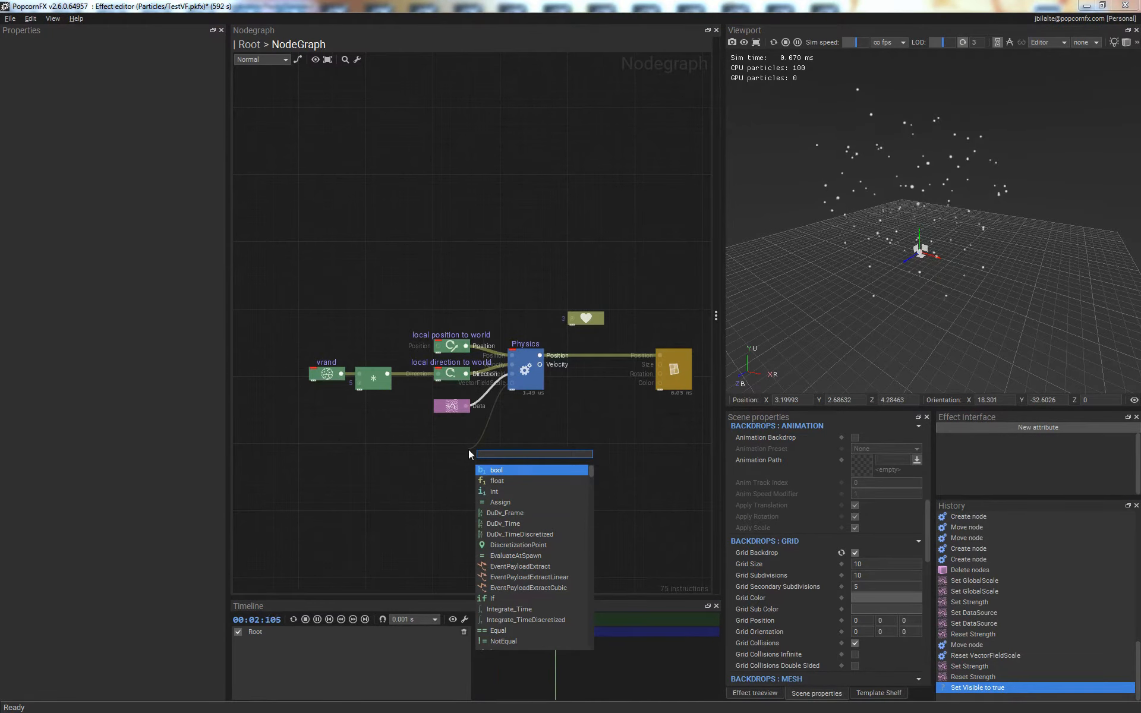
{"action": "type", "text": "cur"}
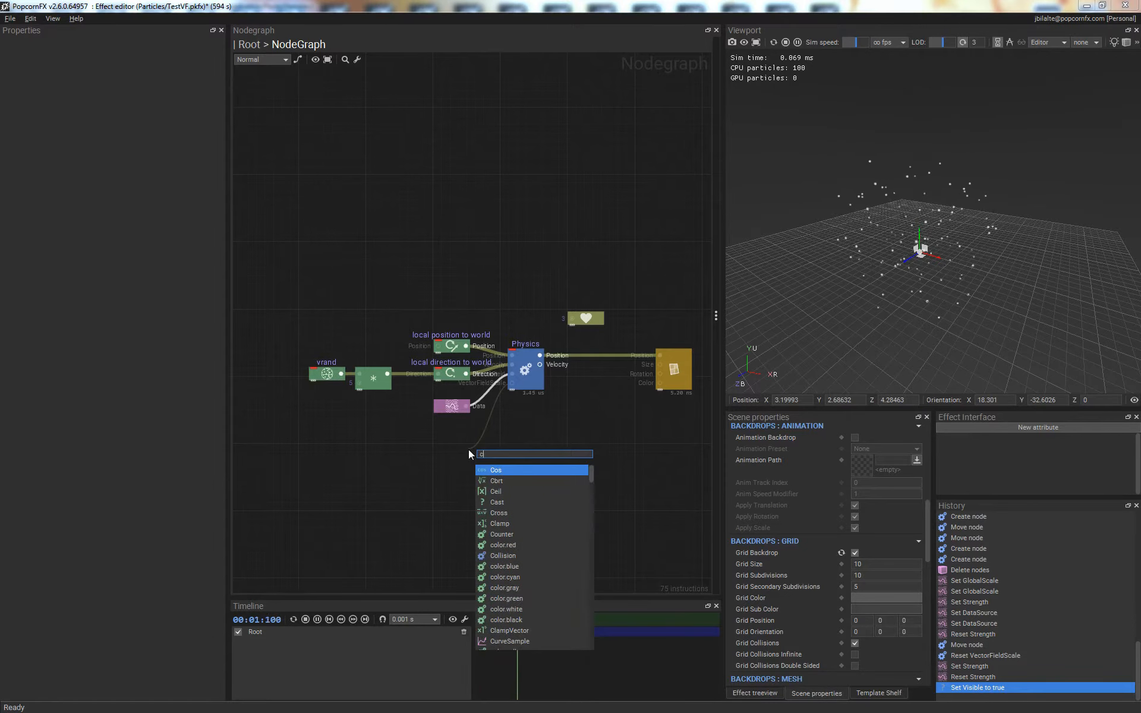
{"action": "key", "text": "Down"}
{"action": "key", "text": "Down"}
{"action": "key", "text": "Return"}
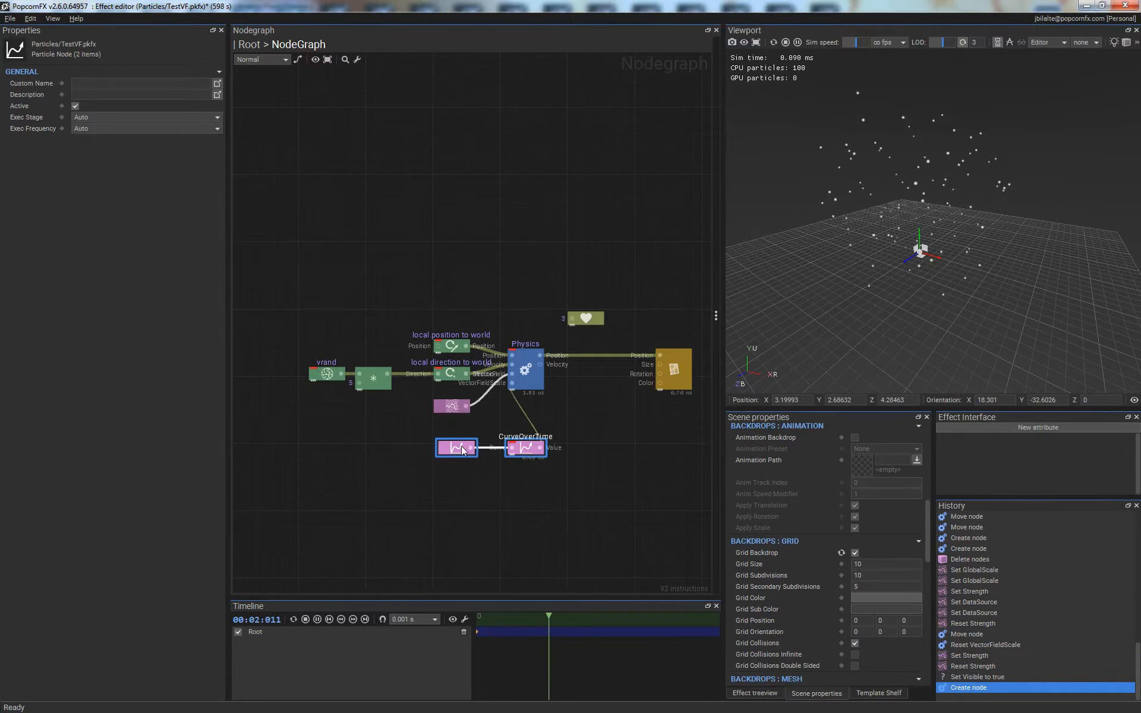
{"action": "left_click_drag", "start_coordinate": [462, 446], "coordinate": [393, 445]}
{"action": "left_click", "coordinate": [448, 503]}
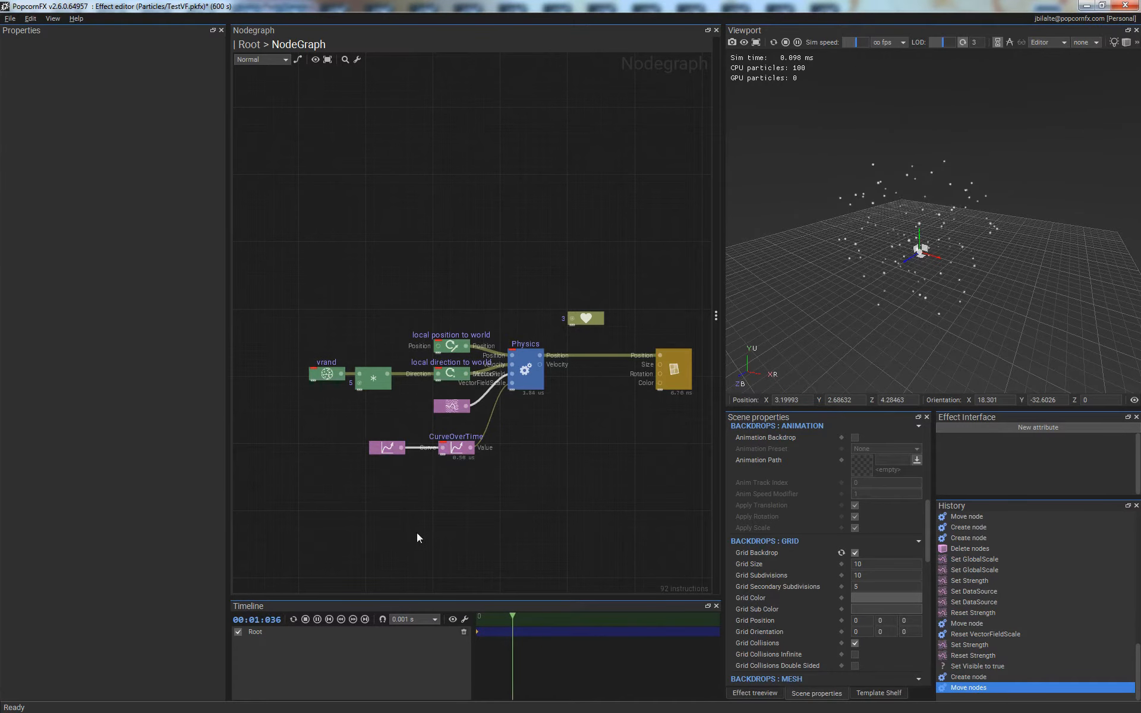
- View the curve inside the new Curve sampler node and return to the node graph
{"action": "left_click", "coordinate": [387, 447]}
{"action": "double_click", "coordinate": [390, 448]}
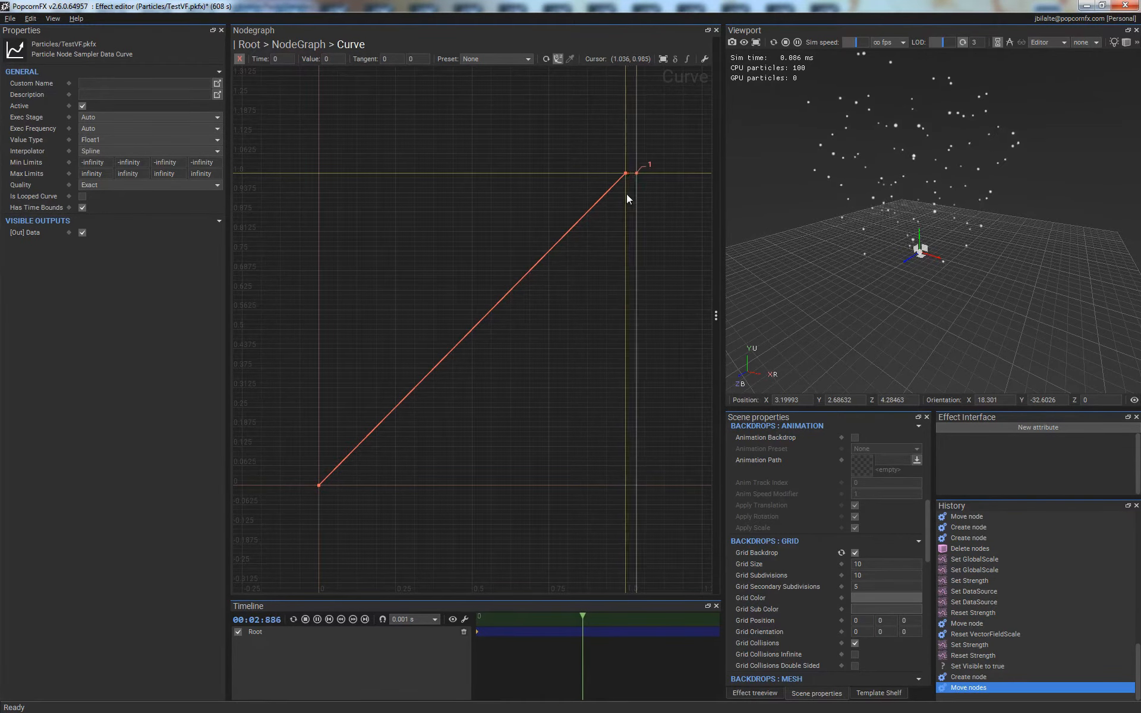
{"action": "key", "text": "BackSpace"}
{"action": "left_click", "coordinate": [561, 405]}
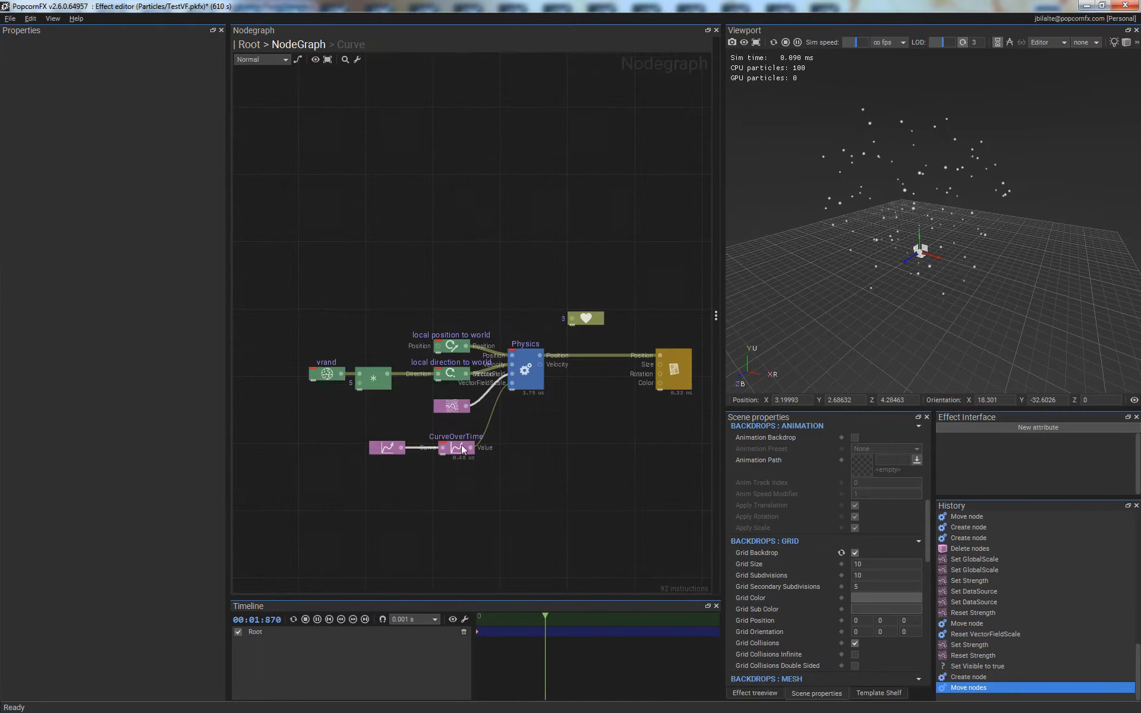
- Examine the CurveOverTime node's Cursor Mode options and the description of its Curve input
{"action": "left_click", "coordinate": [469, 451]}
{"action": "left_click", "coordinate": [132, 225]}
{"action": "left_click", "coordinate": [135, 226]}
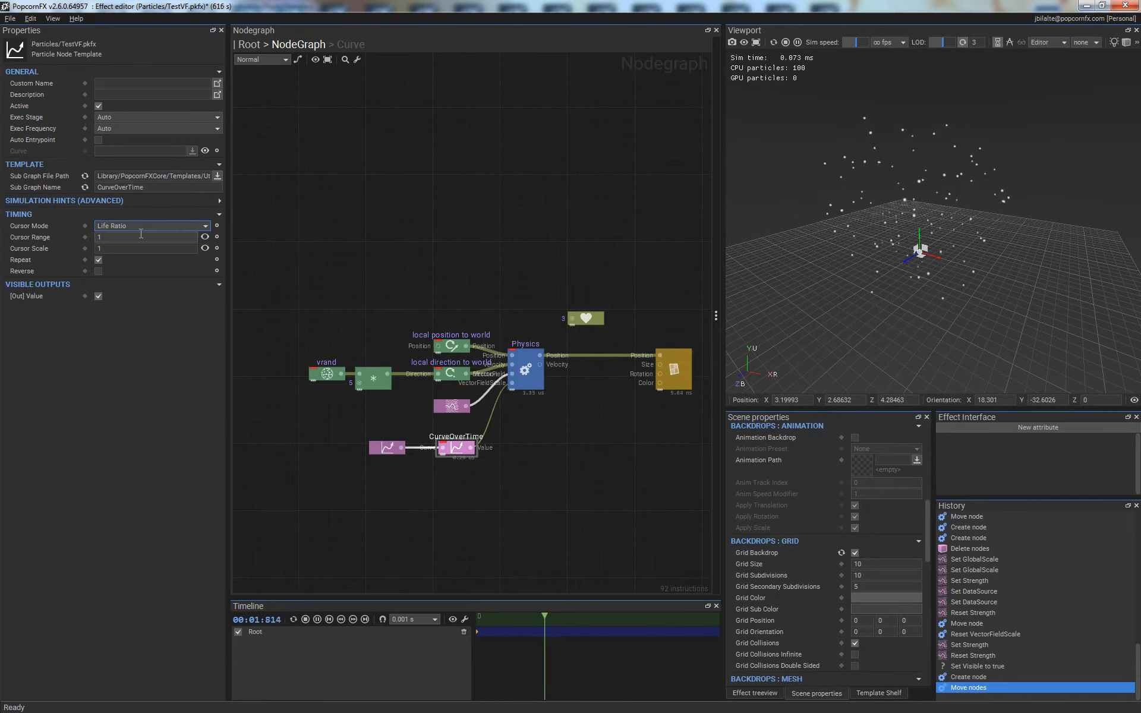
{"action": "left_click", "coordinate": [479, 551]}
{"action": "left_click", "coordinate": [465, 454]}
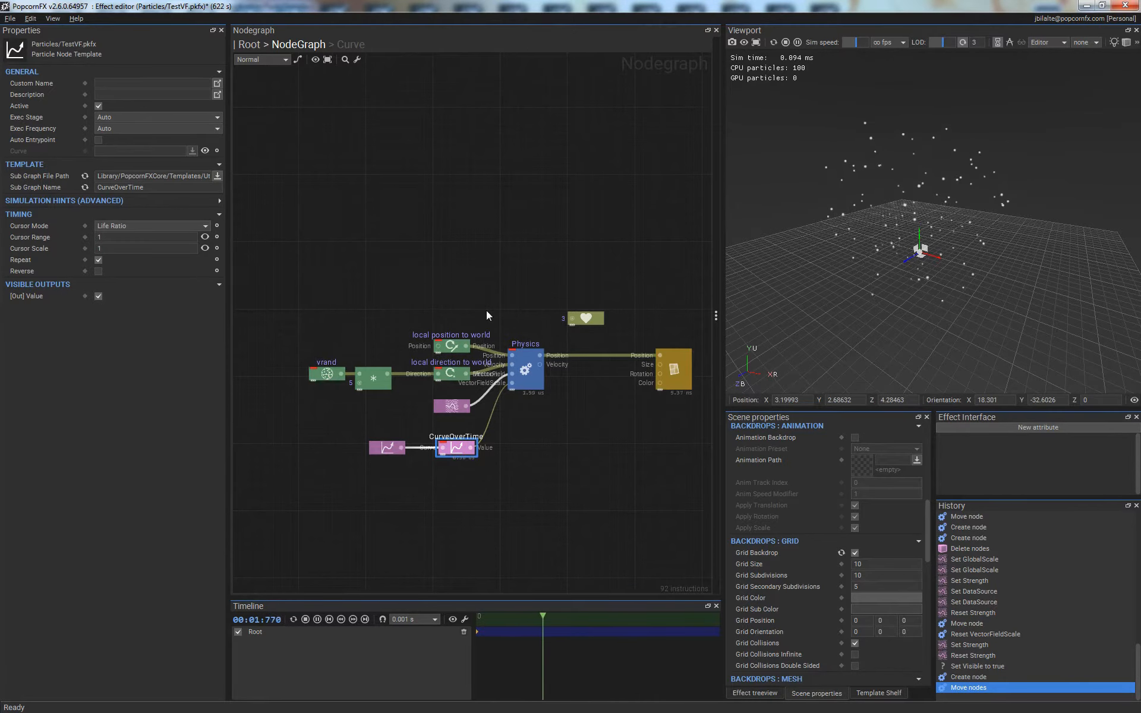
{"action": "mouse_move", "coordinate": [444, 446]}
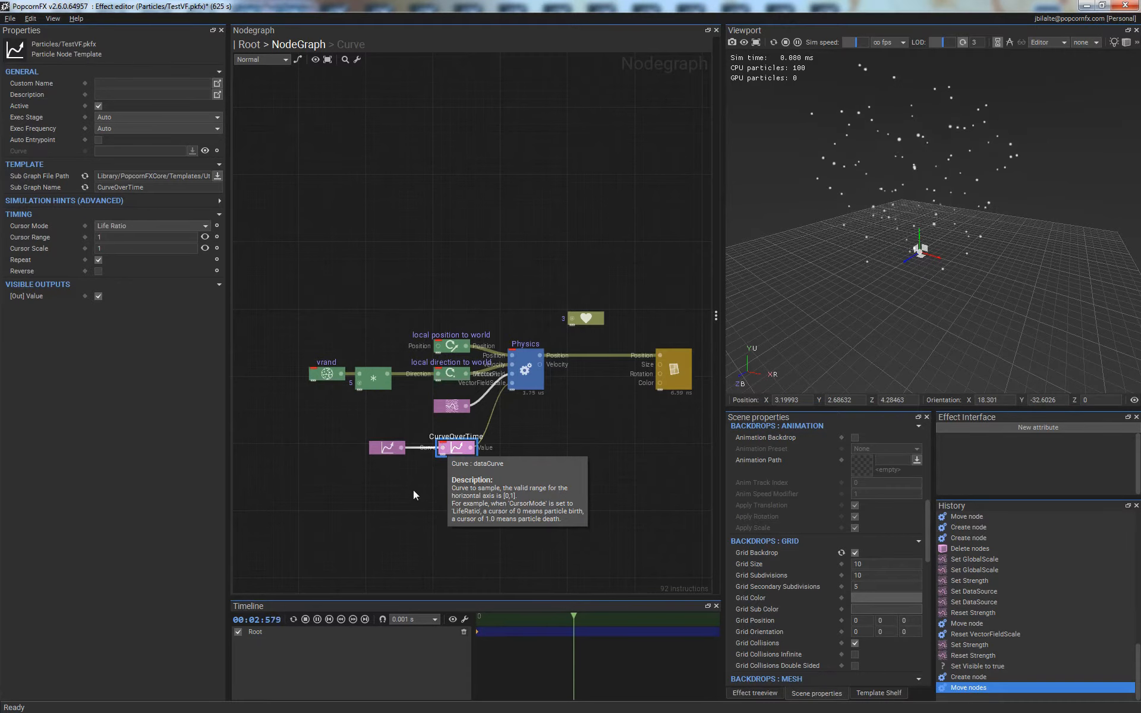
{"action": "left_click", "coordinate": [487, 429]}
- Apply the 02 - Linear (inv) preset to the Curve sampler node's curve
{"action": "left_click", "coordinate": [376, 451]}
{"action": "double_click", "coordinate": [385, 446]}
{"action": "left_click", "coordinate": [625, 173]}
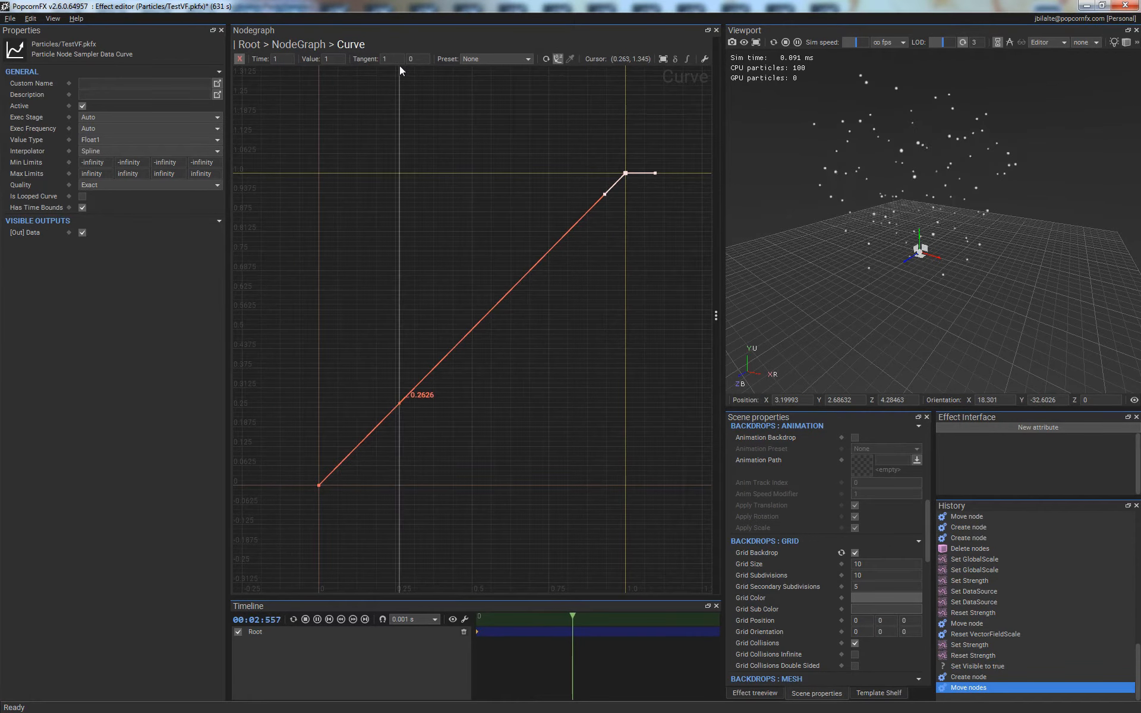
{"action": "left_click", "coordinate": [488, 58]}
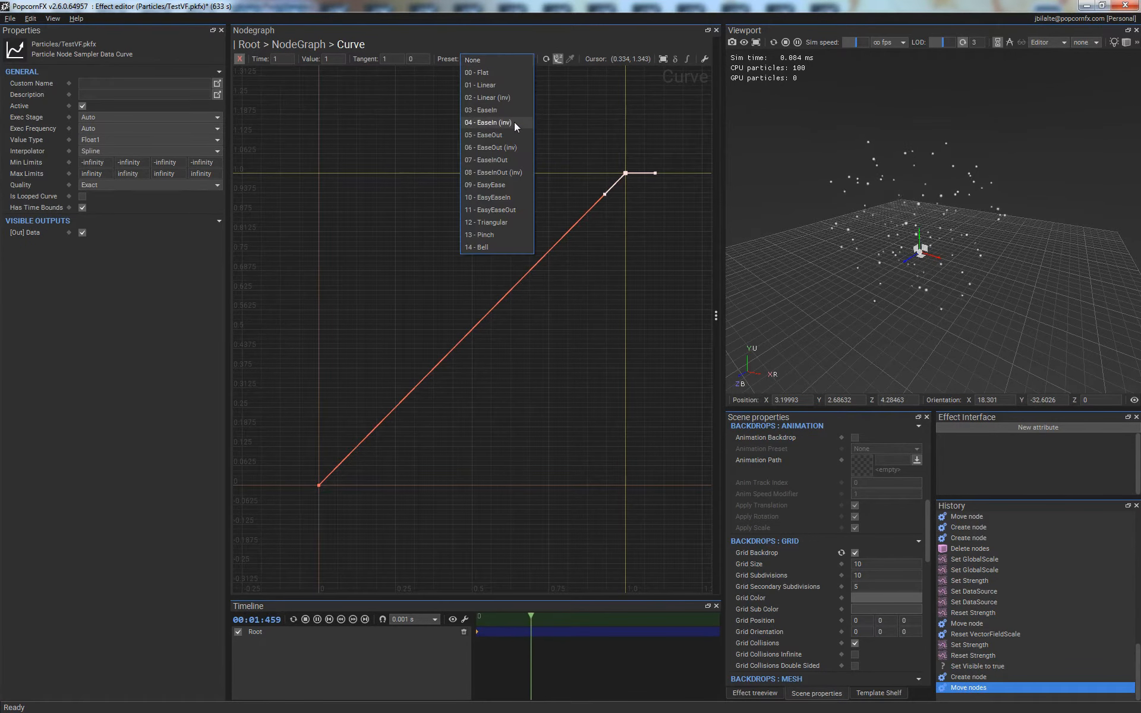
{"action": "left_click", "coordinate": [513, 96]}
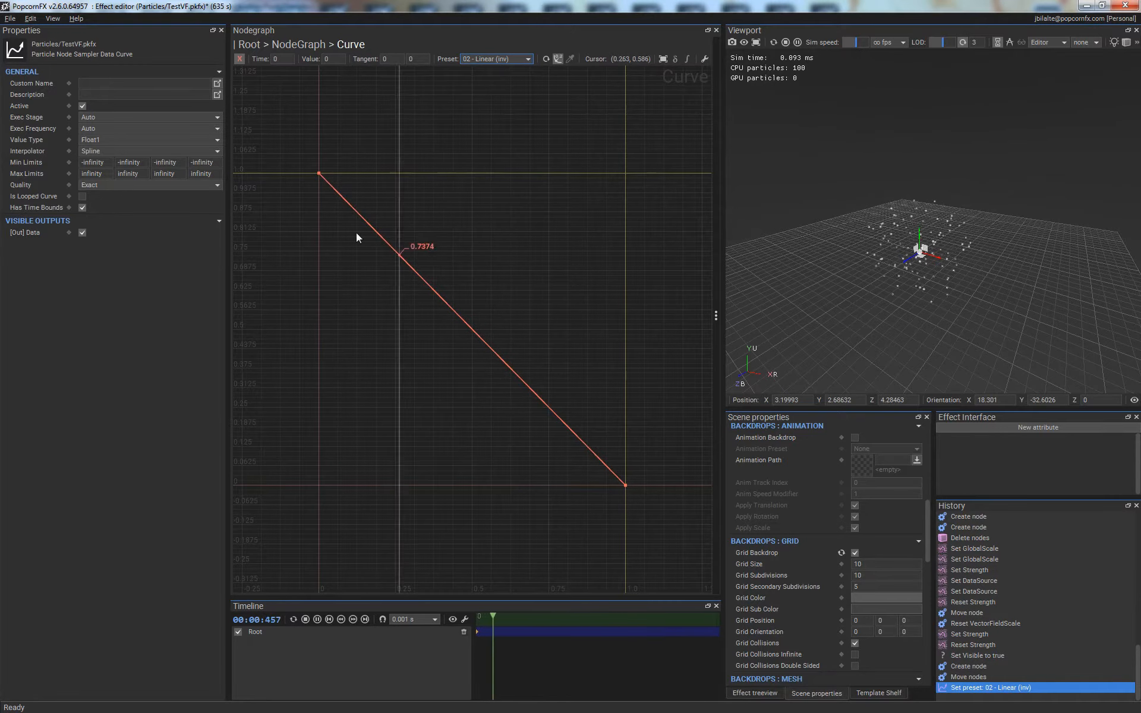
- Set the value of the curve's first knot, at time 0, to 5
{"action": "left_click", "coordinate": [319, 173]}
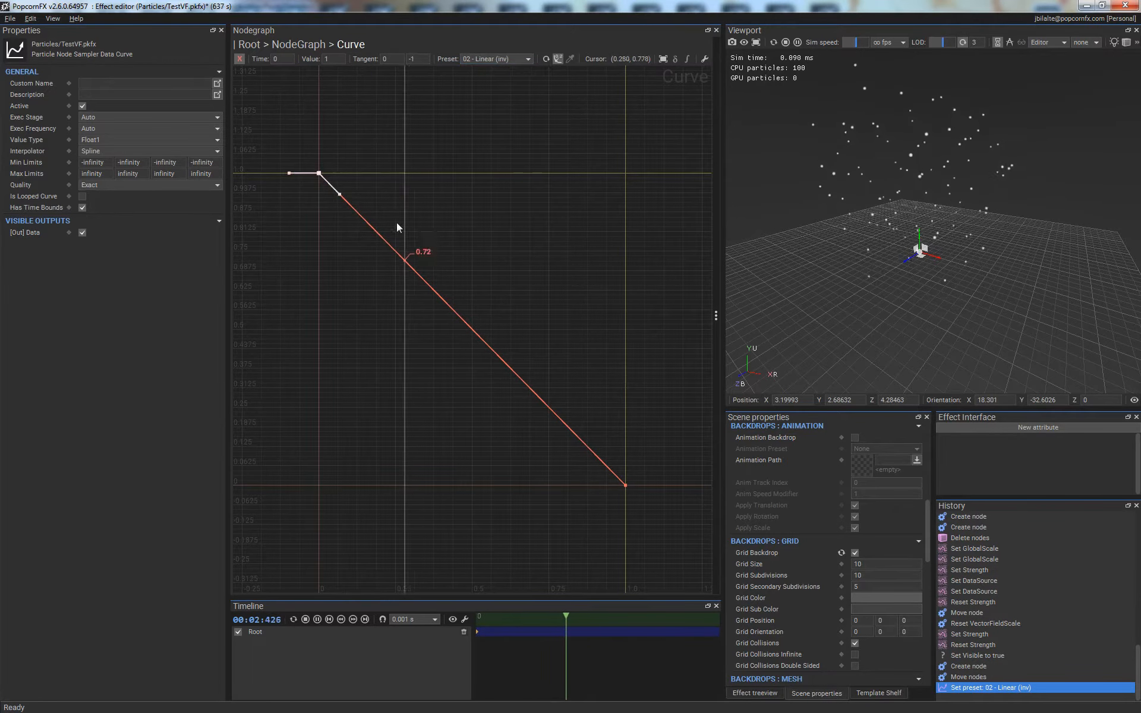
{"action": "scroll", "coordinate": [433, 254], "scroll_direction": "down", "scroll_amount": 3}
{"action": "middle_click_drag", "start_coordinate": [450, 165], "coordinate": [506, 379]}
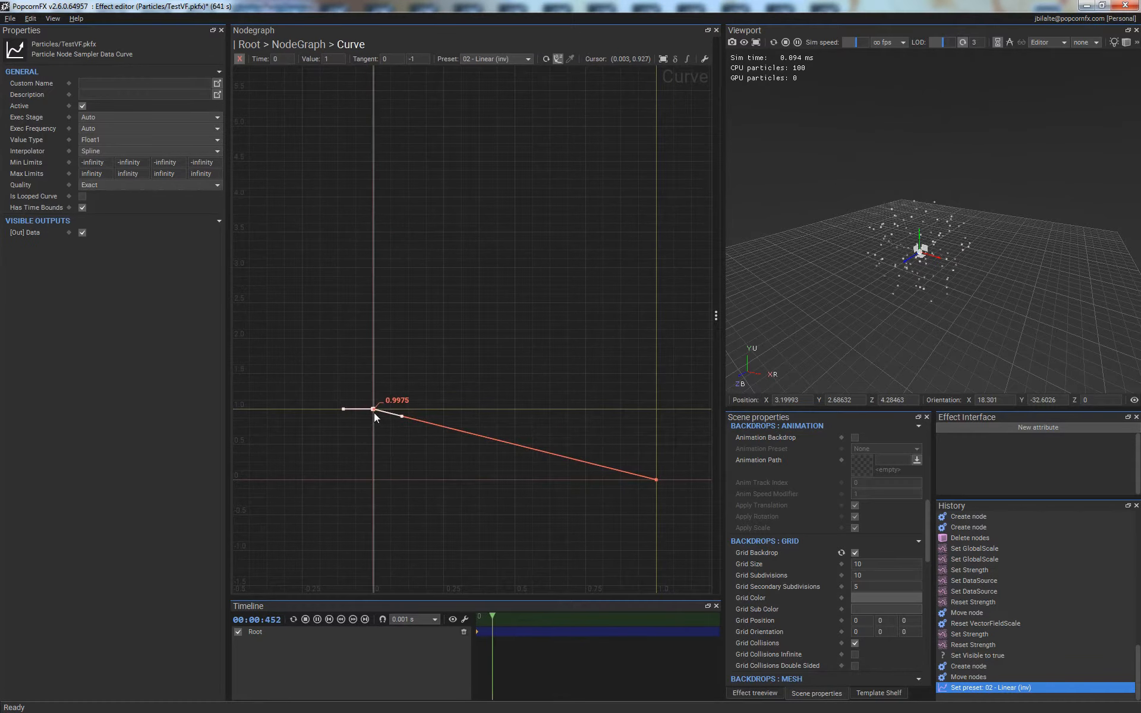
{"action": "double_click", "coordinate": [329, 59]}
{"action": "type", "text": "5"}
{"action": "key", "text": "Return"}
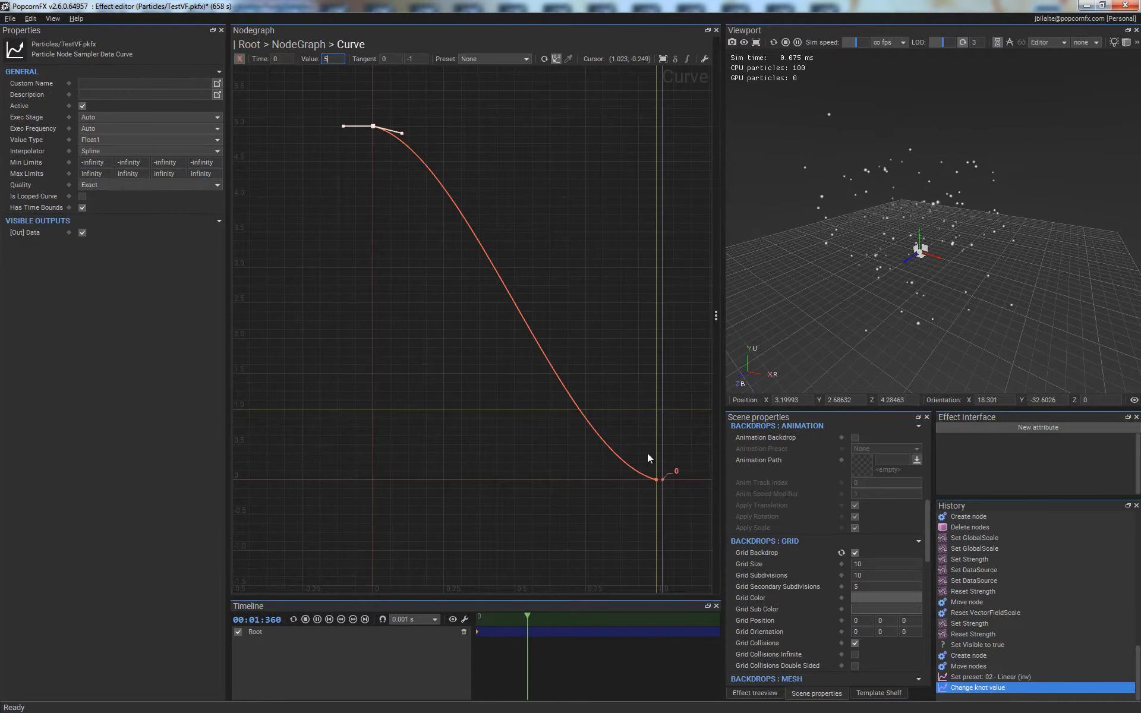
- Raise the curve's first knot to about 12.3 and steepen its tangents to about -36.59 for a smooth falloff
{"action": "left_click_drag", "start_coordinate": [402, 133], "coordinate": [383, 155]}
{"action": "right_click_drag", "start_coordinate": [484, 132], "coordinate": [491, 201]}
{"action": "middle_click_drag", "start_coordinate": [526, 235], "coordinate": [483, 394]}
{"action": "scroll", "coordinate": [553, 285], "scroll_direction": "up", "scroll_amount": 1}
{"action": "left_click_drag", "start_coordinate": [344, 312], "coordinate": [340, 183]}
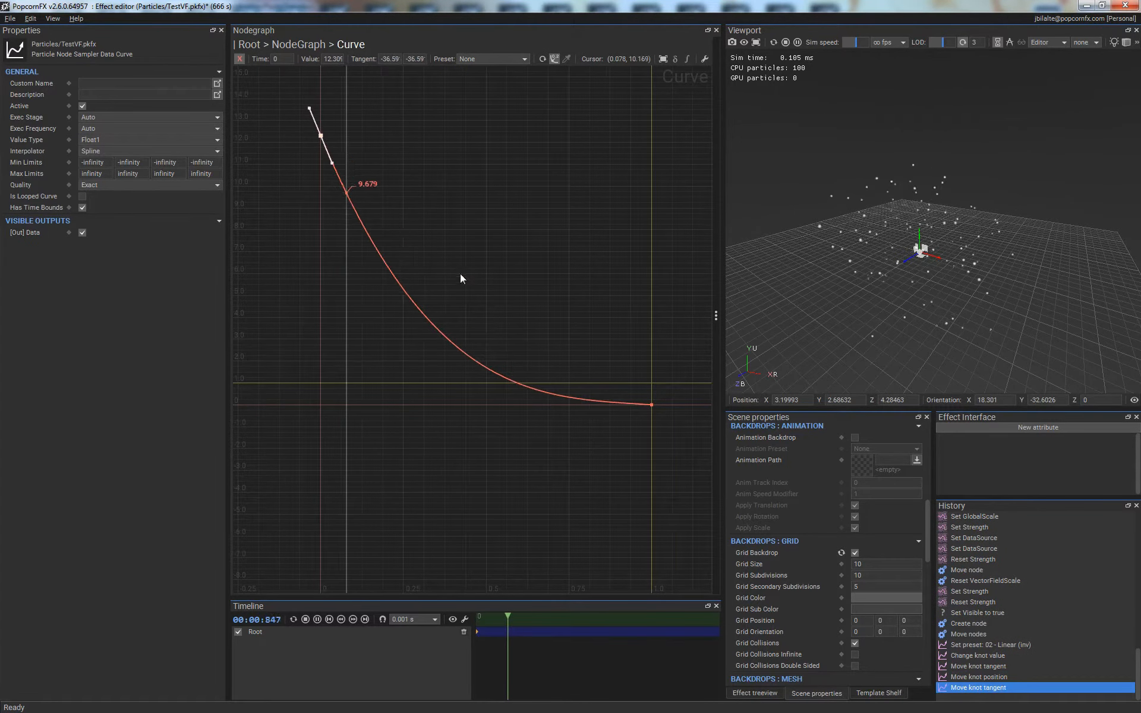
{"action": "left_click", "coordinate": [608, 302]}
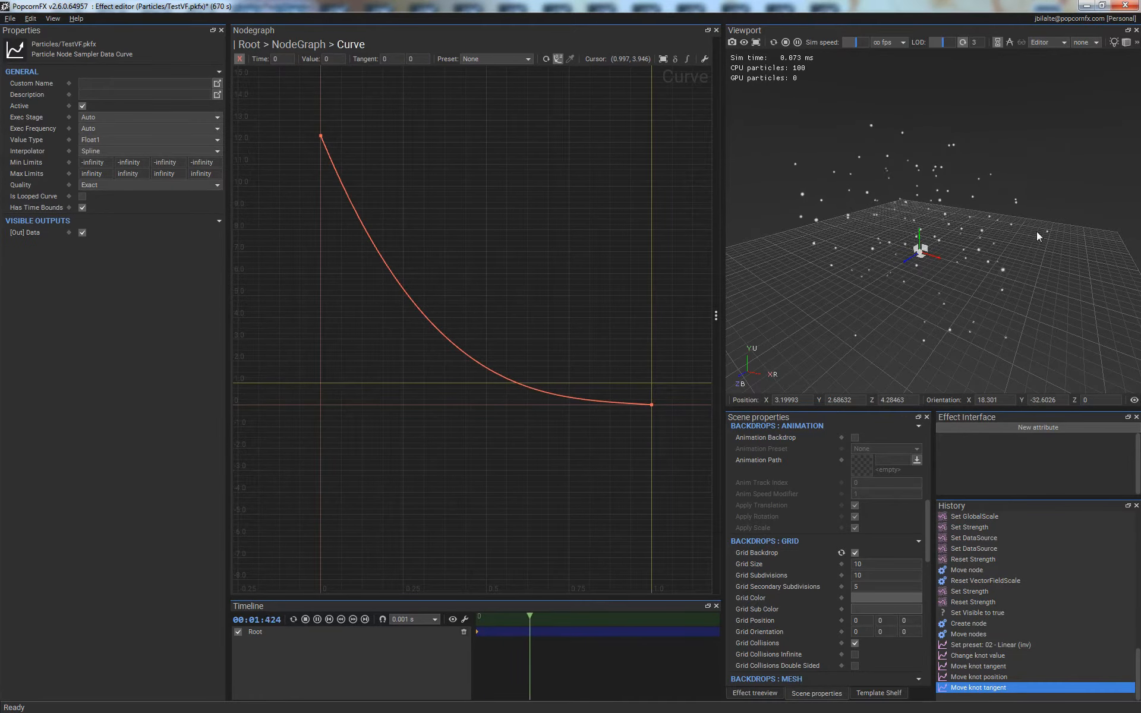
- Return to the node graph and reopen the curve of the sampler feeding CurveOverTime
{"action": "key", "text": "BackSpace"}
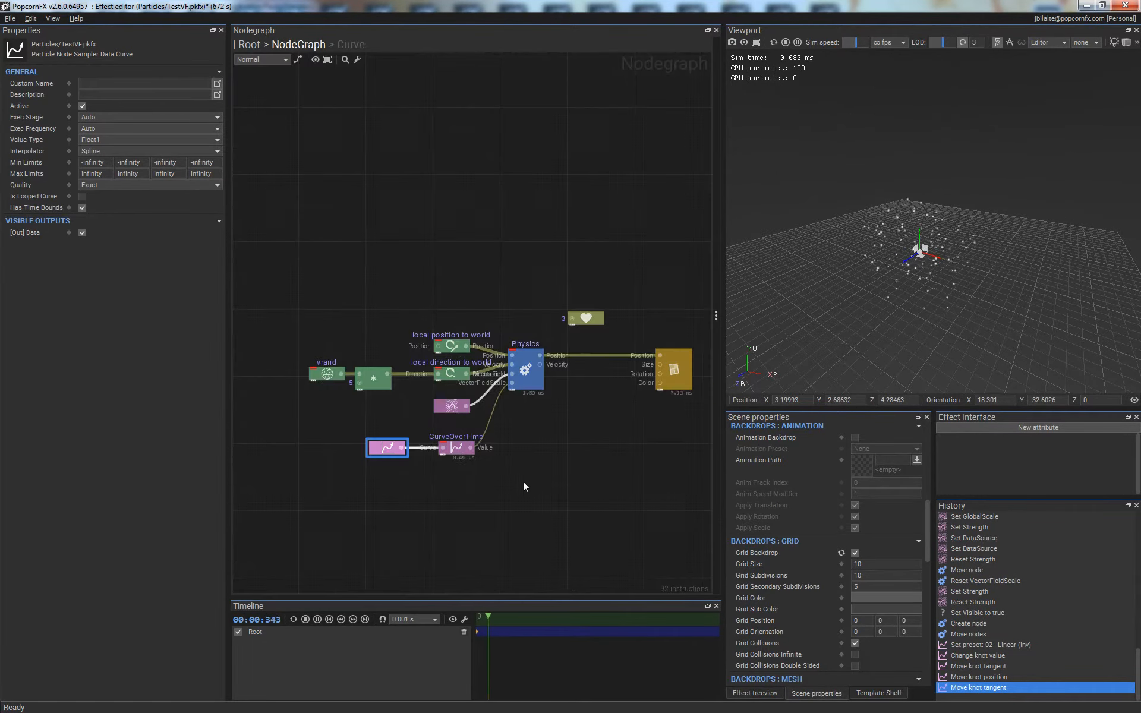
{"action": "left_click", "coordinate": [477, 486]}
{"action": "left_click", "coordinate": [447, 447]}
{"action": "double_click", "coordinate": [389, 448]}
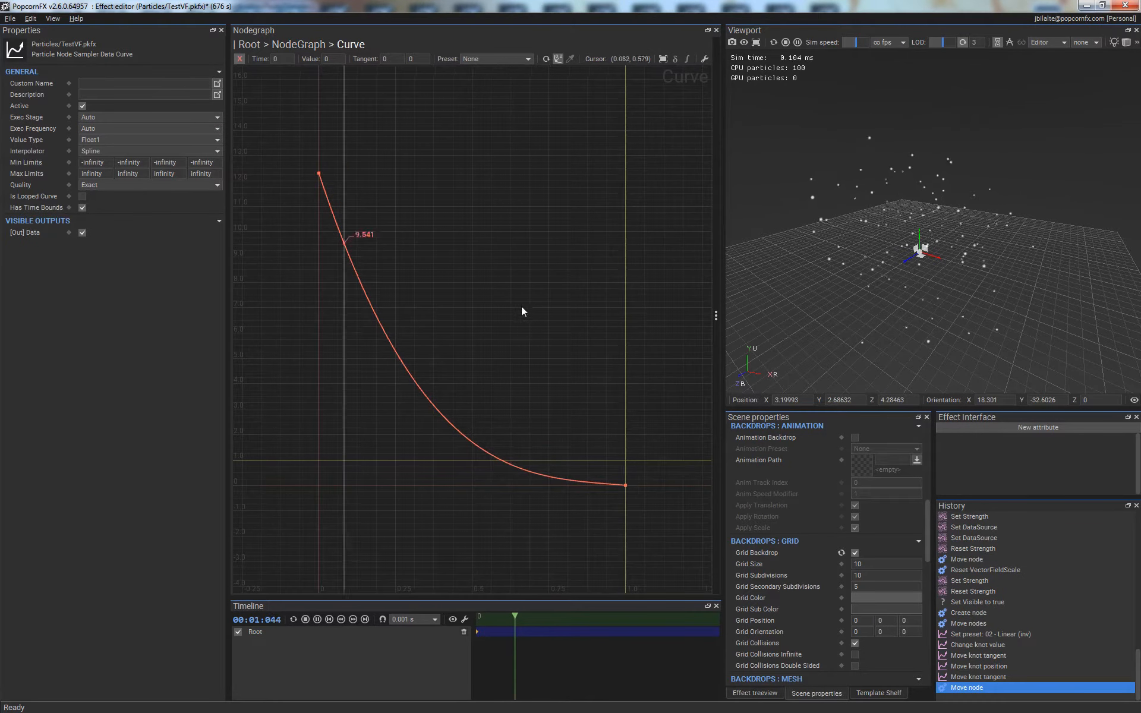
- Return to the node graph, then set the CurveOverTime node's Cursor Mode to Age with Repeat turned off
{"action": "key", "text": "BackSpace"}
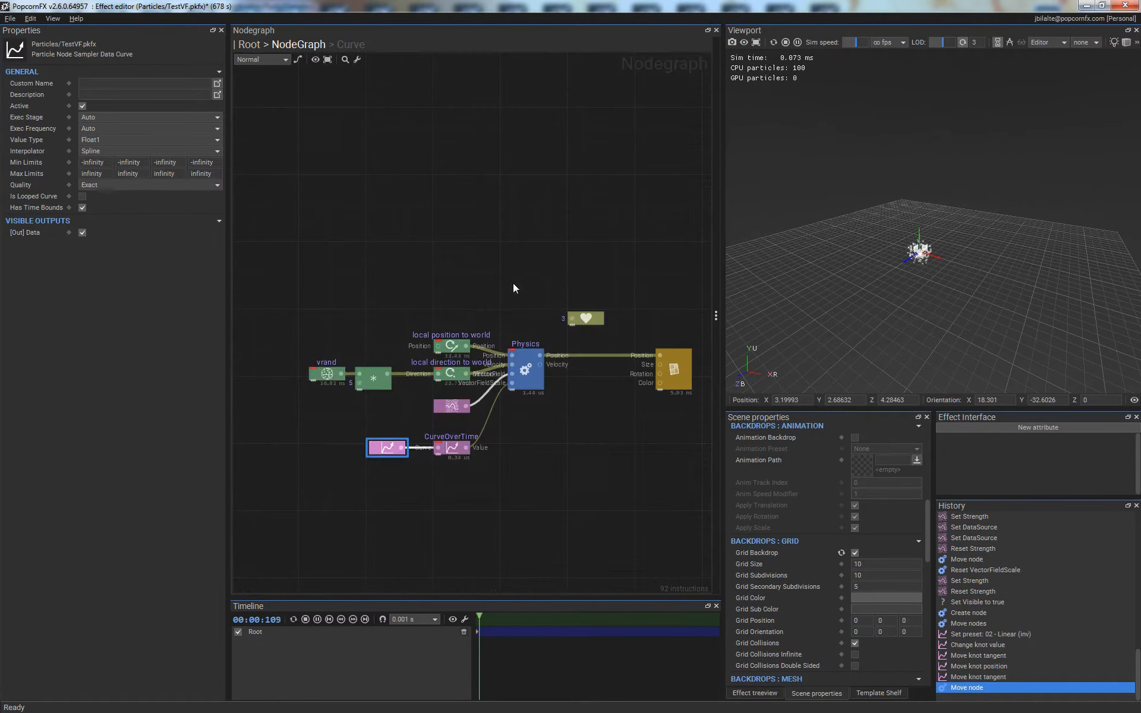
{"action": "left_click", "coordinate": [457, 469]}
{"action": "left_click", "coordinate": [448, 454]}
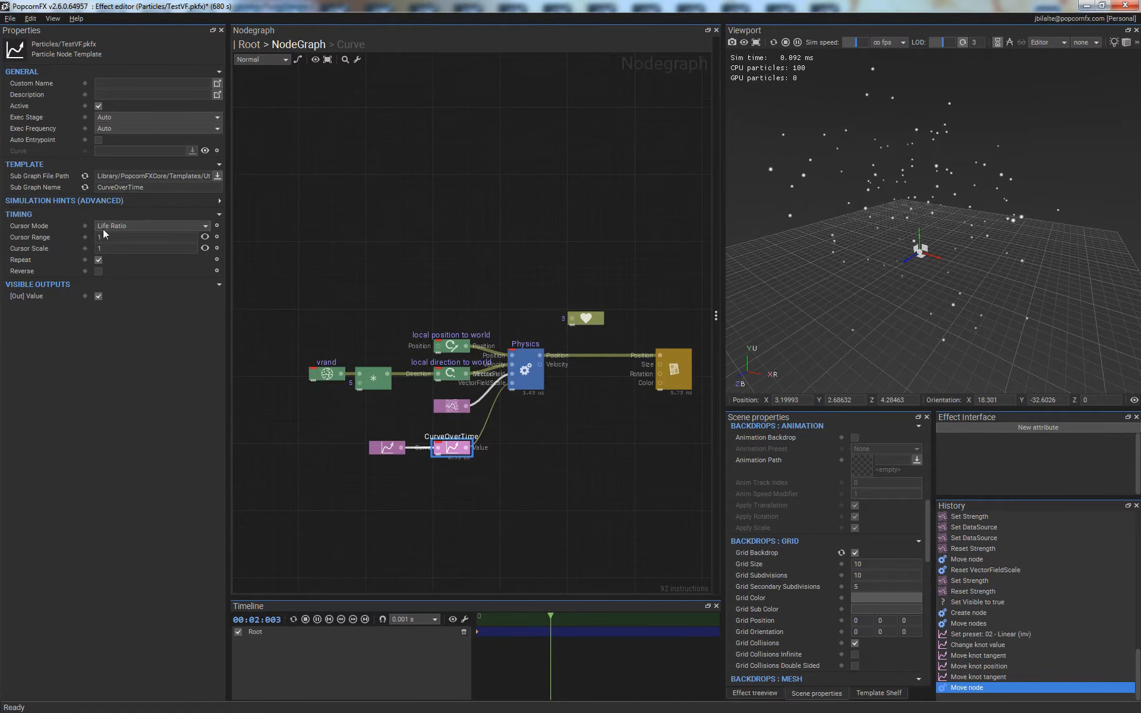
{"action": "left_click", "coordinate": [487, 523]}
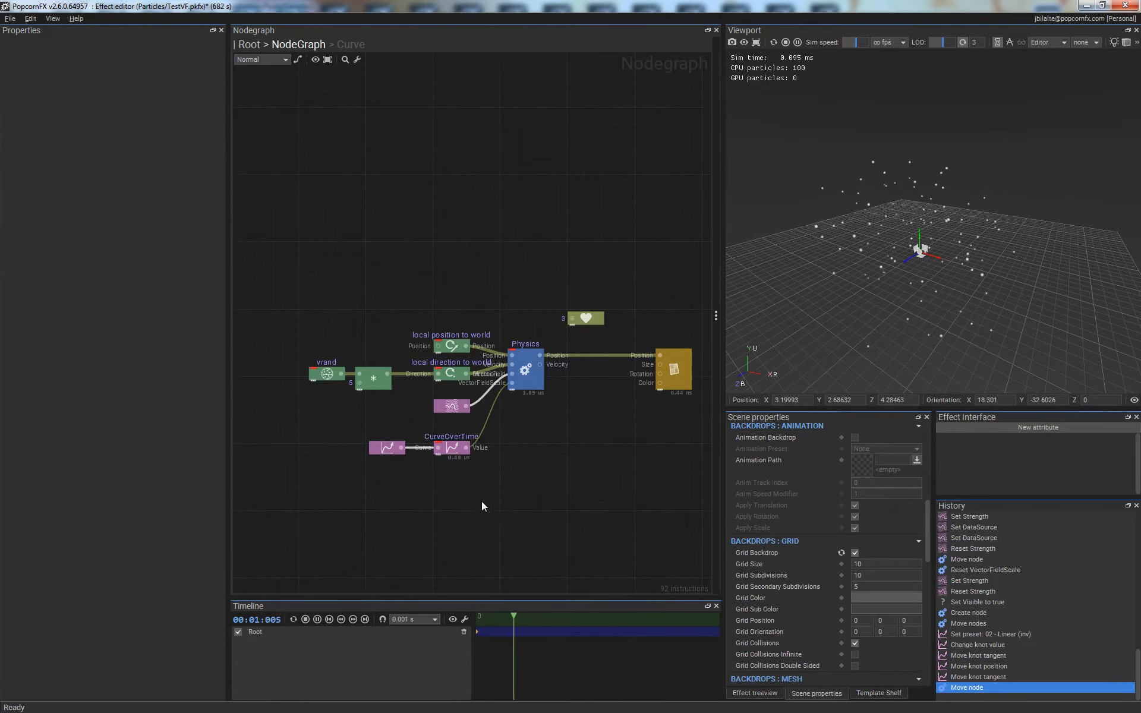
{"action": "left_click", "coordinate": [453, 453]}
{"action": "left_click", "coordinate": [118, 227]}
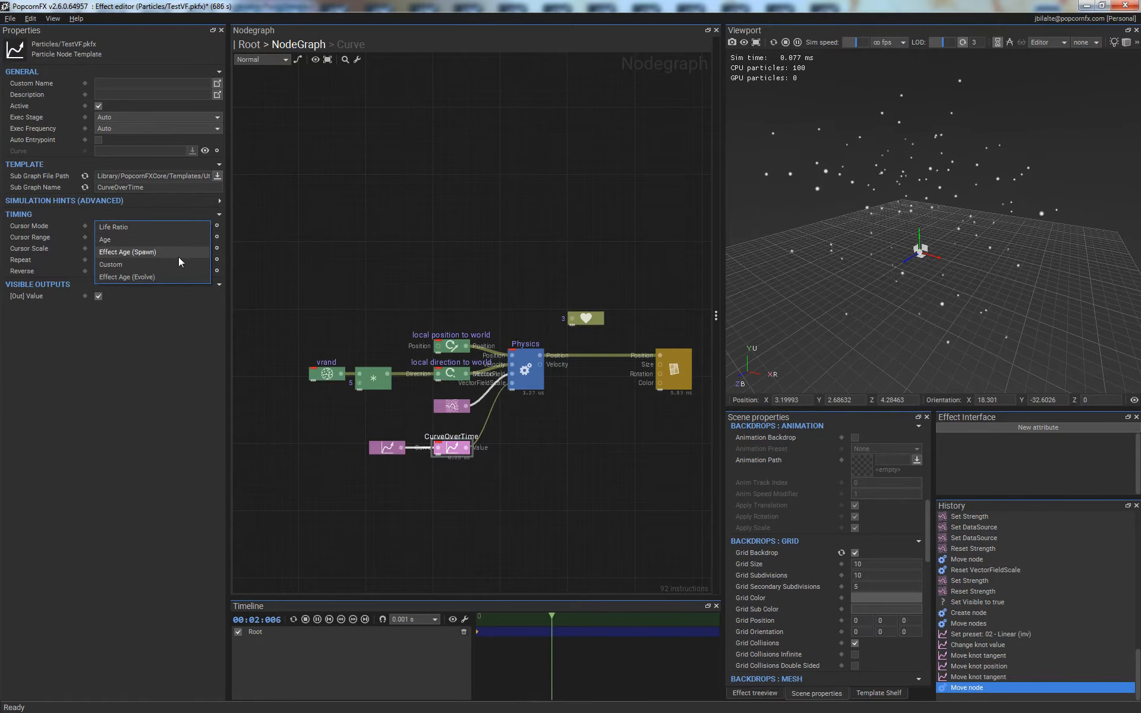
{"action": "left_click", "coordinate": [118, 239]}
{"action": "left_click", "coordinate": [549, 525]}
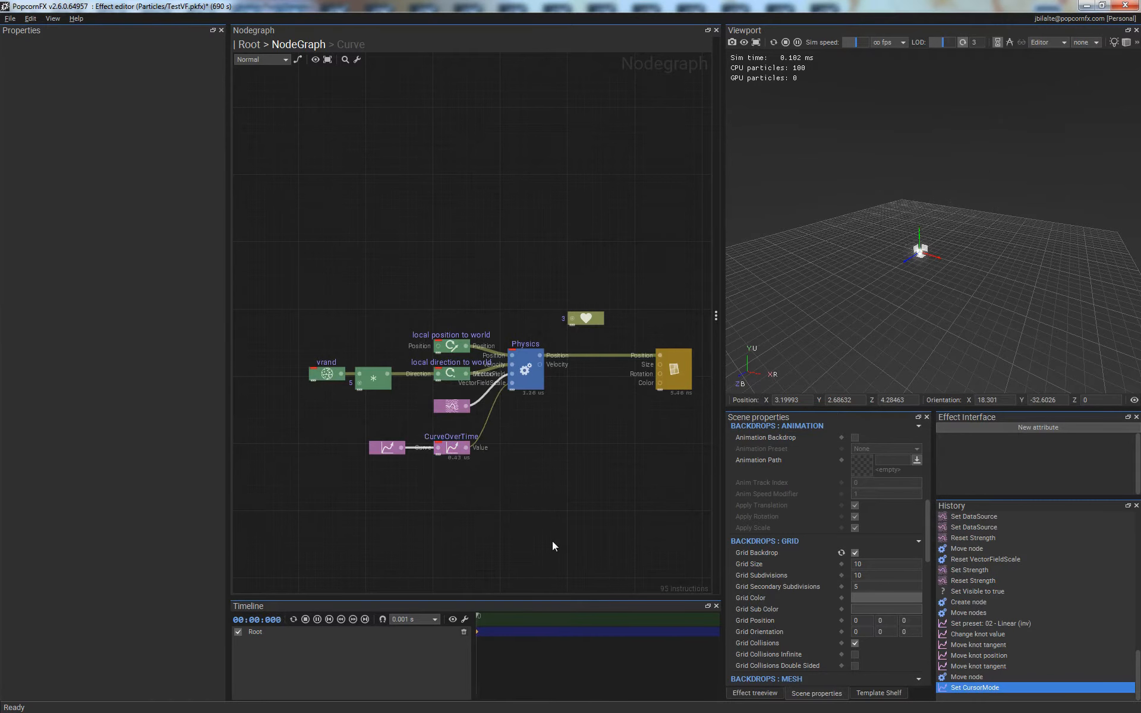
{"action": "left_click", "coordinate": [451, 447]}
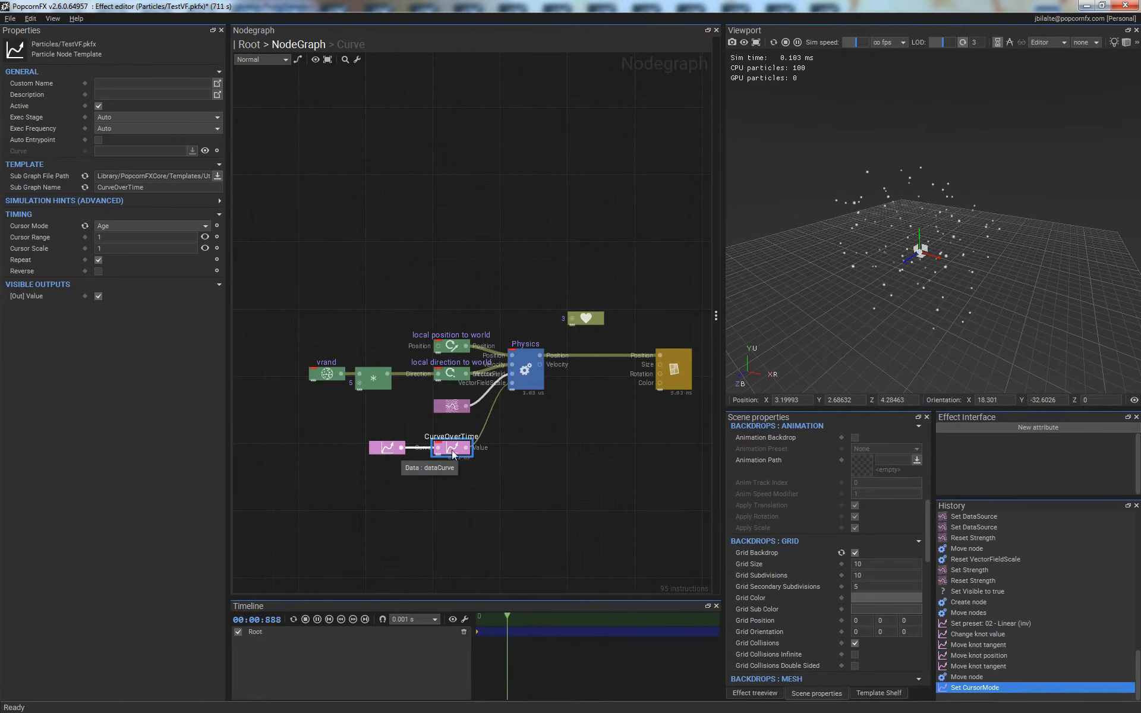
{"action": "left_click", "coordinate": [98, 259]}
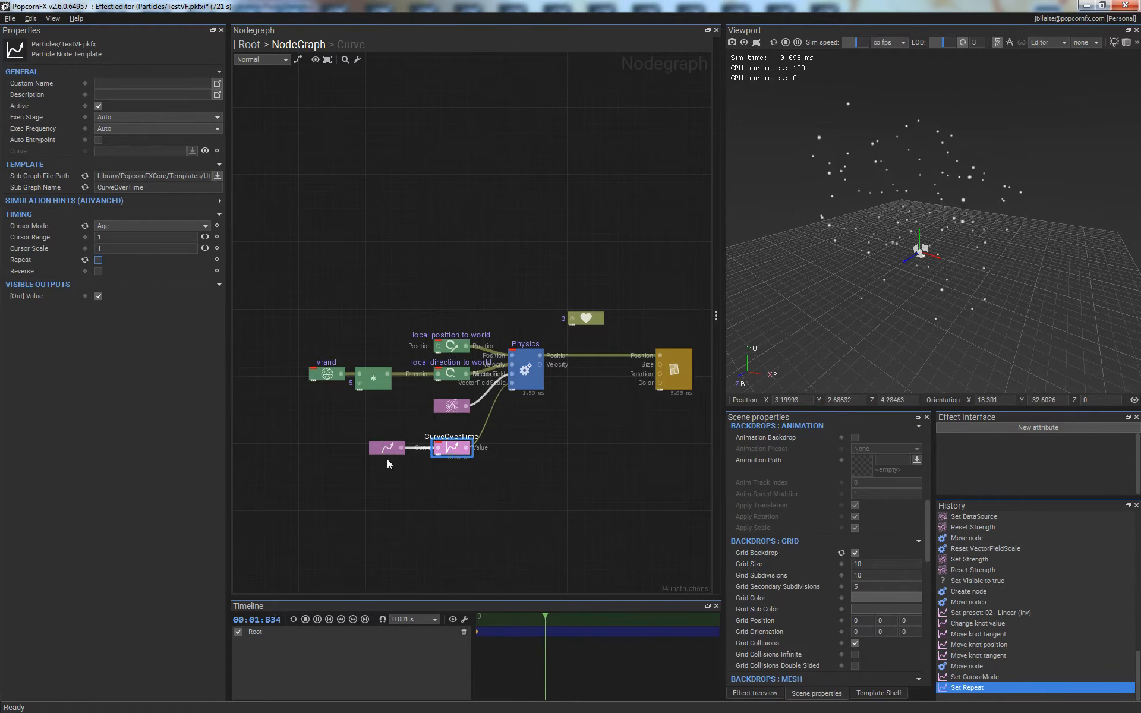
- Set the CurveOverTime node's Cursor Range to 2
{"action": "double_click", "coordinate": [100, 237]}
{"action": "type", "text": "2"}
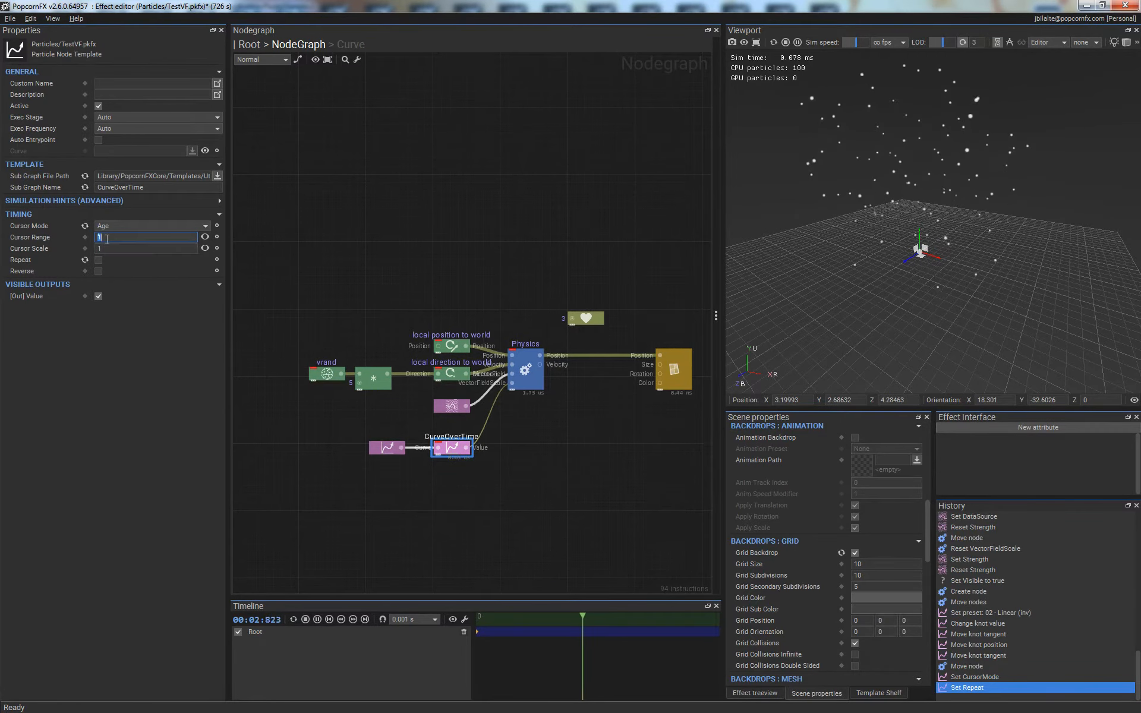
{"action": "key", "text": "Return"}
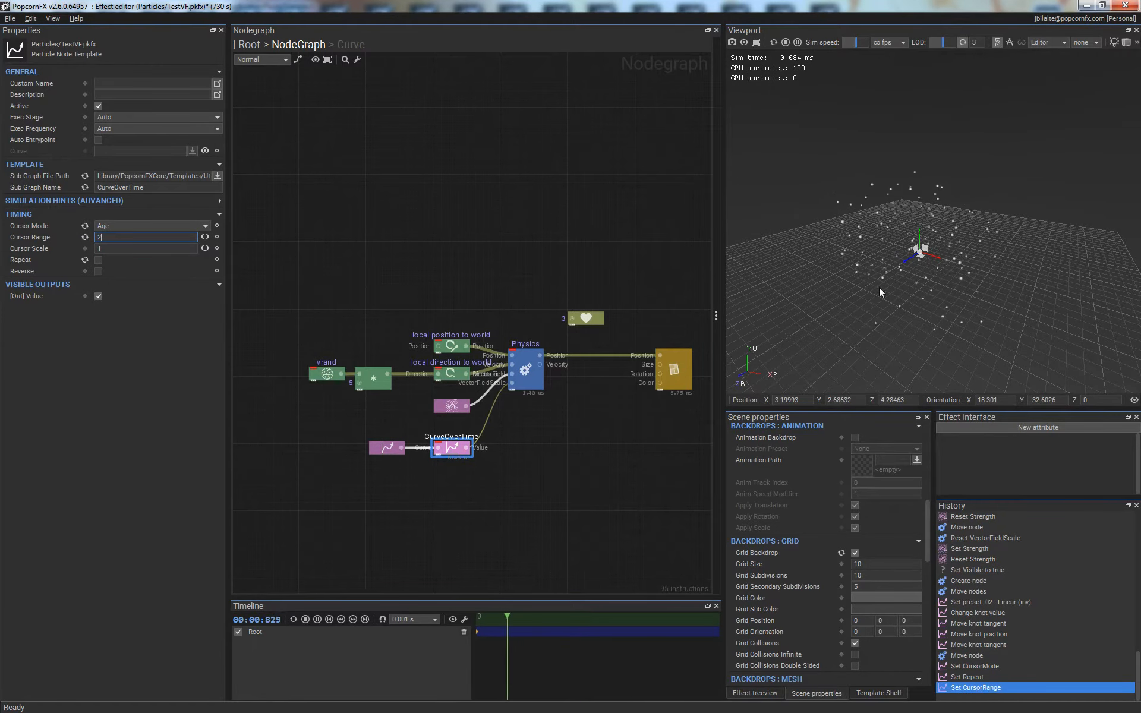
- Review the sampler's falloff curve against the timing settings of the CurveOverTime node
{"action": "double_click", "coordinate": [391, 451]}
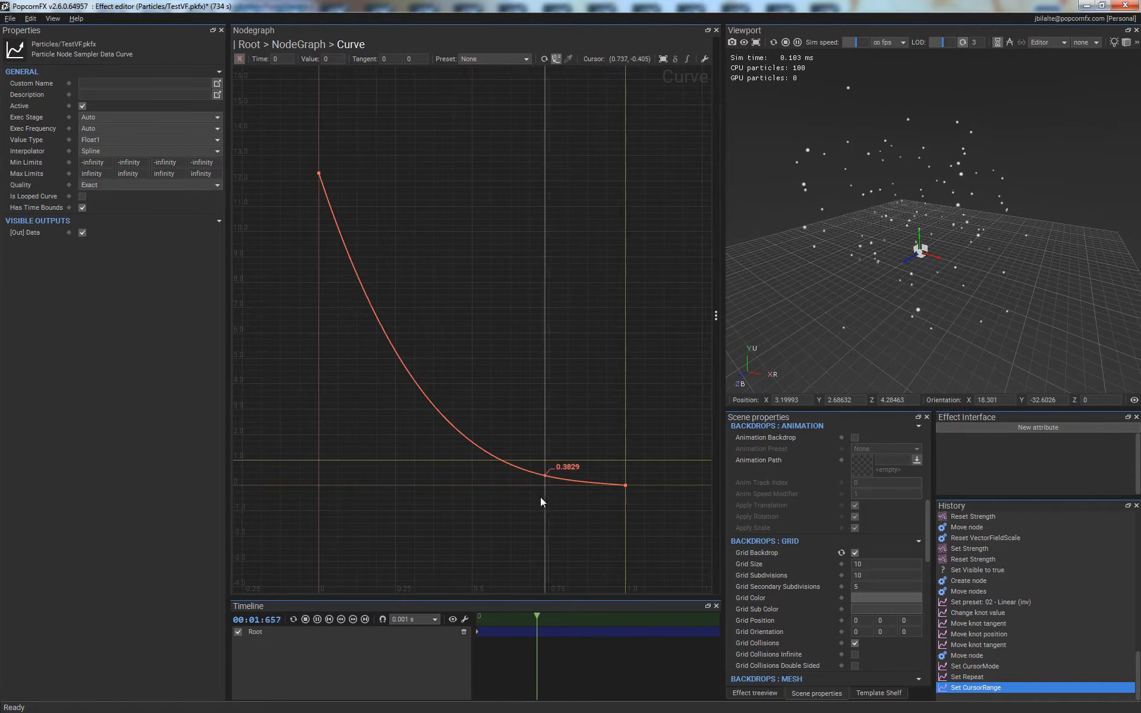
{"action": "key", "text": "BackSpace"}
{"action": "left_click", "coordinate": [445, 451]}
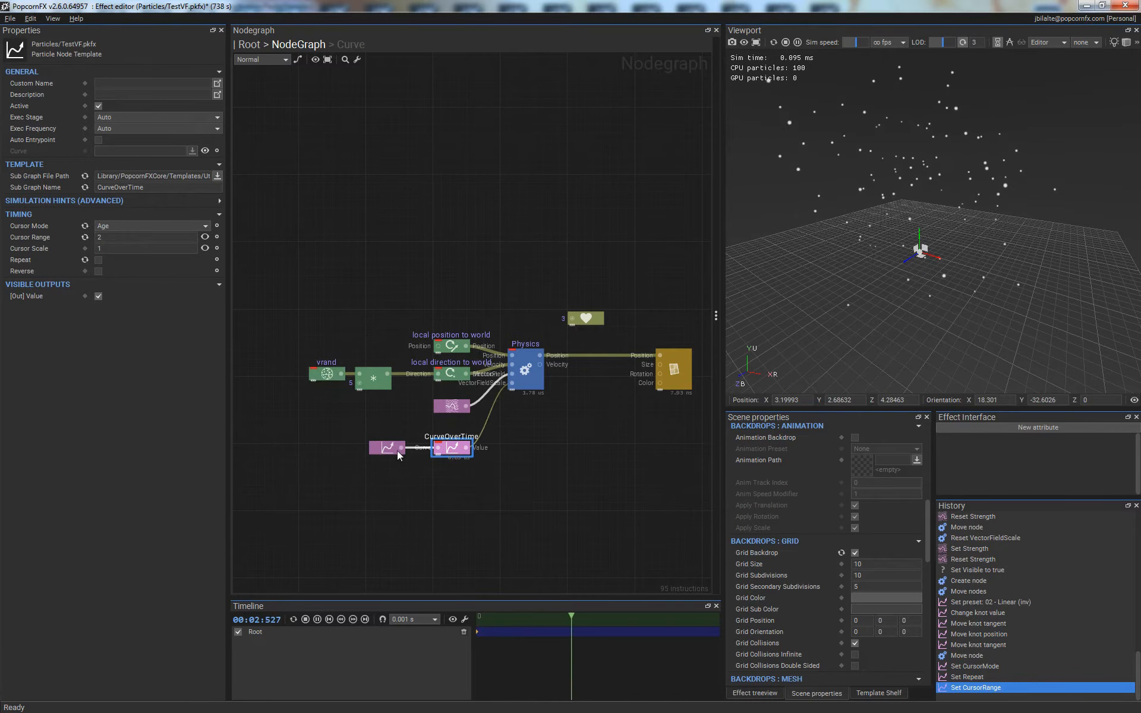
{"action": "double_click", "coordinate": [380, 448]}
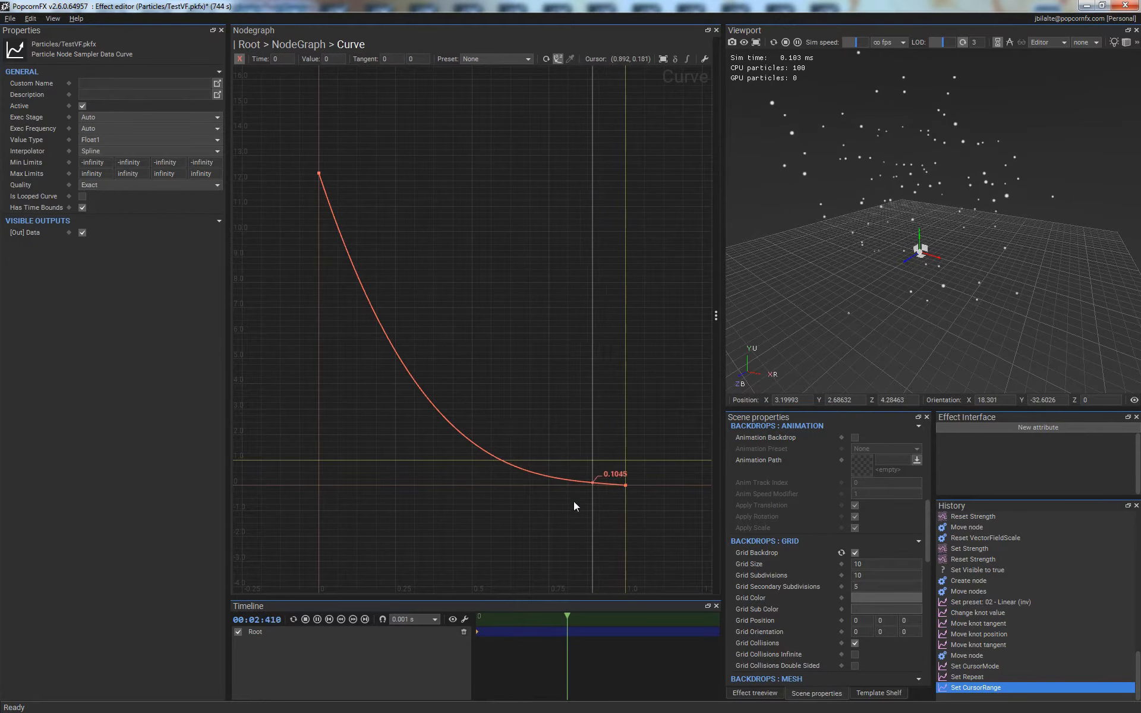
{"action": "key", "text": "BackSpace"}
{"action": "left_click", "coordinate": [447, 447]}
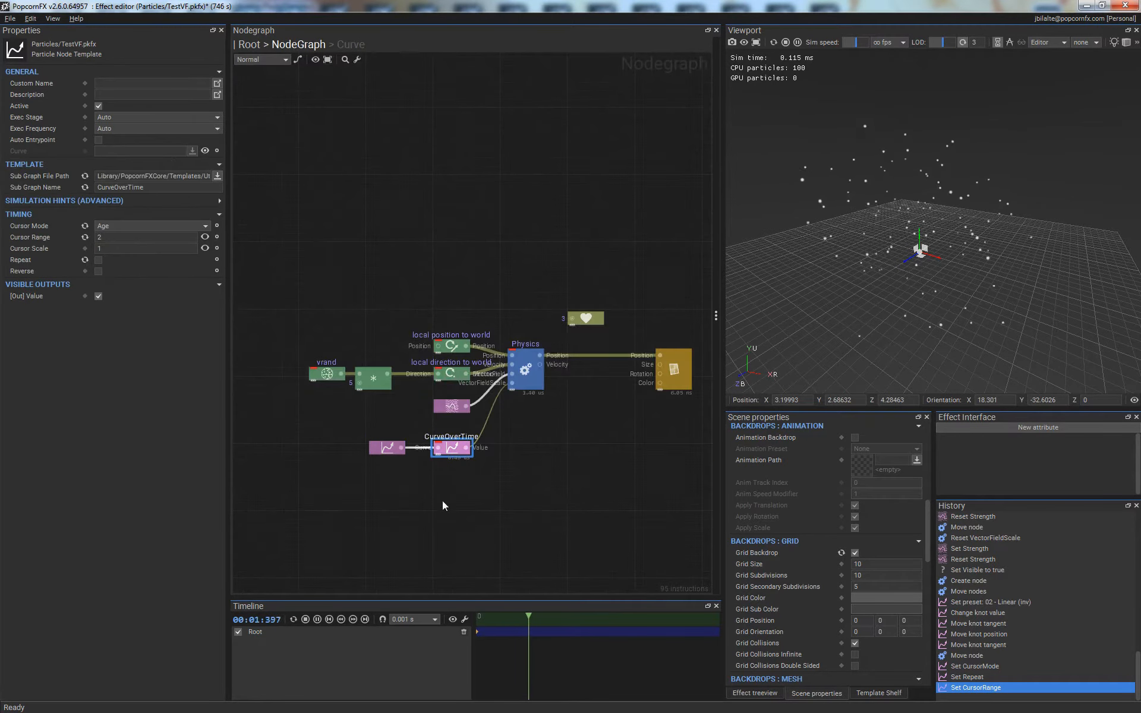
- Try a Cursor Range of 3 on the CurveOverTime node and reset the range to its default
{"action": "double_click", "coordinate": [109, 236]}
{"action": "type", "text": "3"}
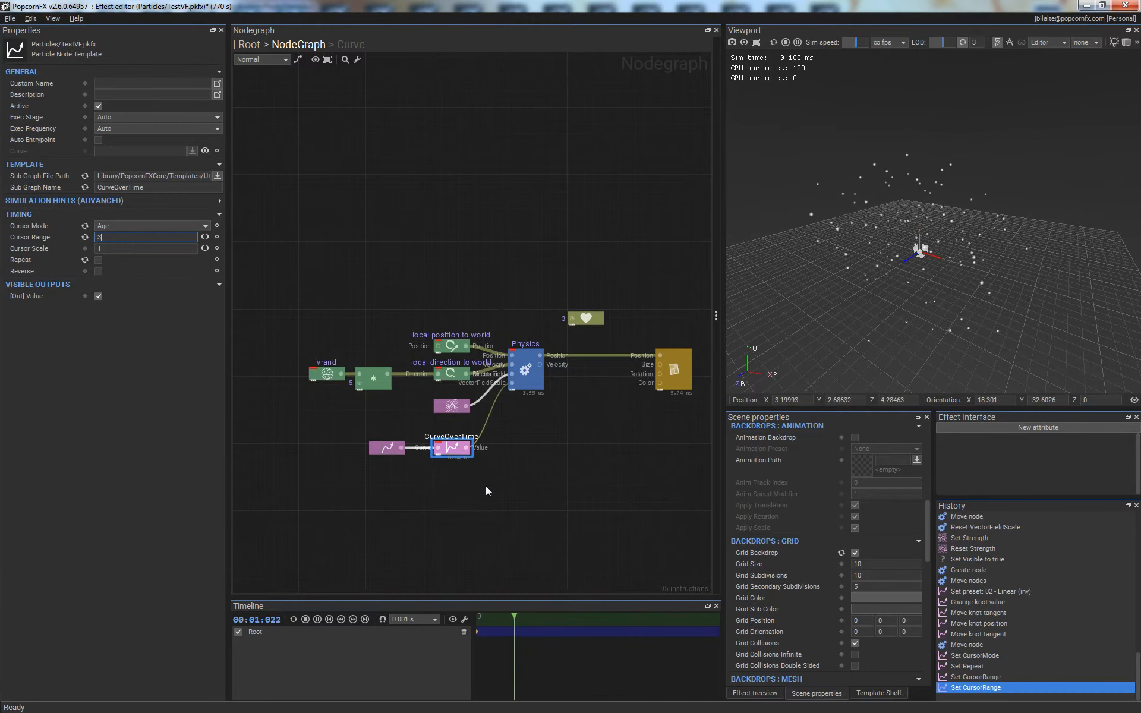
{"action": "left_click", "coordinate": [85, 238]}
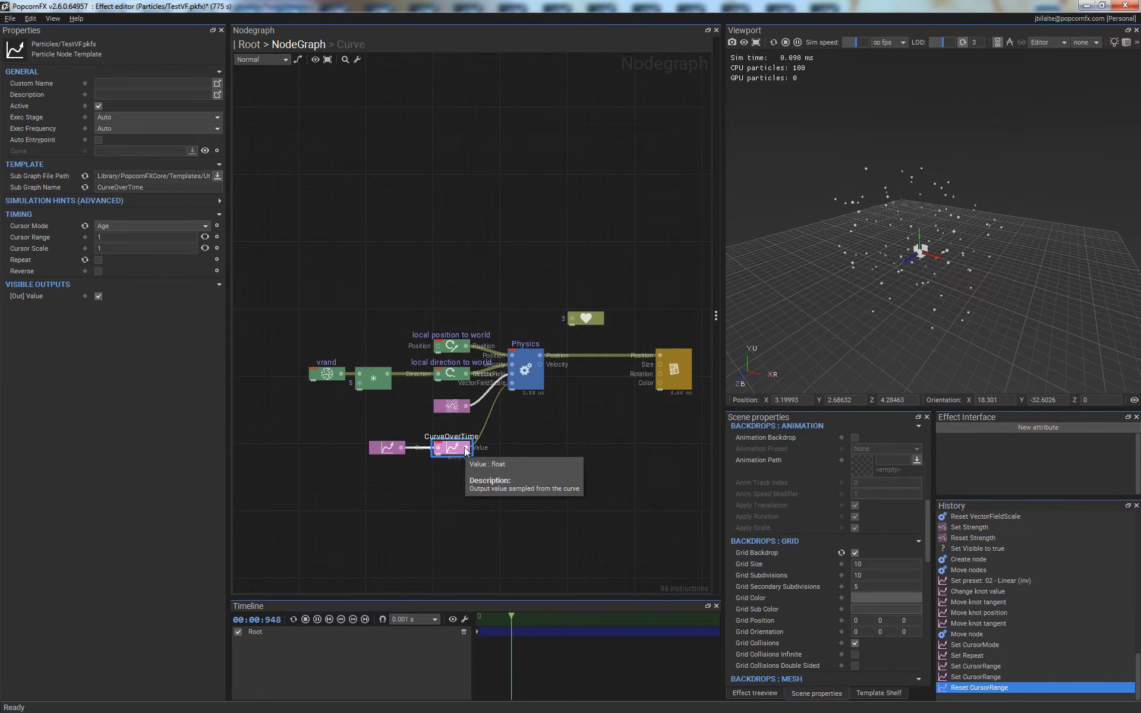
- Open the curve of the sampler feeding CurveOverTime and try to move its last knot beyond time 1
{"action": "double_click", "coordinate": [387, 447]}
{"action": "right_click_drag", "start_coordinate": [559, 278], "coordinate": [560, 313]}
{"action": "middle_click_drag", "start_coordinate": [631, 336], "coordinate": [590, 346]}
{"action": "left_click", "coordinate": [588, 437]}
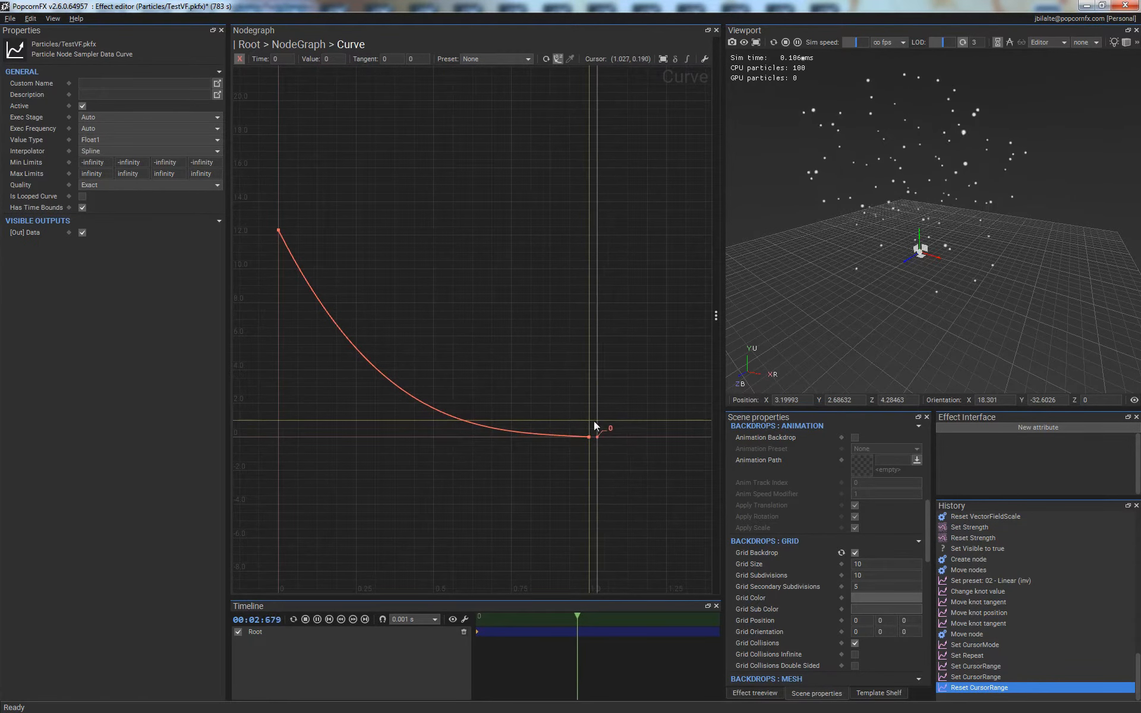
{"action": "left_click_drag", "start_coordinate": [588, 438], "coordinate": [694, 435]}
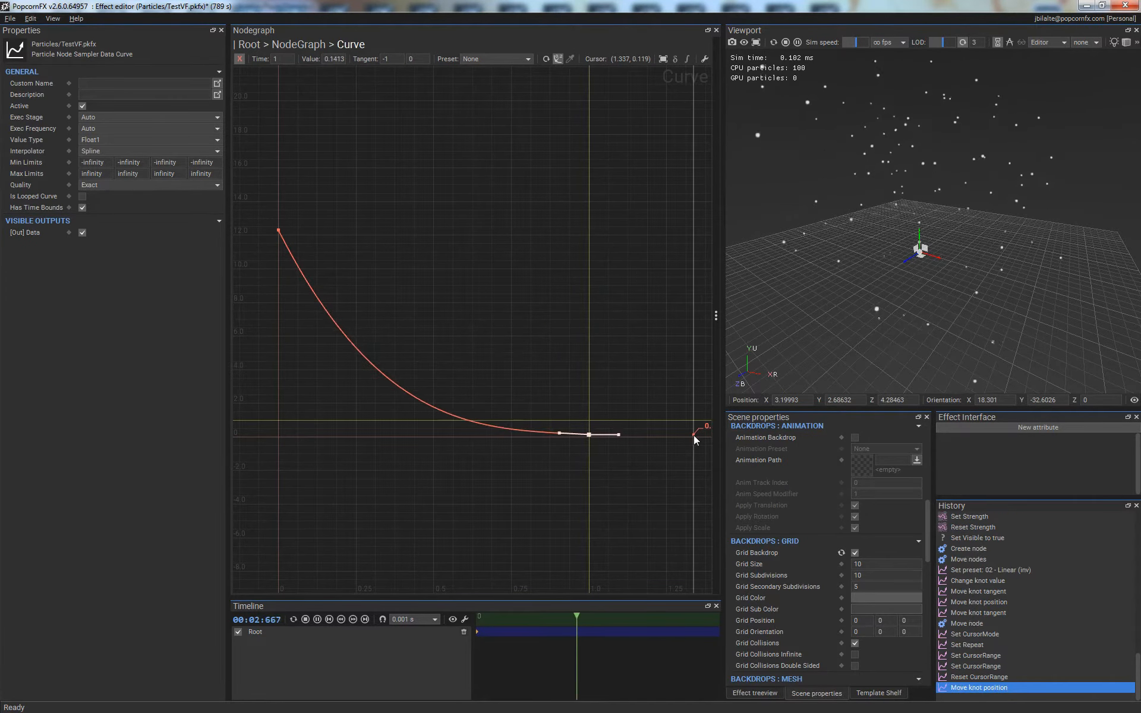
- Insert a knot on the curve's descending part, move it to about time 0.38 and value 5.7, and delete it
{"action": "left_click", "coordinate": [376, 377]}
{"action": "left_click_drag", "start_coordinate": [381, 375], "coordinate": [416, 340]}
{"action": "key", "text": "Delete"}
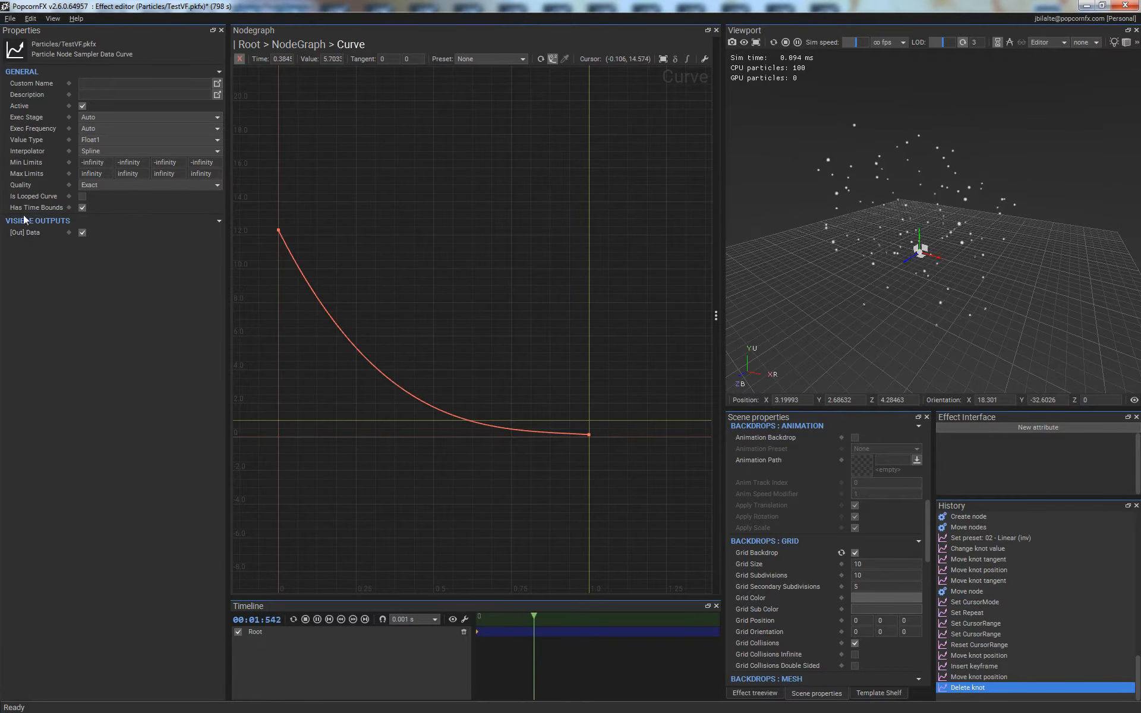
- Disable the sampler's Has Time Bounds option and move the curve's last knot to about time 1.49, value 2.34
{"action": "left_click", "coordinate": [82, 207]}
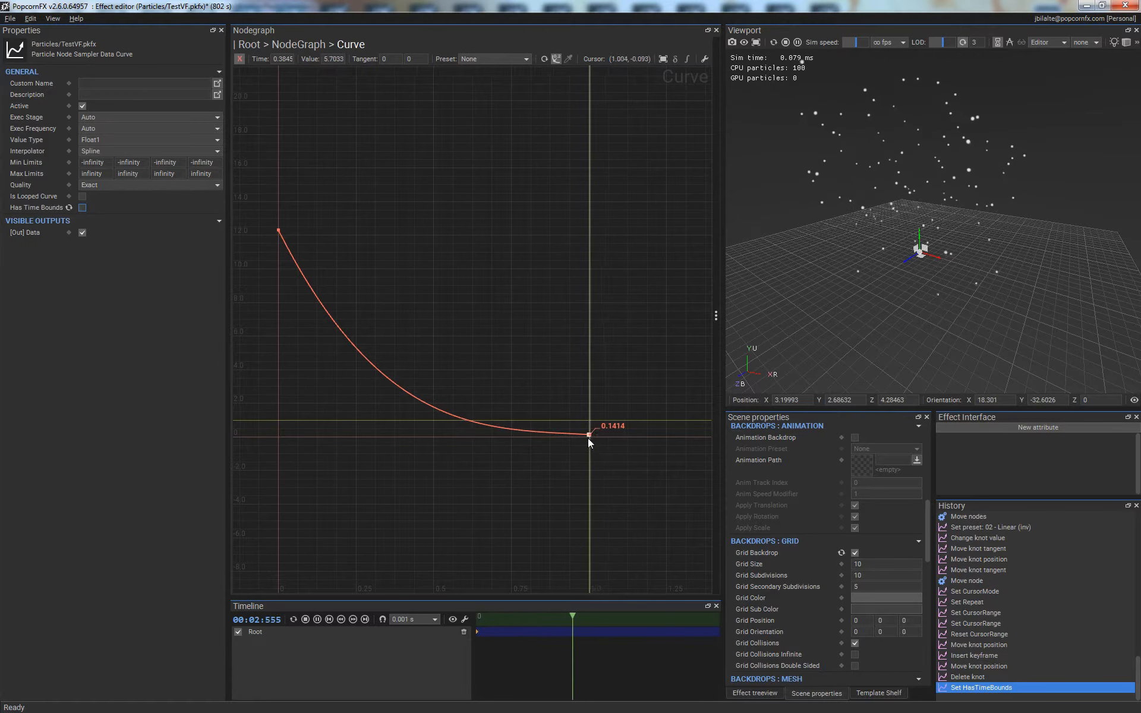
{"action": "left_click_drag", "start_coordinate": [588, 434], "coordinate": [685, 403]}
{"action": "right_click_drag", "start_coordinate": [647, 432], "coordinate": [536, 434]}
{"action": "middle_click_drag", "start_coordinate": [627, 383], "coordinate": [433, 426]}
{"action": "mouse_move", "coordinate": [462, 447]}
{"action": "left_mouse_down"}
{"action": "mouse_move", "coordinate": [532, 457]}
{"action": "mouse_move", "coordinate": [471, 441]}
{"action": "left_mouse_up"}
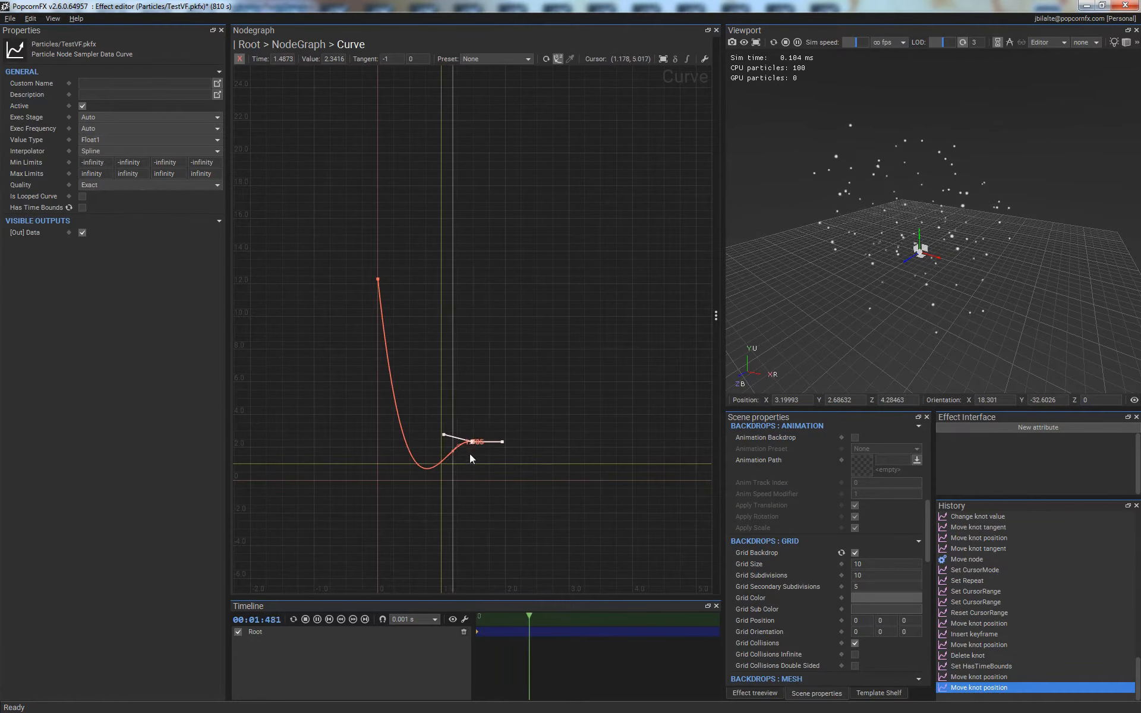
- Ease the first knot's tangents to about -6.49 and place the curve's last knot at time 3, value 0
{"action": "left_click", "coordinate": [378, 279]}
{"action": "left_click_drag", "start_coordinate": [381, 309], "coordinate": [396, 308]}
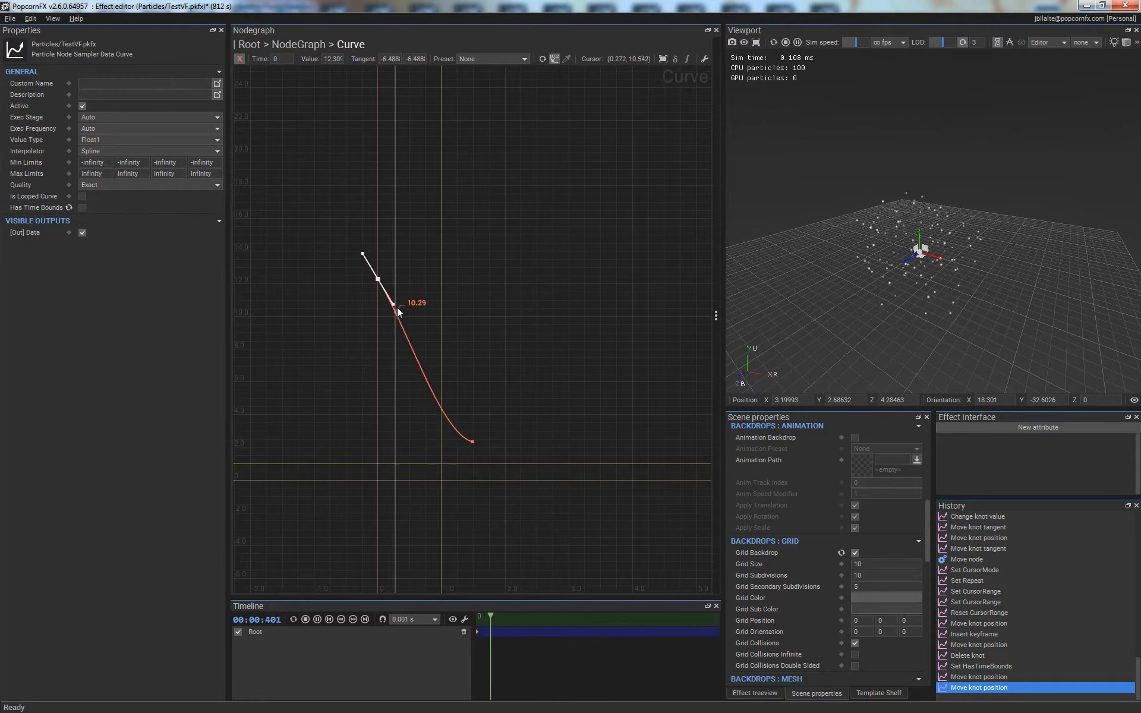
{"action": "left_click_drag", "start_coordinate": [449, 390], "coordinate": [511, 469]}
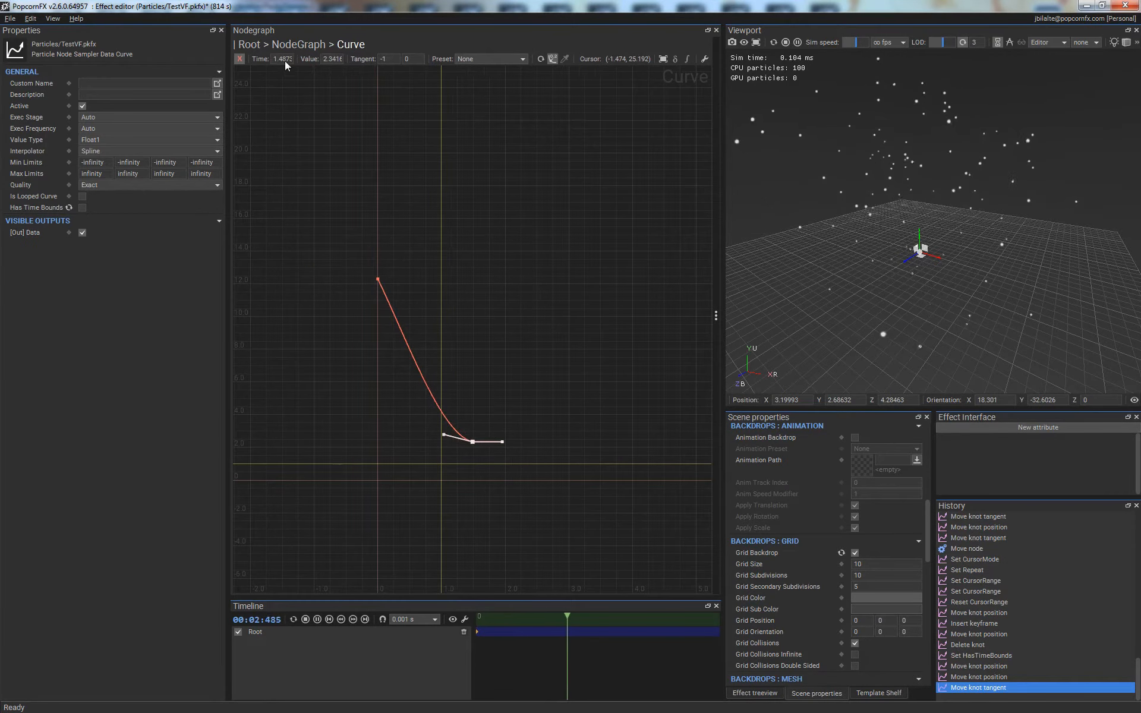
{"action": "type", "text": "3"}
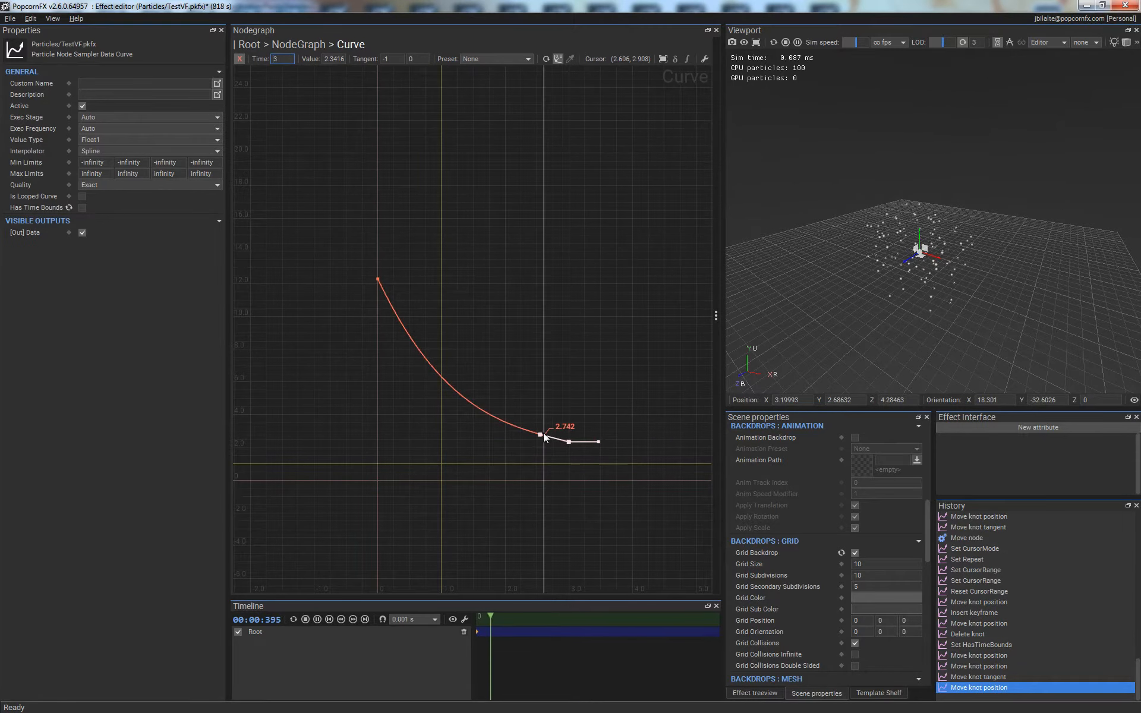
{"action": "left_click_drag", "start_coordinate": [552, 438], "coordinate": [578, 479]}
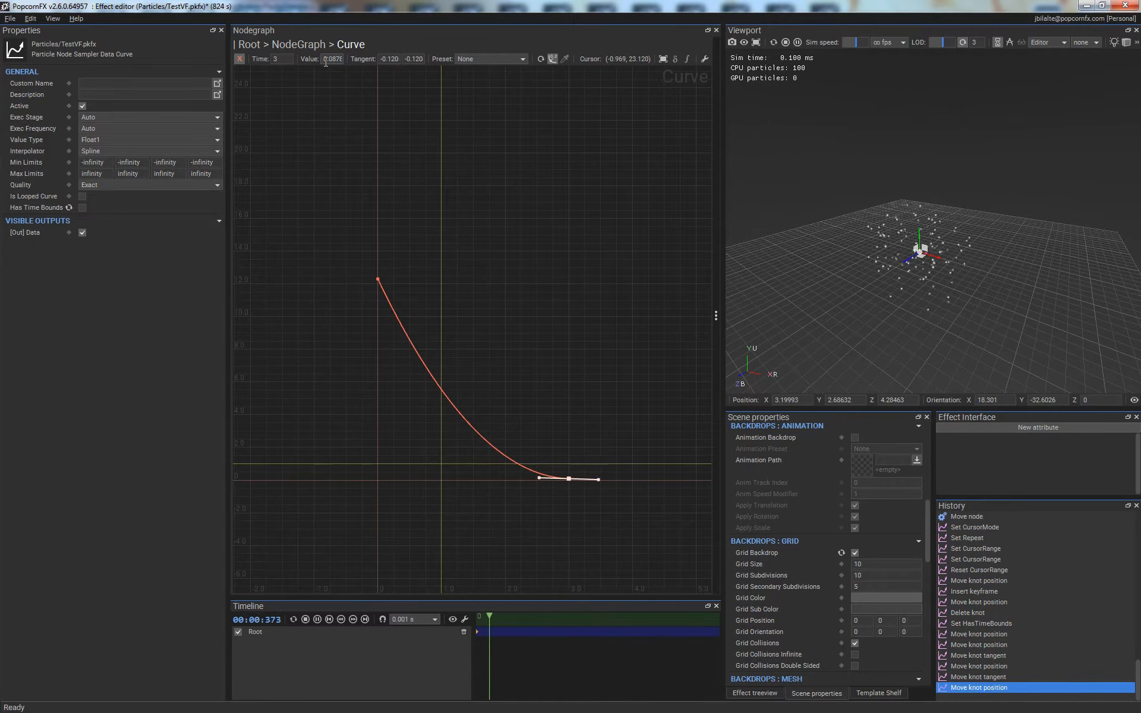
{"action": "type", "text": "0"}
{"action": "key", "text": "Return"}
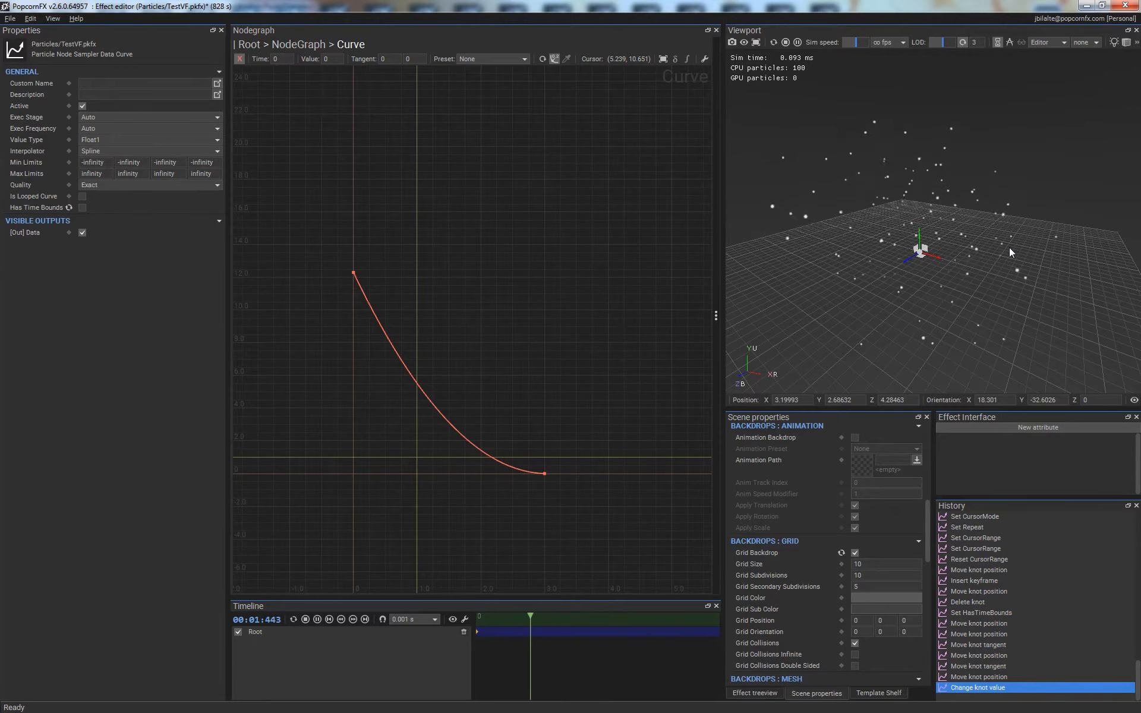
- Insert a knot in the curve's first third and lower it to about time 0.62, value 0.29
{"action": "scroll", "coordinate": [422, 472], "scroll_direction": "up", "scroll_amount": 2}
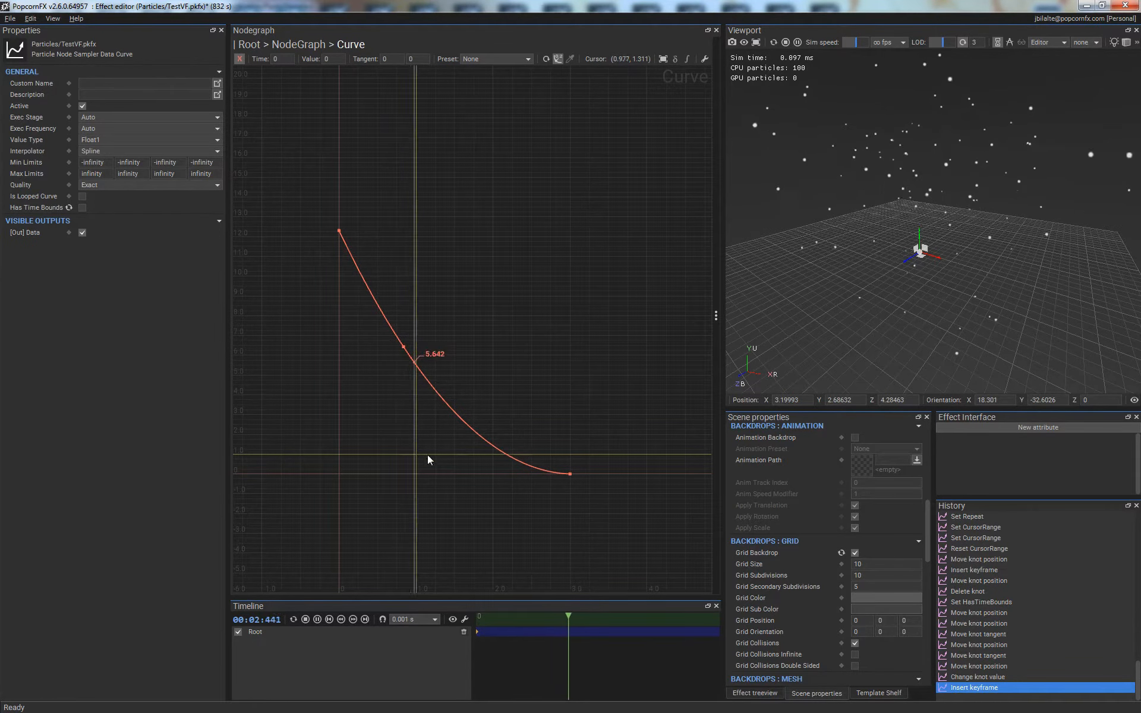
{"action": "double_click", "coordinate": [402, 444]}
{"action": "left_click_drag", "start_coordinate": [402, 448], "coordinate": [387, 470]}
- Insert knots that form a peak near time 2, value 6, between two near-zero knots, and return to the node graph
{"action": "double_click", "coordinate": [461, 469]}
{"action": "double_click", "coordinate": [486, 379]}
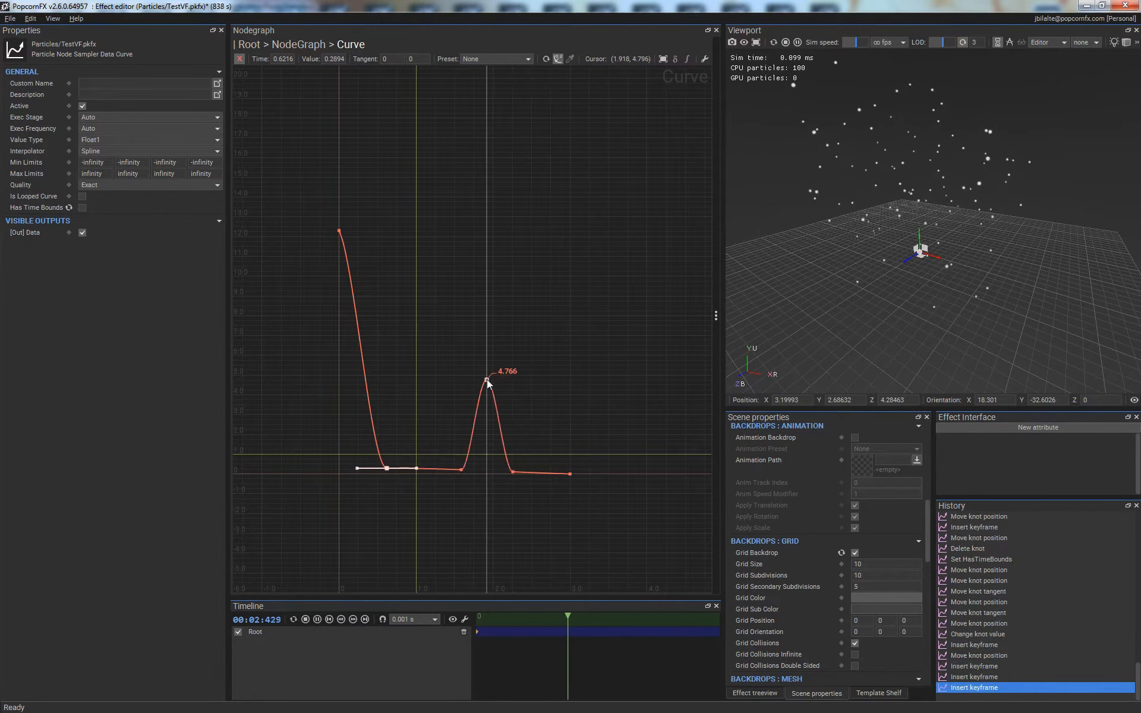
{"action": "left_click_drag", "start_coordinate": [486, 379], "coordinate": [484, 354]}
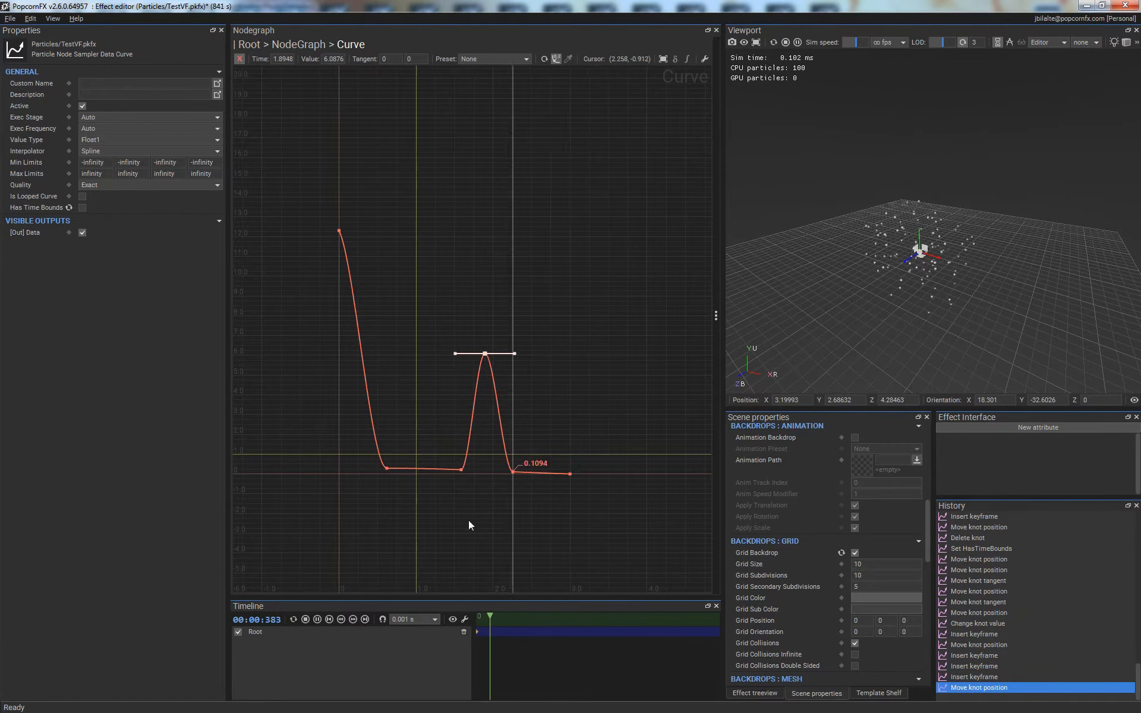
{"action": "left_click_drag", "start_coordinate": [462, 468], "coordinate": [465, 470]}
{"action": "left_click", "coordinate": [577, 428]}
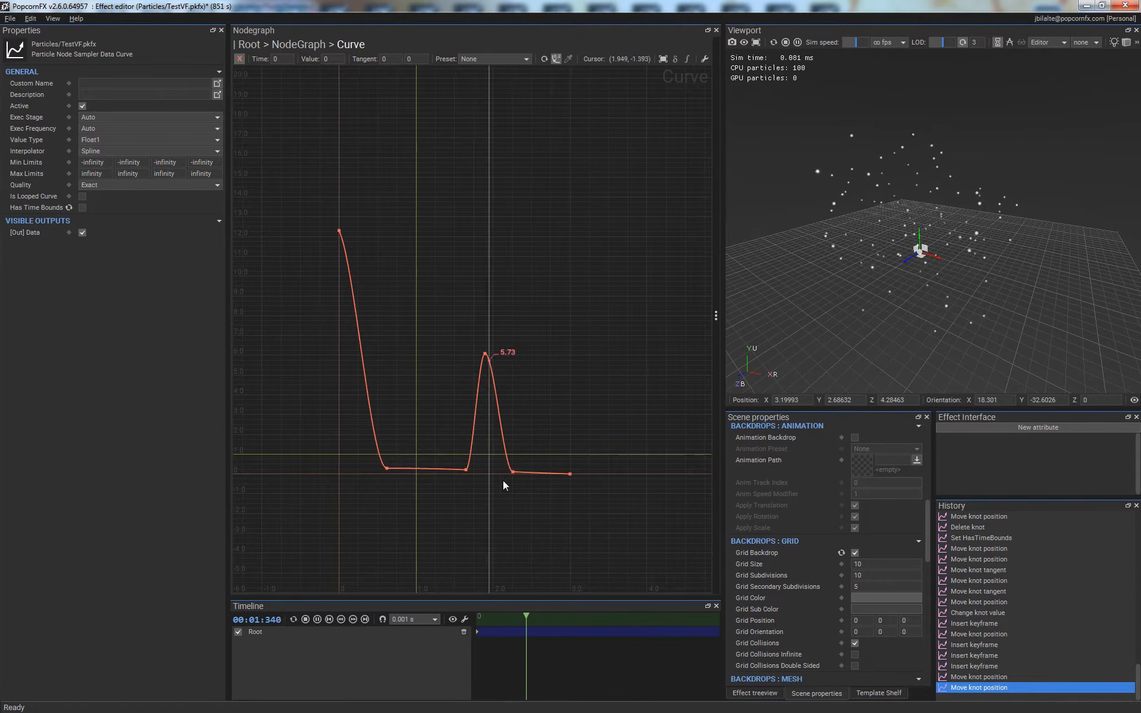
{"action": "left_click_drag", "start_coordinate": [513, 472], "coordinate": [521, 471]}
{"action": "left_click_drag", "start_coordinate": [485, 354], "coordinate": [495, 355]}
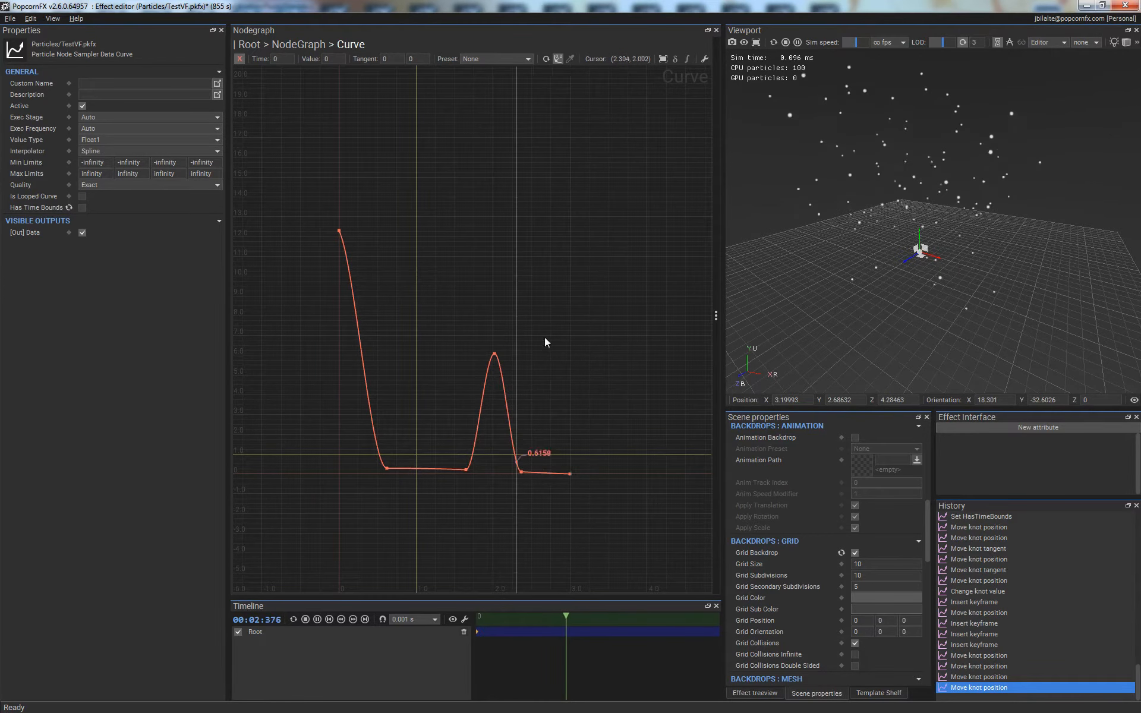
{"action": "key", "text": "BackSpace"}
- Add a ShapeSample node with its shape sampler to feed the position input of local position to world
{"action": "left_click_drag", "start_coordinate": [485, 537], "coordinate": [570, 498]}
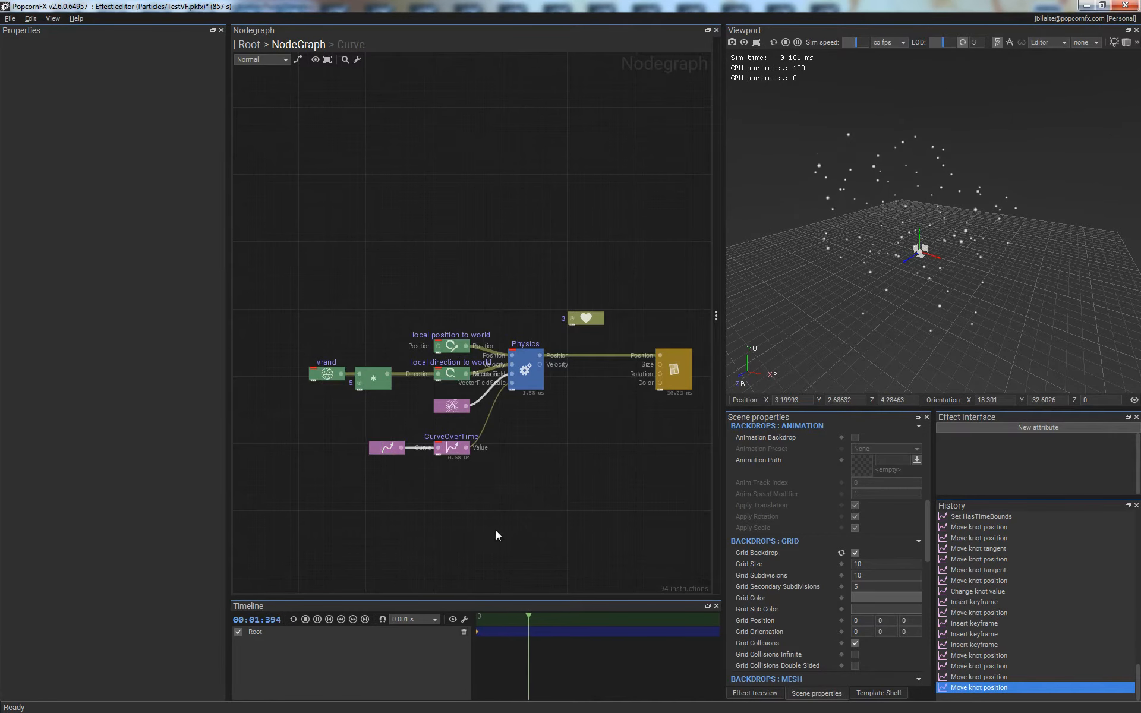
{"action": "middle_click_drag", "start_coordinate": [444, 437], "coordinate": [515, 453]}
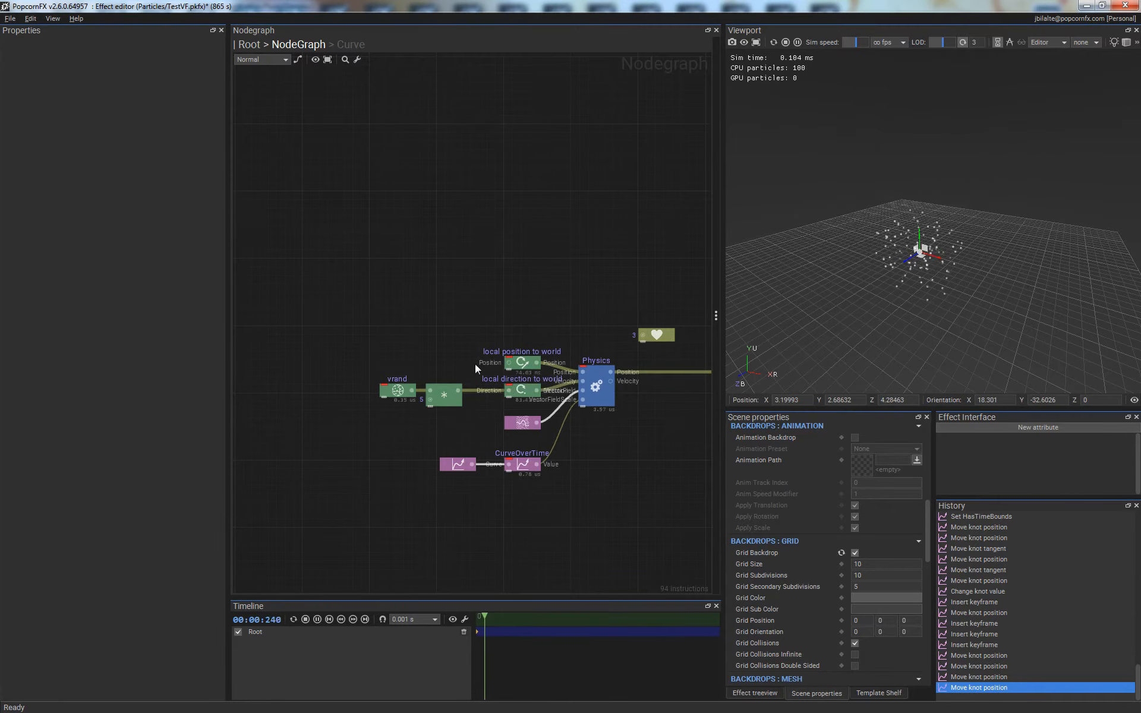
{"action": "middle_click_drag", "start_coordinate": [542, 351], "coordinate": [515, 347]}
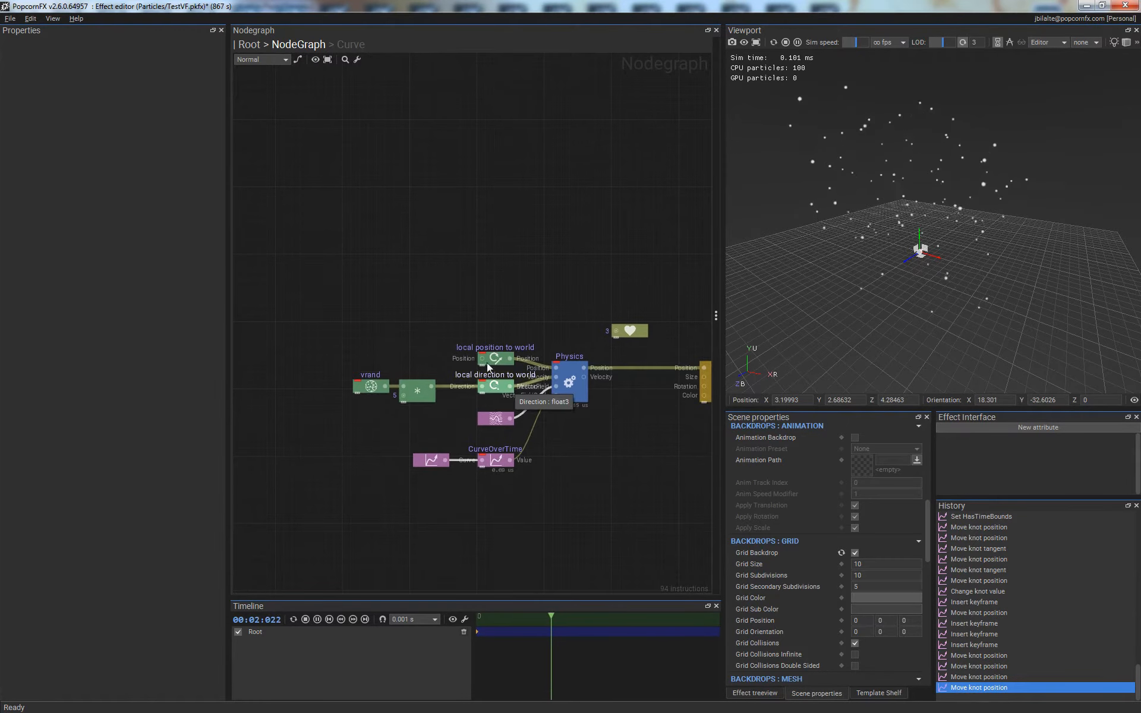
{"action": "right_click", "coordinate": [412, 334]}
{"action": "type", "text": "sha"}
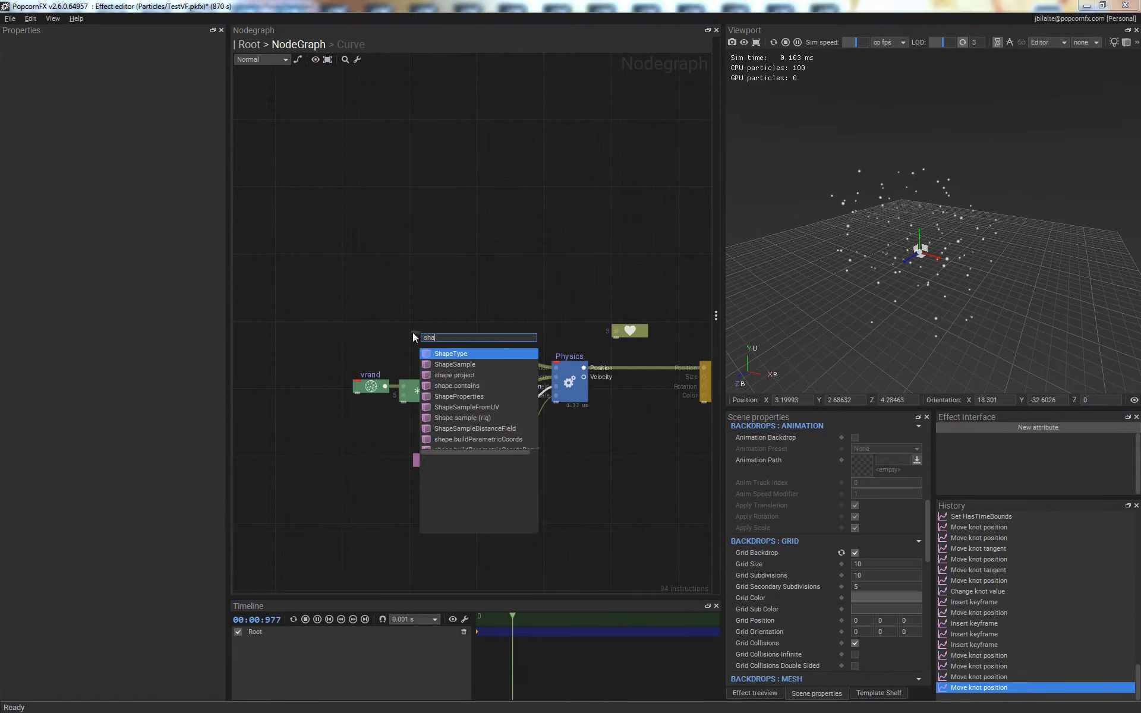
{"action": "key", "text": "Down"}
{"action": "key", "text": "Down"}
{"action": "key", "text": "Down"}
{"action": "key", "text": "Down"}
{"action": "key", "text": "Down"}
{"action": "key", "text": "Down"}
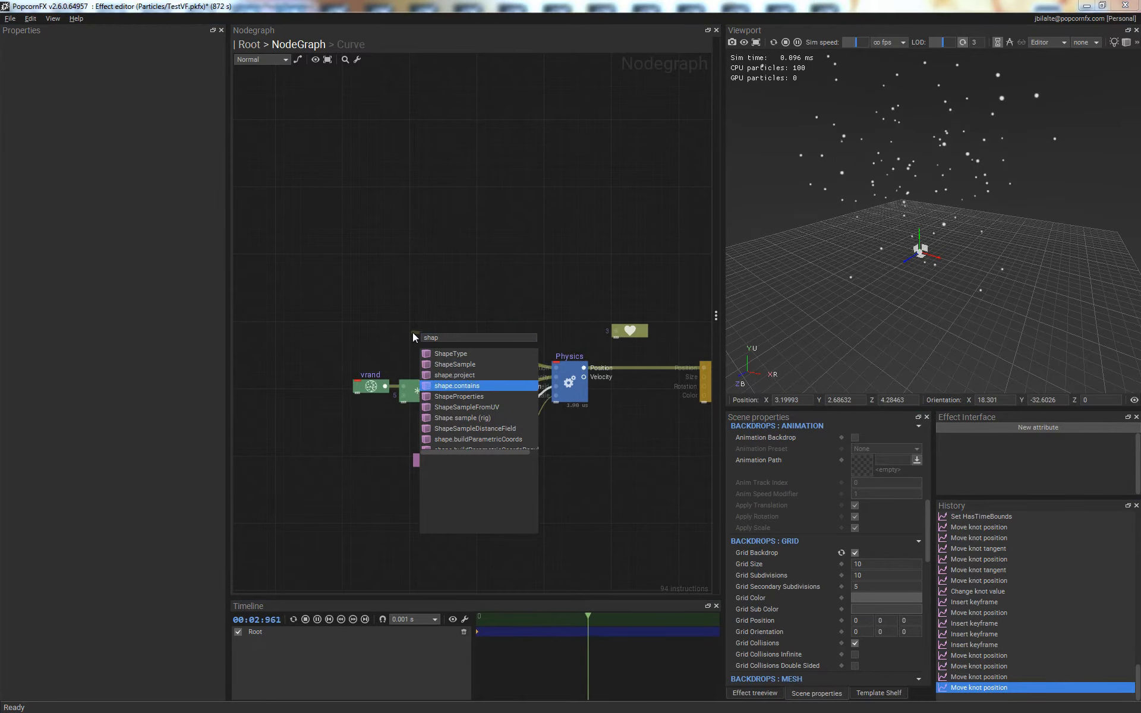
{"action": "key", "text": "Return"}
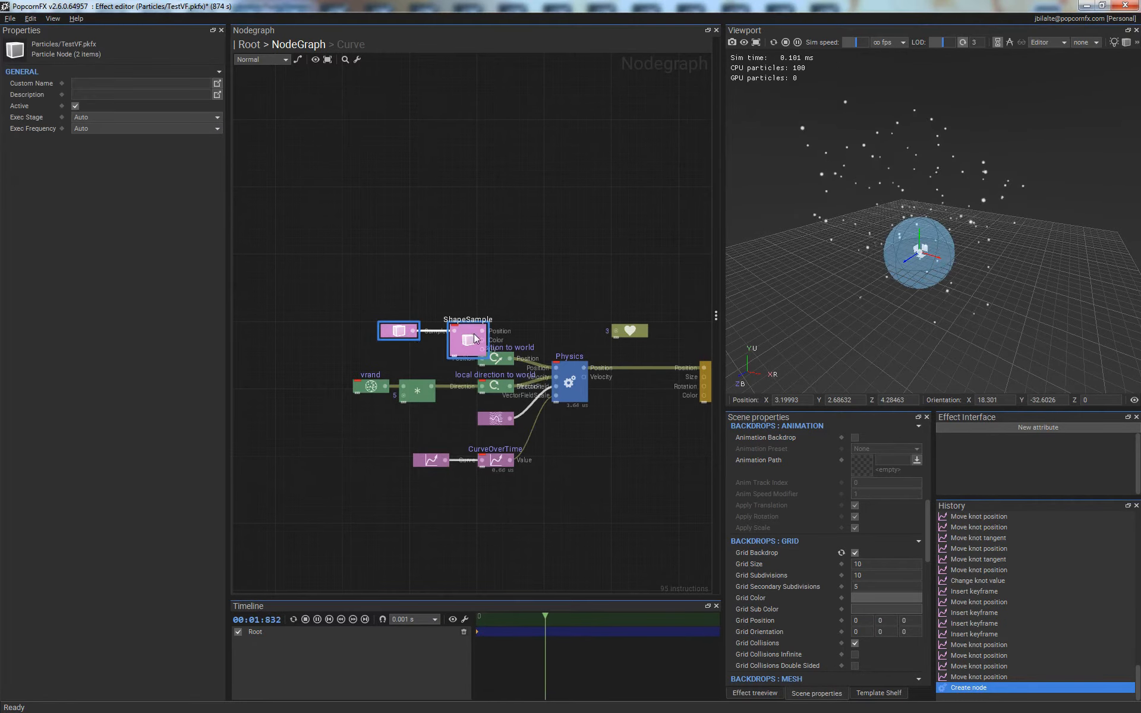
- Move the ShapeSample node and its sampler left, clear of the local position to world node
{"action": "left_click_drag", "start_coordinate": [473, 334], "coordinate": [344, 333]}
{"action": "left_click", "coordinate": [402, 255]}
{"action": "middle_click_drag", "start_coordinate": [428, 303], "coordinate": [523, 317]}
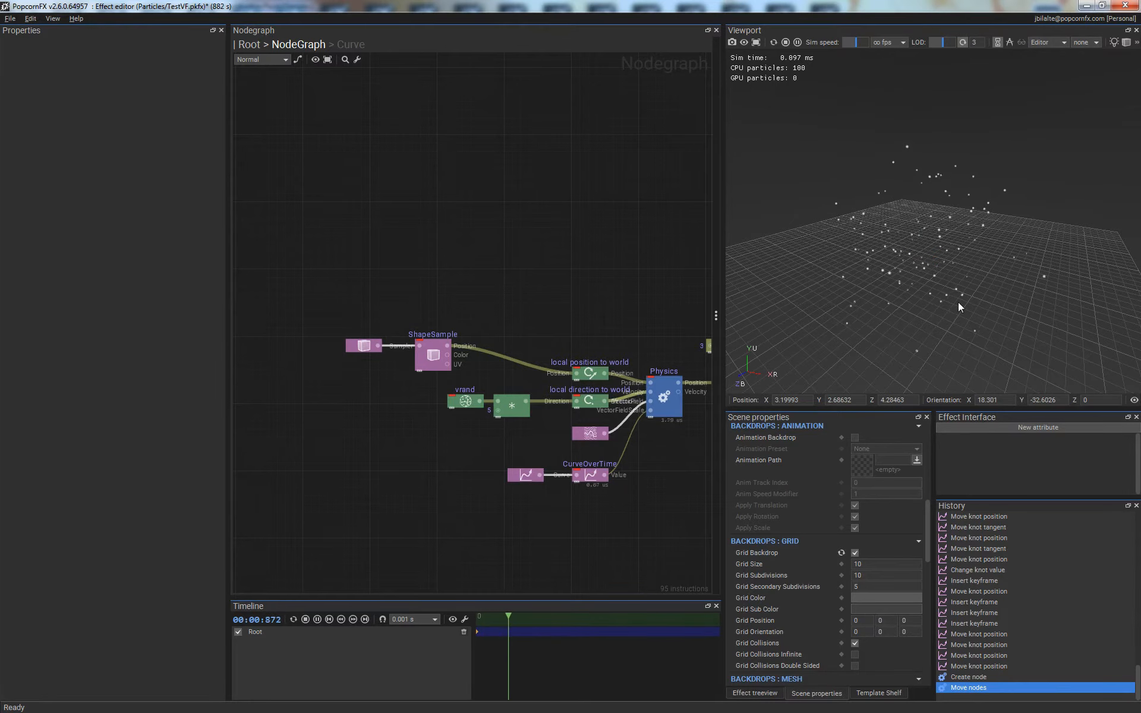
{"action": "left_click_drag", "start_coordinate": [971, 305], "coordinate": [942, 291], "text": "alt"}
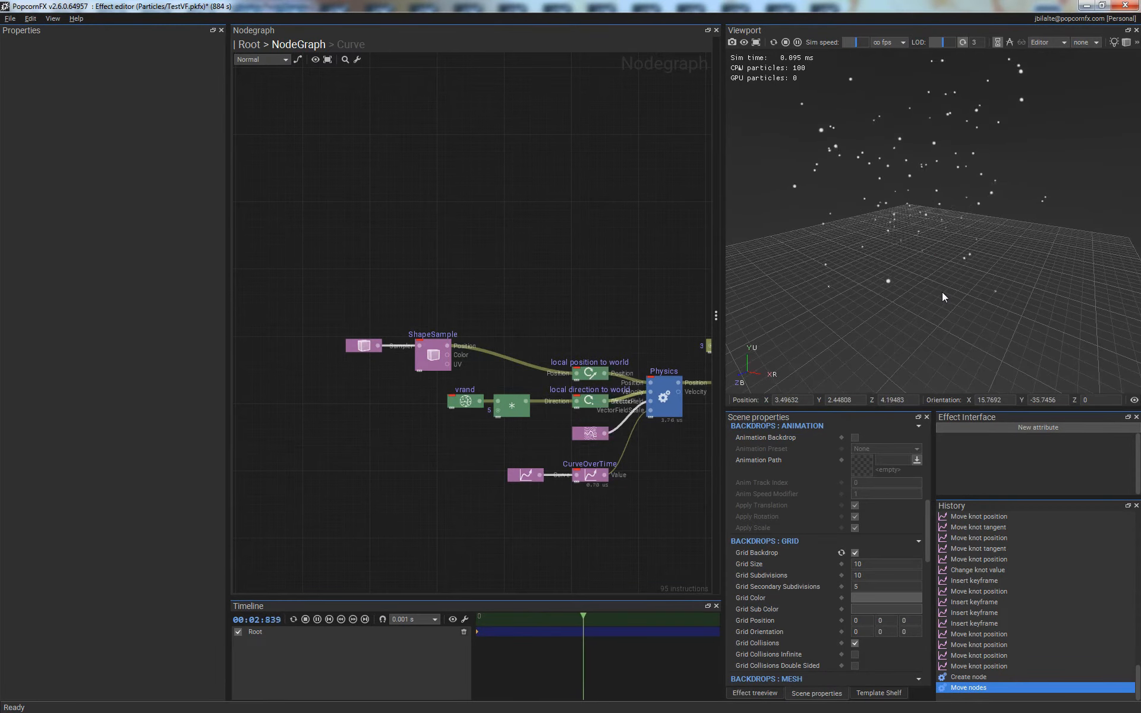
{"action": "scroll", "coordinate": [943, 291], "scroll_direction": "up", "scroll_amount": 3}
{"action": "middle_click_drag", "start_coordinate": [934, 303], "coordinate": [969, 284], "text": "alt"}
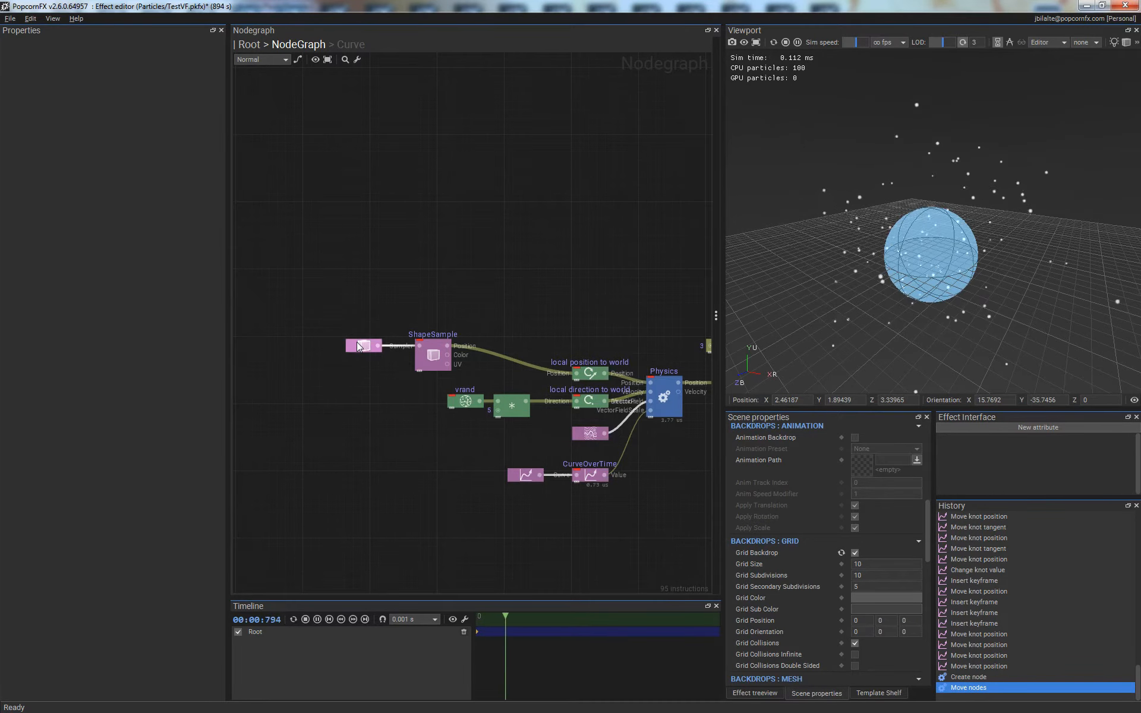
- Expose the ShapeSample node's Normal output and link it to the multiply node in place of vrand
{"action": "left_click", "coordinate": [463, 410]}
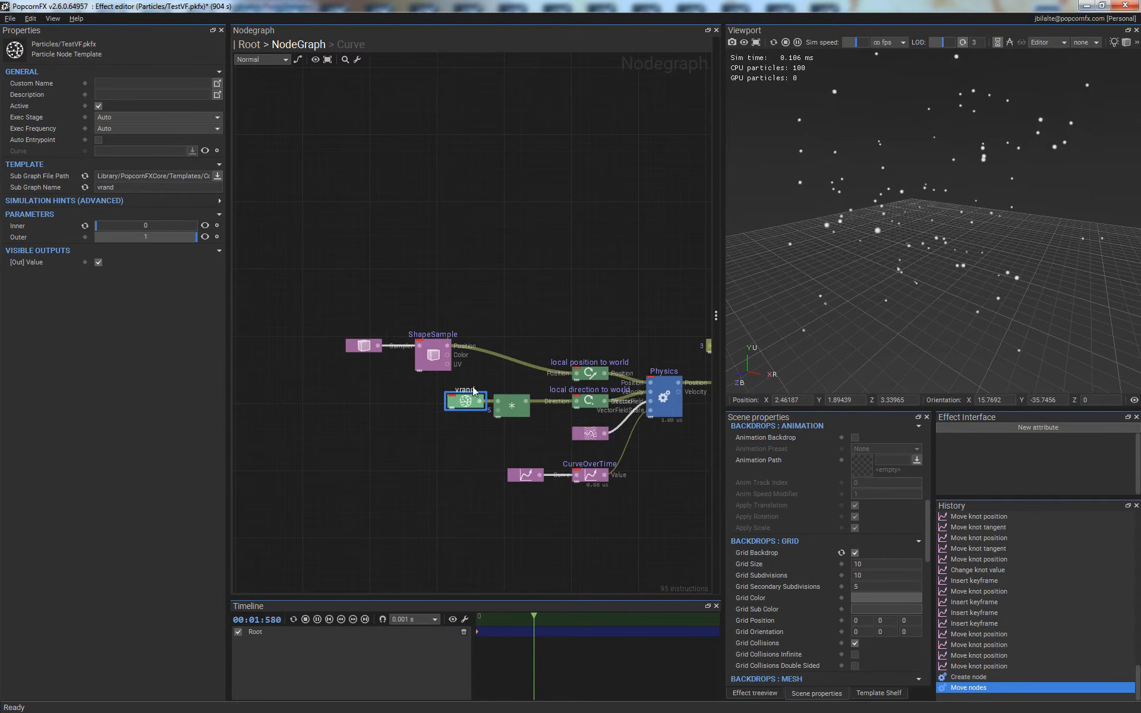
{"action": "mouse_move", "coordinate": [366, 351]}
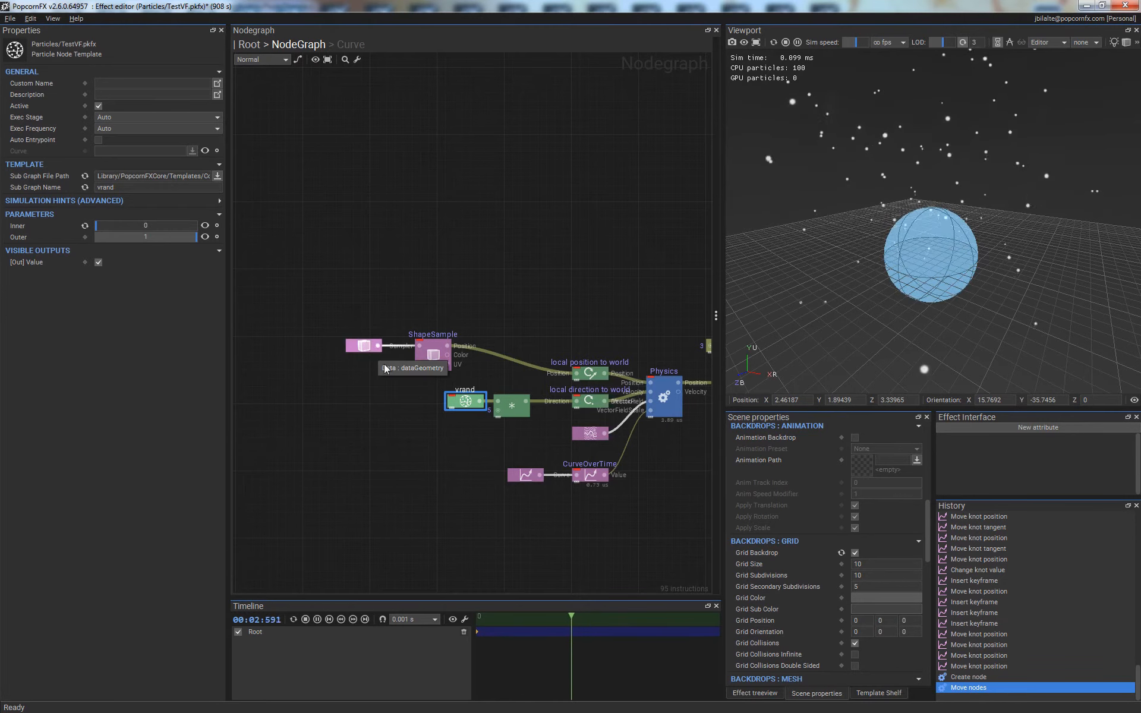
{"action": "left_click", "coordinate": [428, 352]}
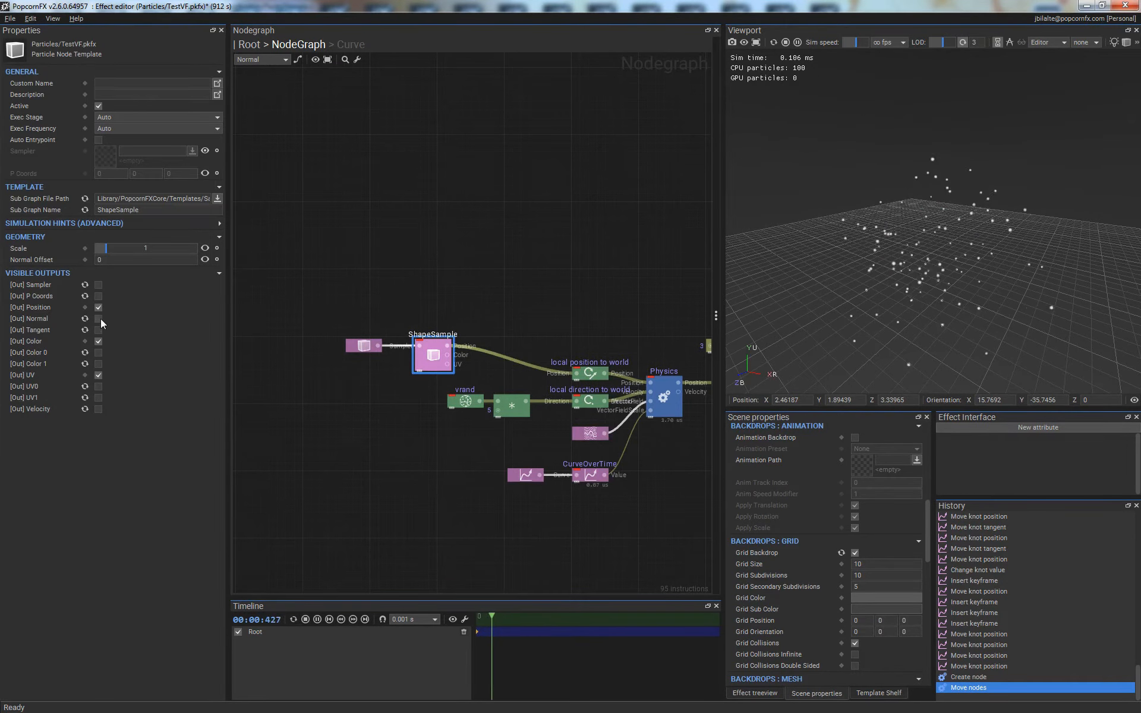
{"action": "left_click", "coordinate": [99, 318]}
{"action": "left_click", "coordinate": [336, 408]}
{"action": "left_click", "coordinate": [431, 369]}
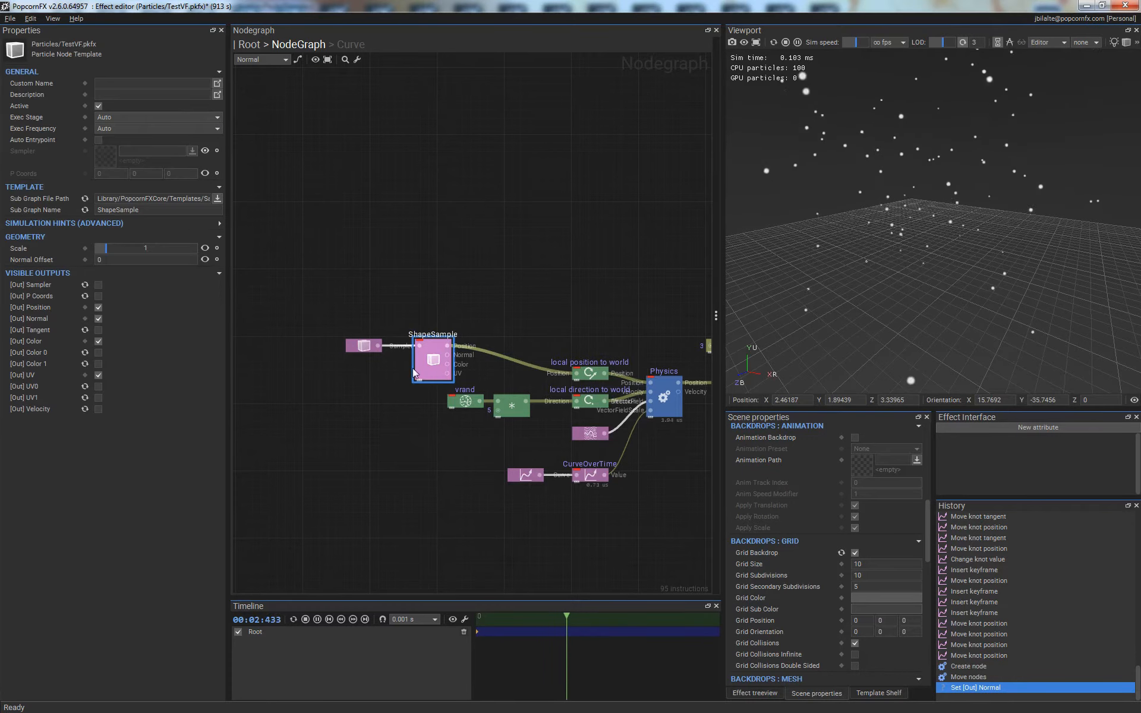
{"action": "left_click_drag", "start_coordinate": [448, 355], "coordinate": [498, 405]}
{"action": "left_click", "coordinate": [461, 471]}
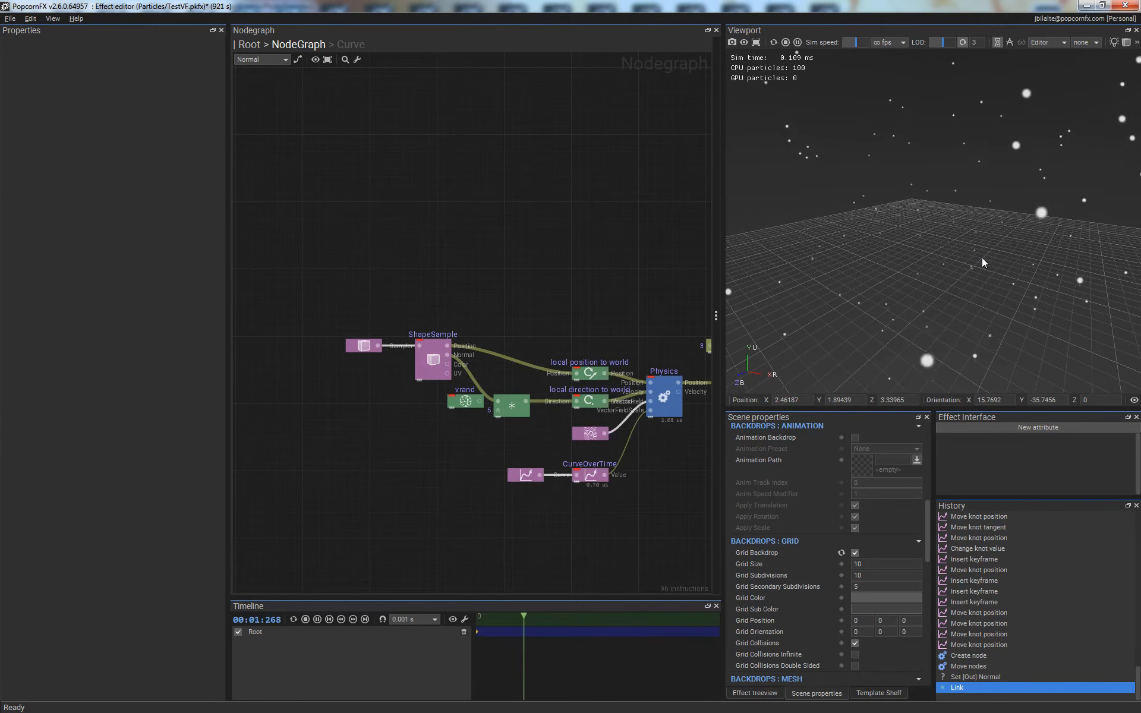
- Delete the unlinked vrand node and view the particle emission from farther away
{"action": "middle_click_drag", "start_coordinate": [601, 514], "coordinate": [584, 517]}
{"action": "left_click", "coordinate": [446, 407]}
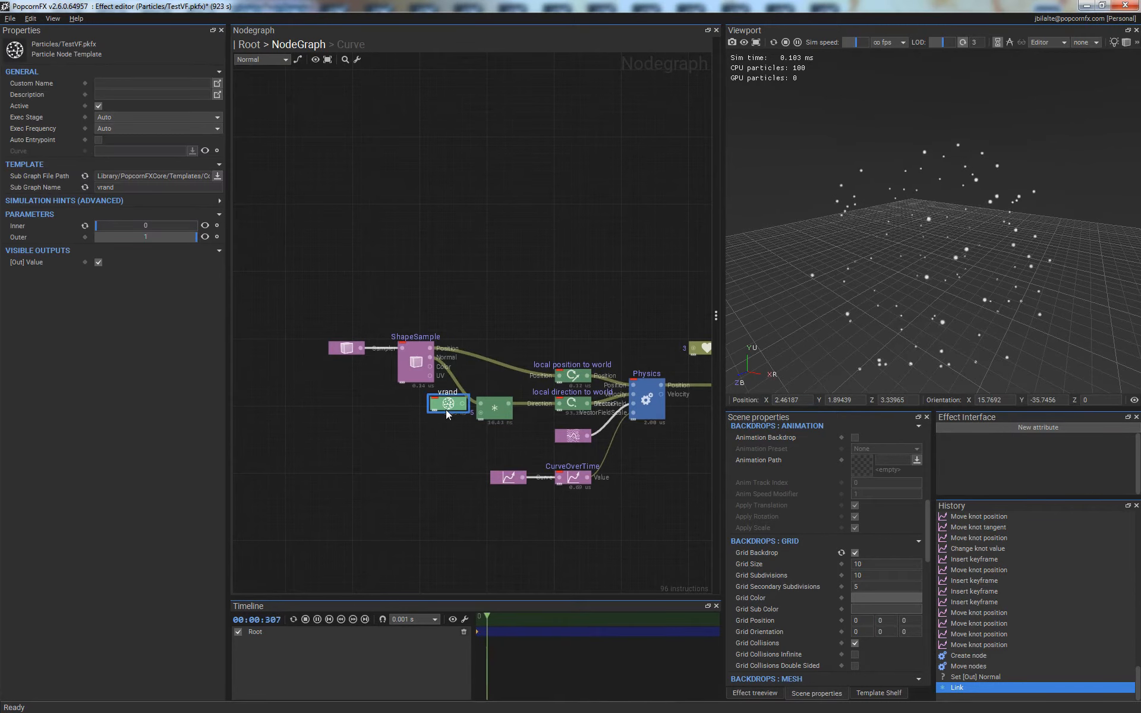
{"action": "key", "text": "Delete"}
{"action": "middle_click_drag", "start_coordinate": [926, 231], "coordinate": [910, 309]}
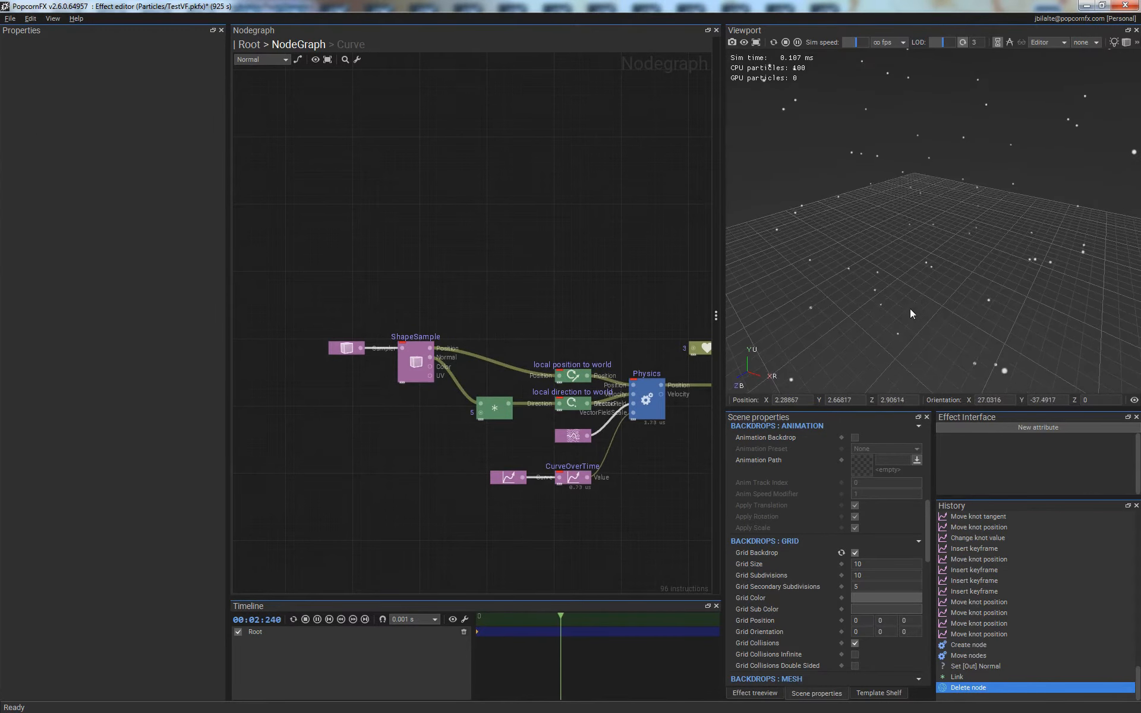
{"action": "scroll", "coordinate": [947, 302], "scroll_direction": "down", "scroll_amount": 4}
{"action": "scroll", "coordinate": [958, 298], "scroll_direction": "up", "scroll_amount": 2}
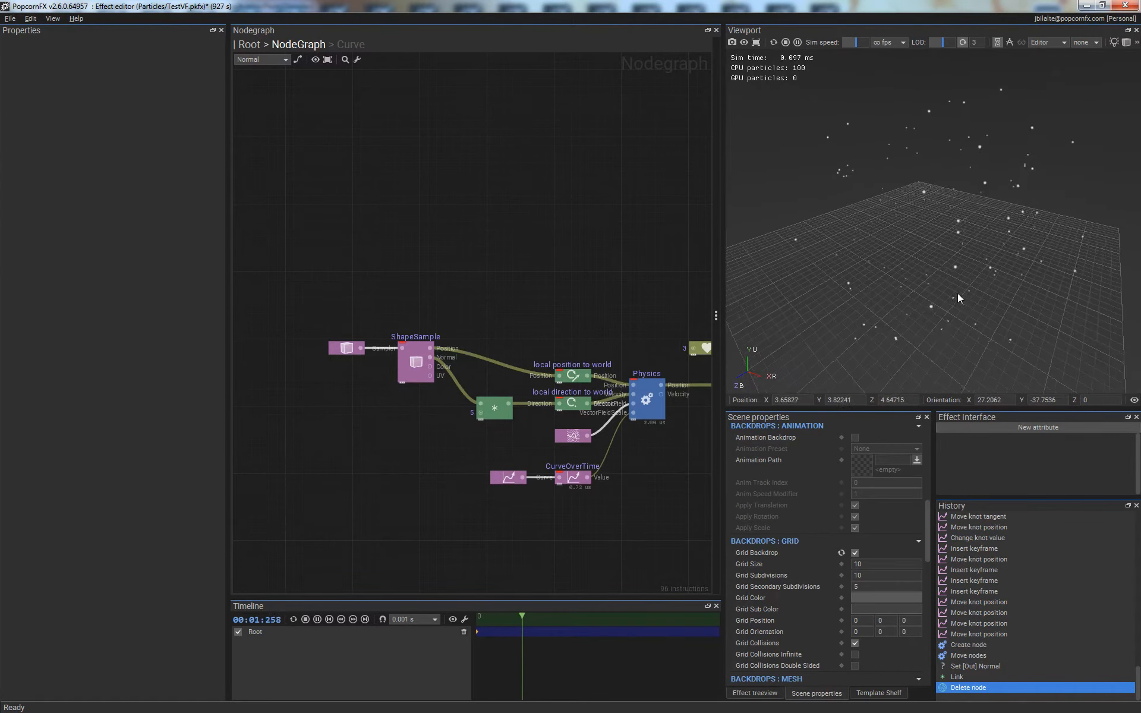
- Try the CYLINDER shape type on the shape sampler and settle on BOX
{"action": "left_click", "coordinate": [343, 351]}
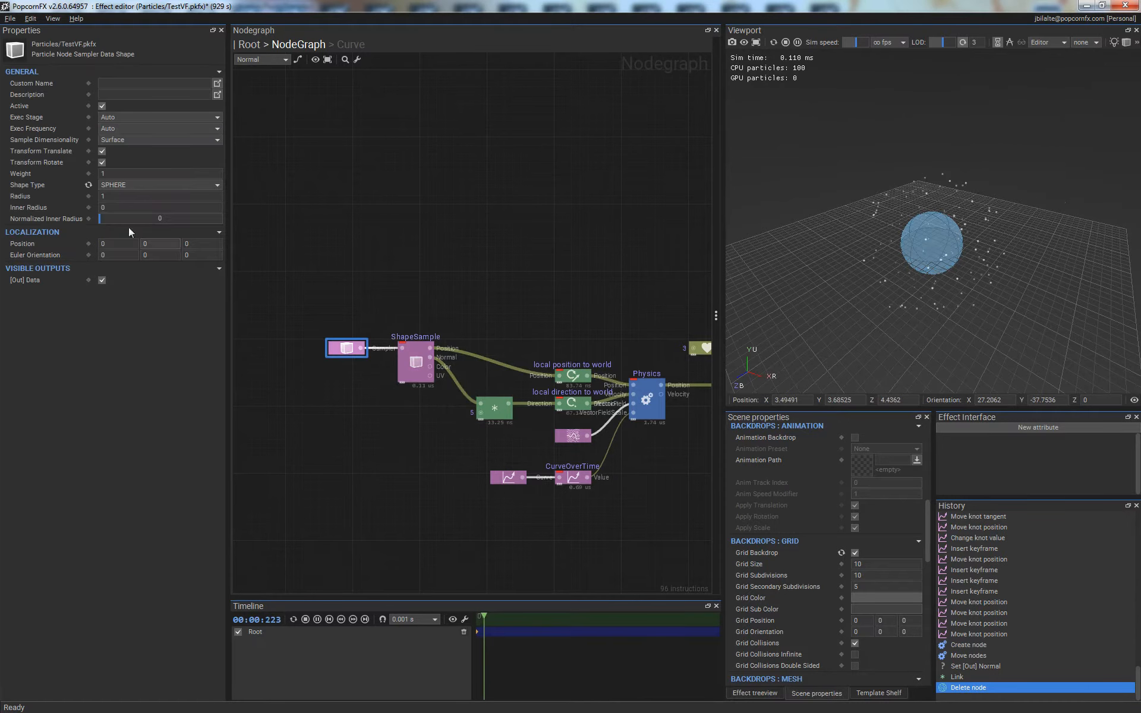
{"action": "left_click", "coordinate": [137, 185]}
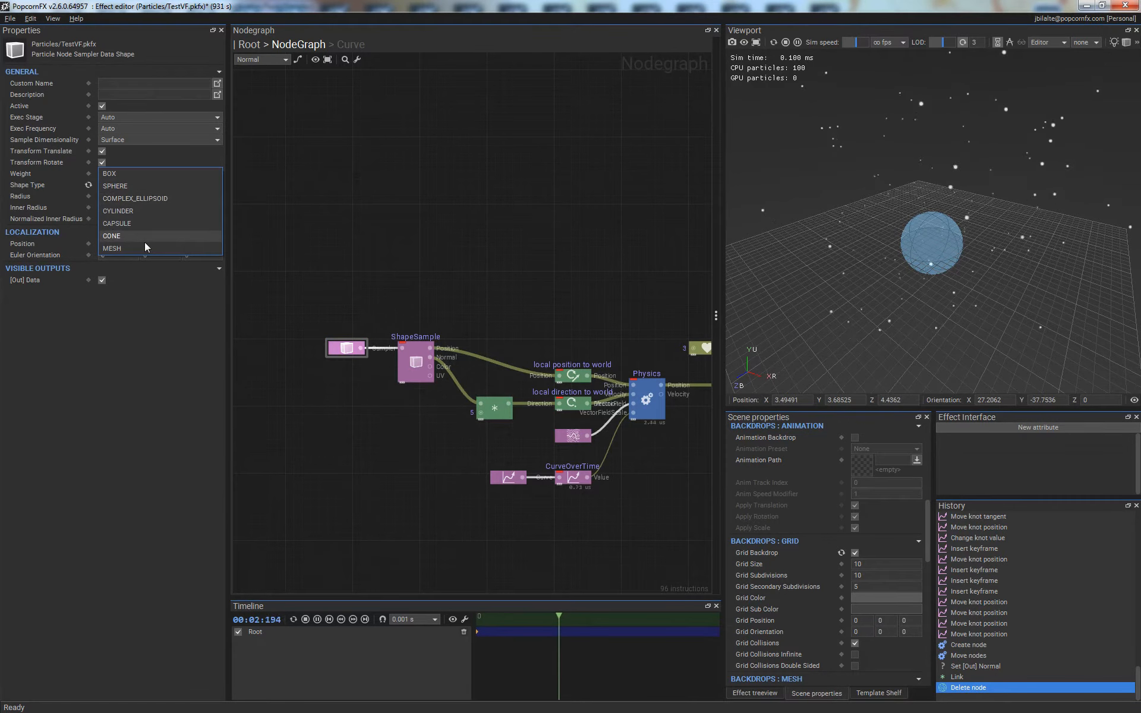
{"action": "left_click", "coordinate": [141, 211]}
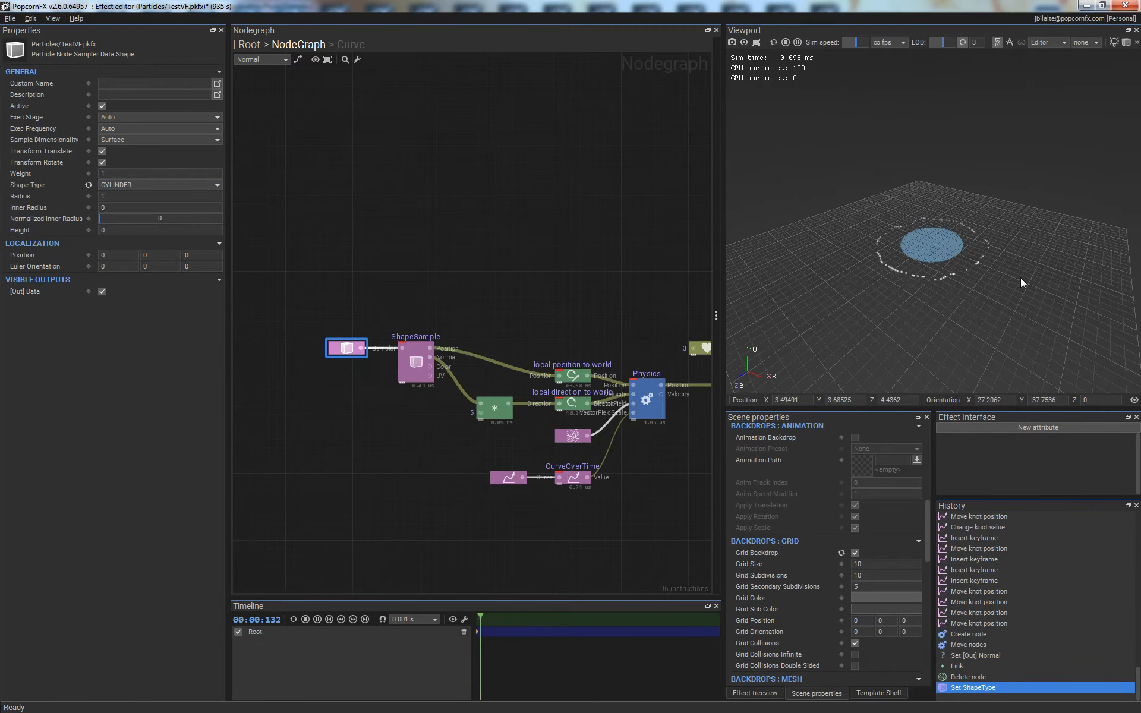
{"action": "left_click", "coordinate": [128, 185]}
{"action": "left_click", "coordinate": [109, 149]}
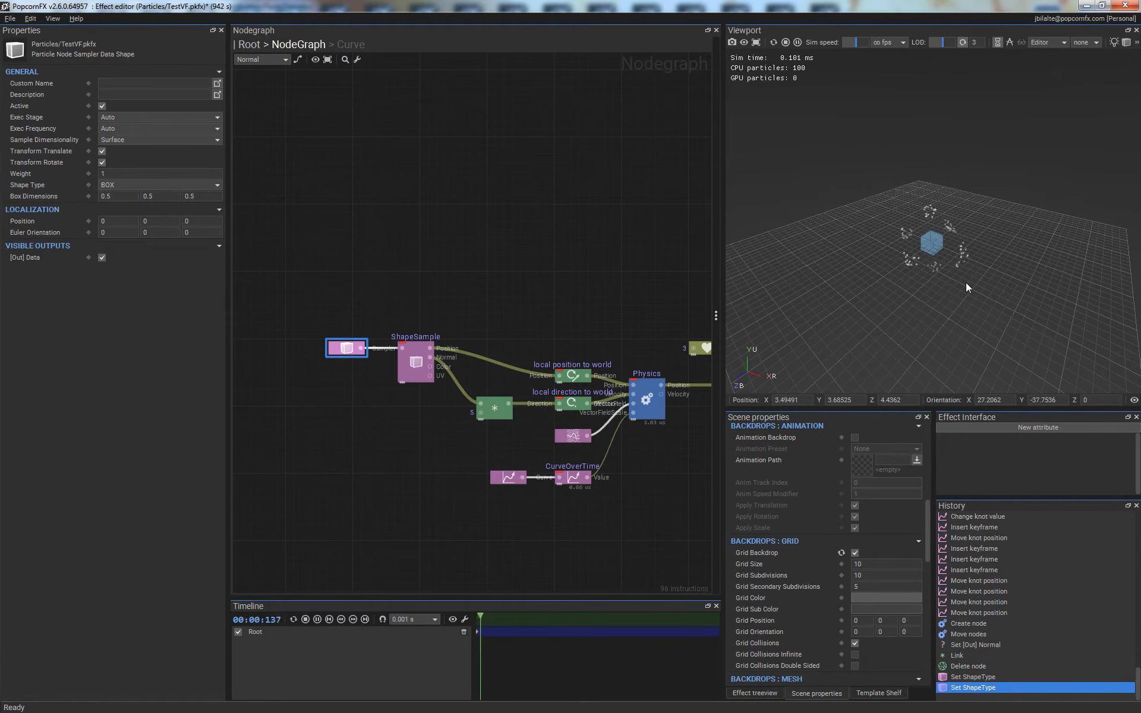
{"action": "scroll", "coordinate": [963, 275], "scroll_direction": "up", "scroll_amount": 3}
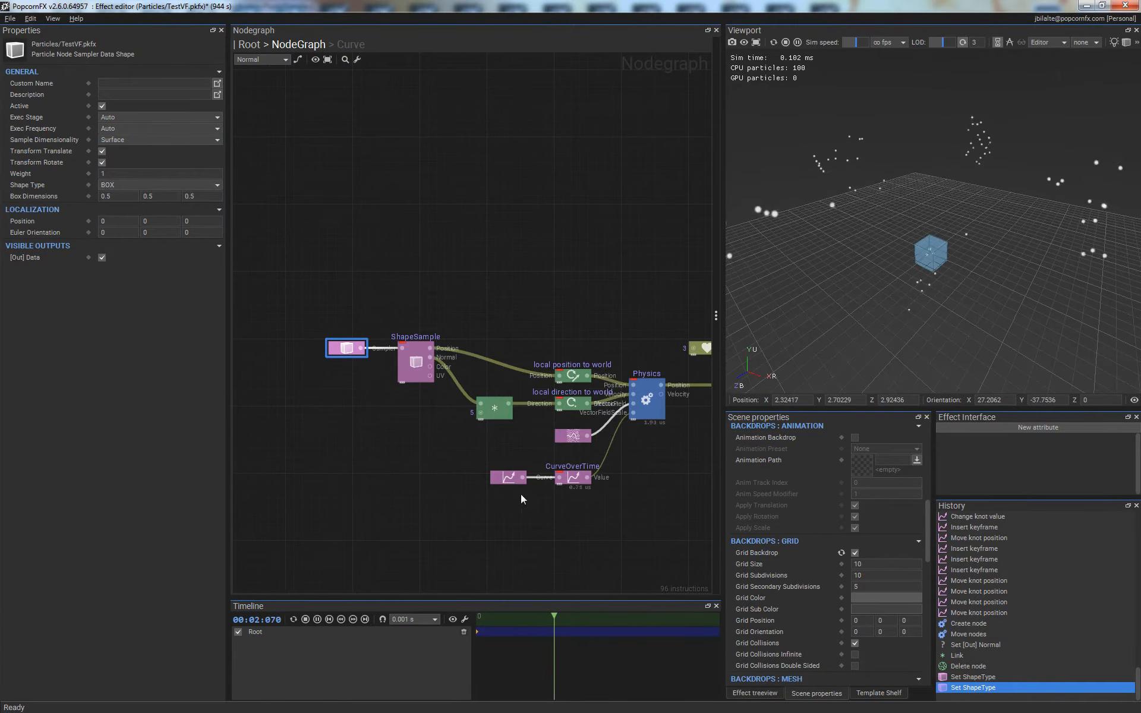
- Move the life node up above the Physics node and create a Trail node fed by the Physics Position output
{"action": "middle_click_drag", "start_coordinate": [708, 501], "coordinate": [528, 500]}
{"action": "left_click_drag", "start_coordinate": [523, 348], "coordinate": [442, 300]}
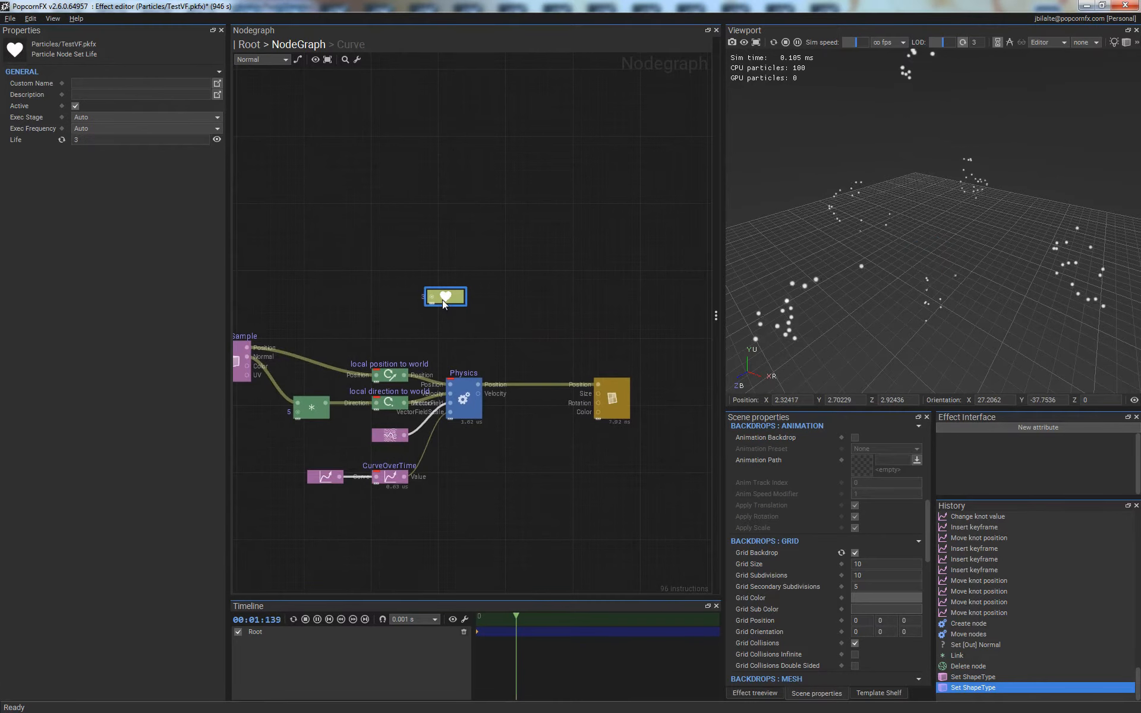
{"action": "left_click", "coordinate": [515, 378]}
{"action": "left_click_drag", "start_coordinate": [478, 384], "coordinate": [545, 305]}
{"action": "type", "text": "trai"}
{"action": "key", "text": "Return"}
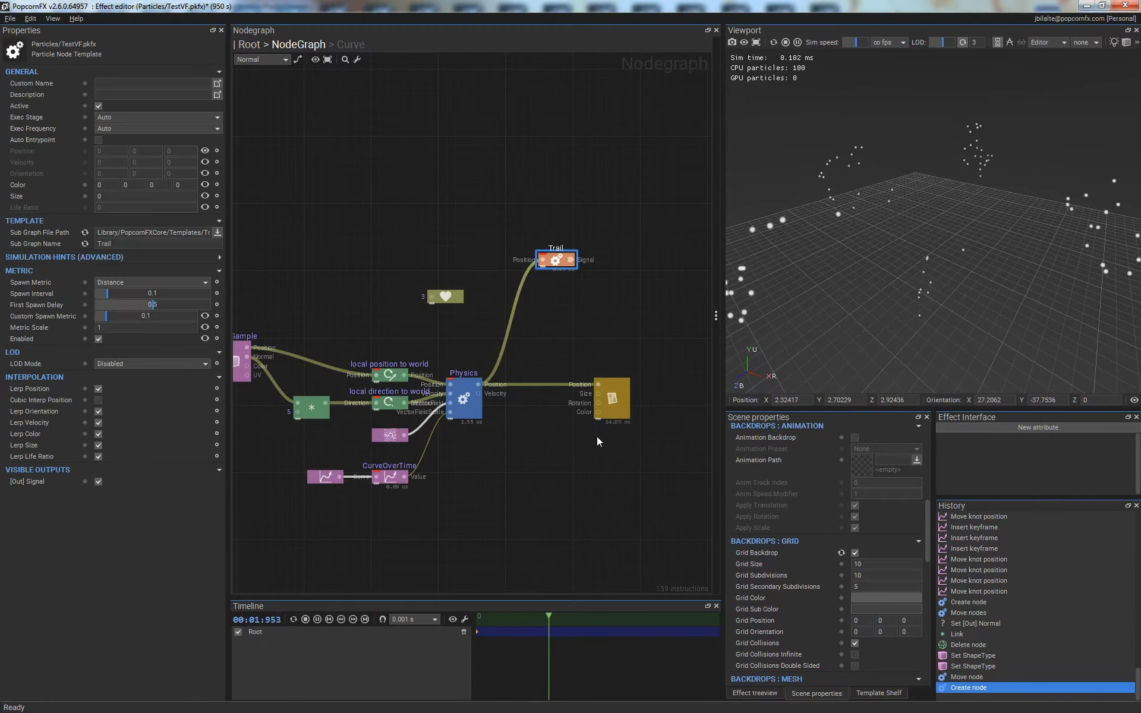
- Reposition the Trail node and add an Output node on its Signal pin
{"action": "left_click_drag", "start_coordinate": [562, 265], "coordinate": [618, 284]}
{"action": "left_click", "coordinate": [590, 330]}
{"action": "type", "text": "out"}
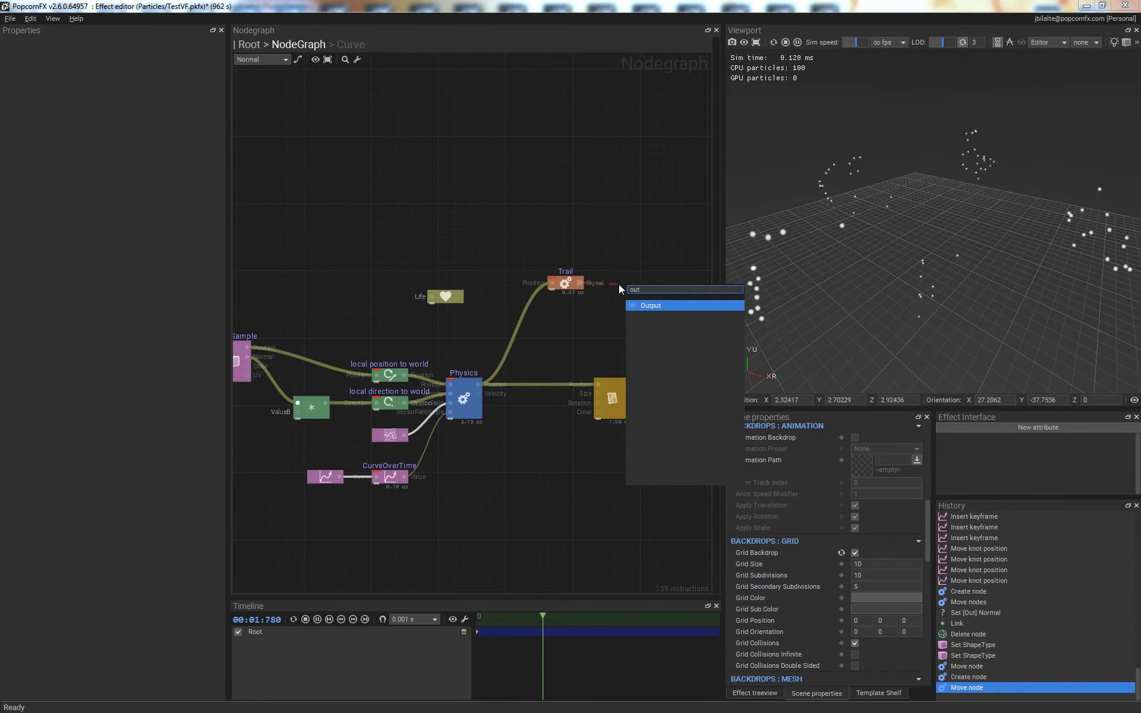
{"action": "key", "text": "Return"}
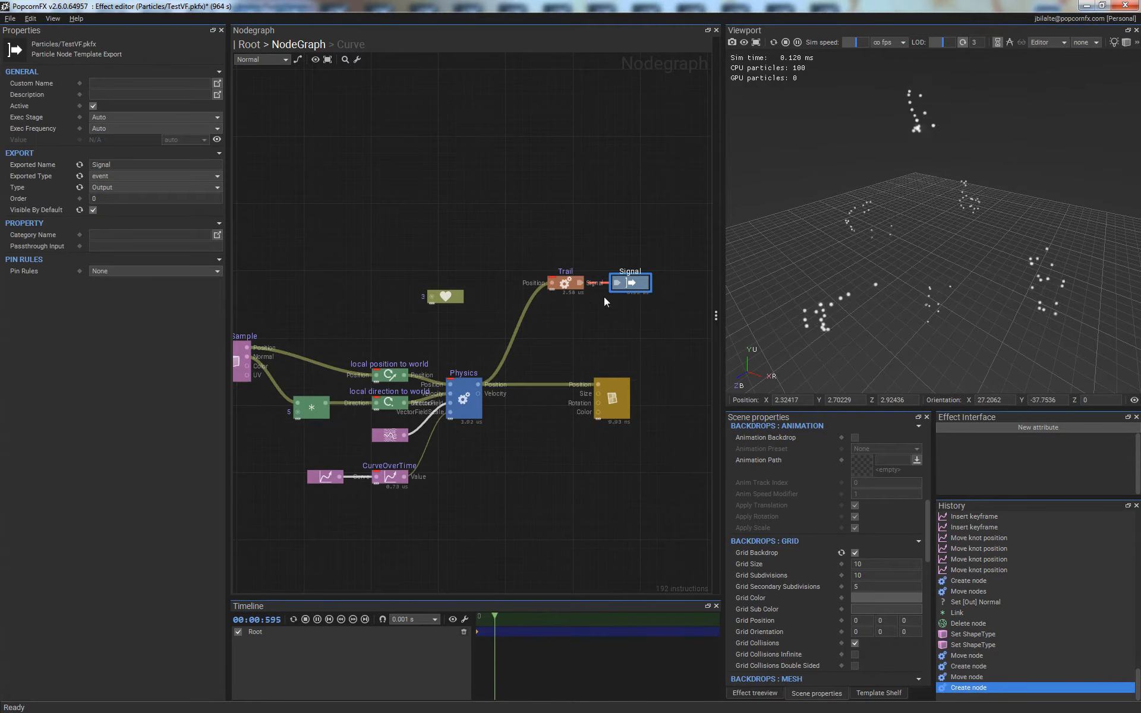
{"action": "left_click_drag", "start_coordinate": [640, 282], "coordinate": [639, 282]}
{"action": "left_click", "coordinate": [641, 326]}
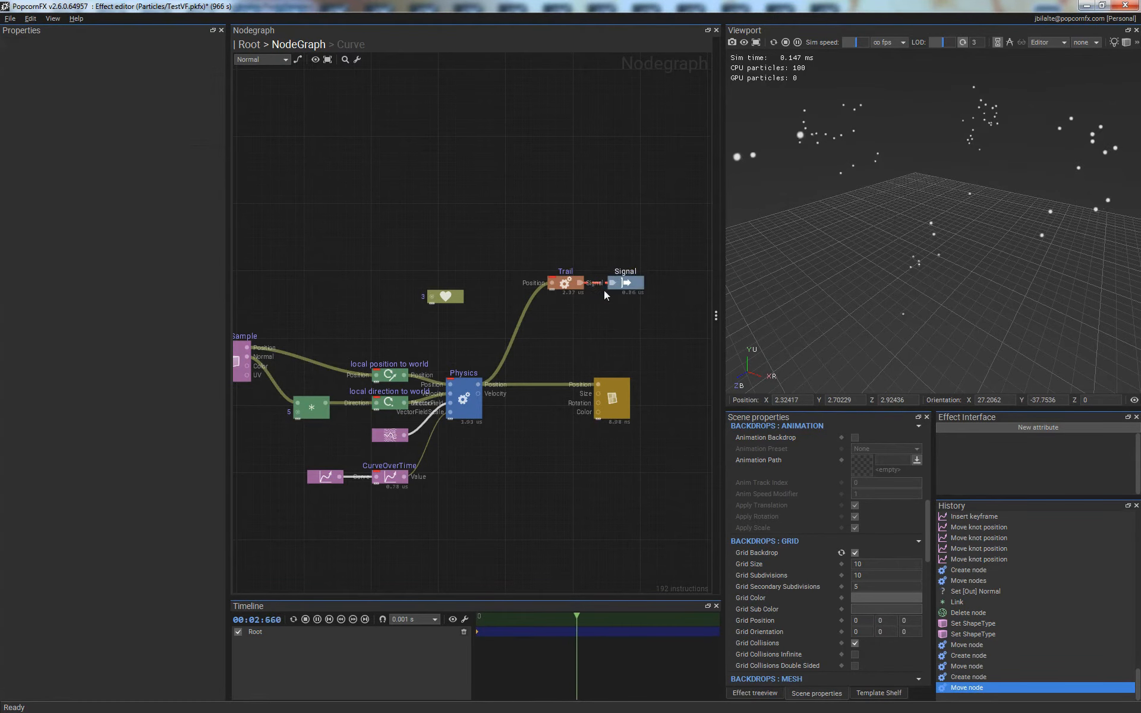
- Shift the layer node right in the Root graph and the Signal output farther from Trail inside it, and return to Root
{"action": "left_click", "coordinate": [255, 44]}
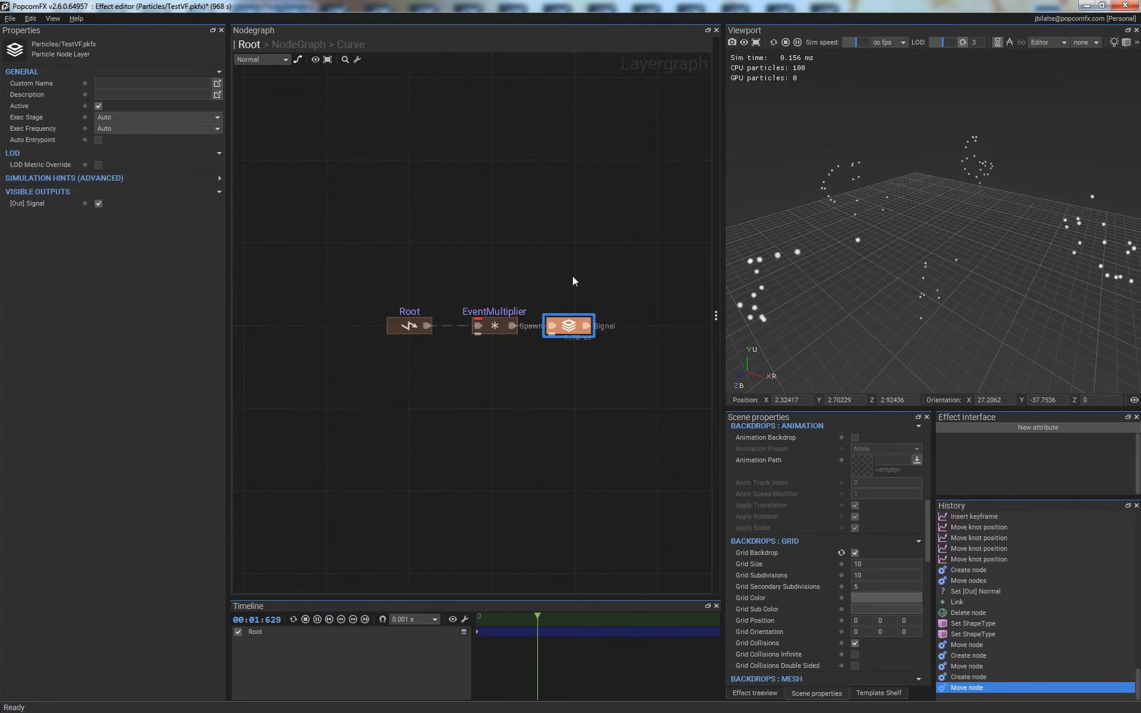
{"action": "left_click_drag", "start_coordinate": [577, 328], "coordinate": [594, 328]}
{"action": "double_click", "coordinate": [589, 329]}
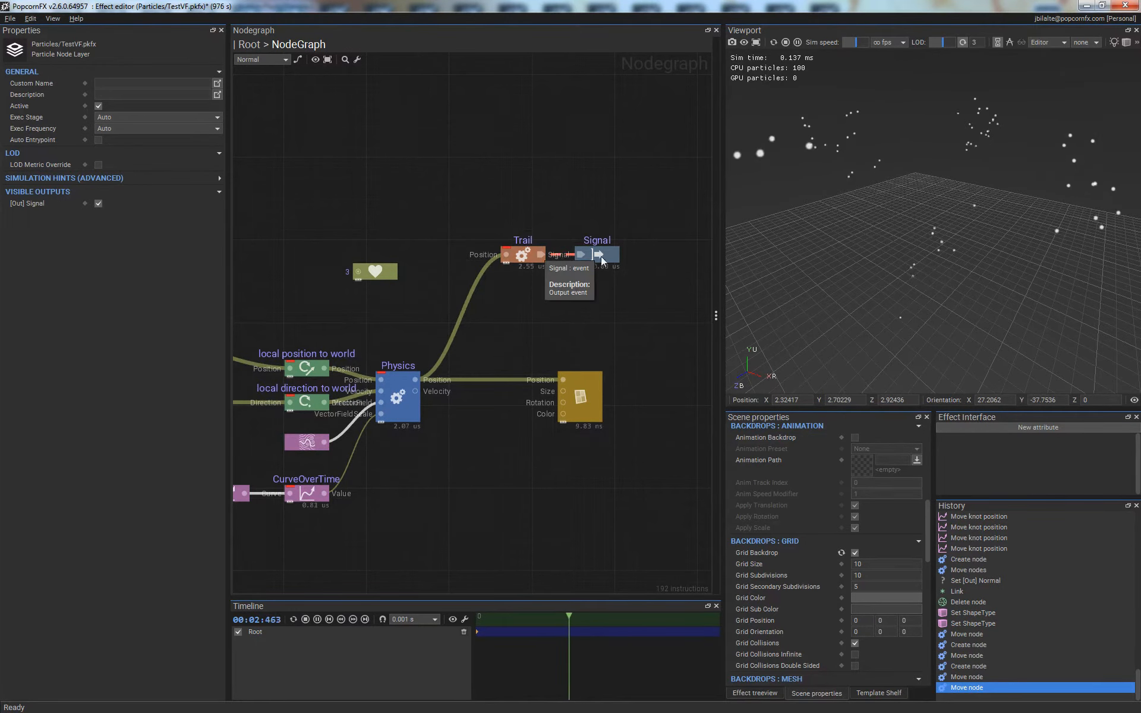
{"action": "left_click_drag", "start_coordinate": [599, 255], "coordinate": [611, 254]}
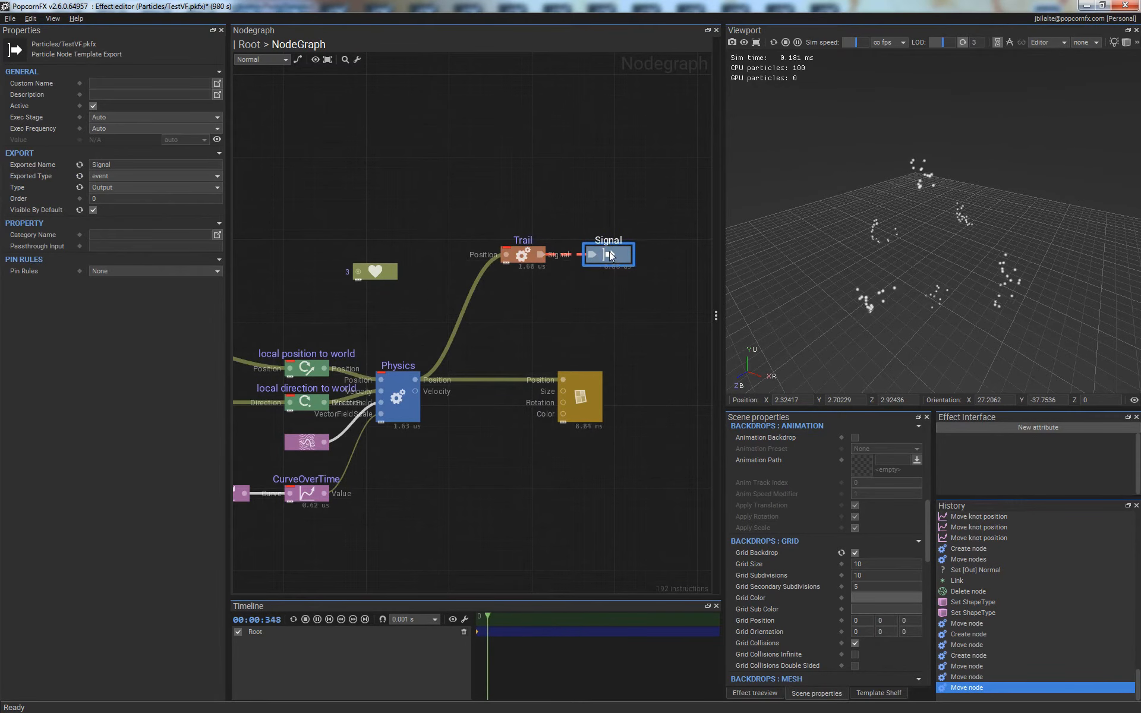
{"action": "double_click", "coordinate": [522, 276]}
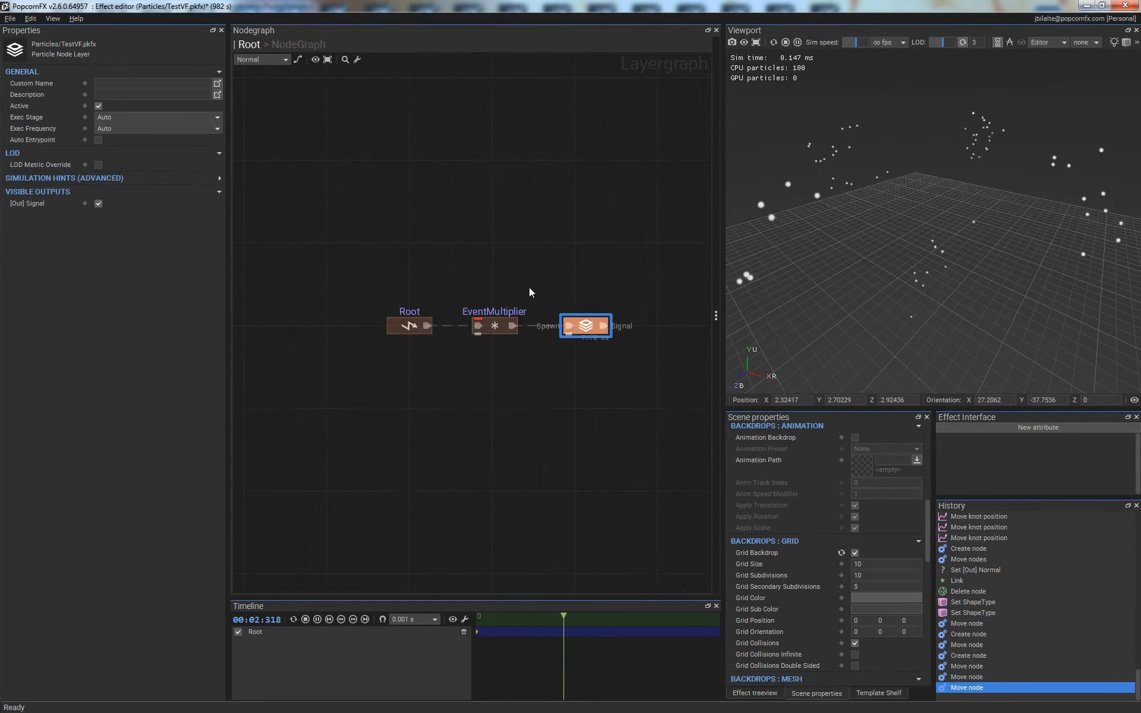
- Create a second layer node in the Root graph, linked to the first layer's Signal output
{"action": "left_click", "coordinate": [625, 338]}
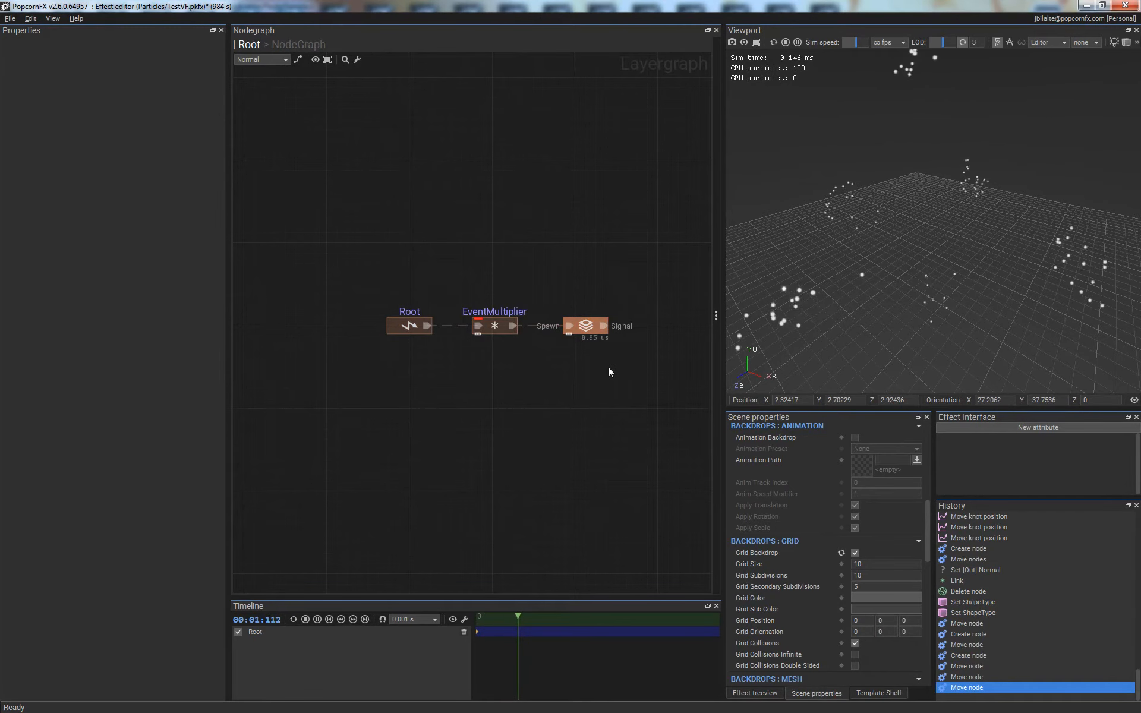
{"action": "middle_click_drag", "start_coordinate": [608, 366], "coordinate": [519, 390]}
{"action": "left_click_drag", "start_coordinate": [509, 352], "coordinate": [569, 354]}
{"action": "type", "text": "layer"}
{"action": "key", "text": "Return"}
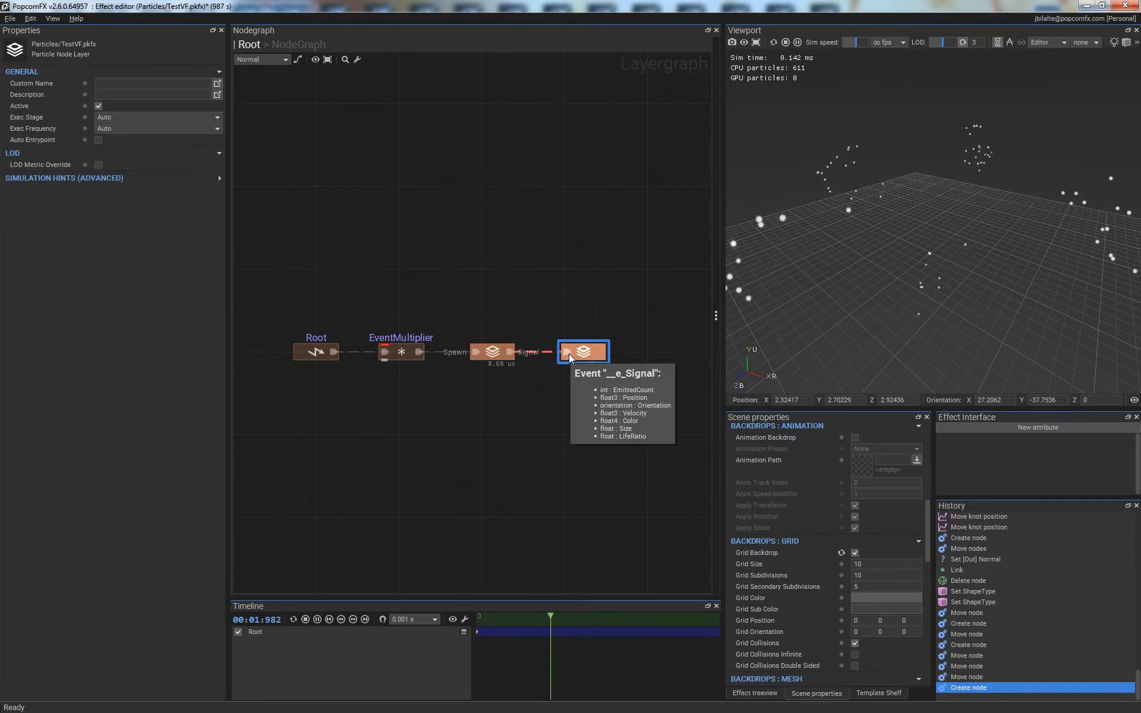
- Open the new layer's node graph and add a billboard renderer below the life node
{"action": "double_click", "coordinate": [585, 353]}
{"action": "right_click", "coordinate": [550, 372]}
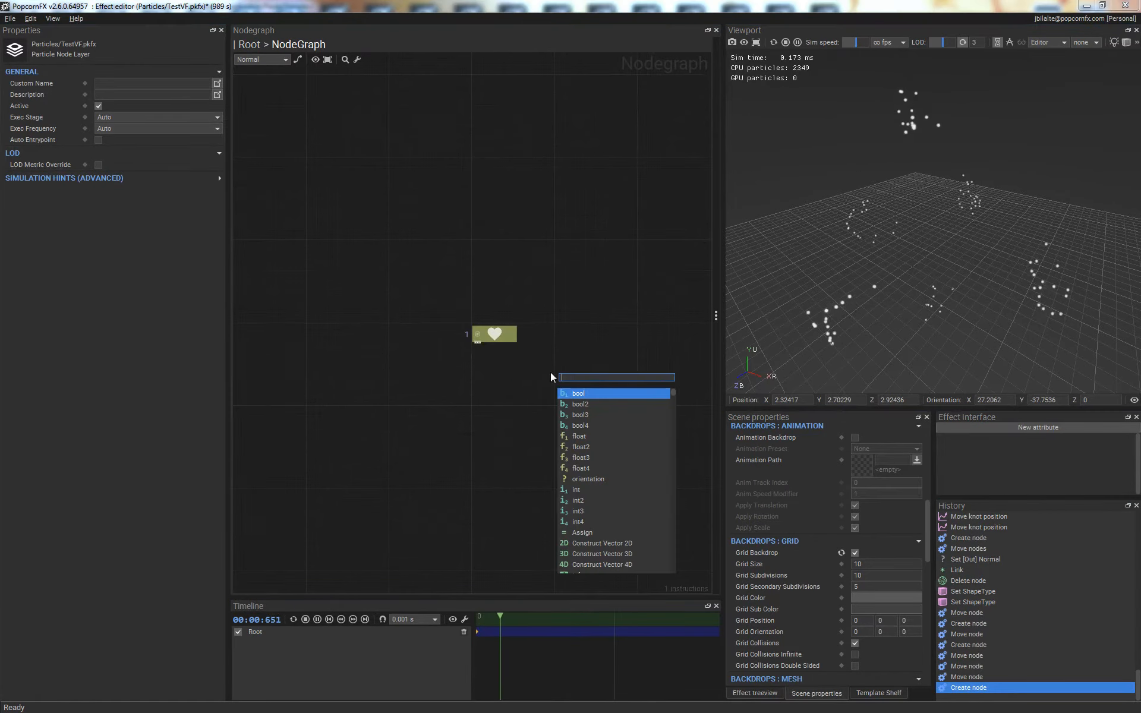
{"action": "type", "text": "bill"}
{"action": "key", "text": "Return"}
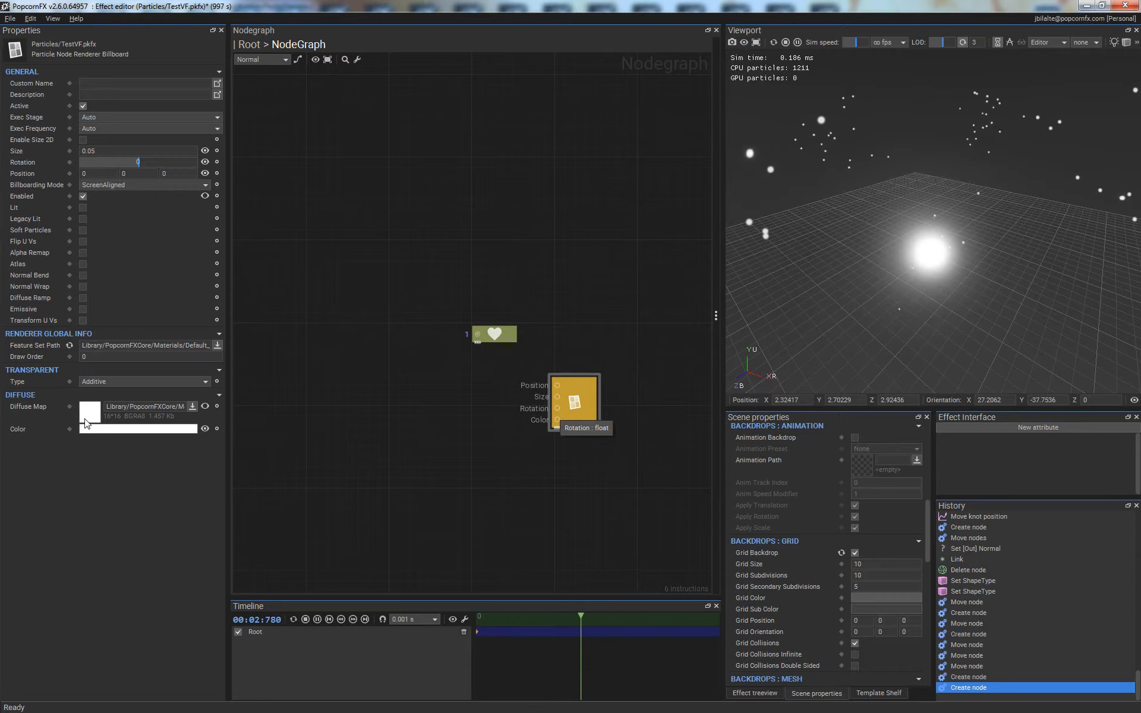
- Give the billboard renderer a soft round dot diffuse map and feed its Position pin from a local position to world node
{"action": "left_click", "coordinate": [192, 406]}
{"action": "double_click", "coordinate": [337, 121]}
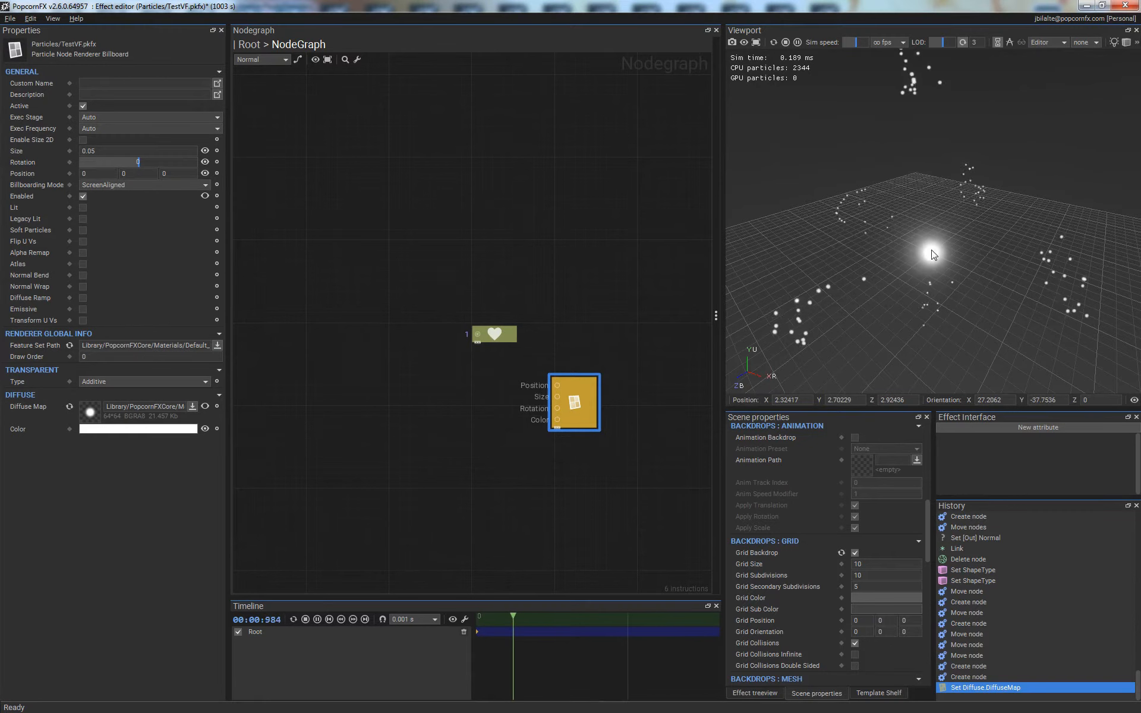
{"action": "left_click_drag", "start_coordinate": [556, 386], "coordinate": [464, 387]}
{"action": "type", "text": "local"}
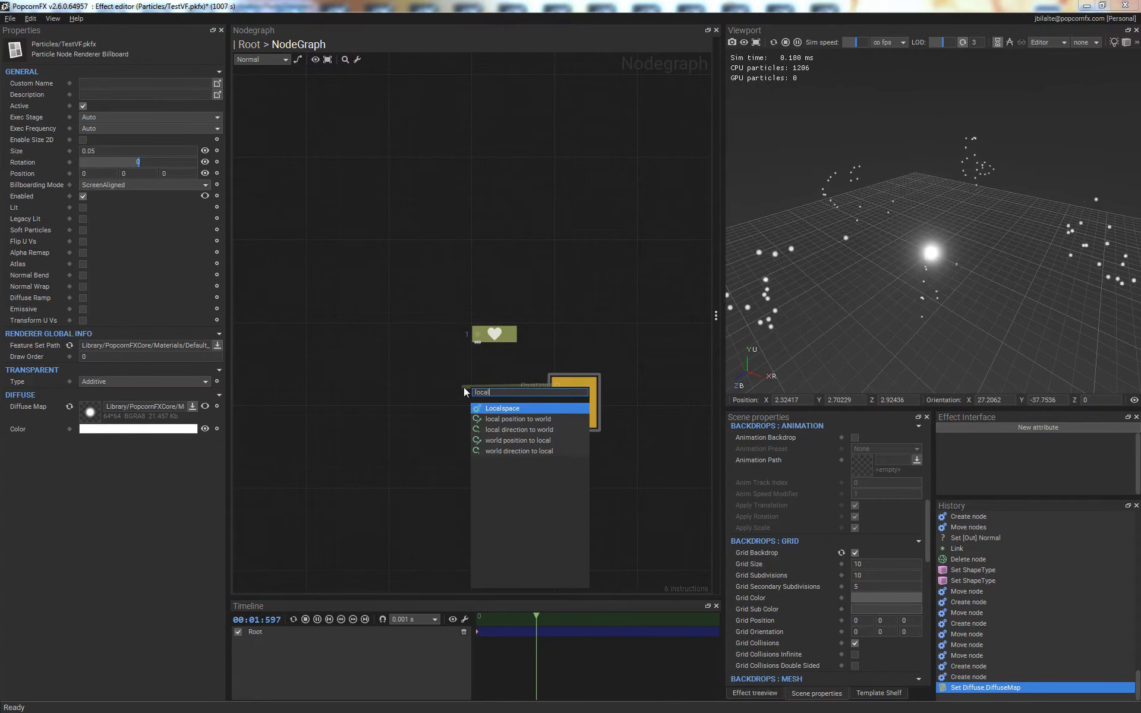
{"action": "key", "text": "Down"}
{"action": "key", "text": "Return"}
{"action": "left_click_drag", "start_coordinate": [449, 389], "coordinate": [473, 389]}
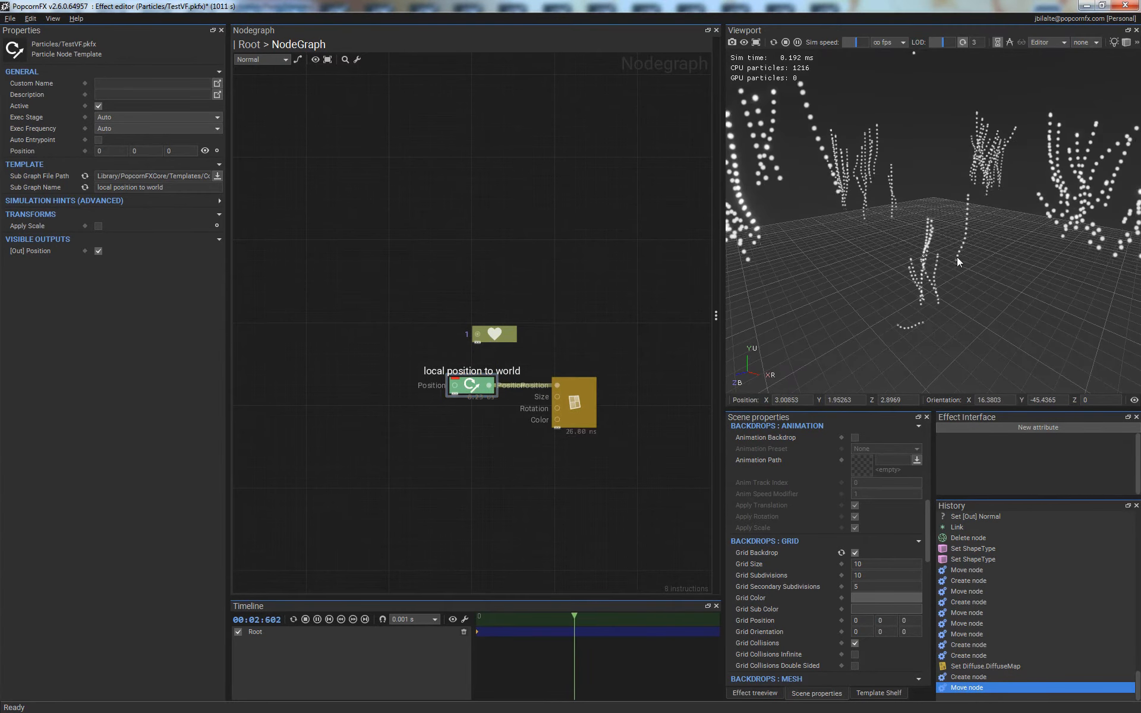
{"action": "scroll", "coordinate": [958, 256], "scroll_direction": "down", "scroll_amount": 5}
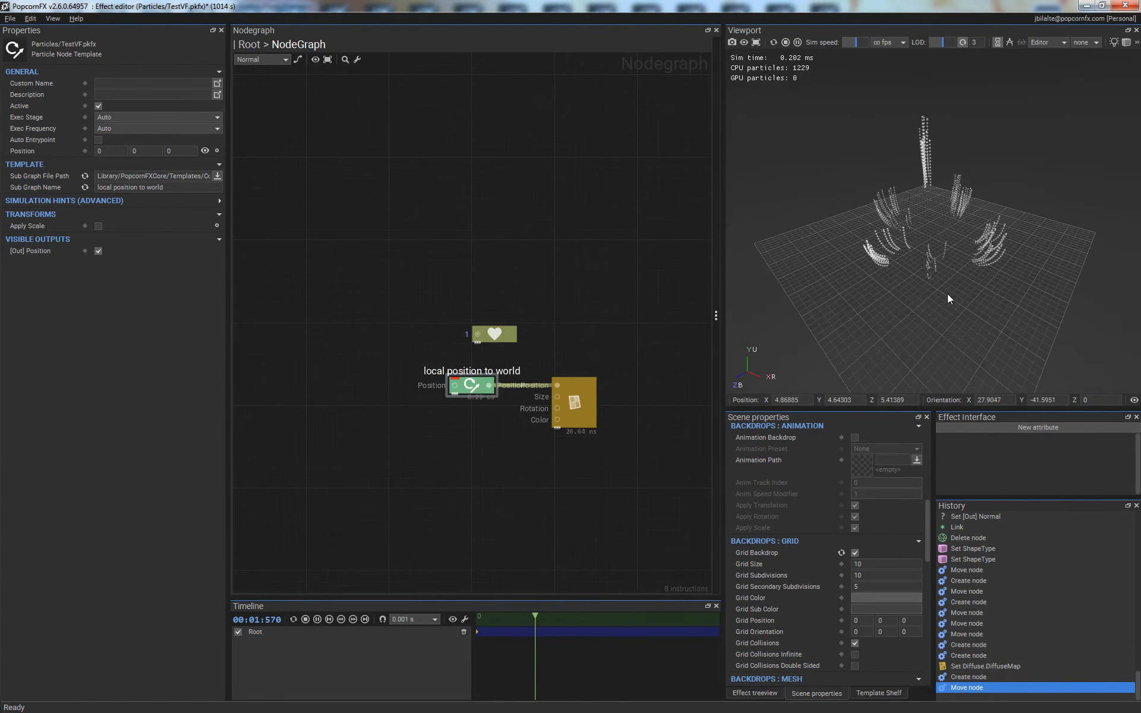
{"action": "scroll", "coordinate": [929, 272], "scroll_direction": "up", "scroll_amount": 3}
{"action": "left_click", "coordinate": [559, 541]}
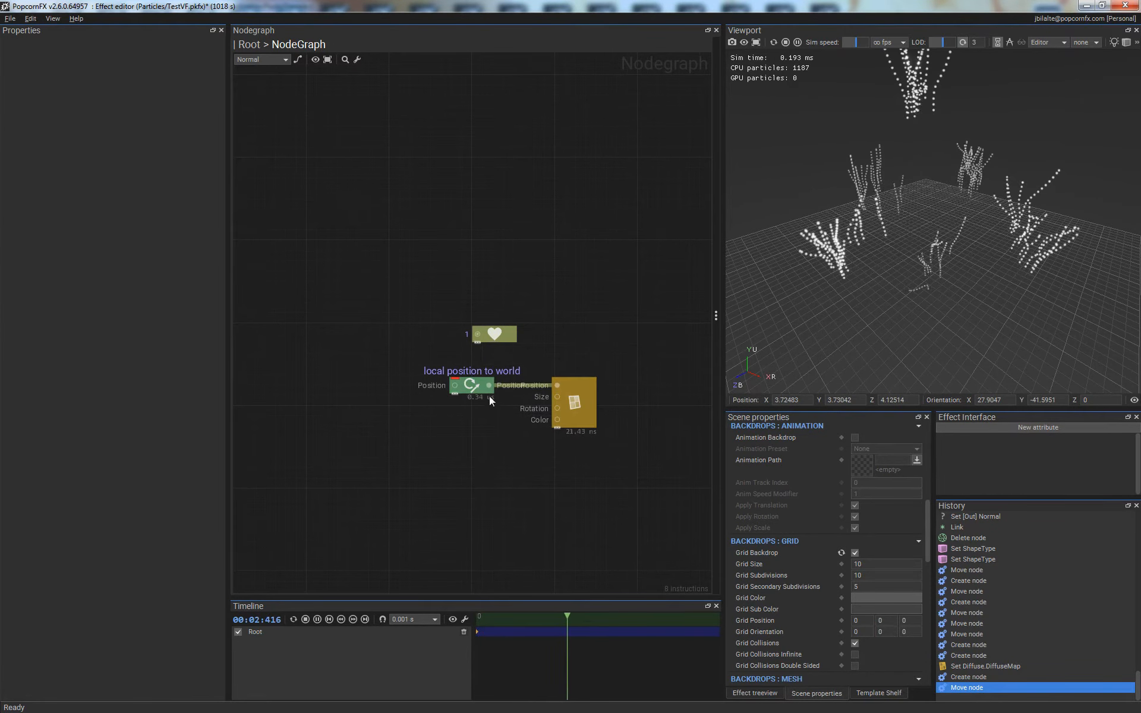
- Link a Ribbon renderer to the local position to world output, delete the billboard renderer and put the ribbon in its place
{"action": "left_click_drag", "start_coordinate": [533, 466], "coordinate": [545, 476]}
{"action": "type", "text": "ribb"}
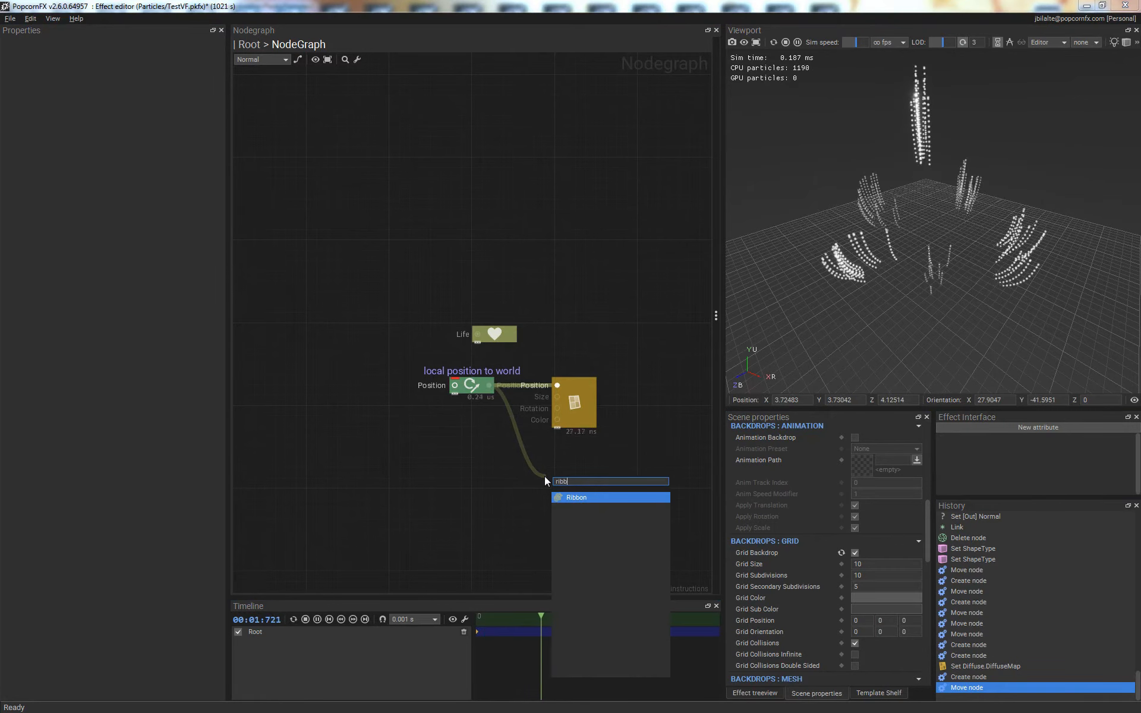
{"action": "key", "text": "Return"}
{"action": "left_click", "coordinate": [589, 404]}
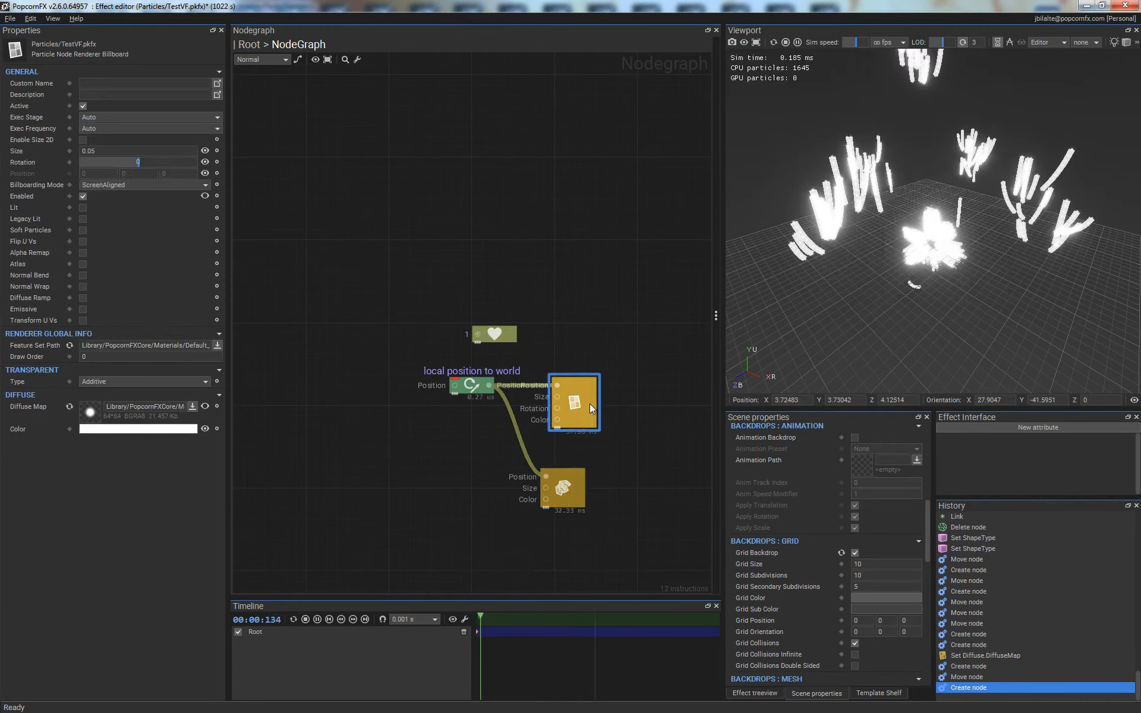
{"action": "key", "text": "Delete"}
{"action": "left_click_drag", "start_coordinate": [580, 476], "coordinate": [579, 381]}
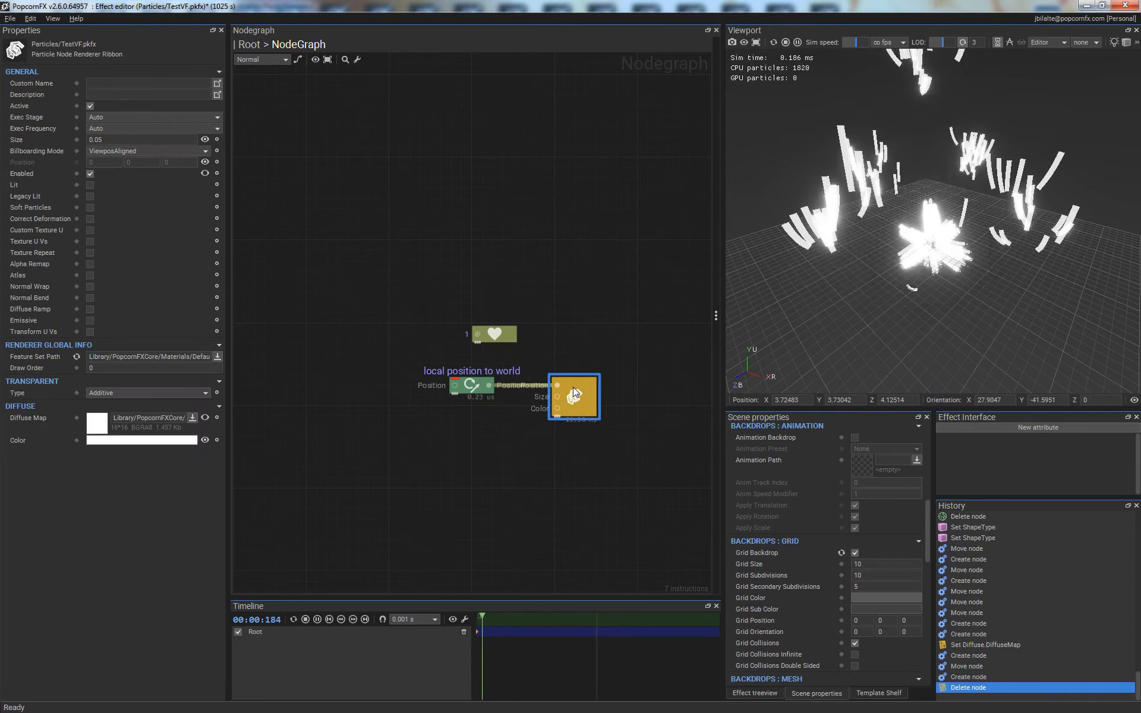
- Set the ribbon renderer's size to 0.015
{"action": "double_click", "coordinate": [100, 139]}
{"action": "type", "text": "0.015"}
{"action": "key", "text": "Return"}
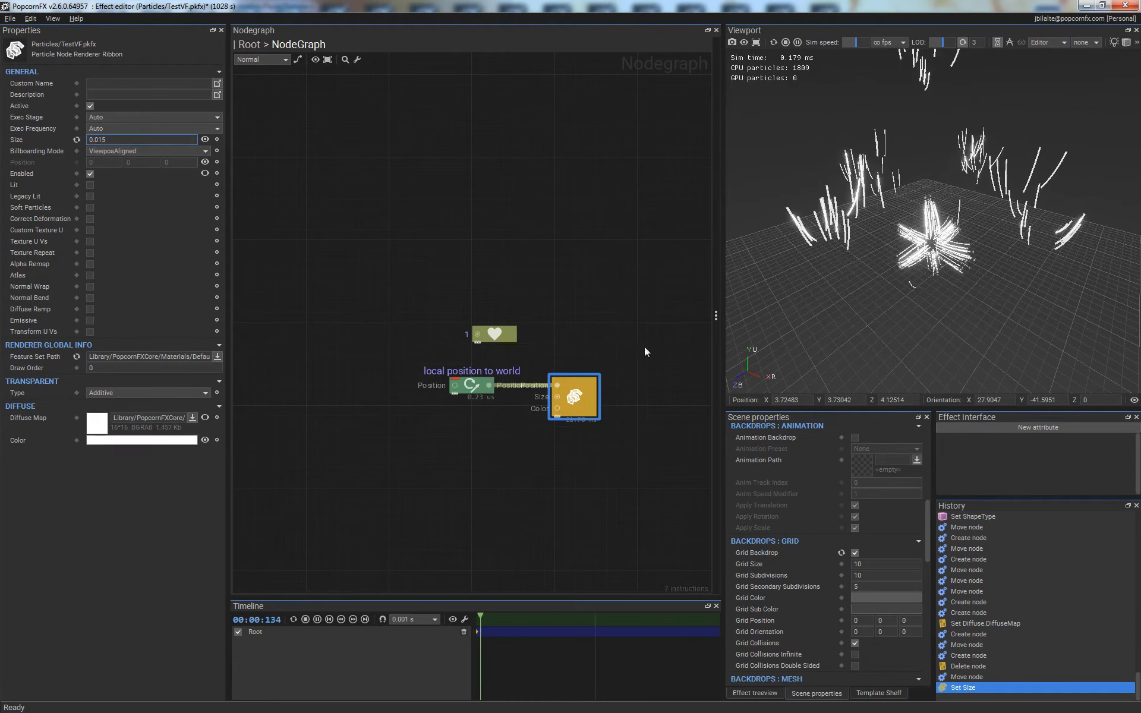
- Darken the ribbon renderer's color to mid grey, hex FF878787
{"action": "left_click", "coordinate": [589, 407]}
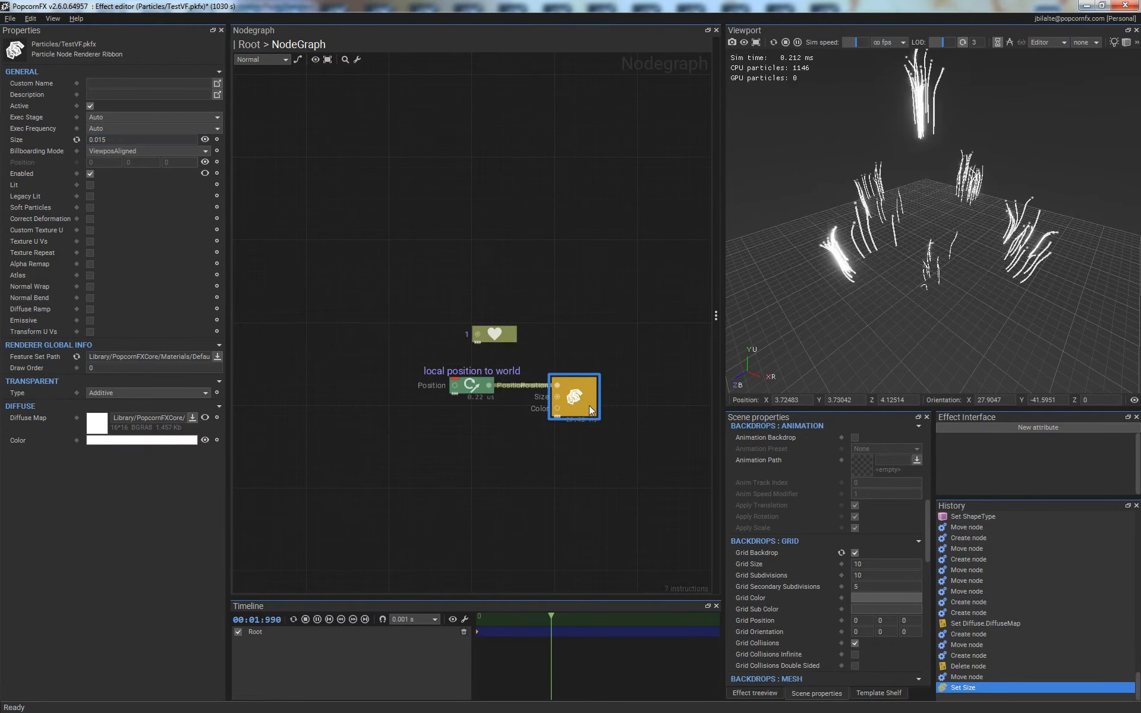
{"action": "left_click", "coordinate": [141, 439]}
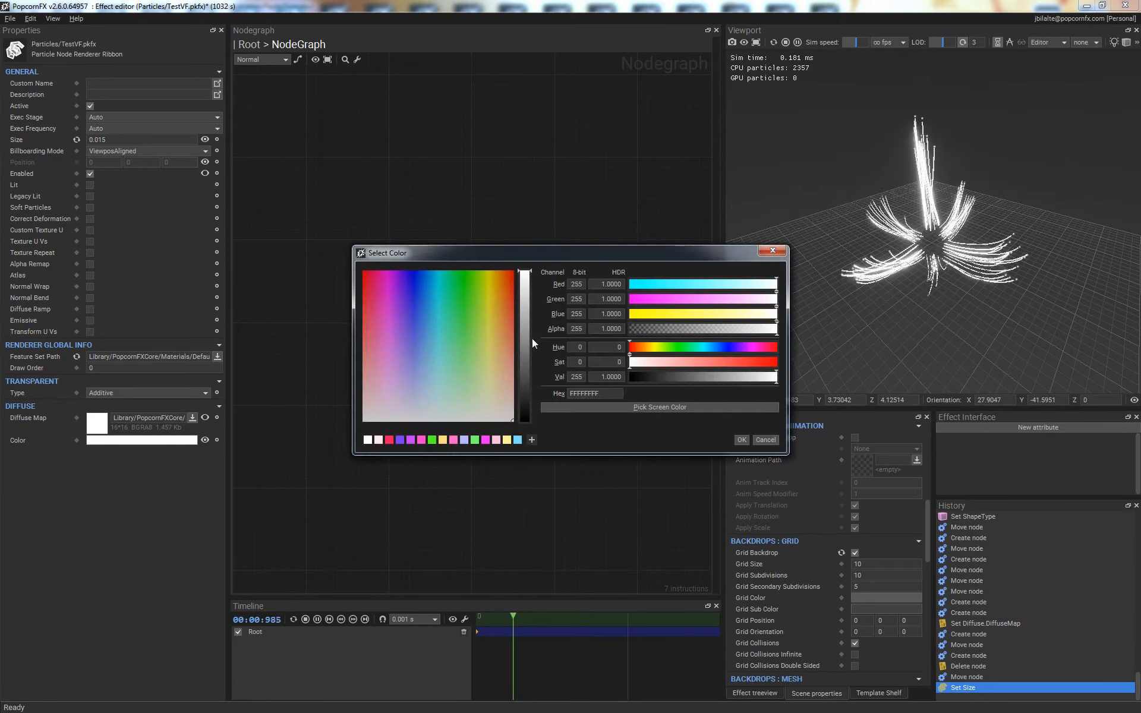
{"action": "left_click_drag", "start_coordinate": [526, 338], "coordinate": [525, 341]}
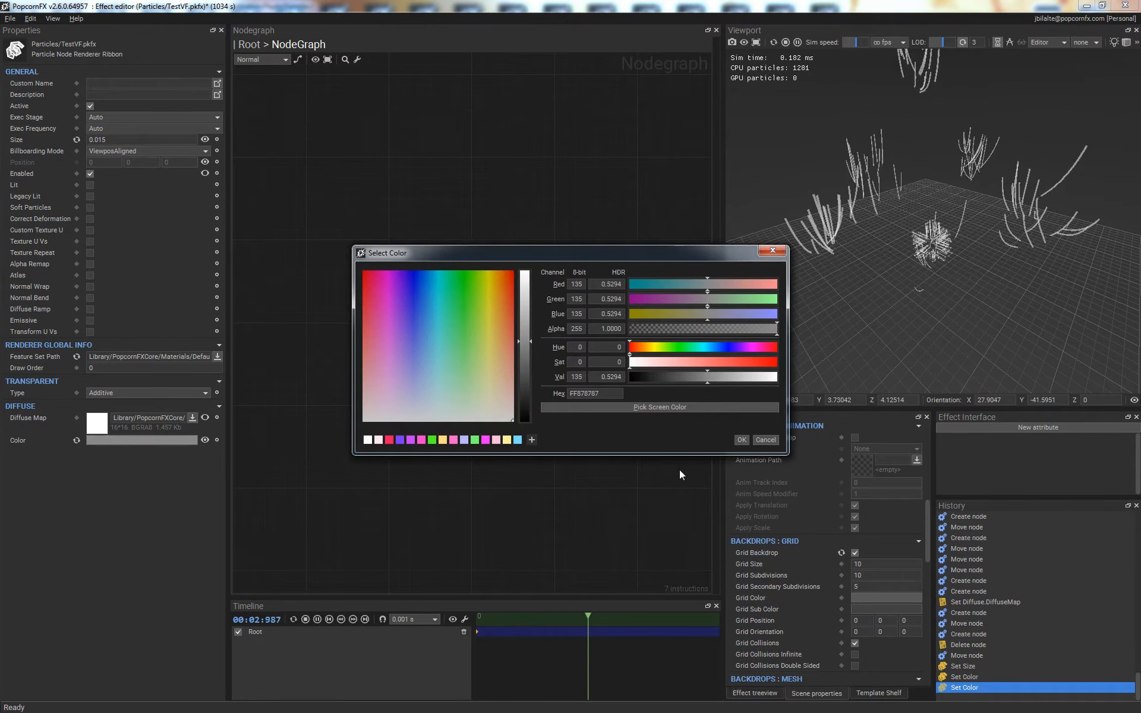
{"action": "left_click", "coordinate": [741, 441]}
{"action": "left_click", "coordinate": [609, 505]}
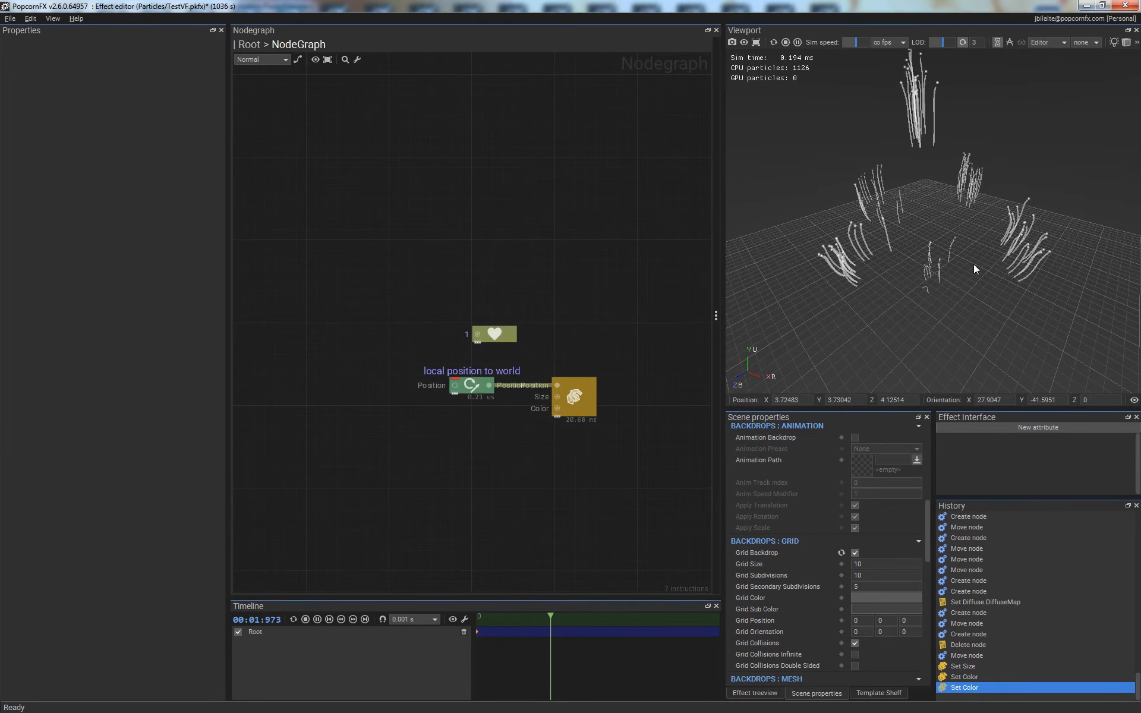
{"action": "left_click_drag", "start_coordinate": [971, 265], "coordinate": [979, 296]}
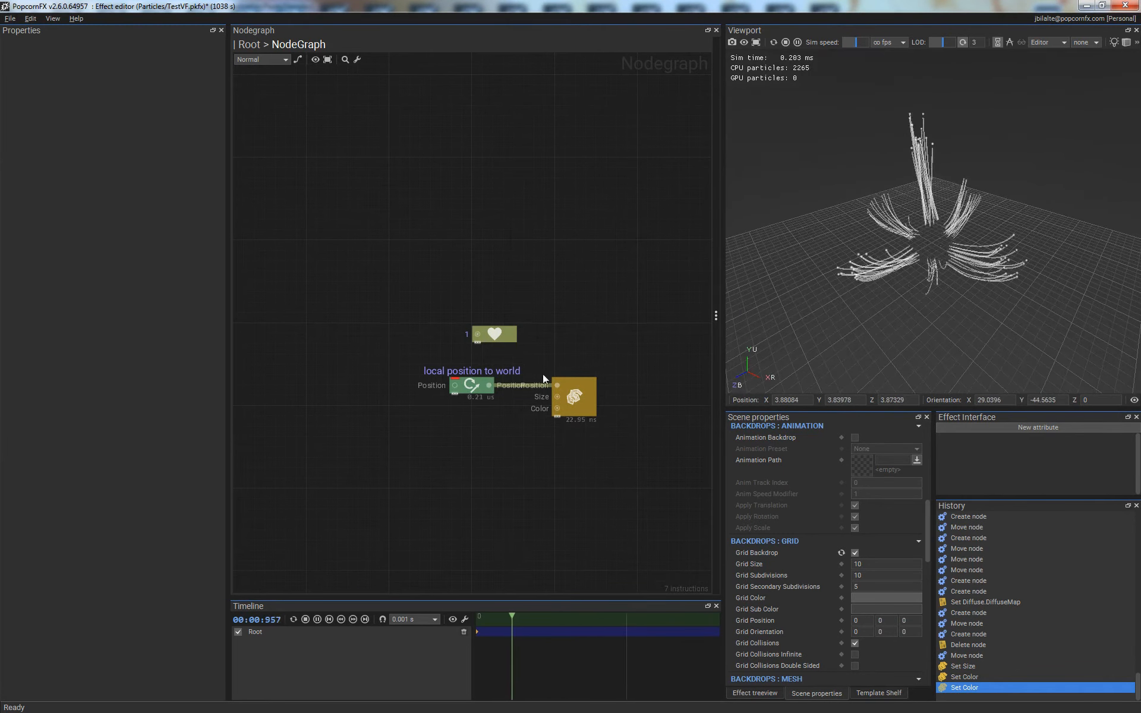
- Review the node graphs of the first and second layers, returning to the Root graph after each
{"action": "double_click", "coordinate": [534, 291]}
{"action": "left_click", "coordinate": [542, 430]}
{"action": "left_click", "coordinate": [492, 355]}
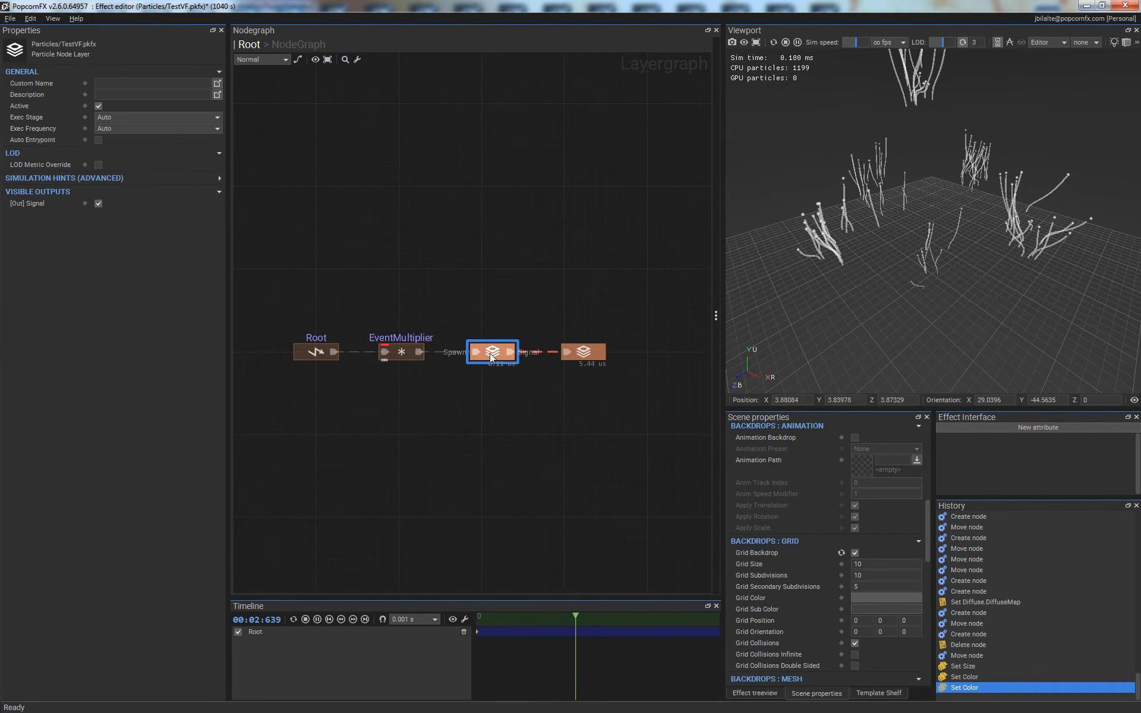
{"action": "double_click", "coordinate": [492, 353]}
{"action": "middle_click_drag", "start_coordinate": [365, 287], "coordinate": [446, 316]}
{"action": "double_click", "coordinate": [542, 293]}
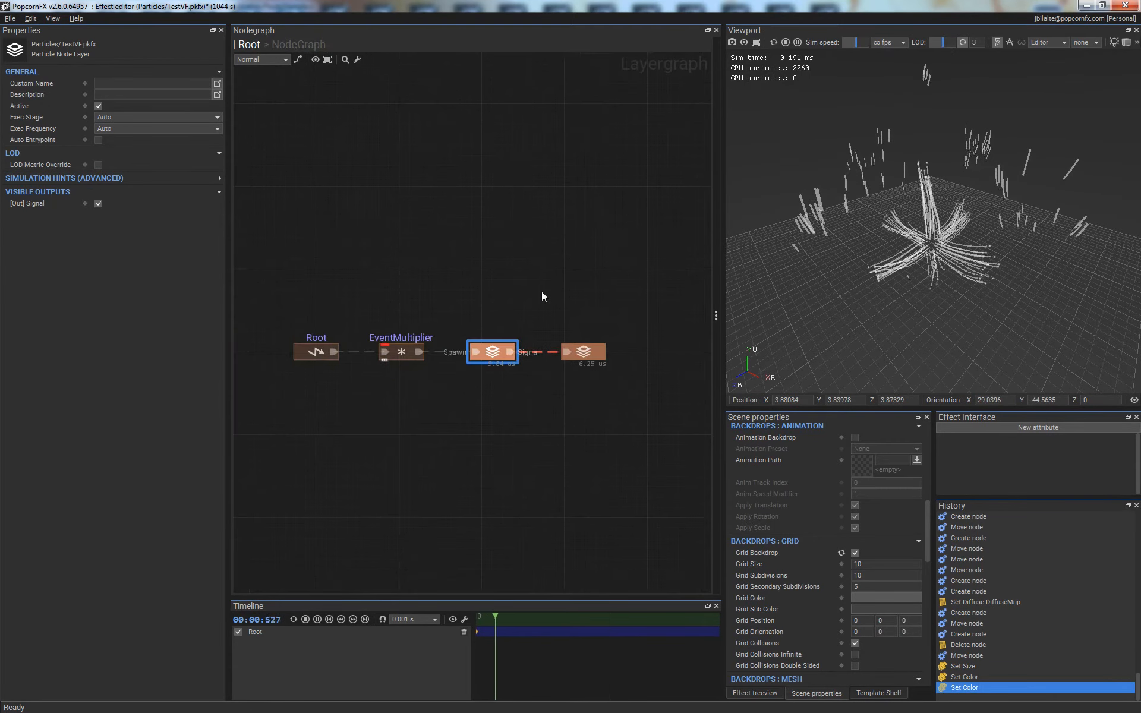
{"action": "double_click", "coordinate": [584, 352]}
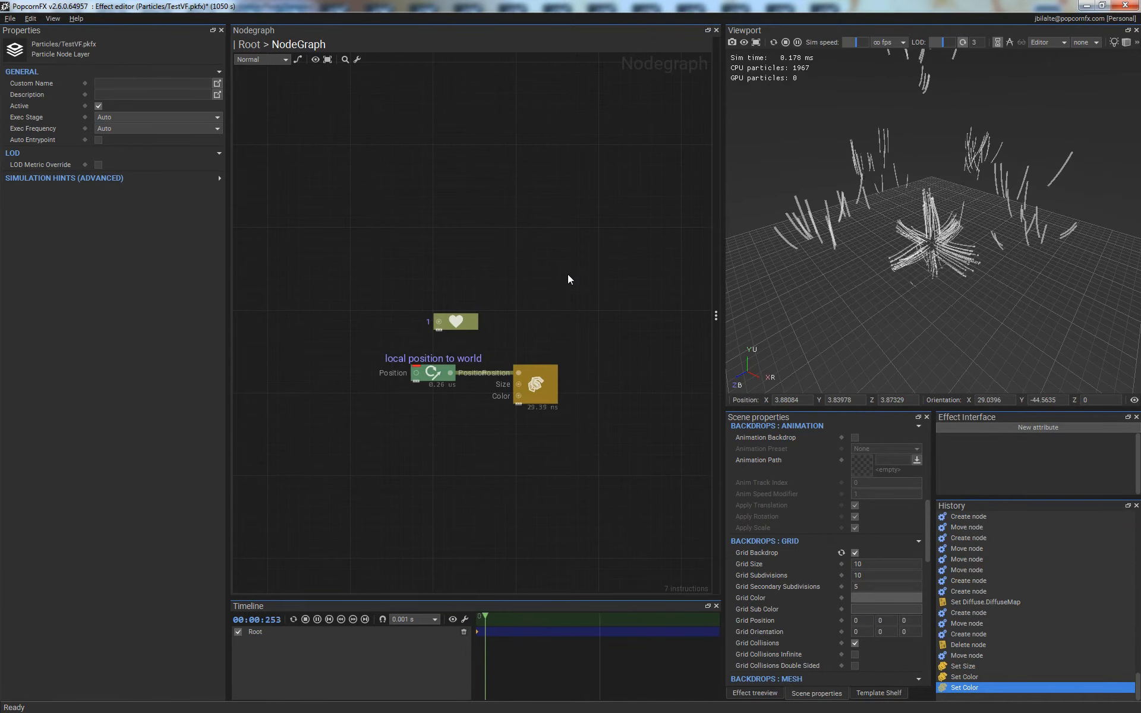
{"action": "double_click", "coordinate": [559, 291]}
{"action": "double_click", "coordinate": [529, 273]}
{"action": "double_click", "coordinate": [528, 274]}
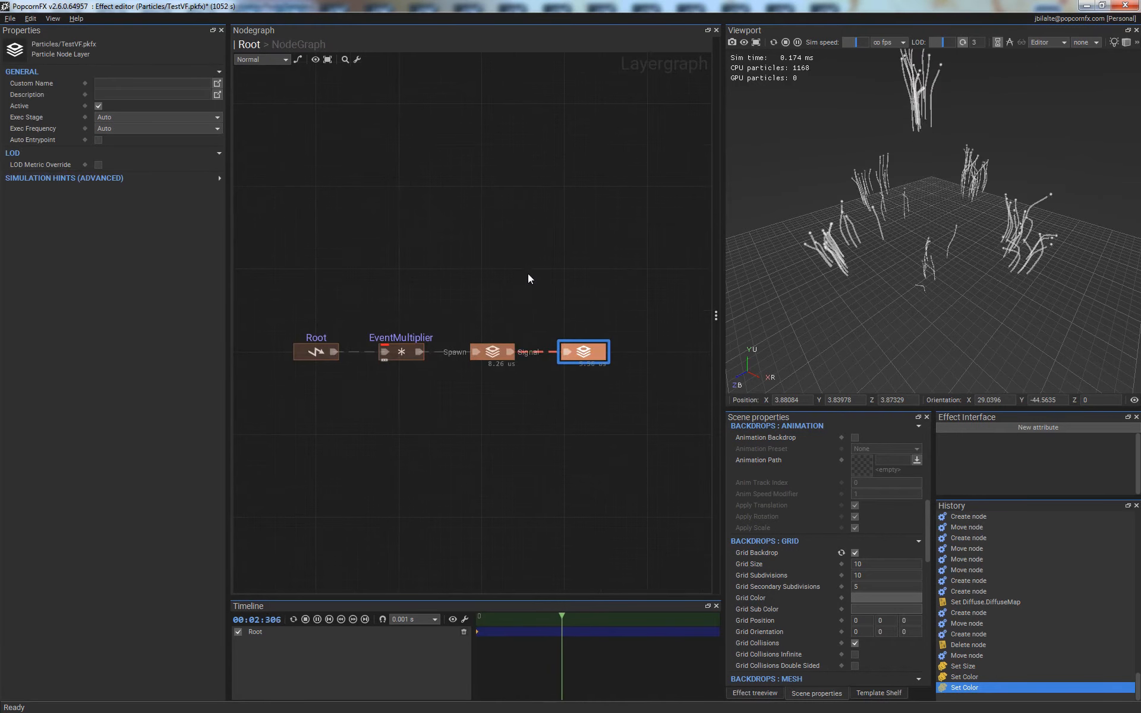
- In the first layer's node graph, change the shape sampler's shape type to CYLINDER
{"action": "double_click", "coordinate": [492, 351]}
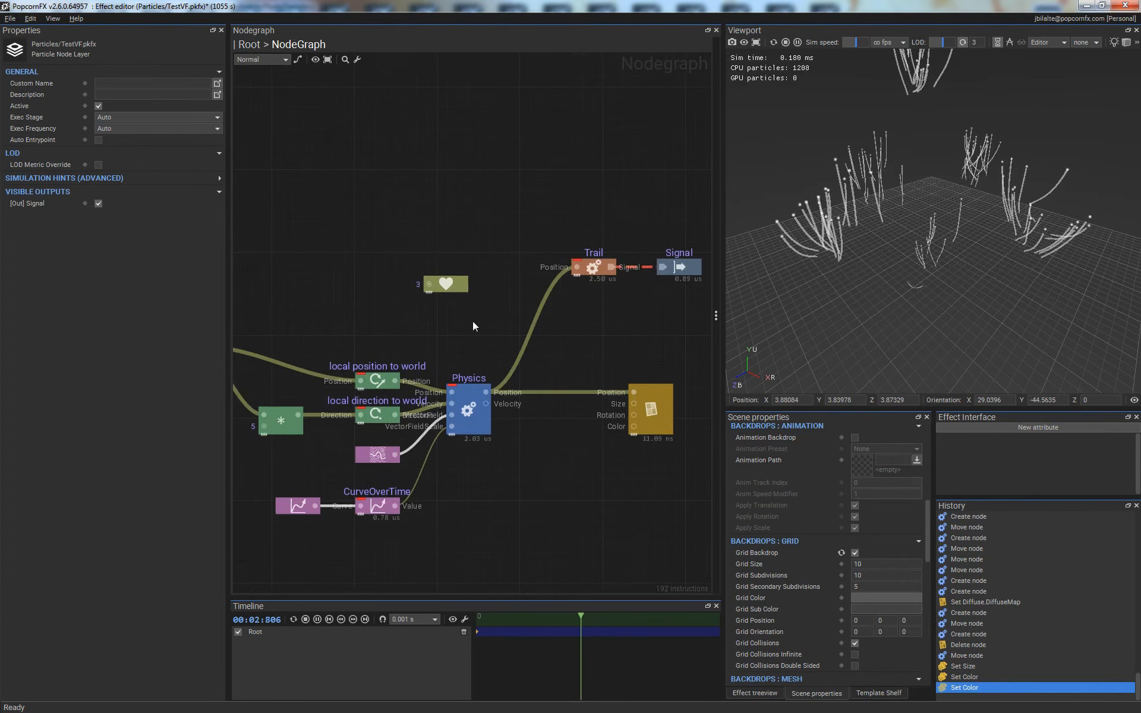
{"action": "middle_click_drag", "start_coordinate": [293, 273], "coordinate": [470, 286]}
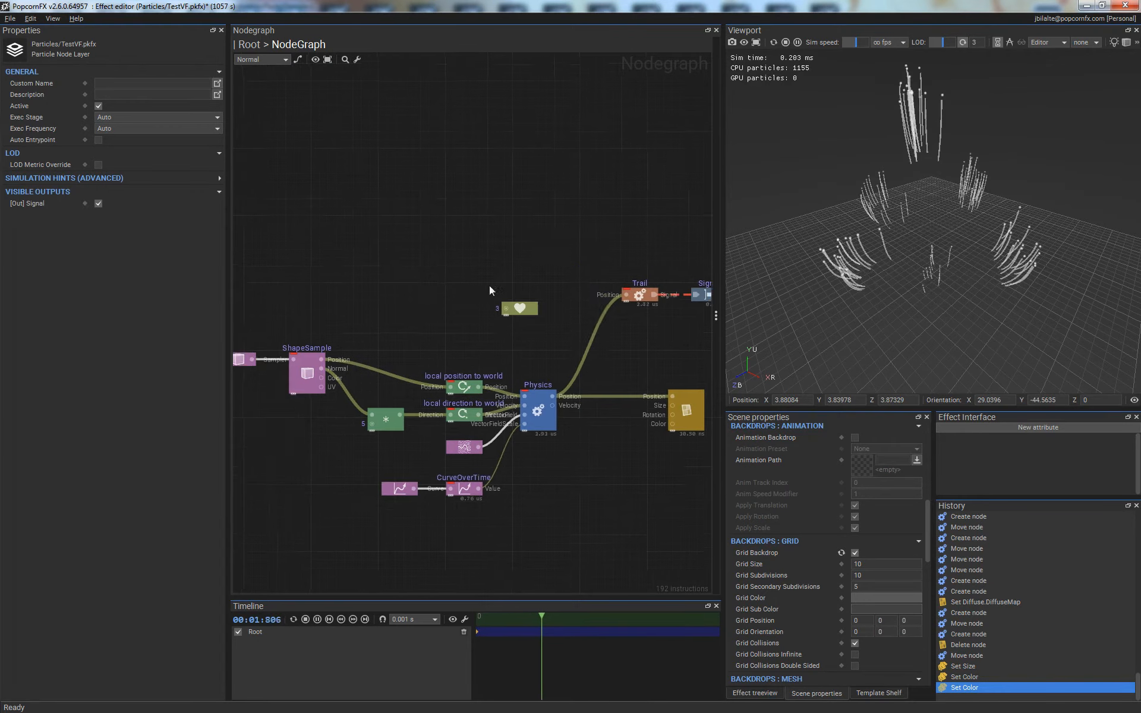
{"action": "left_click", "coordinate": [345, 354]}
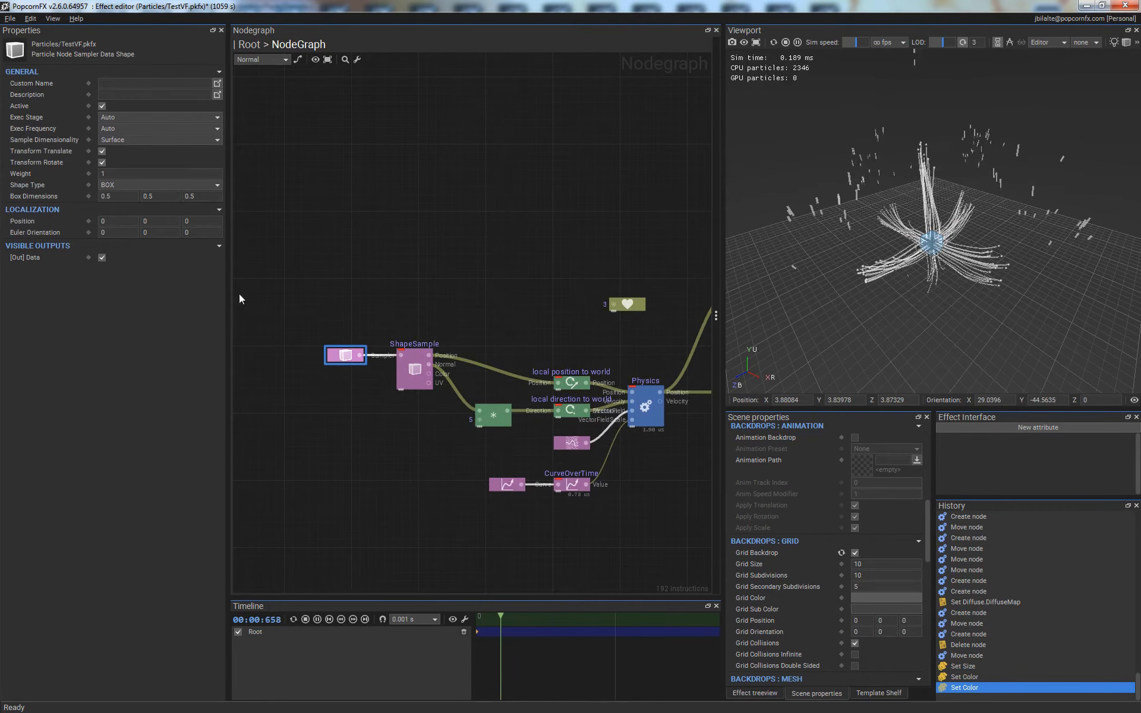
{"action": "left_click", "coordinate": [136, 184]}
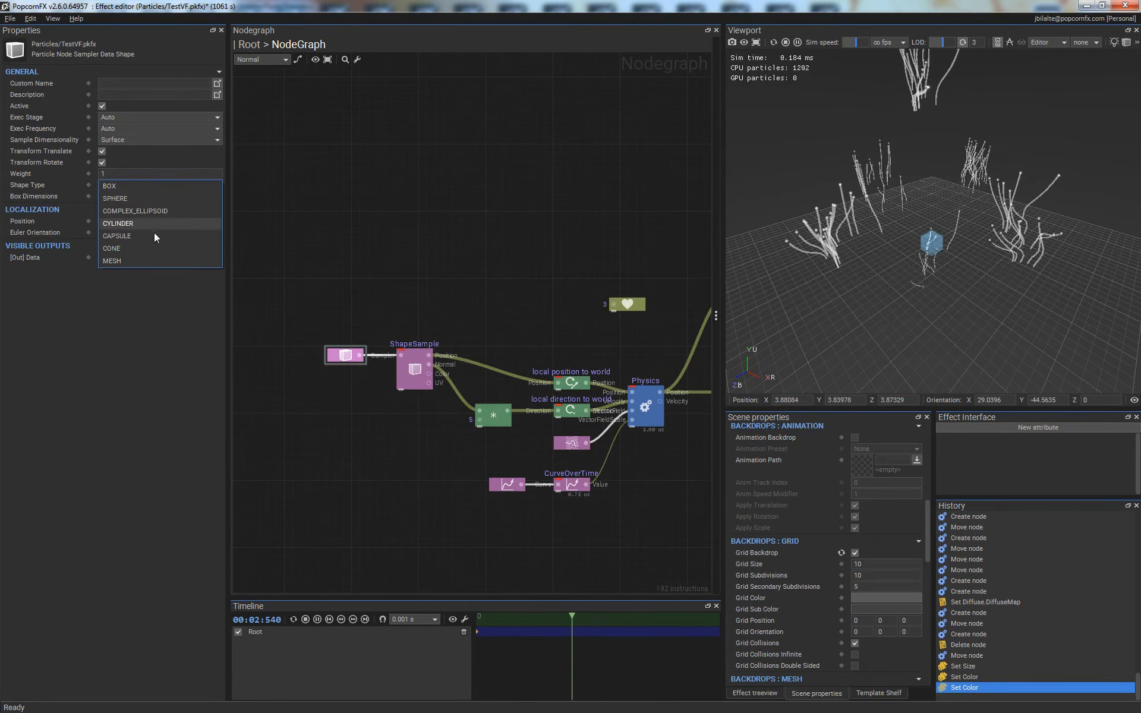
{"action": "left_click", "coordinate": [146, 227]}
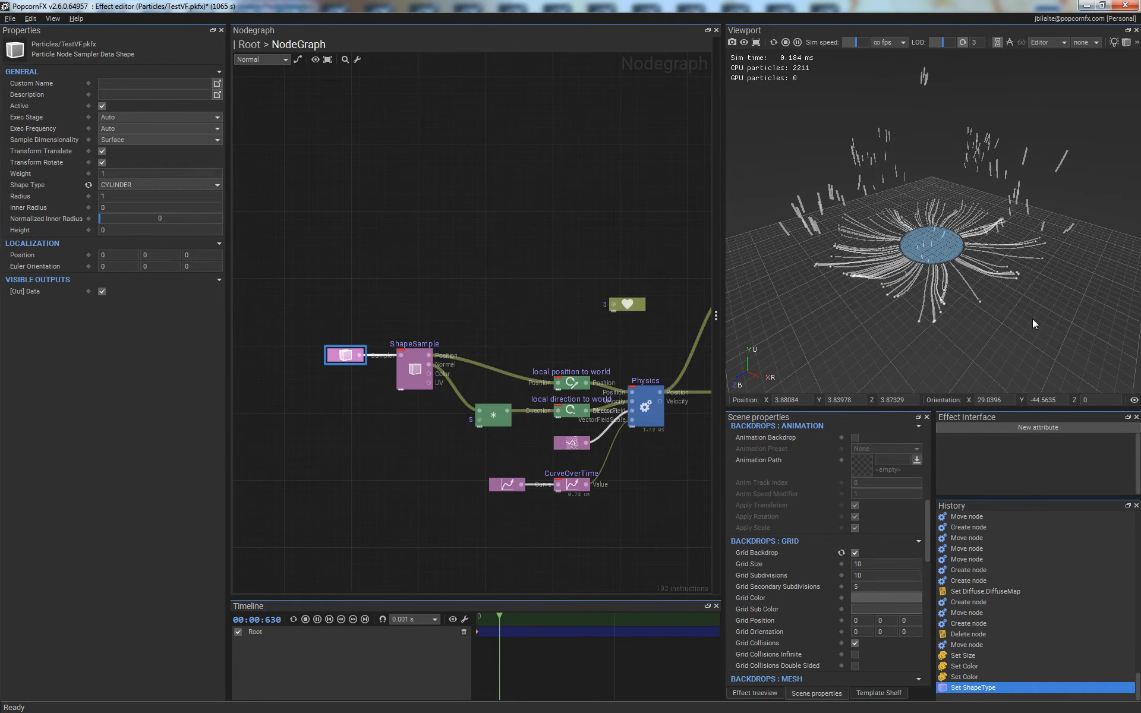
- Set the strength of the turbulence sampler feeding the Physics node to 0.2
{"action": "left_click_drag", "start_coordinate": [980, 269], "coordinate": [997, 315]}
{"action": "scroll", "coordinate": [987, 292], "scroll_direction": "up", "scroll_amount": 4}
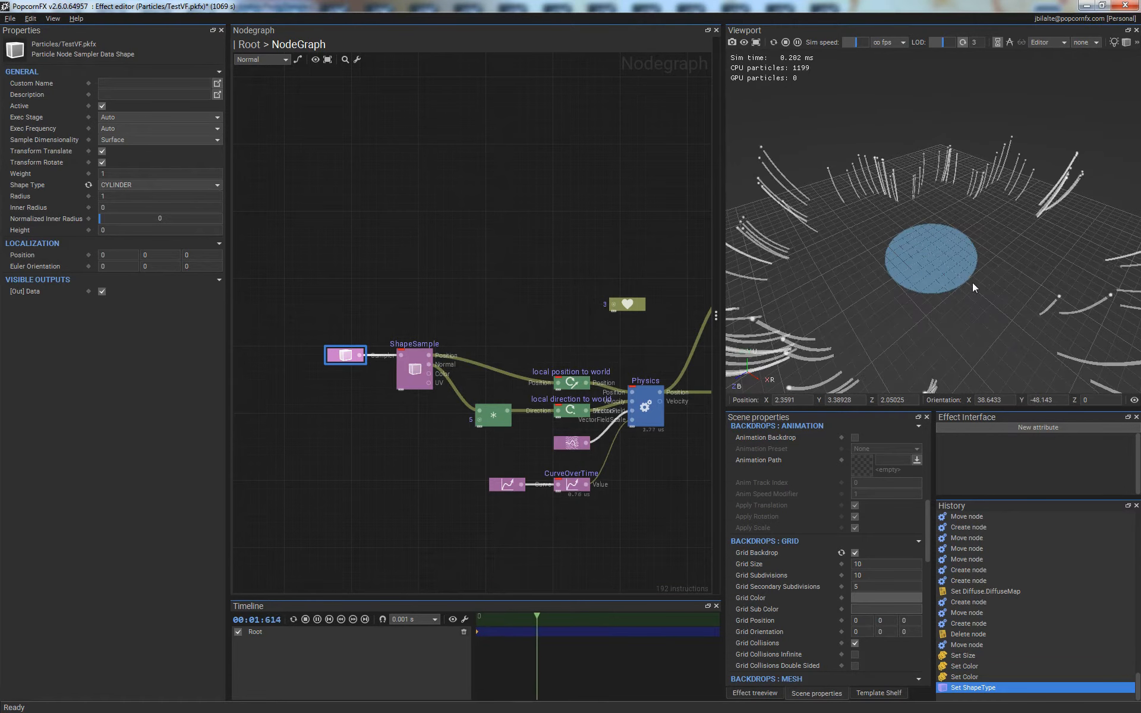
{"action": "left_click_drag", "start_coordinate": [970, 314], "coordinate": [978, 272]}
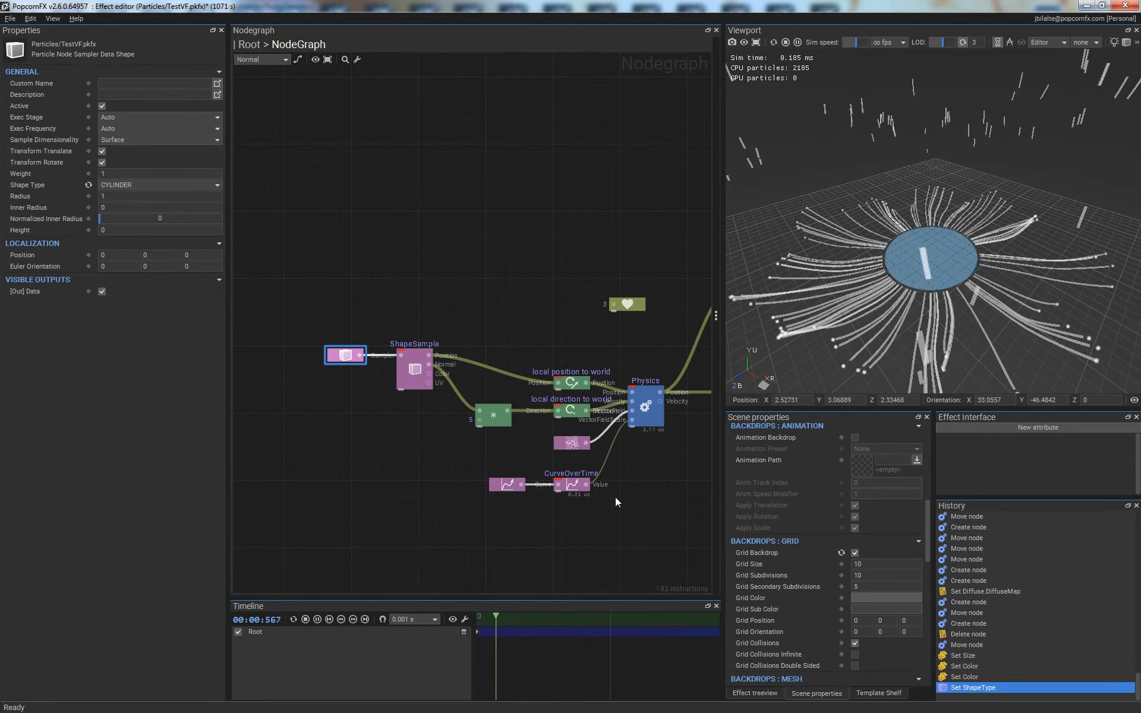
{"action": "left_click", "coordinate": [568, 445]}
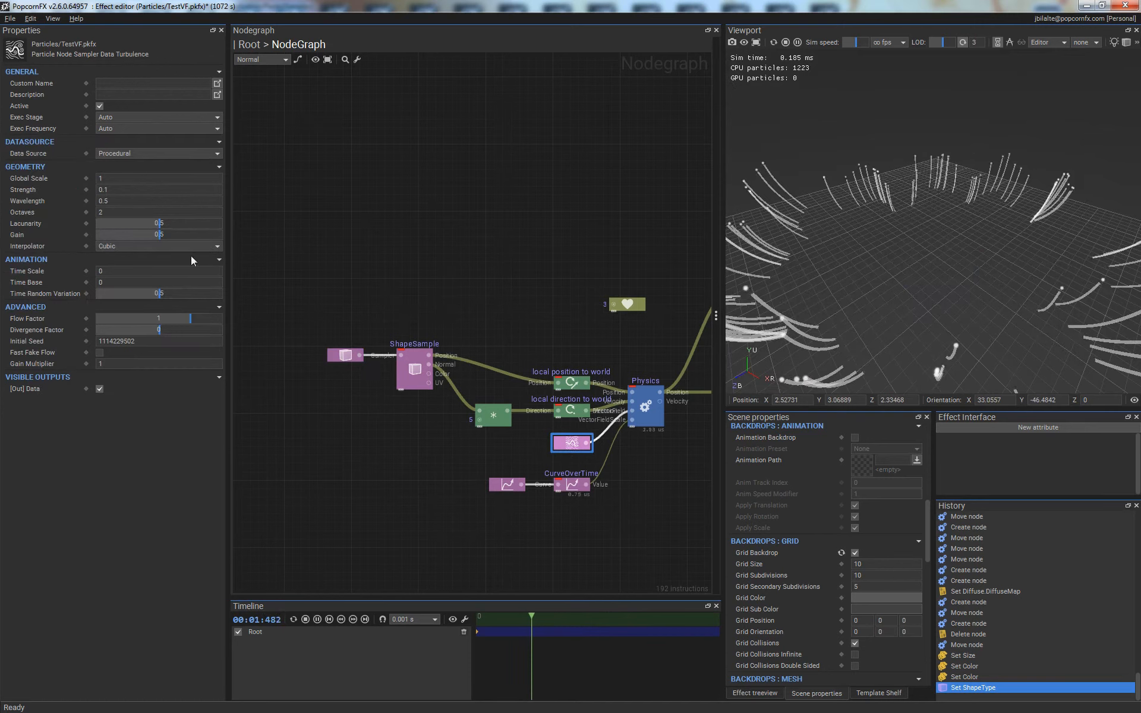
{"action": "left_click", "coordinate": [120, 189]}
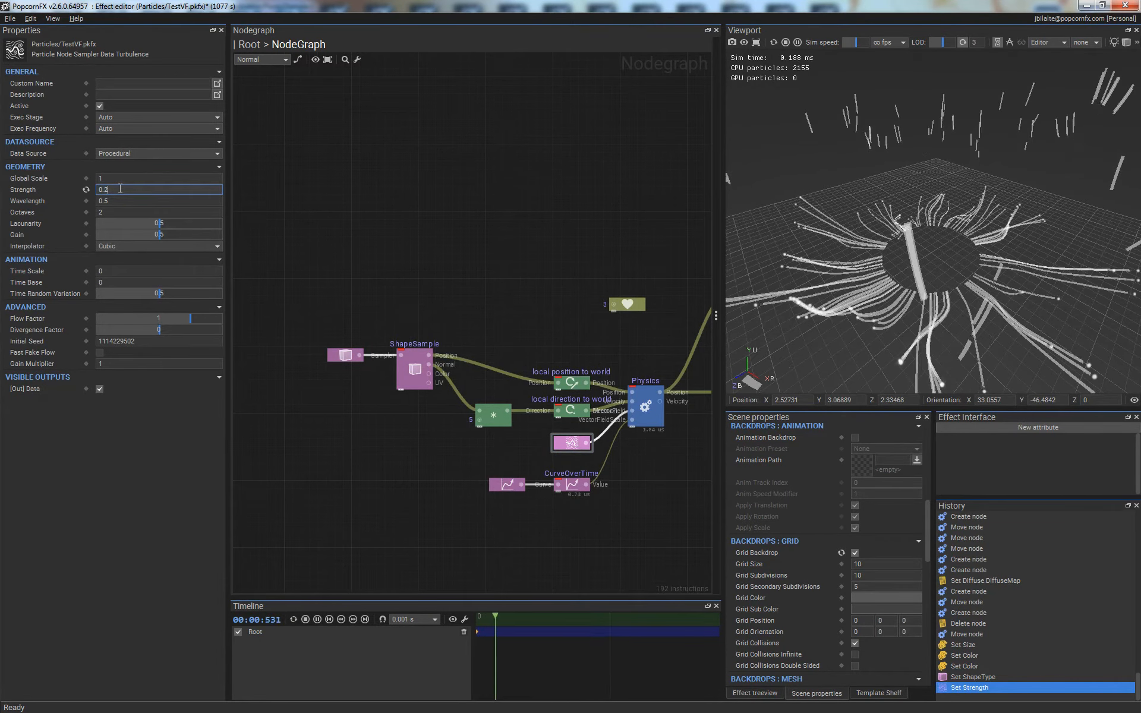
- In the curve feeding CurveOverTime, raise the first knot to about 14 and move the second knot to about time 0.96, value 0.2
{"action": "double_click", "coordinate": [507, 484]}
{"action": "left_click", "coordinate": [319, 176]}
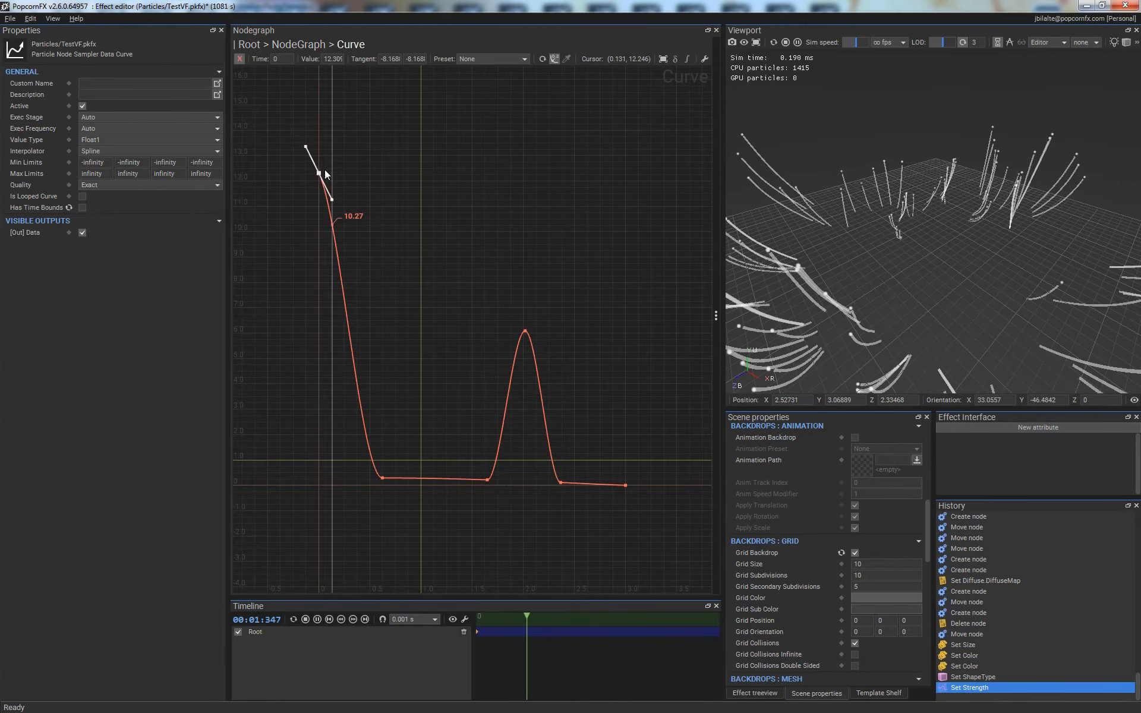
{"action": "left_click_drag", "start_coordinate": [320, 174], "coordinate": [323, 123]}
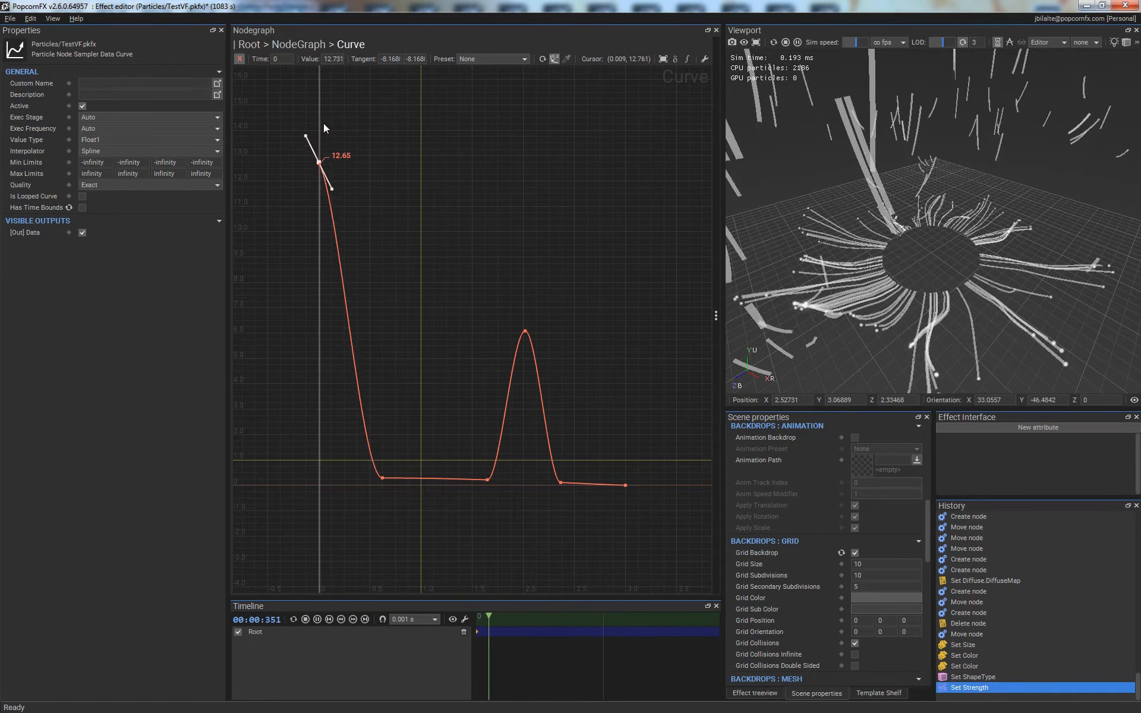
{"action": "left_click", "coordinate": [382, 478]}
{"action": "left_click_drag", "start_coordinate": [384, 478], "coordinate": [416, 479]}
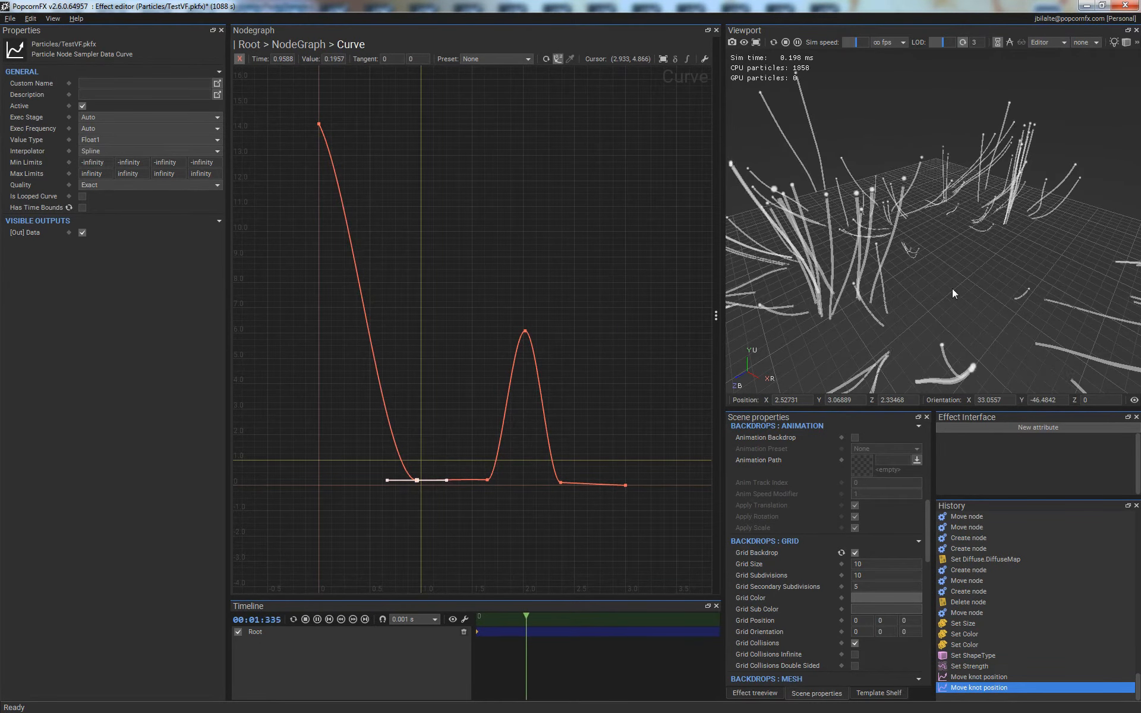
- Shift the curve's second knot slightly earlier in time and return to the layer's node graph
{"action": "scroll", "coordinate": [962, 287], "scroll_direction": "up", "scroll_amount": 2}
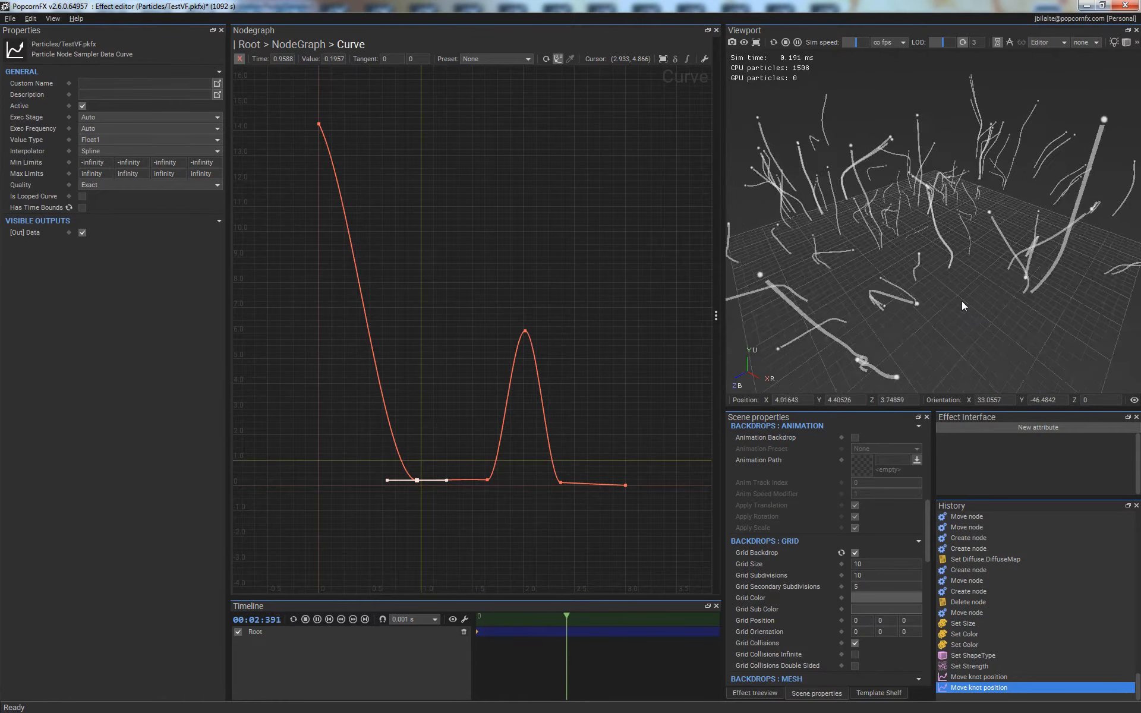
{"action": "scroll", "coordinate": [961, 301], "scroll_direction": "up", "scroll_amount": 2}
{"action": "left_click_drag", "start_coordinate": [416, 480], "coordinate": [401, 481]}
{"action": "left_click", "coordinate": [450, 395]}
{"action": "double_click", "coordinate": [485, 354]}
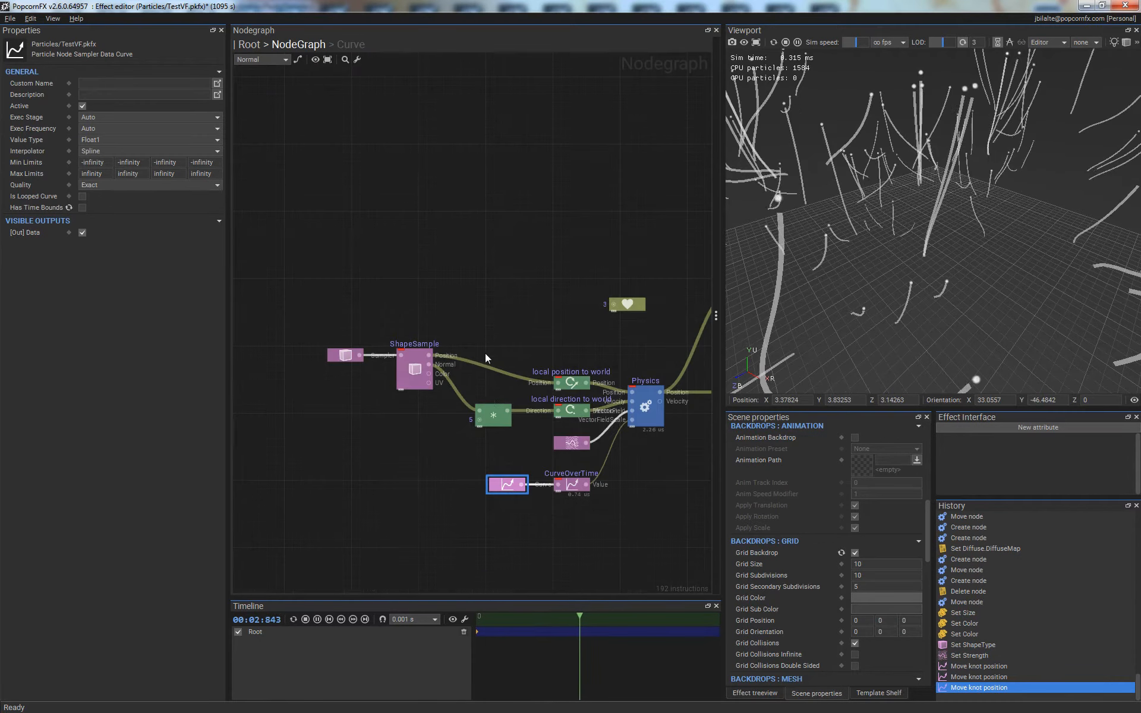
- Return to the Root graph and set the EventMultiplier's spawn count to 1000
{"action": "double_click", "coordinate": [500, 316]}
{"action": "left_click", "coordinate": [403, 355]}
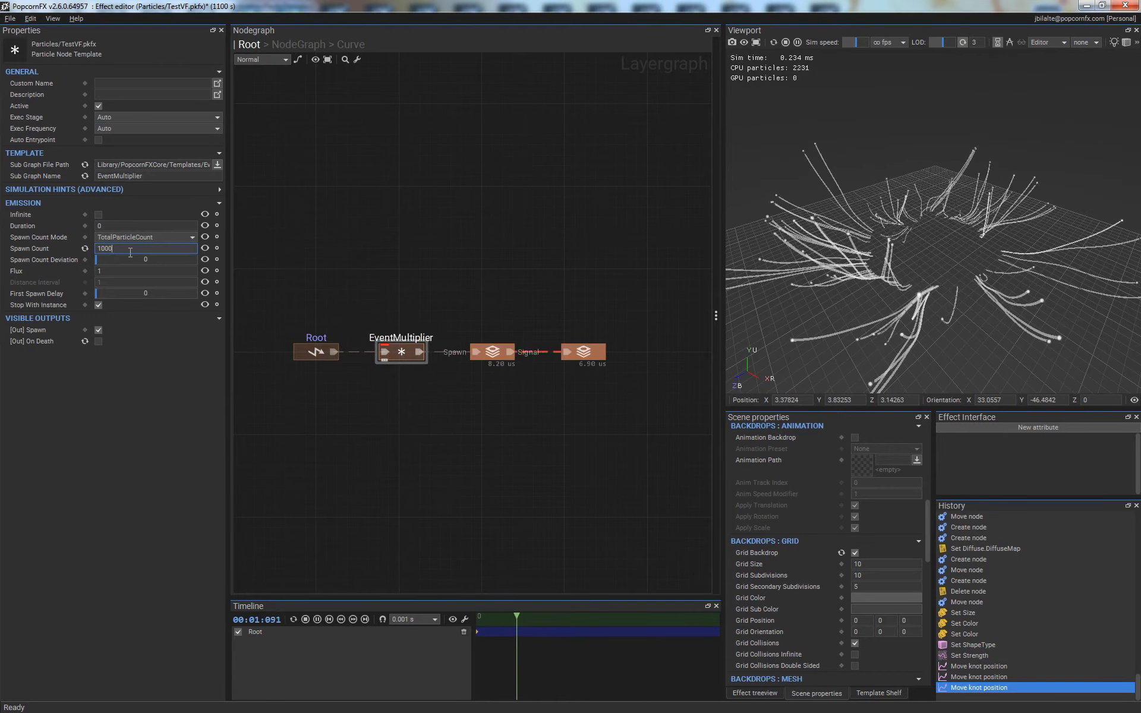
{"action": "key", "text": "Return"}
{"action": "left_click", "coordinate": [539, 407]}
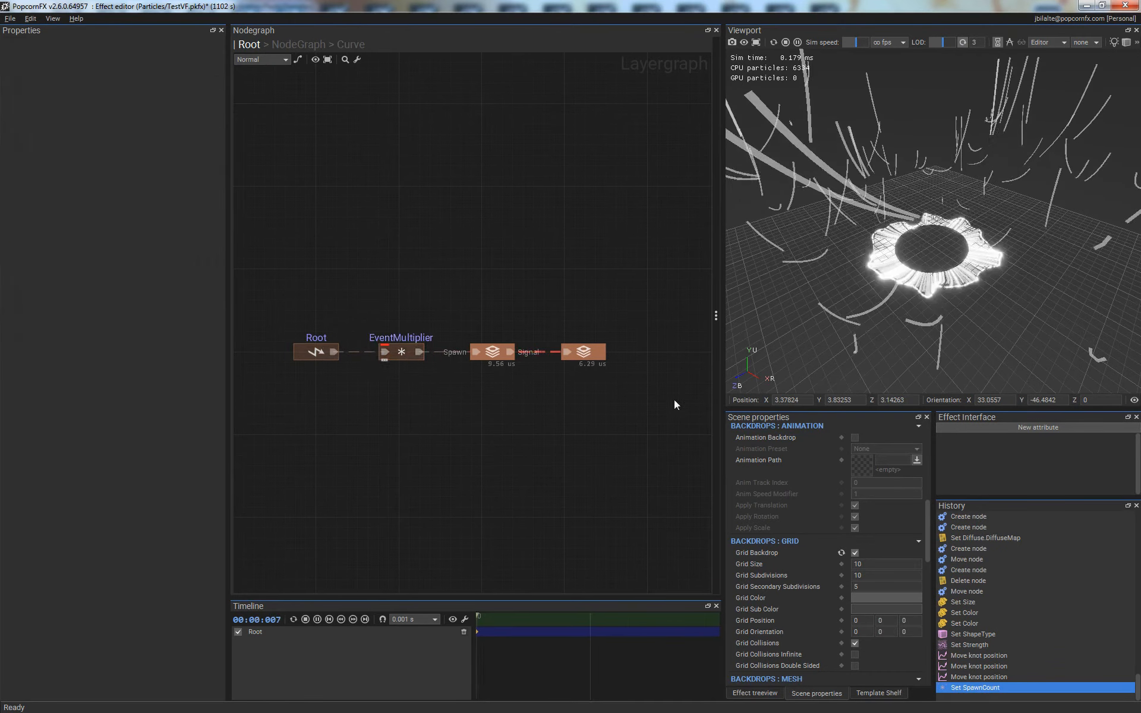
{"action": "left_click_drag", "start_coordinate": [947, 309], "coordinate": [972, 236]}
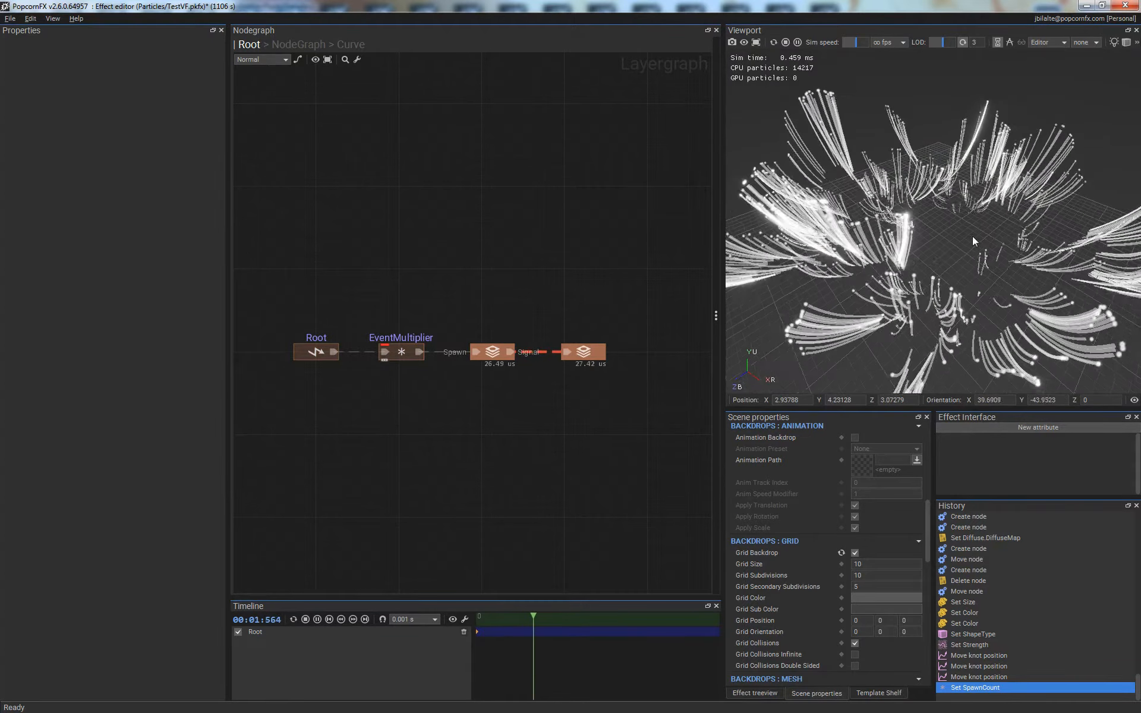
- In the second layer, add a CurveOverTime node feeding the ribbon renderer's Color input and place it with its curve sampler beside the renderer
{"action": "left_click", "coordinate": [589, 351]}
{"action": "double_click", "coordinate": [590, 351]}
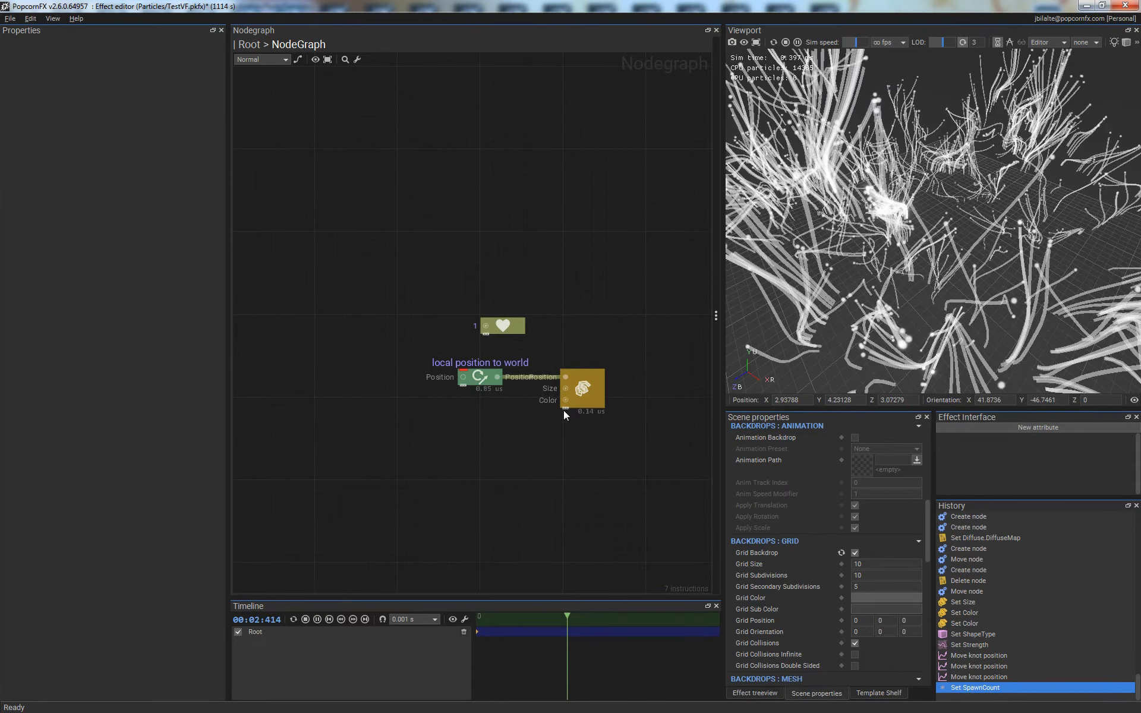
{"action": "left_click_drag", "start_coordinate": [565, 400], "coordinate": [523, 438]}
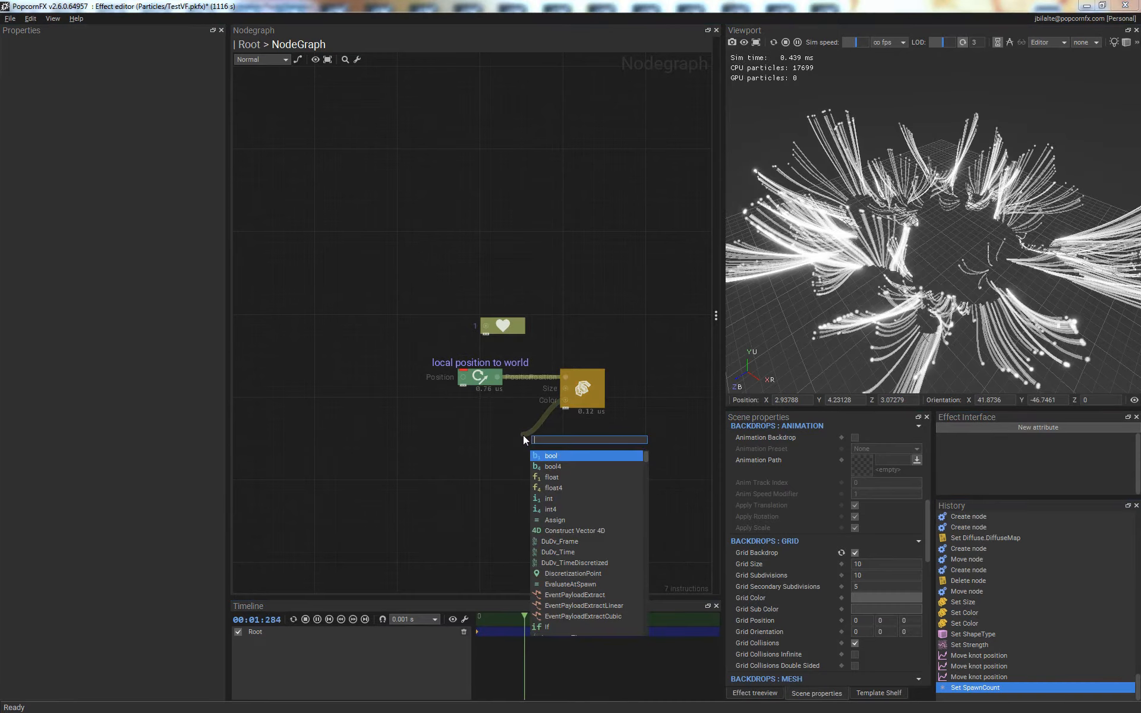
{"action": "type", "text": "curve"}
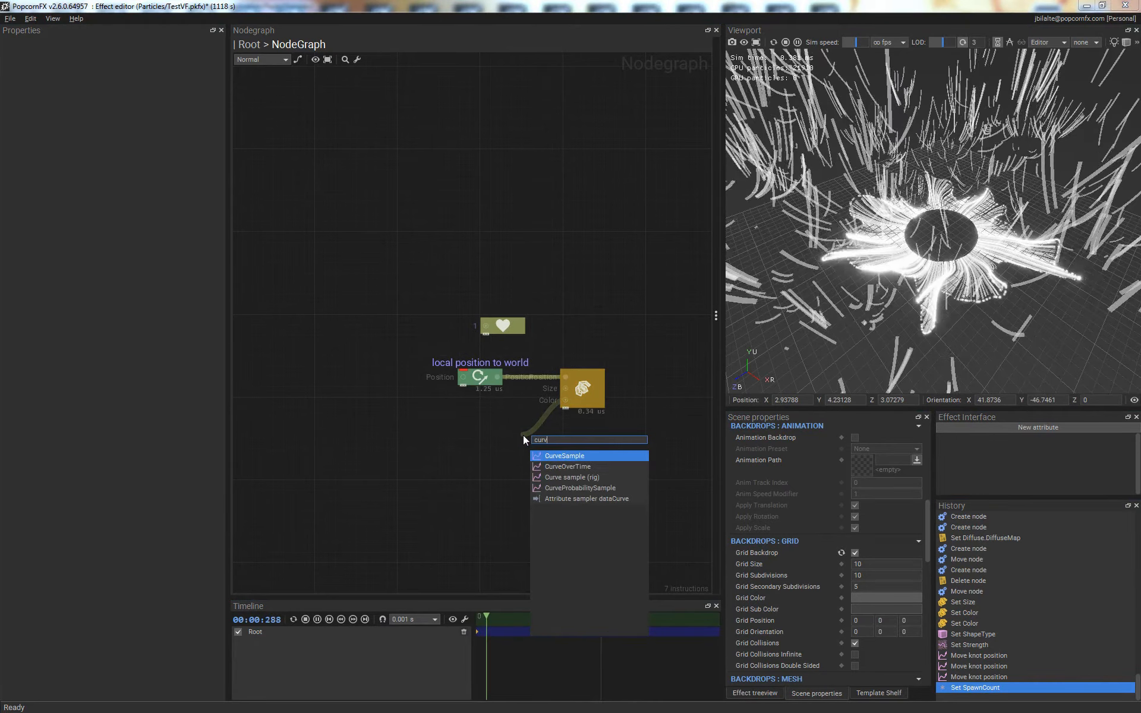
{"action": "key", "text": "Down"}
{"action": "key", "text": "Down"}
{"action": "key", "text": "Return"}
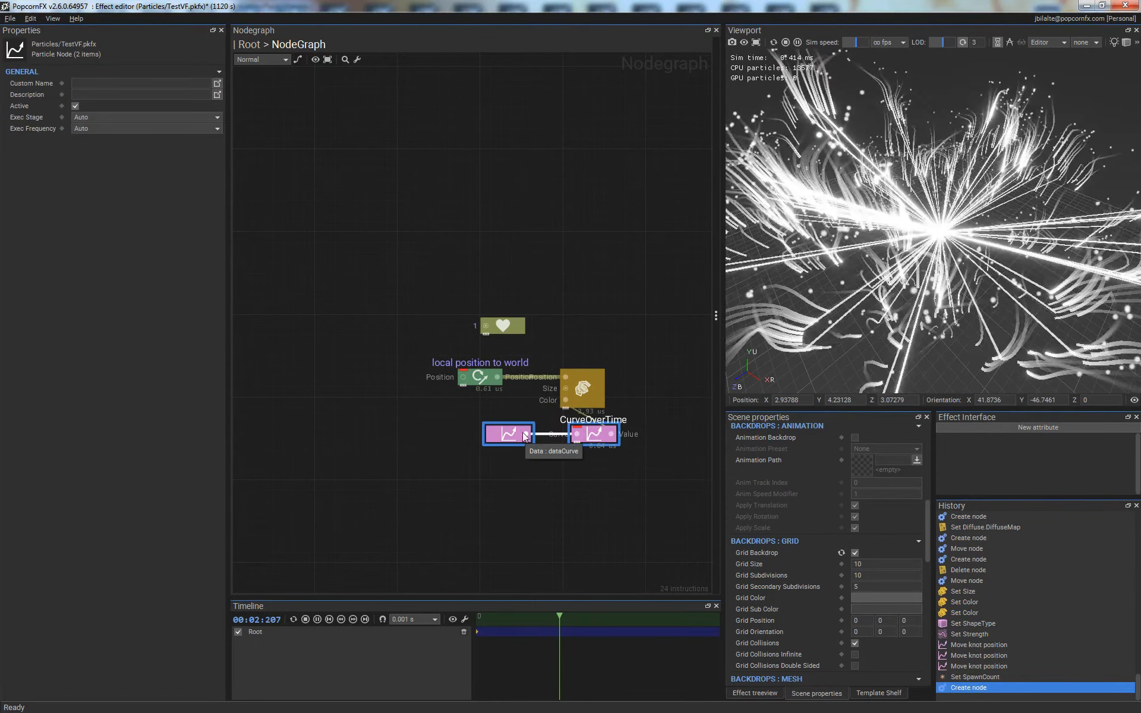
{"action": "left_click_drag", "start_coordinate": [524, 438], "coordinate": [427, 449]}
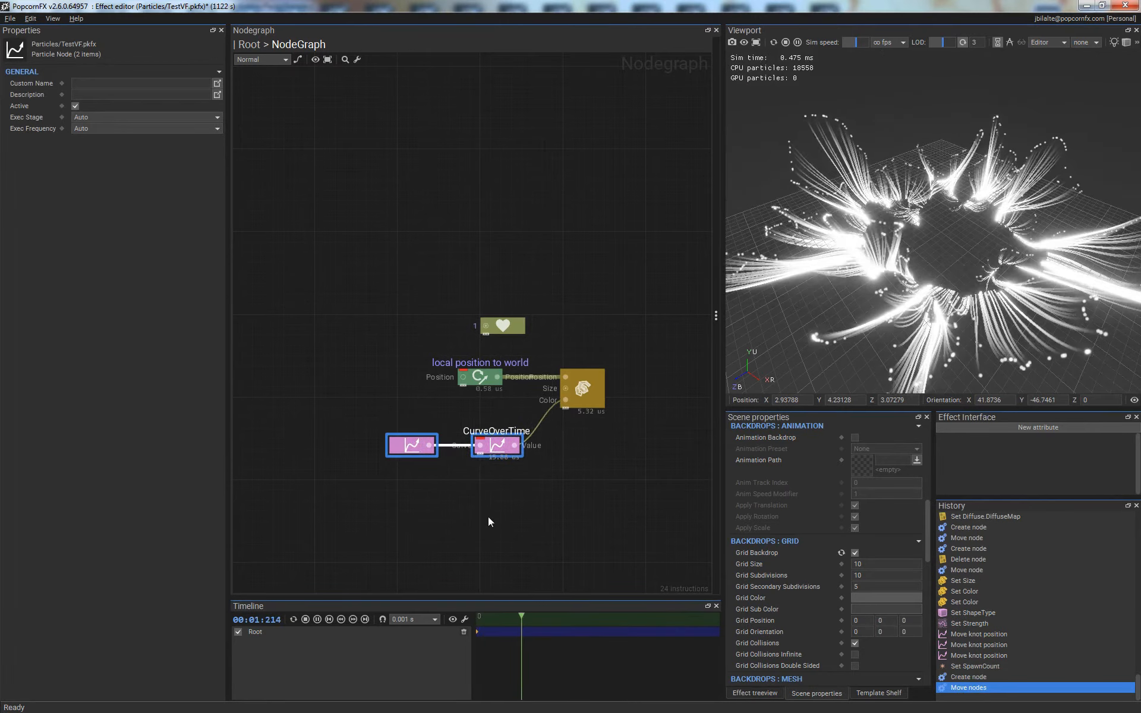
{"action": "left_click", "coordinate": [487, 516]}
- Open the curve feeding CurveOverTime, try the 04 - EaseIn (inv) preset and replace it with 02 - Linear (inv)
{"action": "left_click", "coordinate": [410, 445]}
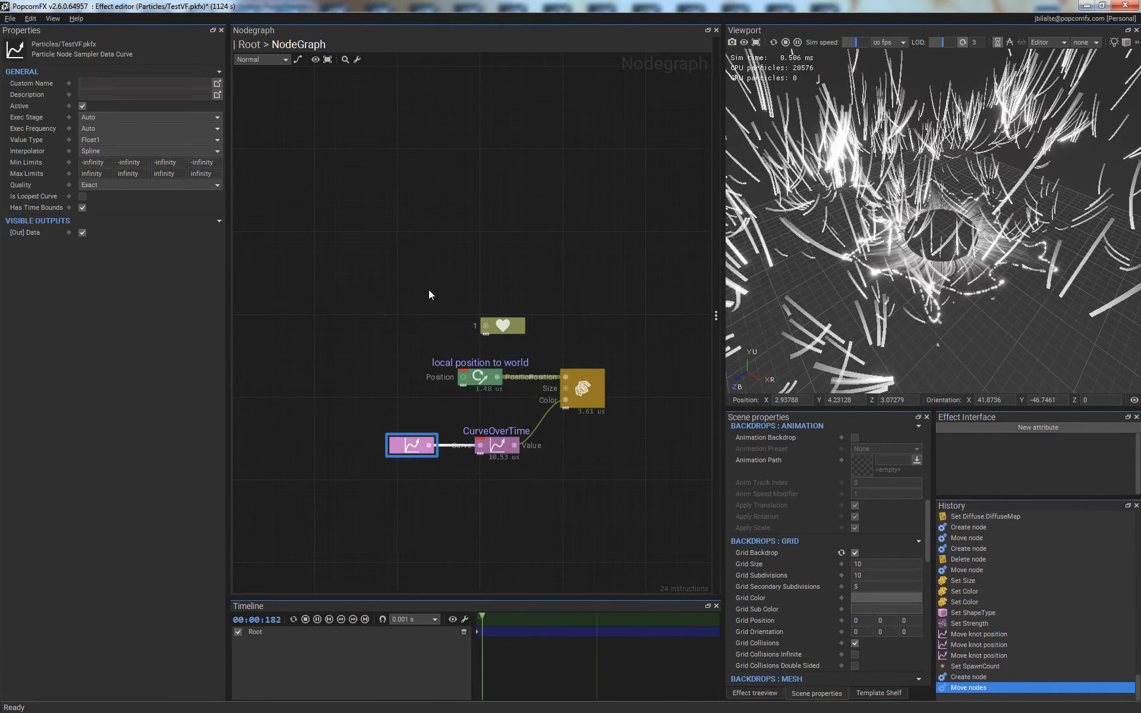
{"action": "double_click", "coordinate": [409, 447]}
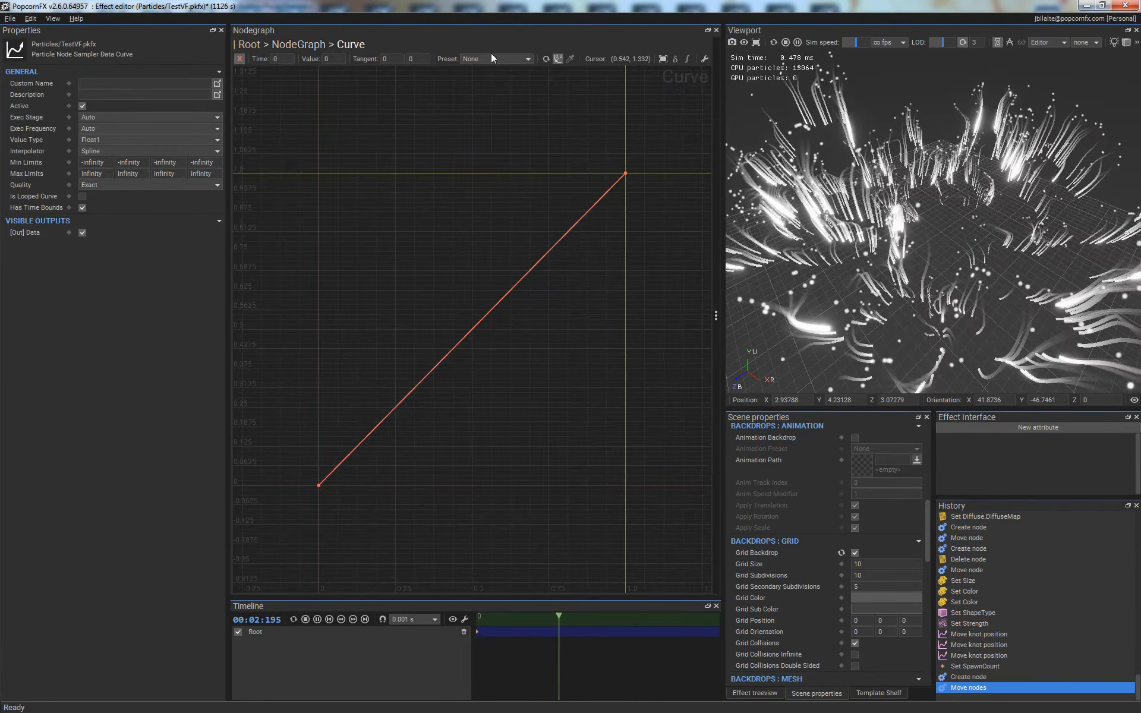
{"action": "left_click", "coordinate": [490, 57]}
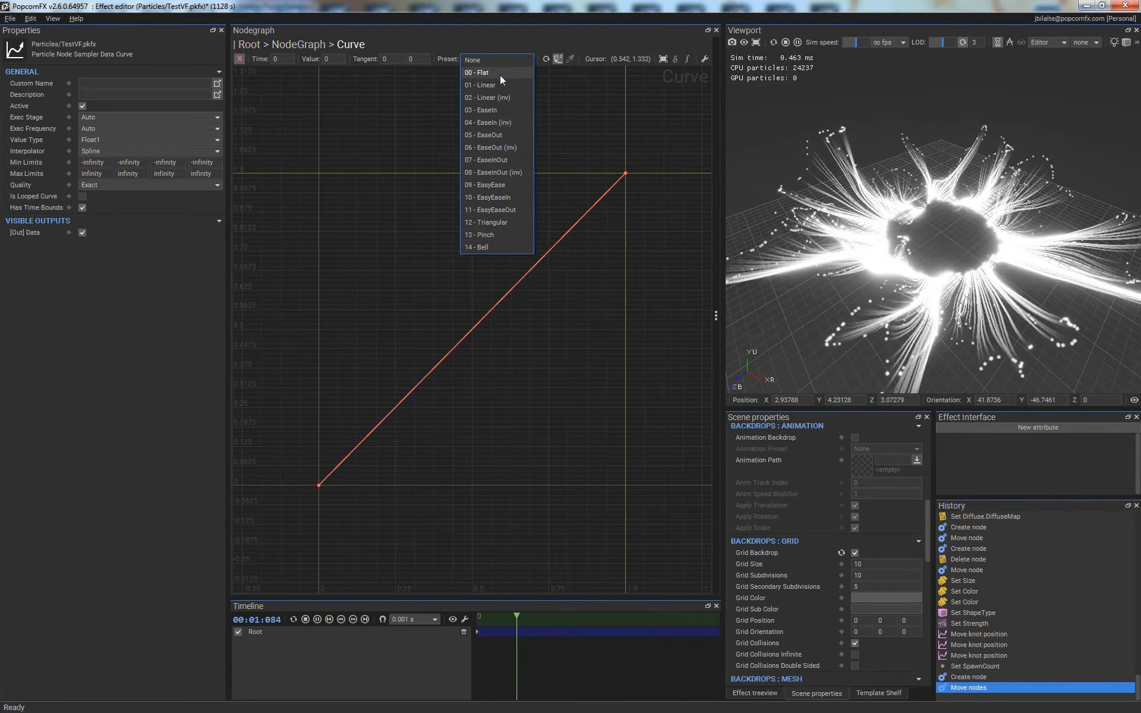
{"action": "left_click", "coordinate": [501, 121]}
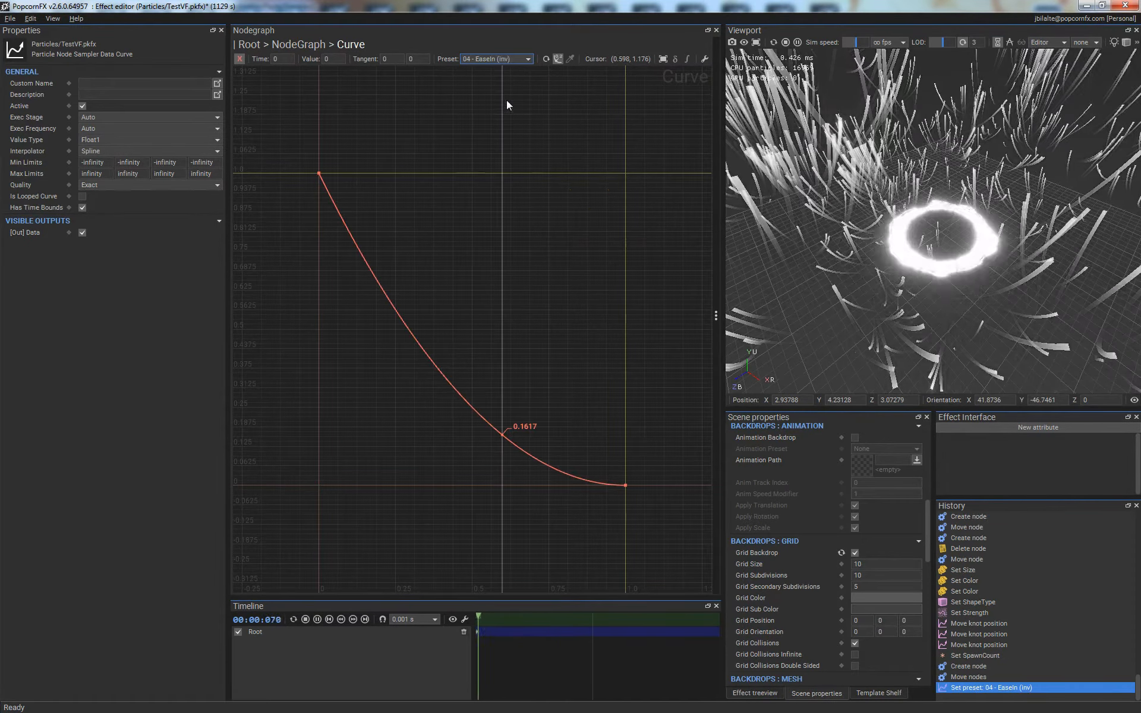
{"action": "left_click", "coordinate": [502, 59]}
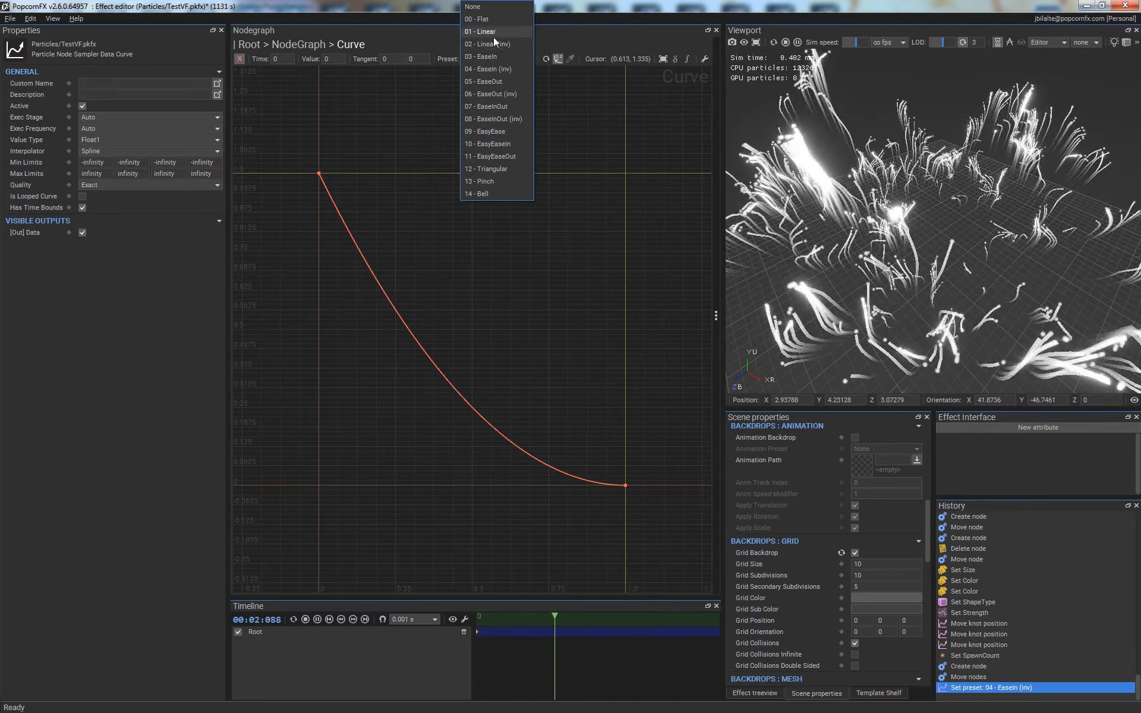
{"action": "left_click", "coordinate": [493, 41]}
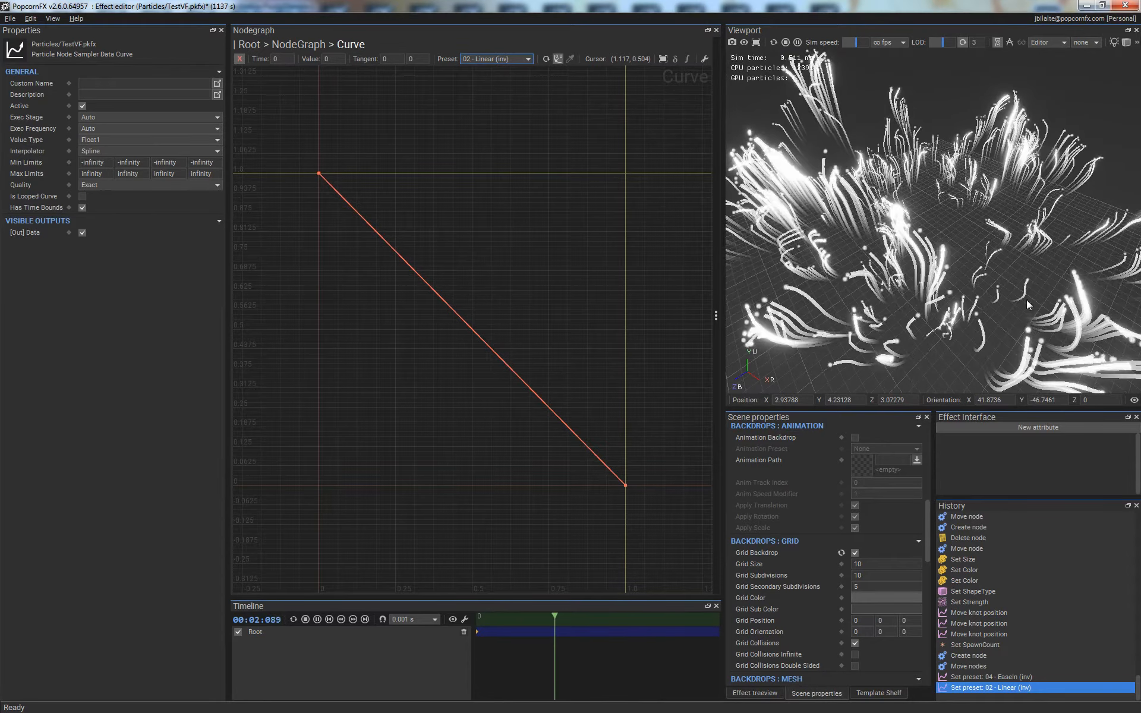
- Lower the curve's first knot to about 0.5 and adjust the tangents of both end knots for a smooth fade
{"action": "double_click", "coordinate": [499, 318]}
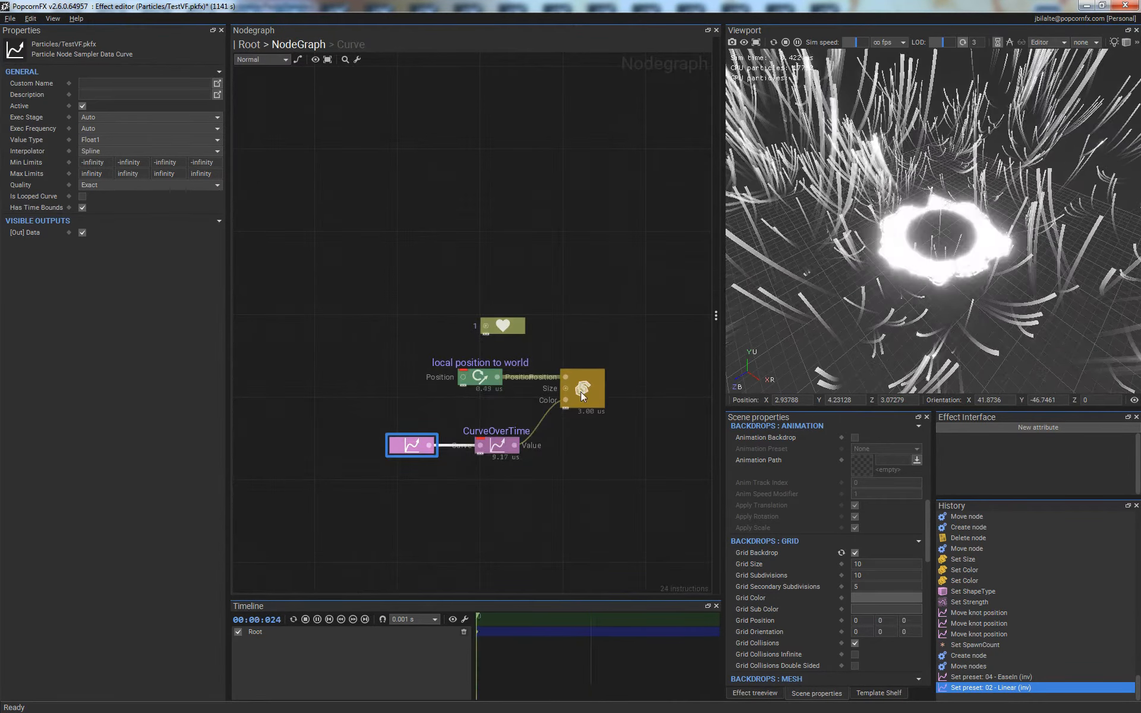
{"action": "double_click", "coordinate": [411, 444]}
{"action": "left_click_drag", "start_coordinate": [318, 173], "coordinate": [341, 348]}
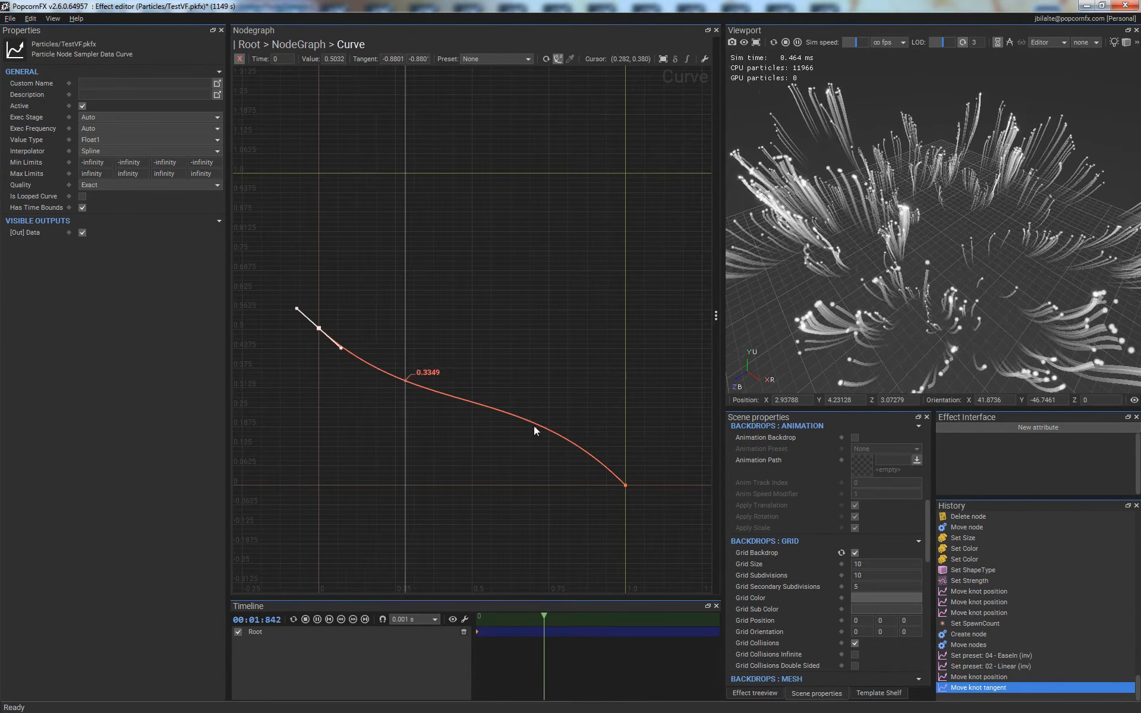
{"action": "left_click_drag", "start_coordinate": [565, 433], "coordinate": [677, 517]}
{"action": "left_click_drag", "start_coordinate": [592, 467], "coordinate": [586, 468]}
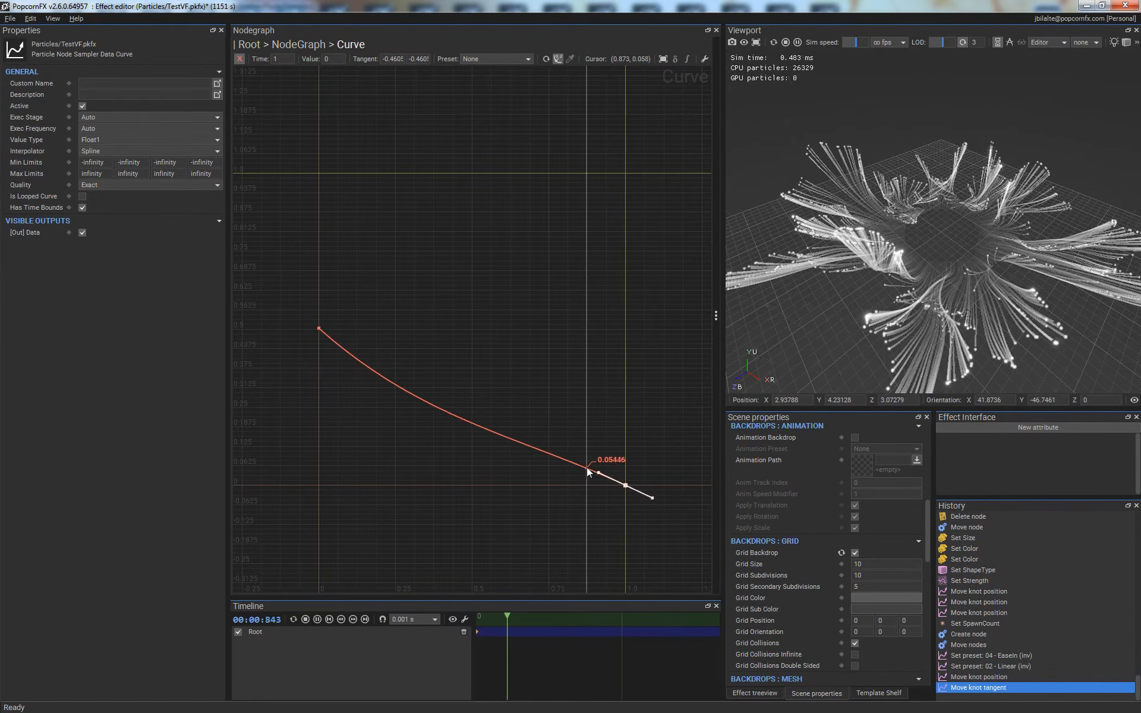
{"action": "left_click", "coordinate": [641, 372]}
- Slow the simulation to about 0.003 speed and examine the ribbon trails up close
{"action": "scroll", "coordinate": [923, 257], "scroll_direction": "up", "scroll_amount": 3}
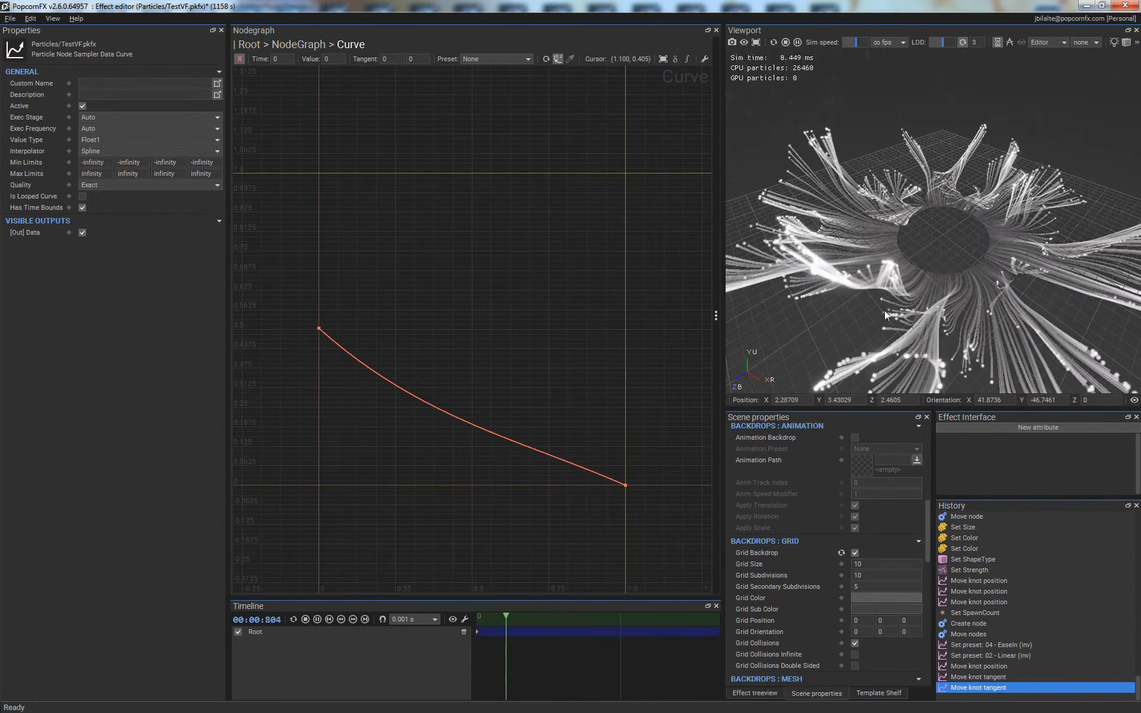
{"action": "middle_click_drag", "start_coordinate": [878, 237], "coordinate": [883, 217]}
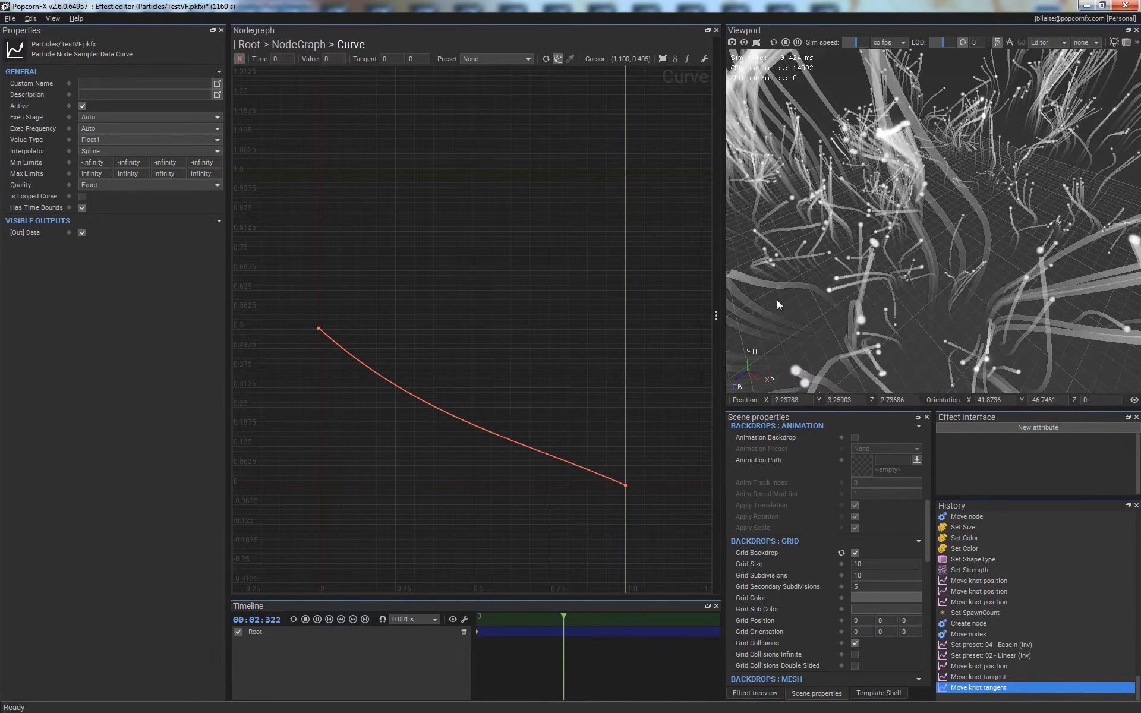
{"action": "middle_click_drag", "start_coordinate": [778, 300], "coordinate": [790, 300]}
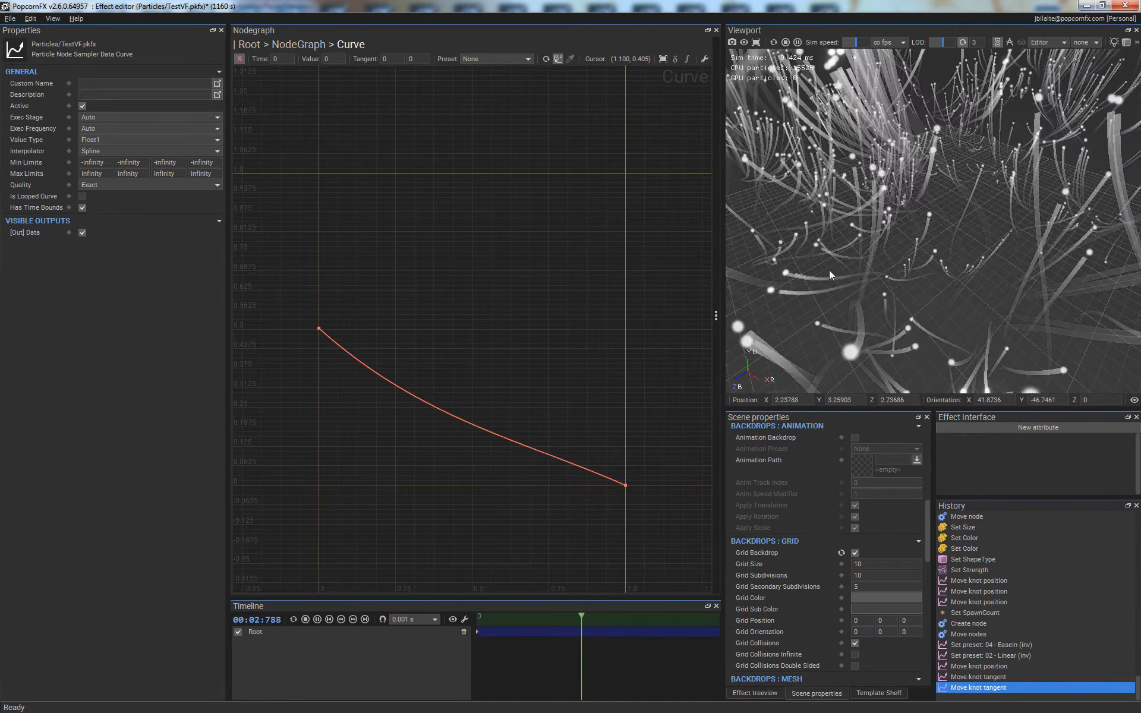
{"action": "left_click", "coordinate": [848, 43]}
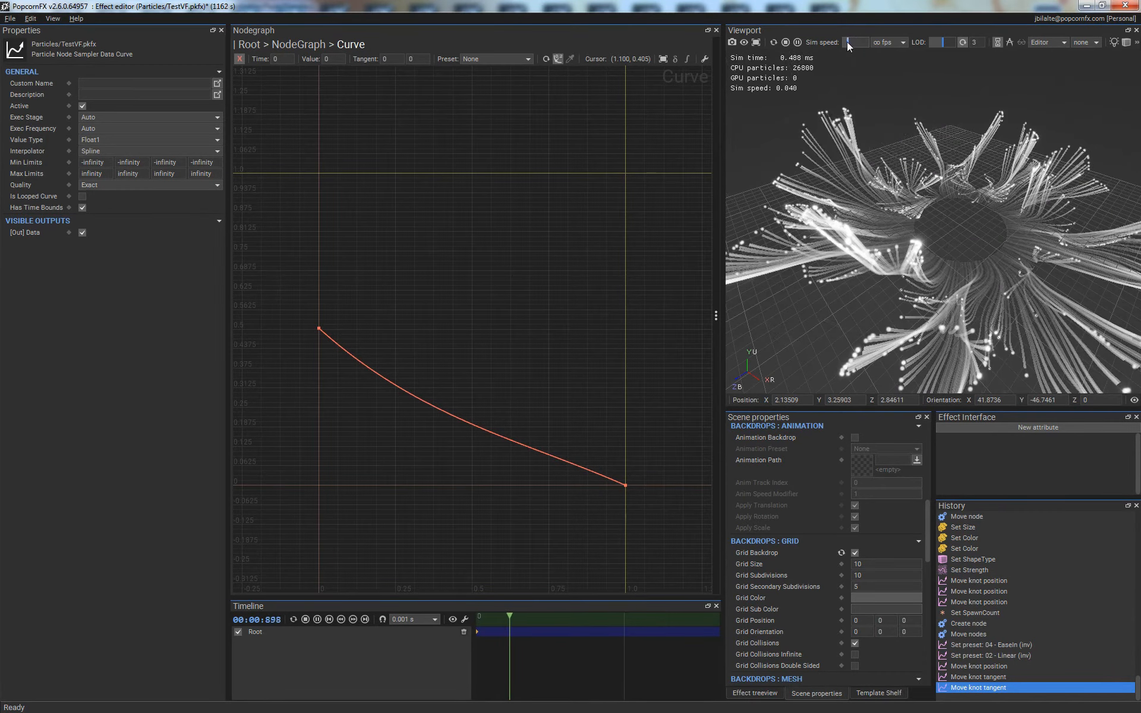
{"action": "left_click_drag", "start_coordinate": [846, 42], "coordinate": [845, 43]}
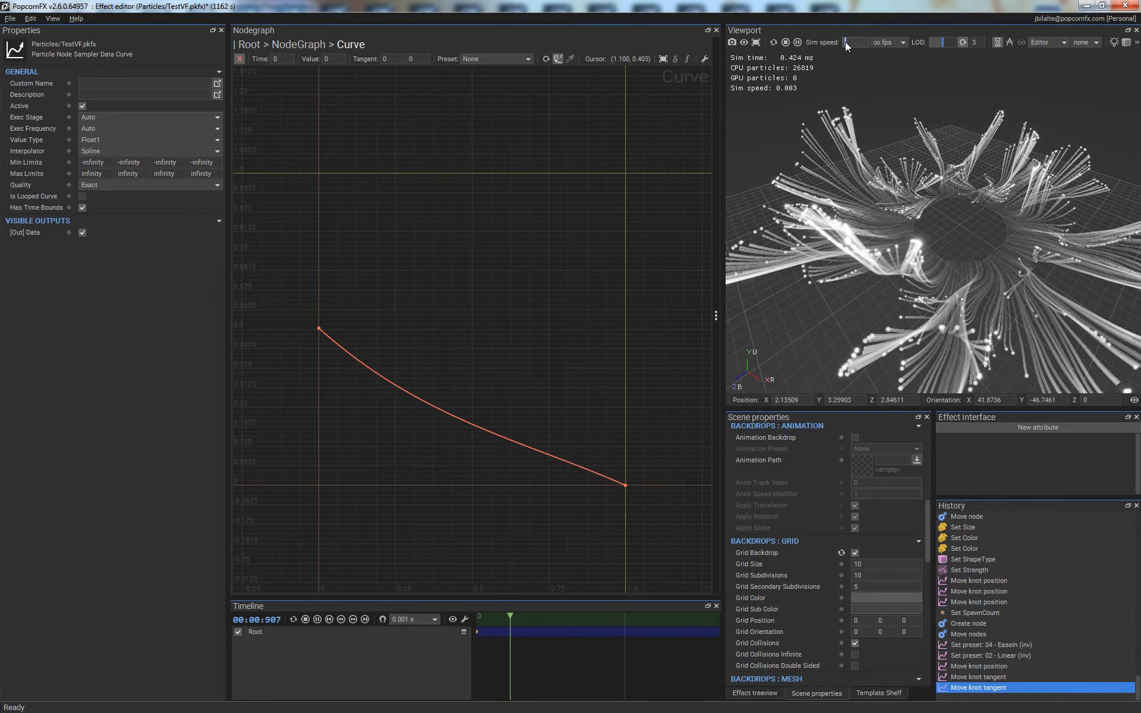
{"action": "middle_click_drag", "start_coordinate": [923, 256], "coordinate": [880, 152]}
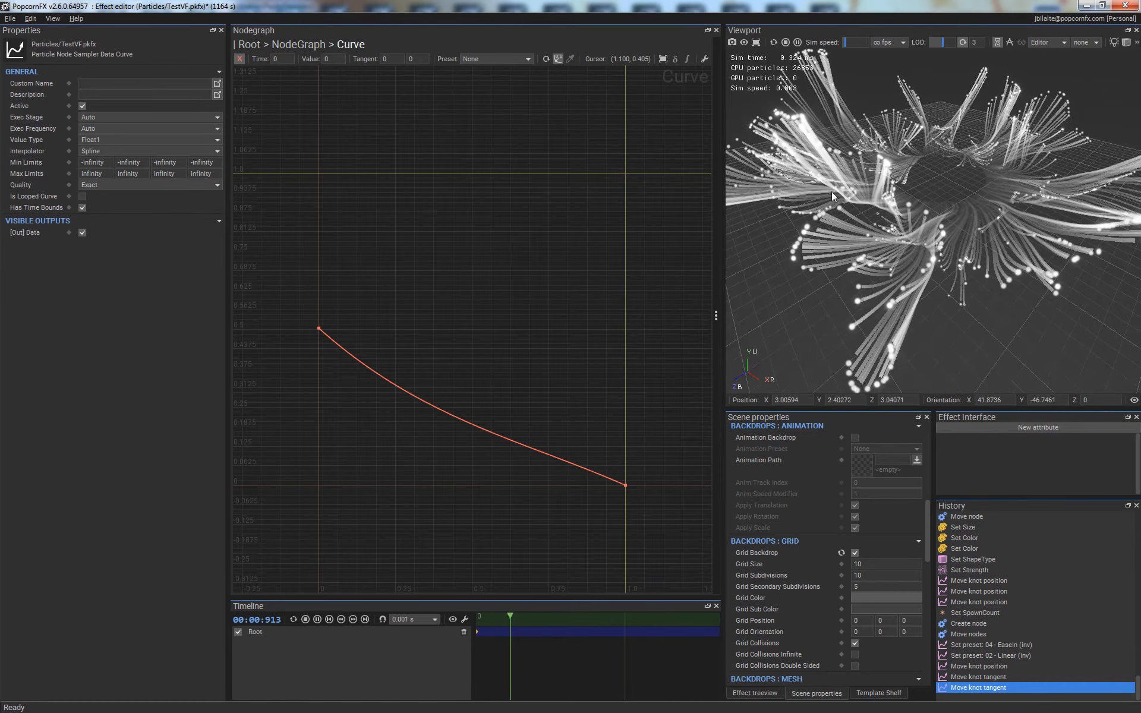
{"action": "scroll", "coordinate": [832, 191], "scroll_direction": "up", "scroll_amount": 3}
{"action": "middle_click_drag", "start_coordinate": [829, 230], "coordinate": [876, 211]}
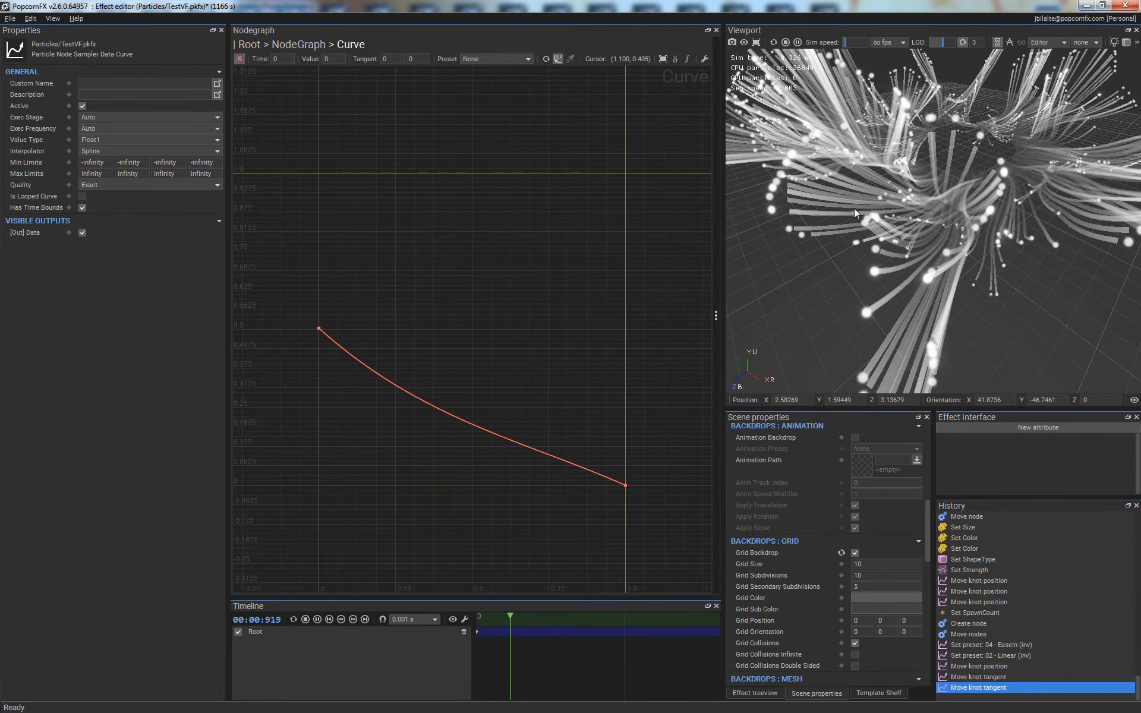
{"action": "middle_click_drag", "start_coordinate": [826, 134], "coordinate": [825, 205]}
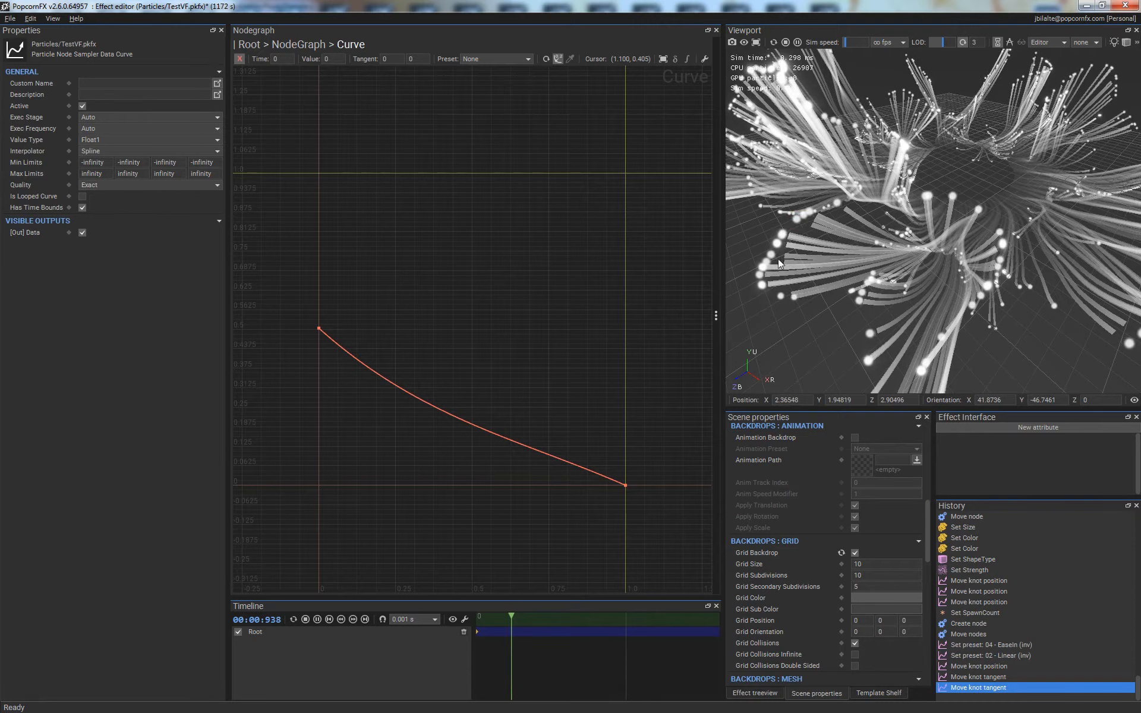
- Set the simulation speed to about 0.059 and examine the ribbon geometry in the shaded-wireframe and wireframe display modes
{"action": "left_click", "coordinate": [846, 42]}
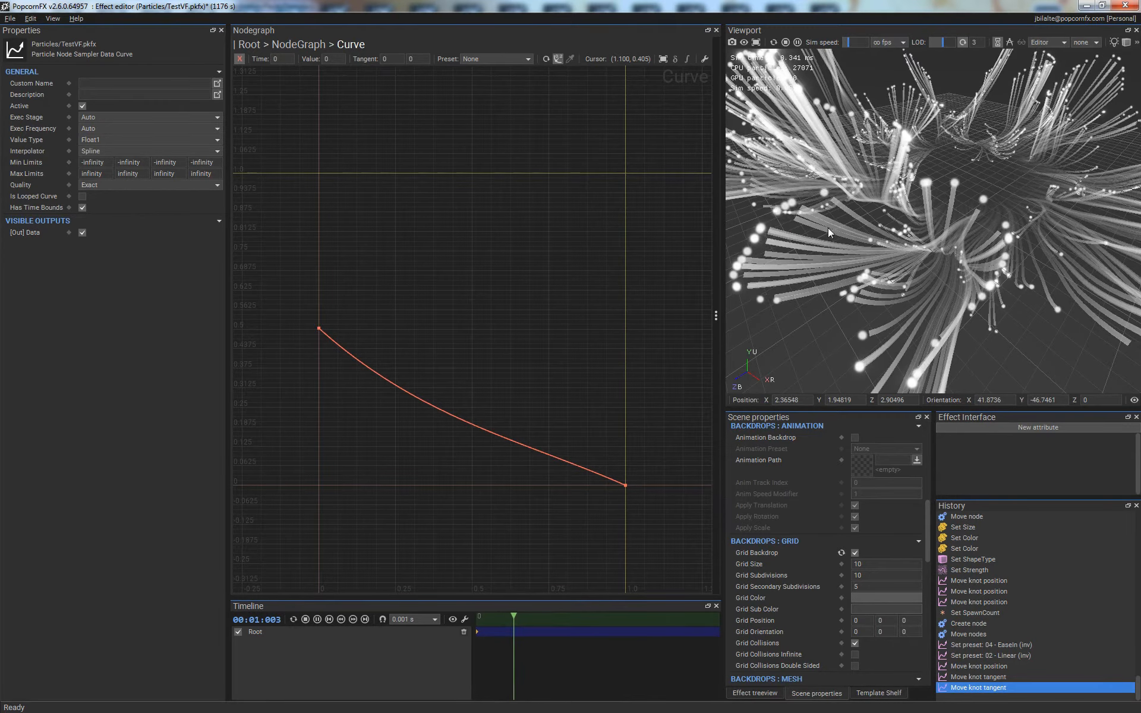
{"action": "middle_click_drag", "start_coordinate": [828, 228], "coordinate": [850, 237]}
{"action": "key", "text": "w"}
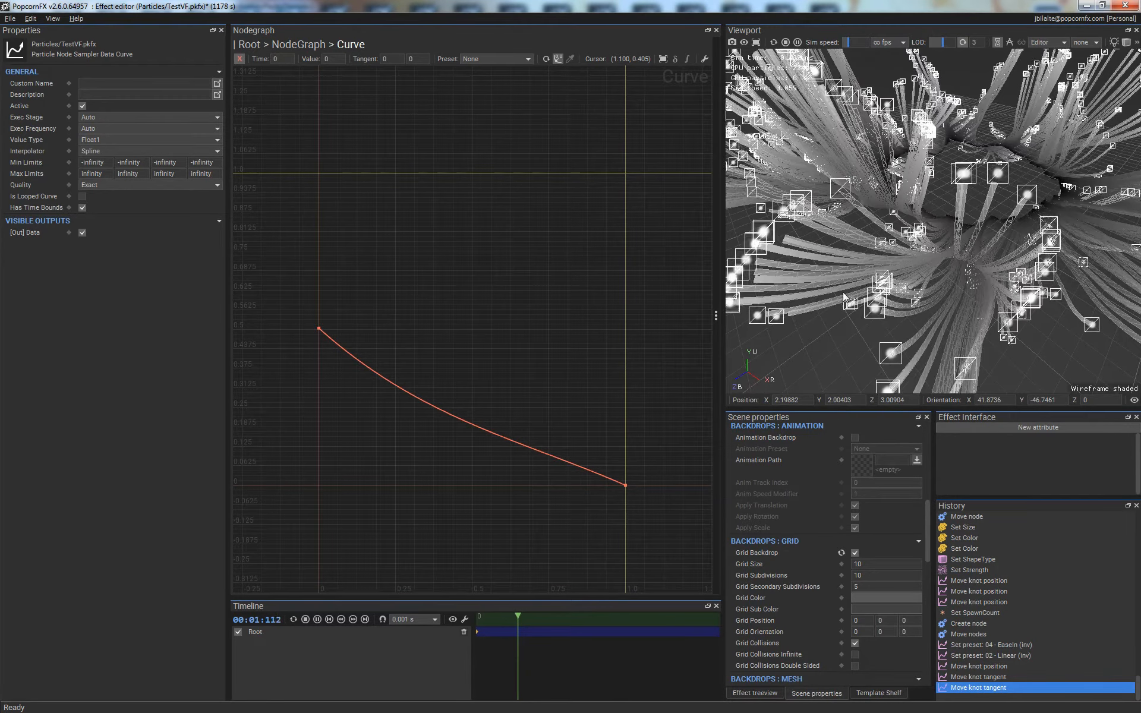
{"action": "mouse_move", "coordinate": [846, 300]}
{"action": "middle_mouse_down"}
{"action": "mouse_move", "coordinate": [921, 273]}
{"action": "mouse_move", "coordinate": [909, 277]}
{"action": "mouse_move", "coordinate": [914, 266]}
{"action": "mouse_move", "coordinate": [849, 220]}
{"action": "middle_mouse_up"}
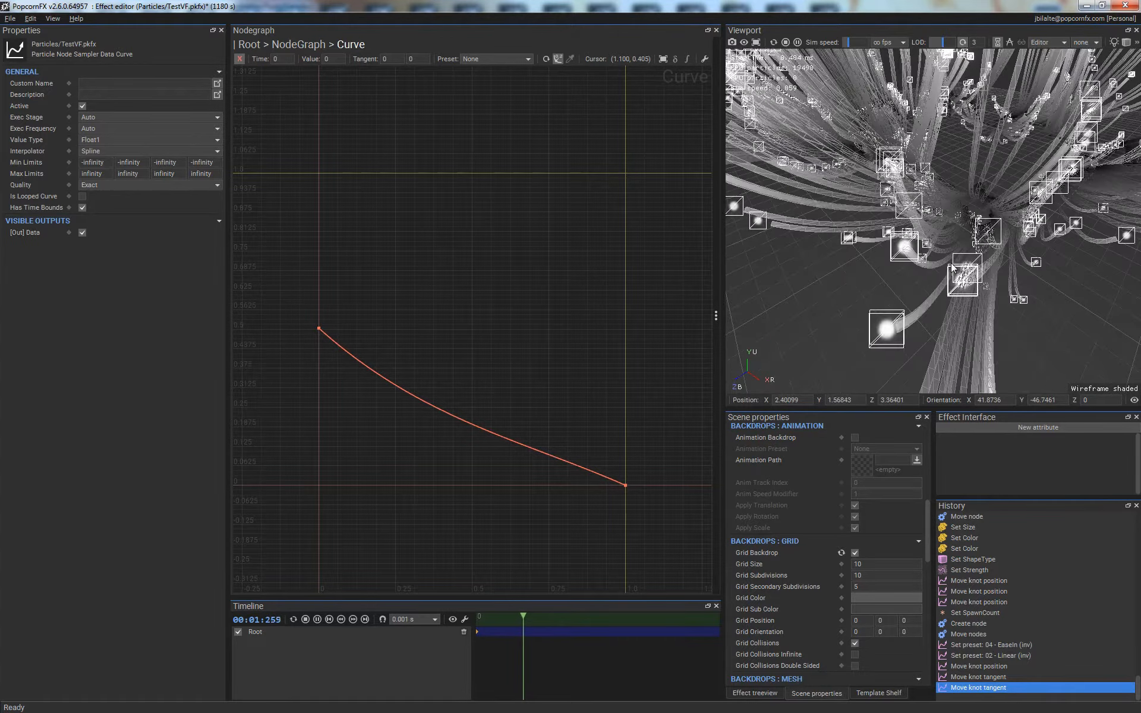
{"action": "key", "text": "w"}
{"action": "mouse_move", "coordinate": [823, 160]}
{"action": "middle_mouse_down"}
{"action": "mouse_move", "coordinate": [878, 212]}
{"action": "mouse_move", "coordinate": [809, 262]}
{"action": "middle_mouse_up"}
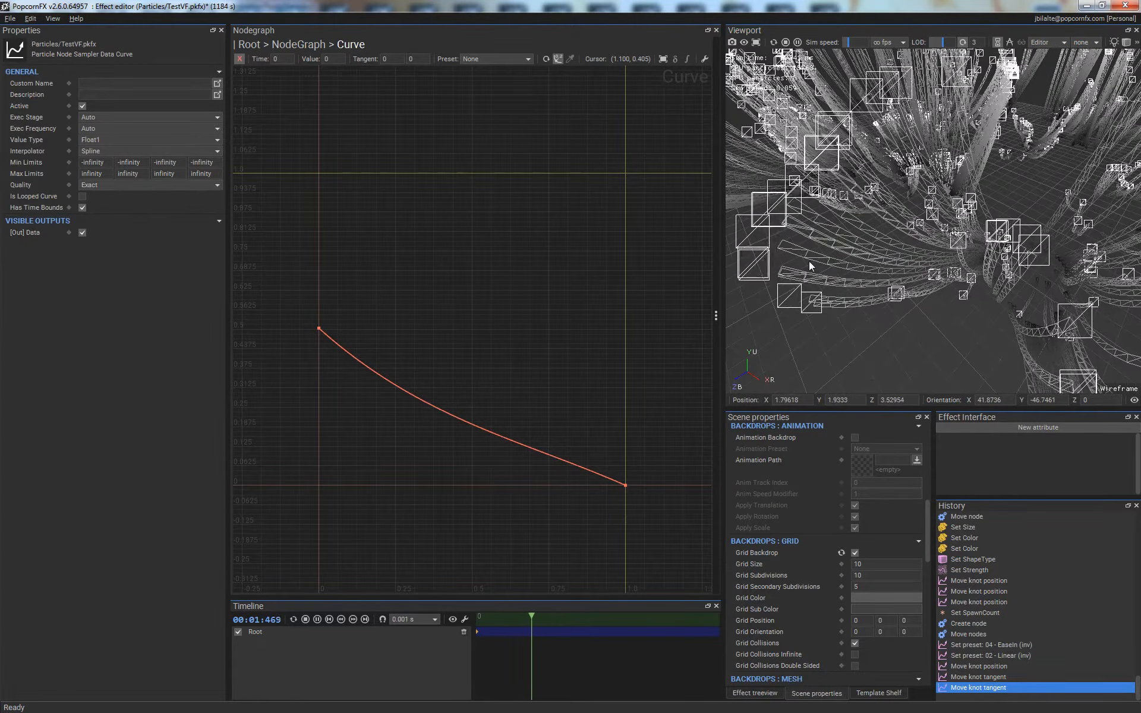
{"action": "key", "text": "w"}
{"action": "key", "text": "w"}
- Return to the Root graph, open the first layer and reduce the Trail node's spawn interval to 0.031
{"action": "scroll", "coordinate": [891, 289], "scroll_direction": "down", "scroll_amount": 5}
{"action": "middle_click_drag", "start_coordinate": [891, 279], "coordinate": [790, 356]}
{"action": "left_click", "coordinate": [250, 45]}
{"action": "double_click", "coordinate": [493, 352]}
{"action": "left_click", "coordinate": [553, 259]}
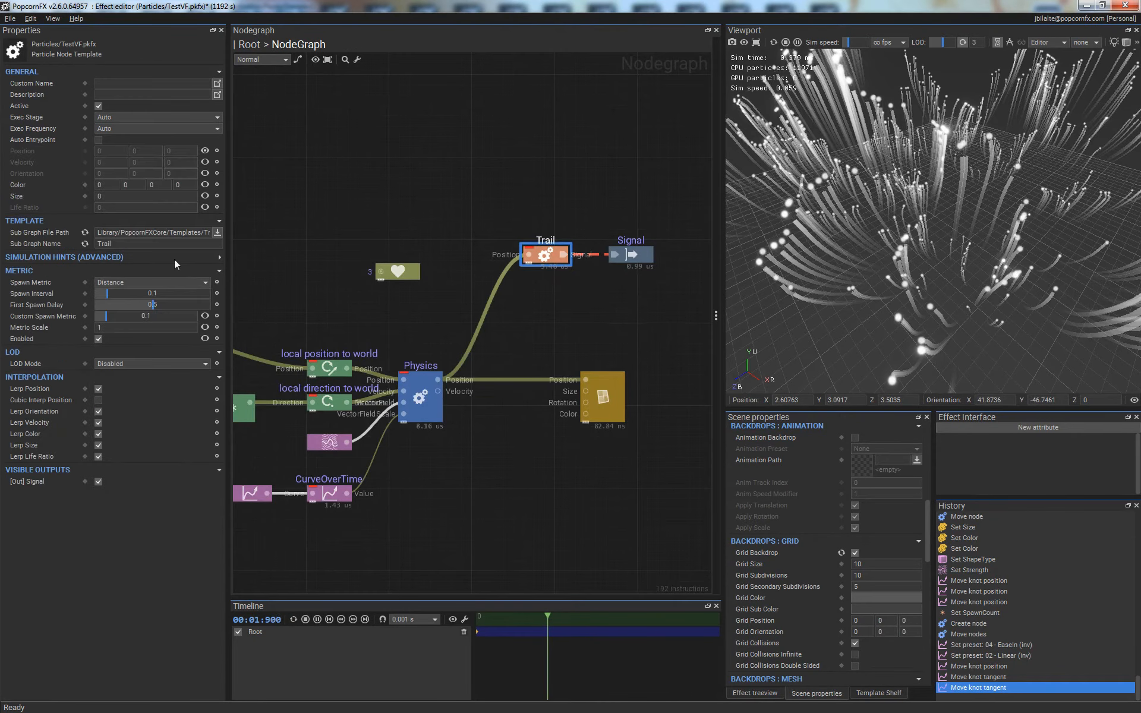
{"action": "left_click", "coordinate": [101, 294]}
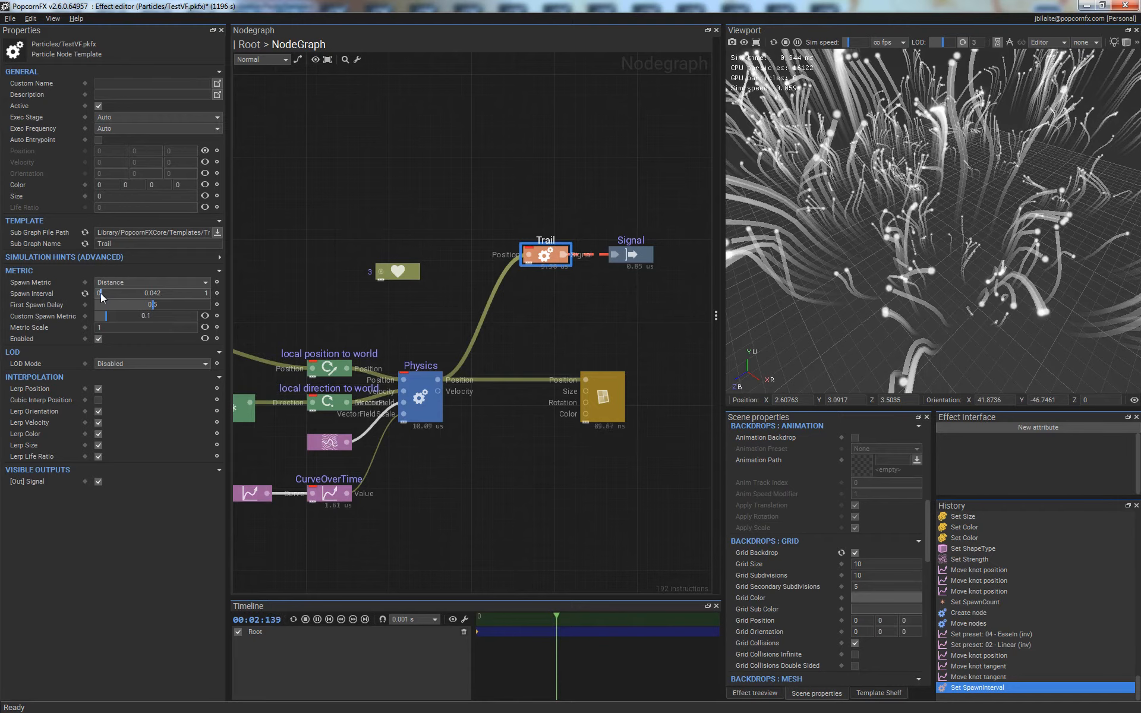
- Examine the smoothness of the trails from several viewing angles, restoring the simulation to normal speed
{"action": "middle_click_drag", "start_coordinate": [929, 169], "coordinate": [948, 190]}
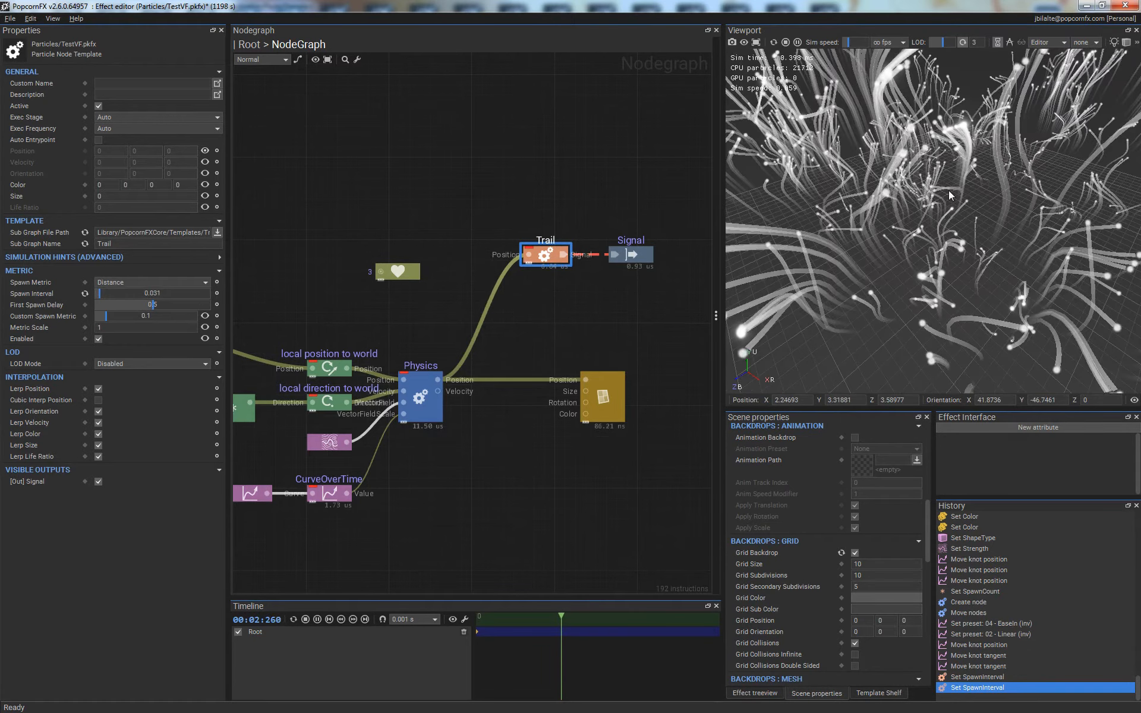
{"action": "scroll", "coordinate": [948, 191], "scroll_direction": "down", "scroll_amount": 2}
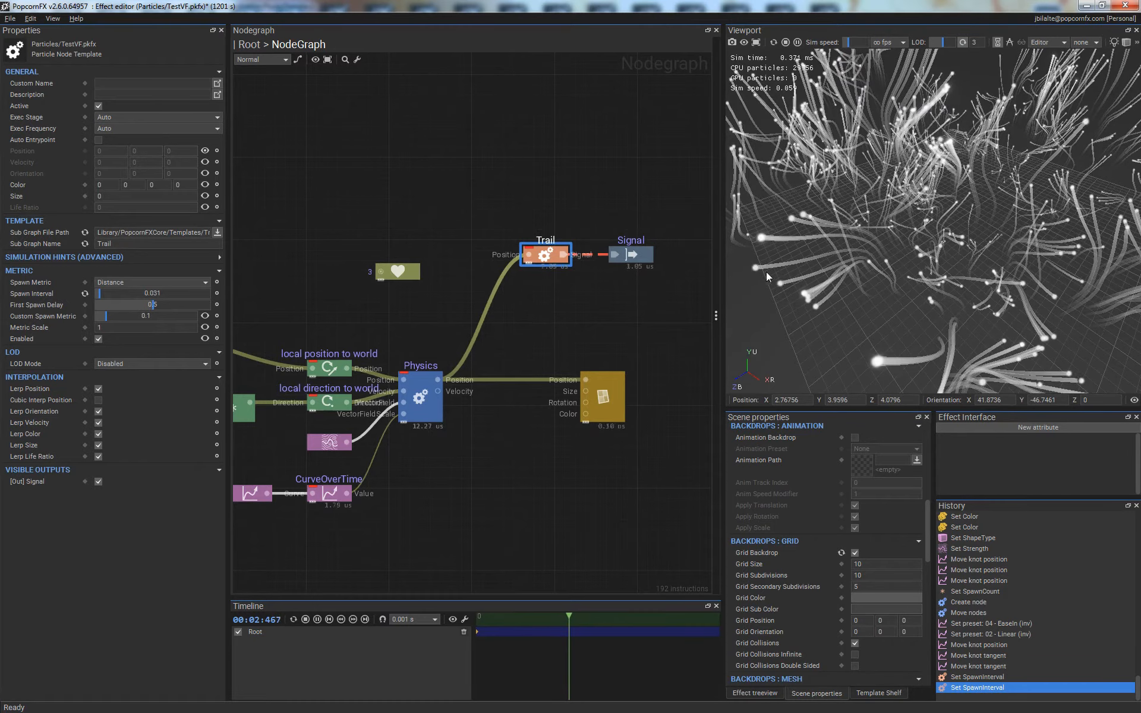
{"action": "middle_click_drag", "start_coordinate": [870, 136], "coordinate": [904, 64]}
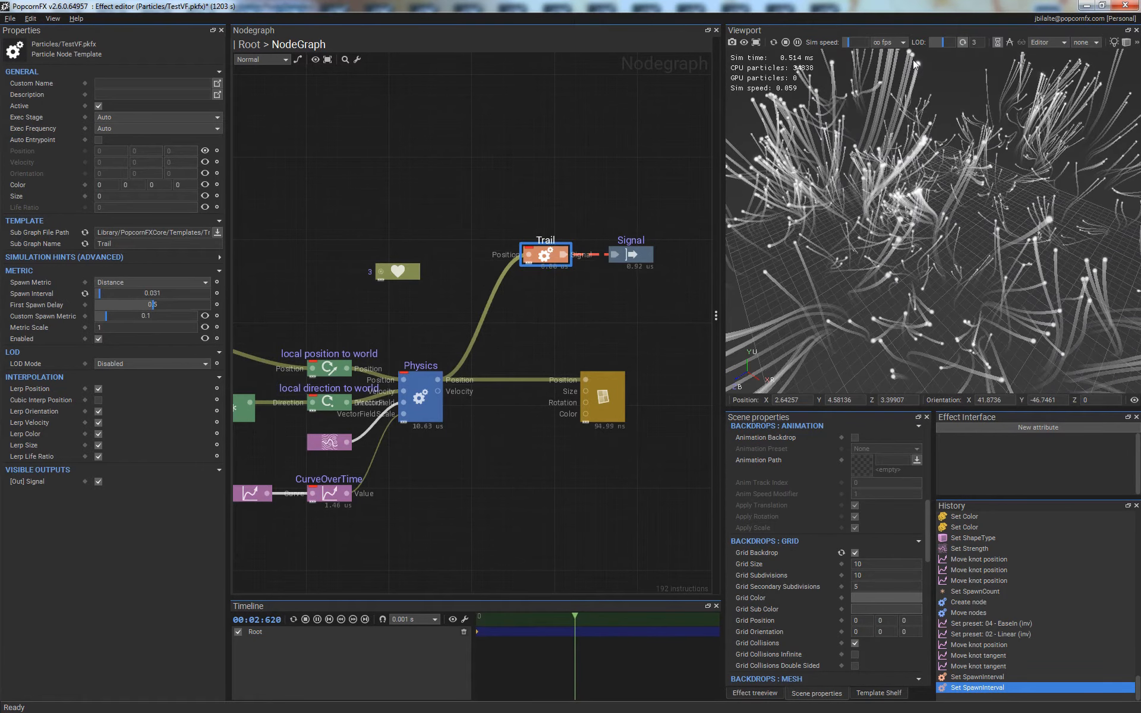
{"action": "left_click", "coordinate": [852, 46]}
{"action": "left_click", "coordinate": [871, 96]}
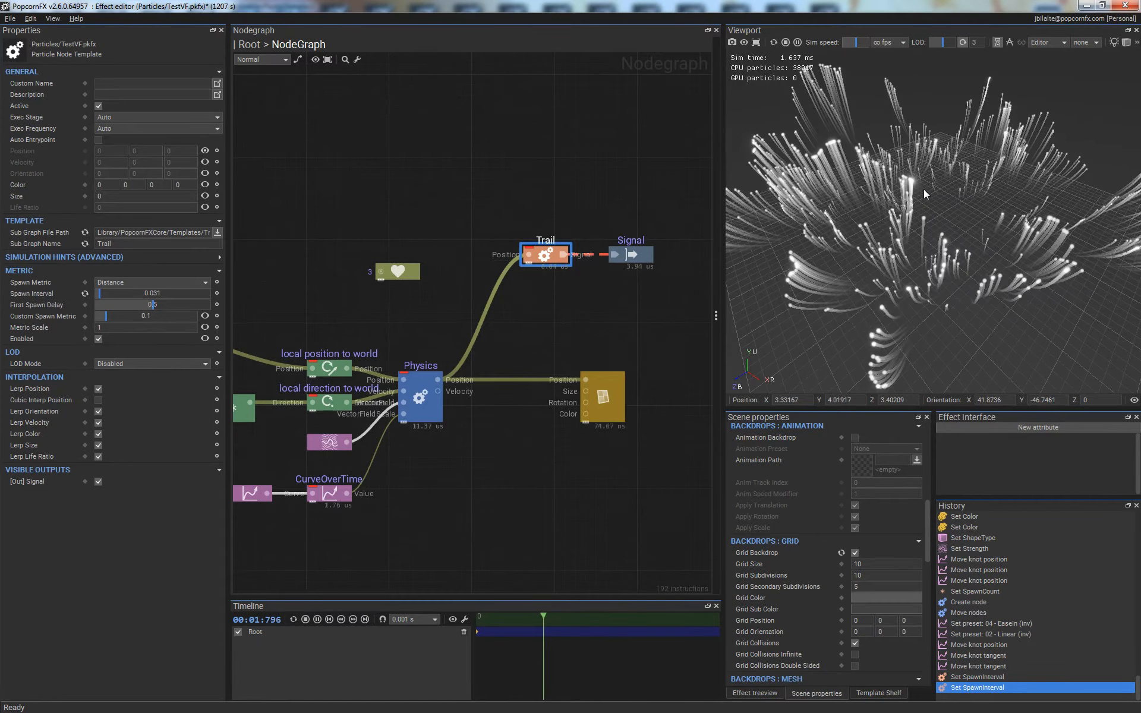
{"action": "middle_click_drag", "start_coordinate": [923, 189], "coordinate": [987, 246]}
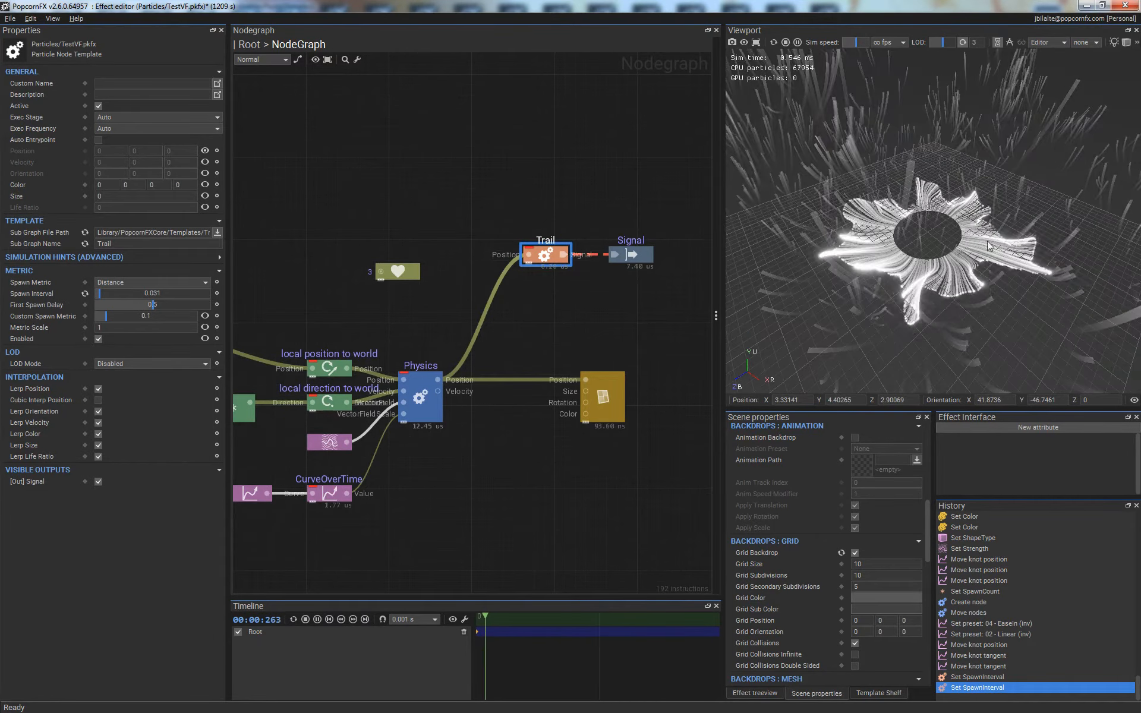
{"action": "left_click_drag", "start_coordinate": [987, 241], "coordinate": [996, 300]}
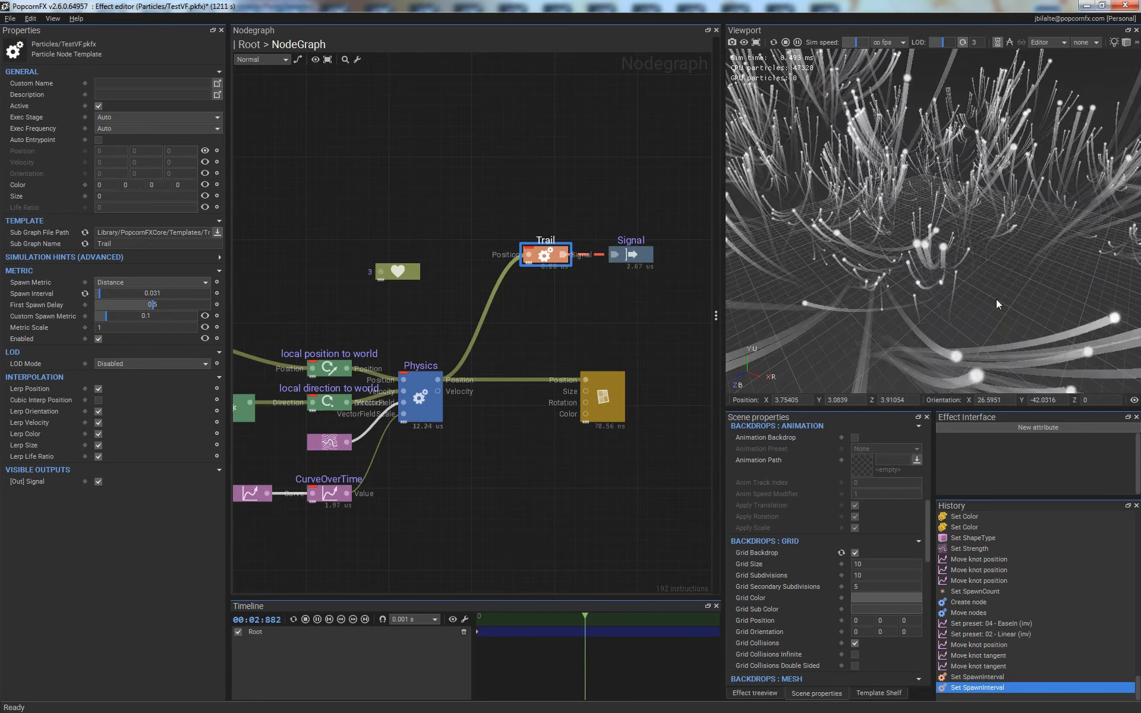
{"action": "middle_click_drag", "start_coordinate": [570, 436], "coordinate": [565, 408]}
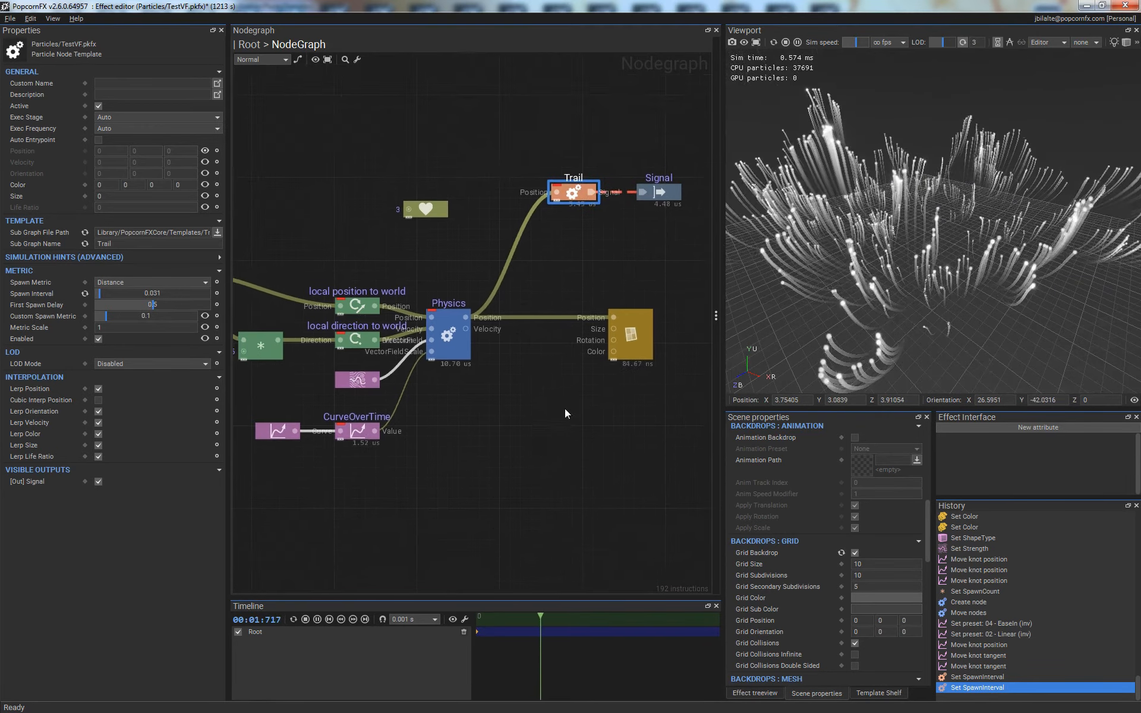
- Create a Color node feeding the Color input of the billboard renderer and place it below the Physics node
{"action": "left_click", "coordinate": [586, 429]}
{"action": "left_click_drag", "start_coordinate": [953, 211], "coordinate": [904, 231]}
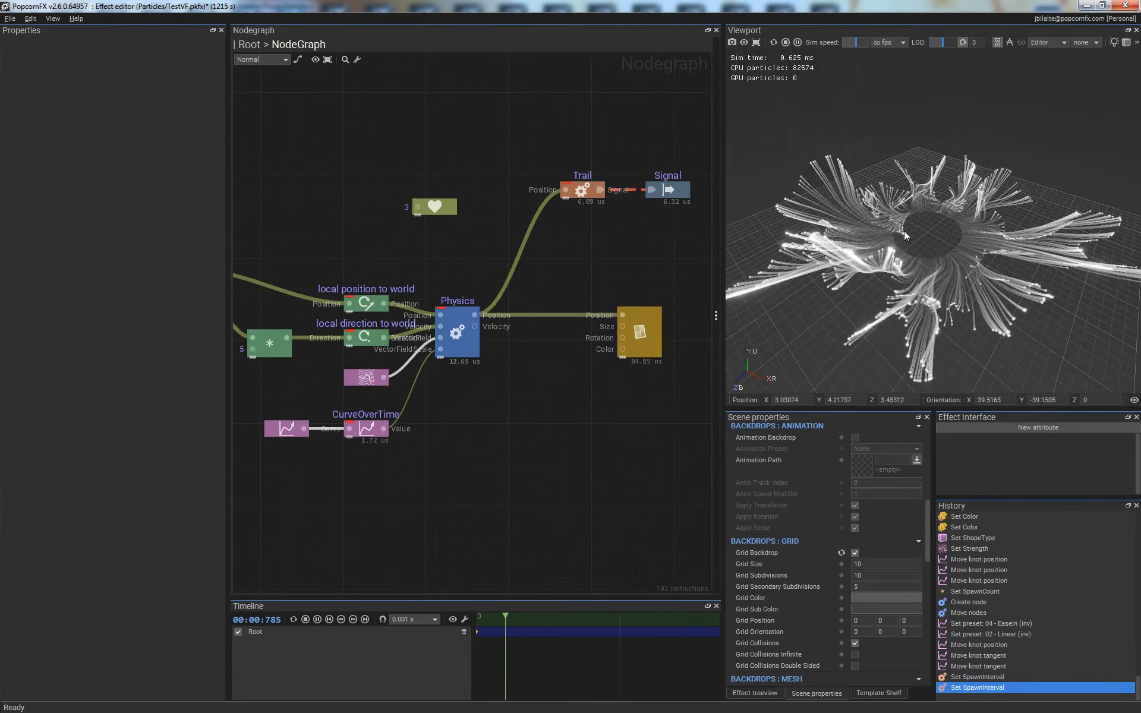
{"action": "left_click_drag", "start_coordinate": [621, 351], "coordinate": [547, 450]}
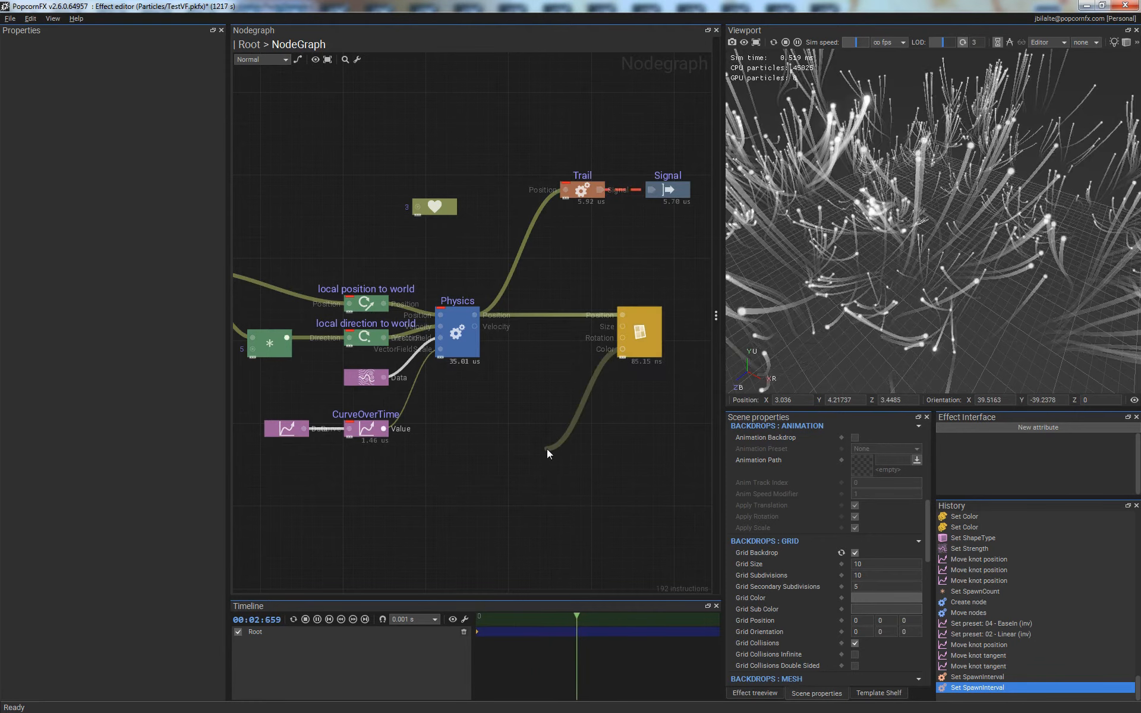
{"action": "type", "text": "color"}
{"action": "key", "text": "Return"}
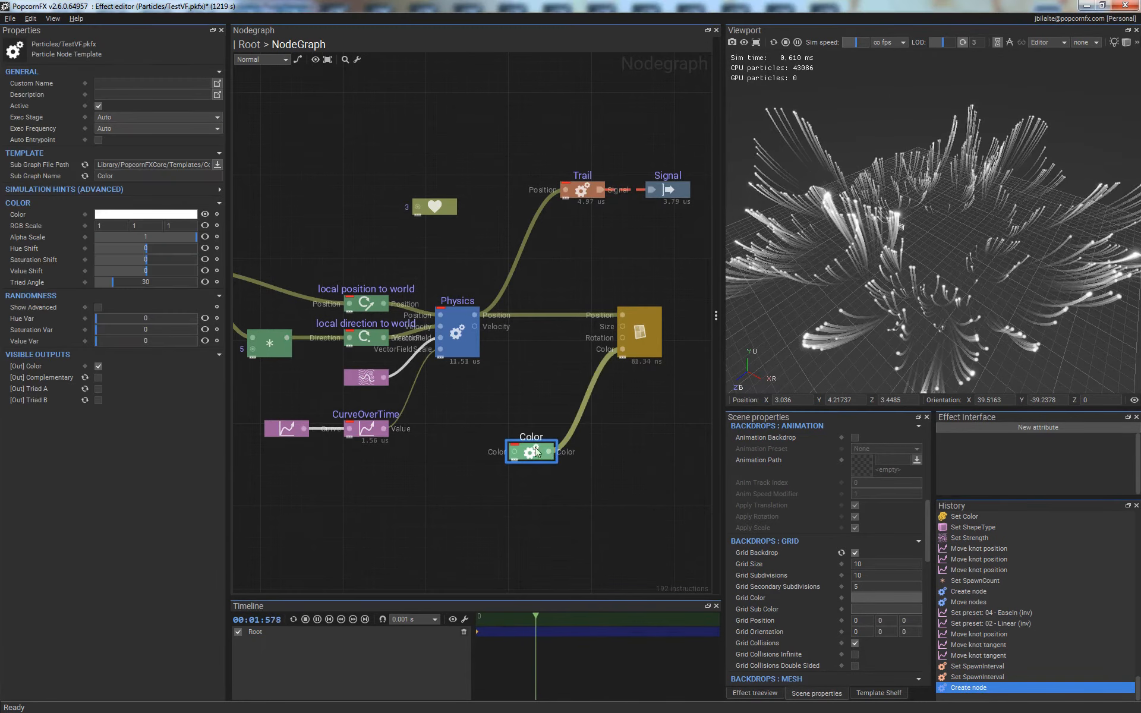
{"action": "left_click_drag", "start_coordinate": [535, 455], "coordinate": [490, 465]}
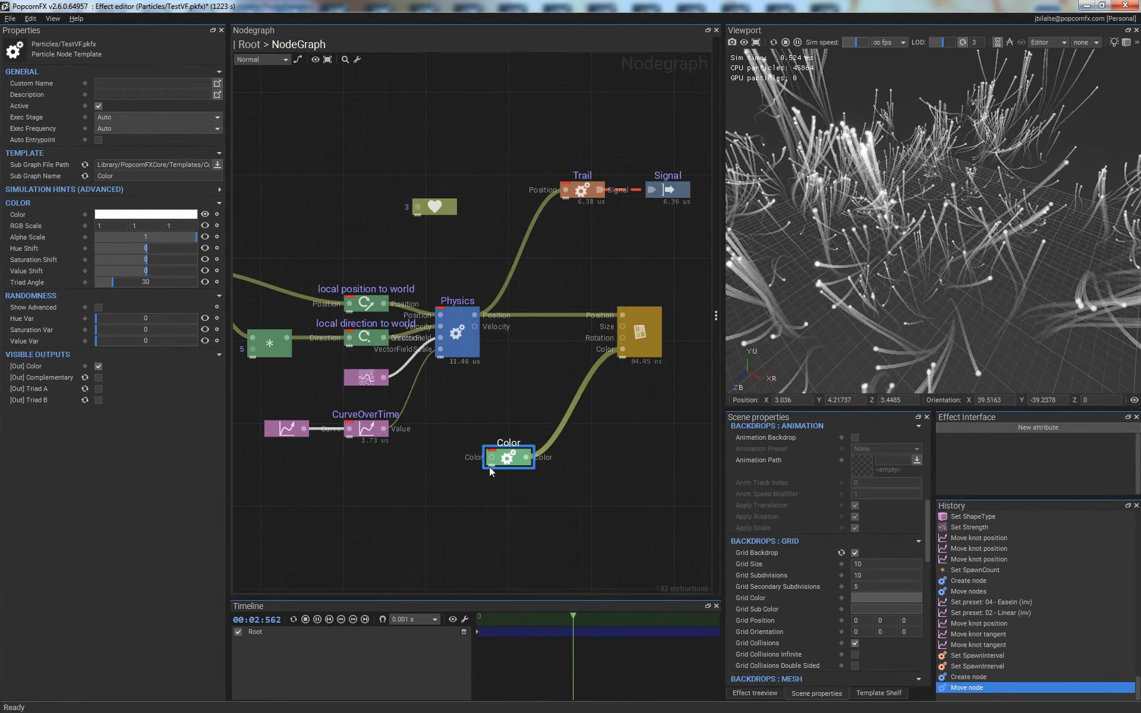
- Set the Color node's color to orange, hex FFFF9C54
{"action": "left_click", "coordinate": [166, 215]}
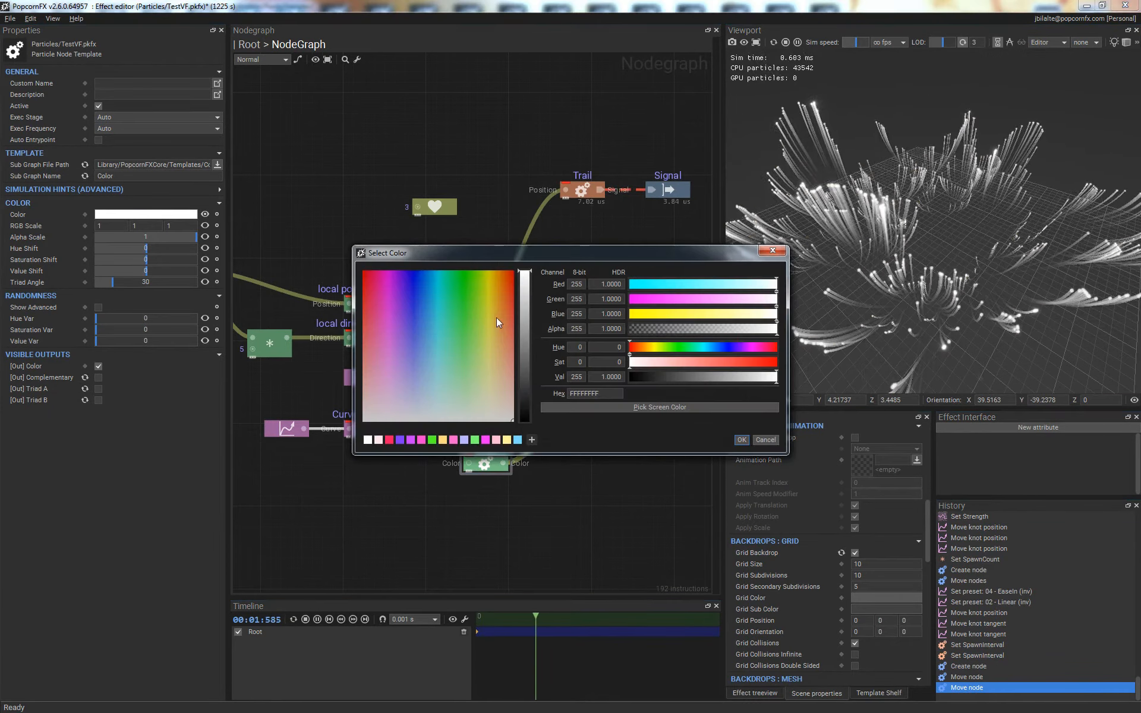
{"action": "left_click_drag", "start_coordinate": [497, 317], "coordinate": [504, 320]}
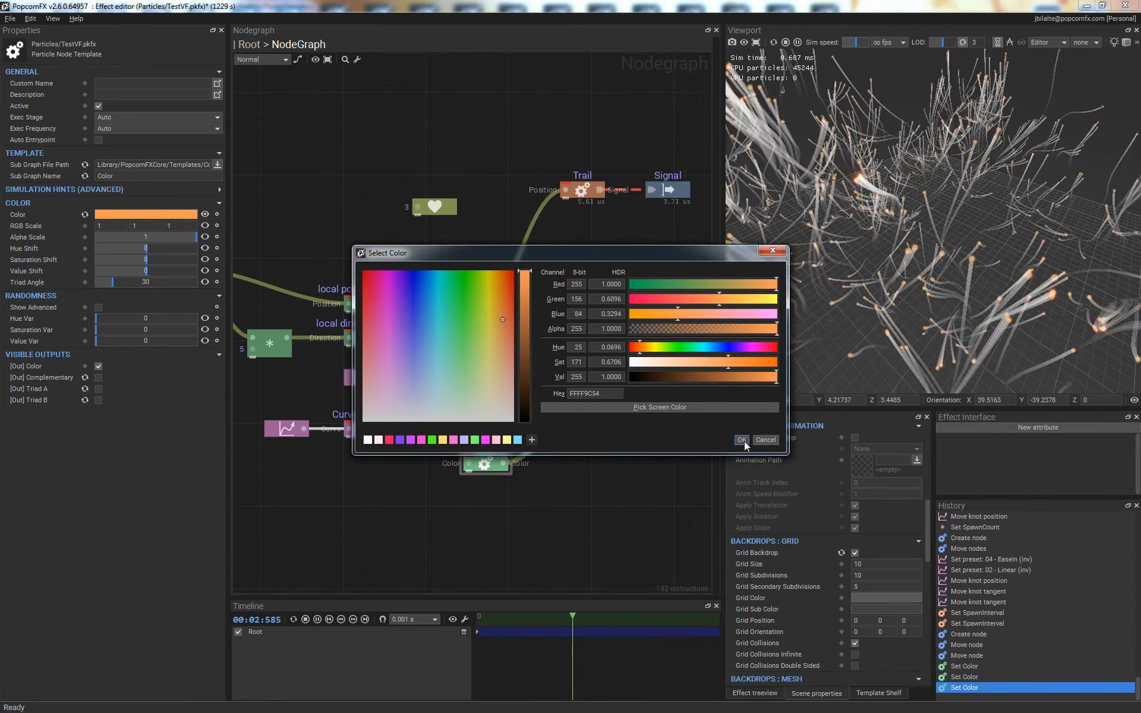
{"action": "left_click", "coordinate": [601, 222]}
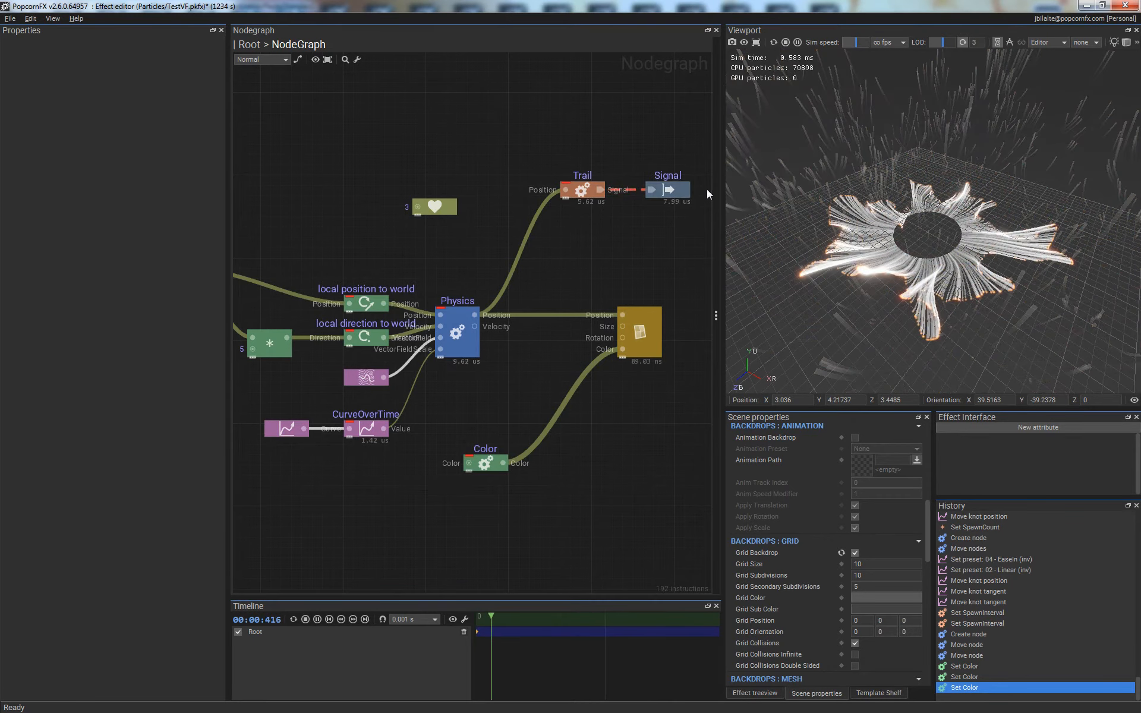
- Insert an EventPayloadAppend node between Trail and Signal and set its payload name to Color
{"action": "left_click_drag", "start_coordinate": [672, 190], "coordinate": [713, 190]}
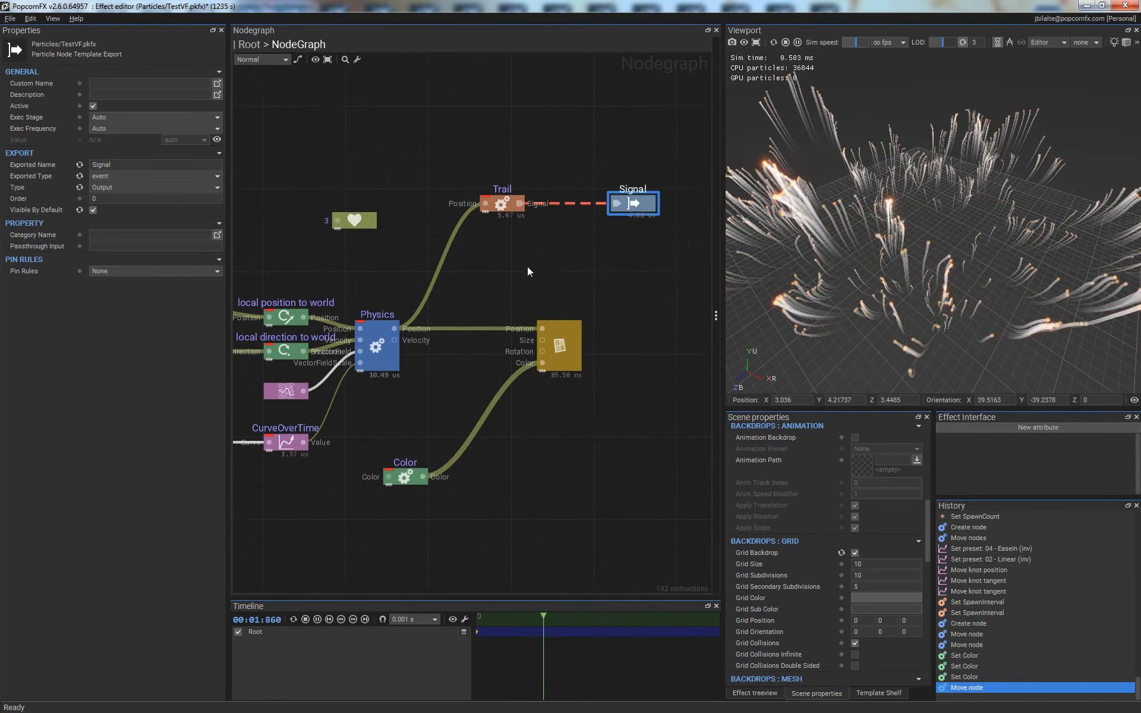
{"action": "right_click", "coordinate": [548, 204]}
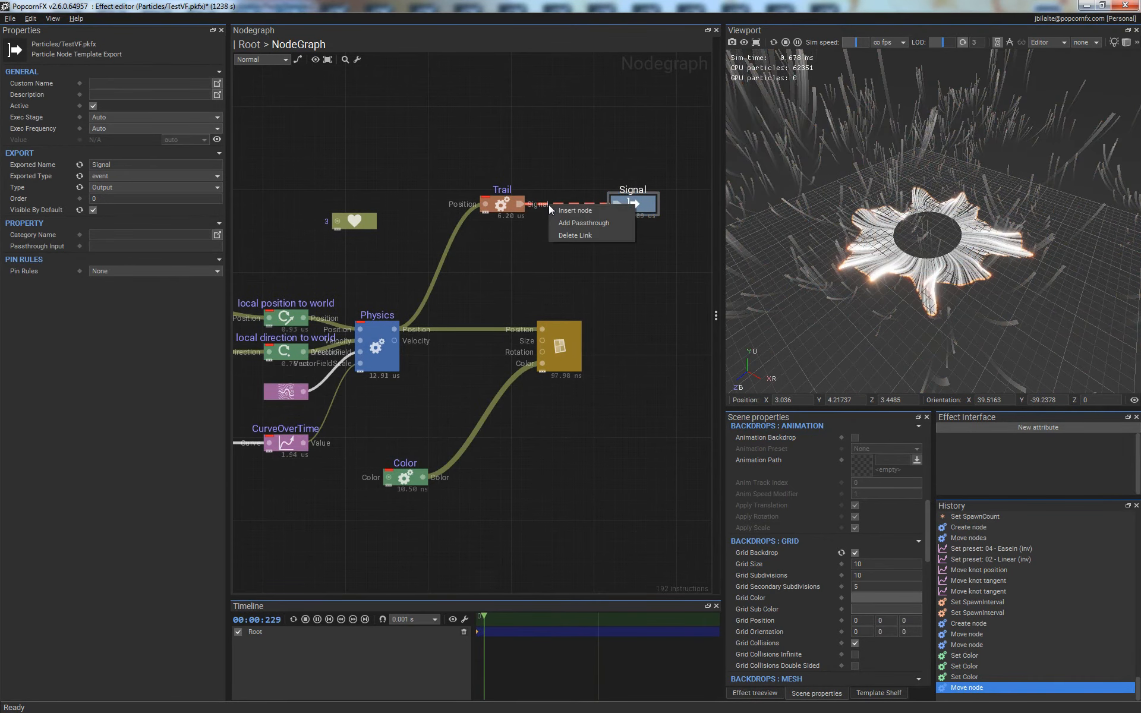
{"action": "left_click", "coordinate": [579, 211]}
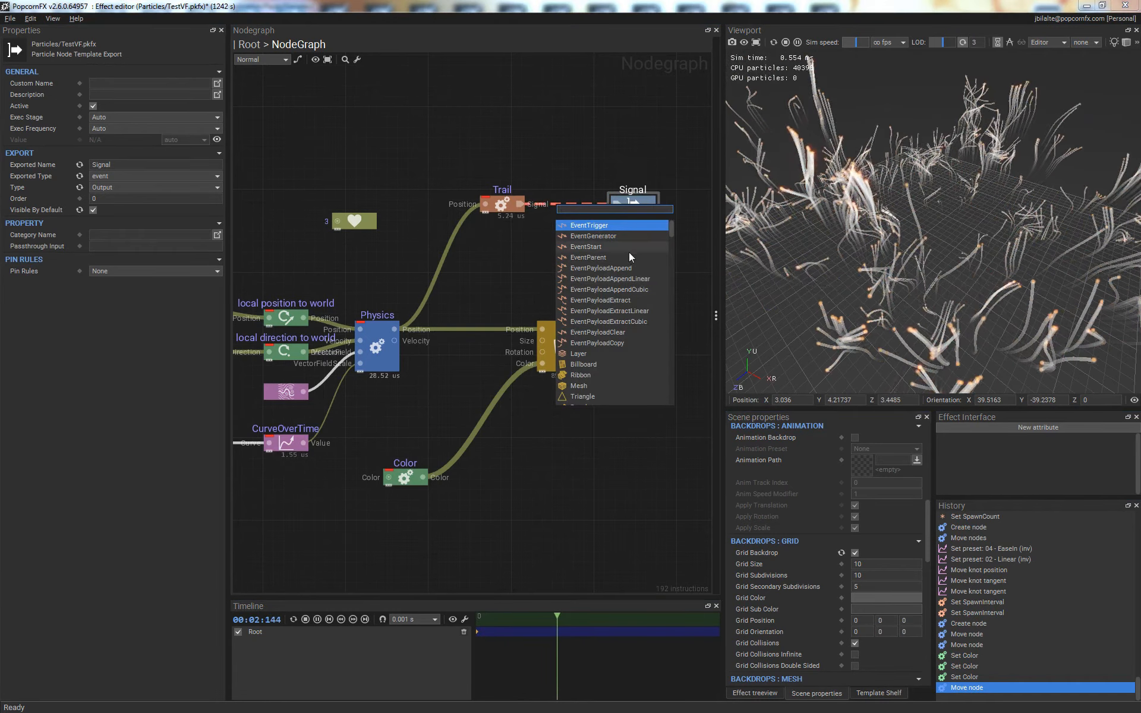
{"action": "left_click", "coordinate": [601, 268]}
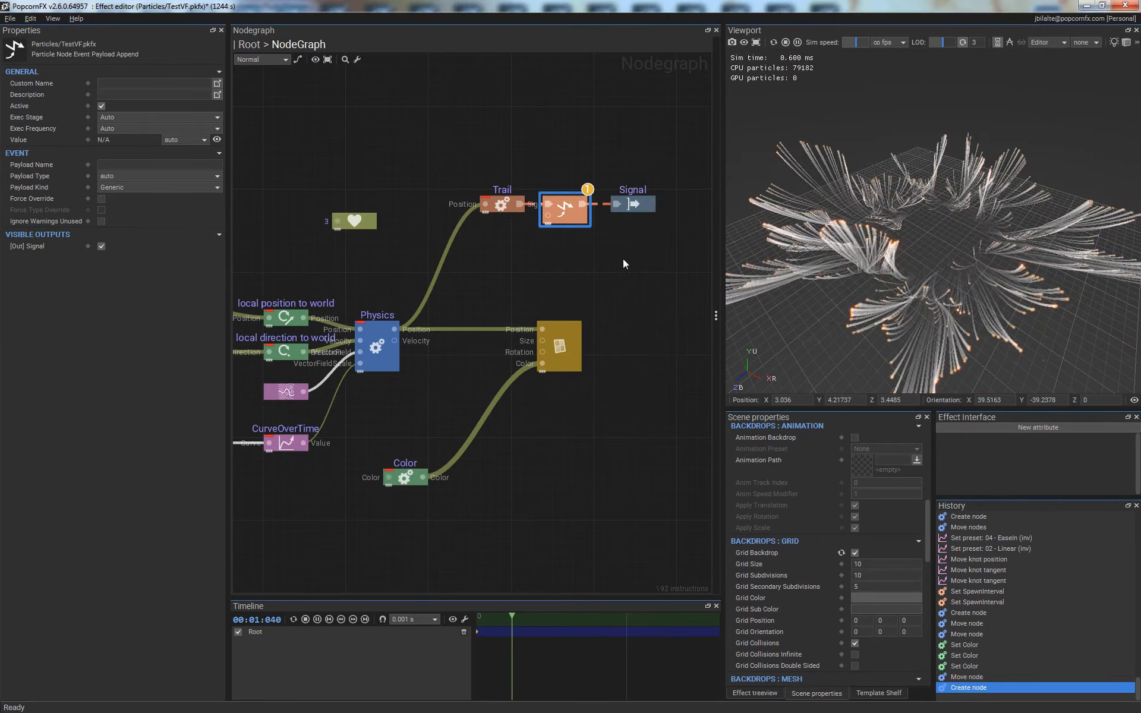
{"action": "left_click", "coordinate": [127, 165]}
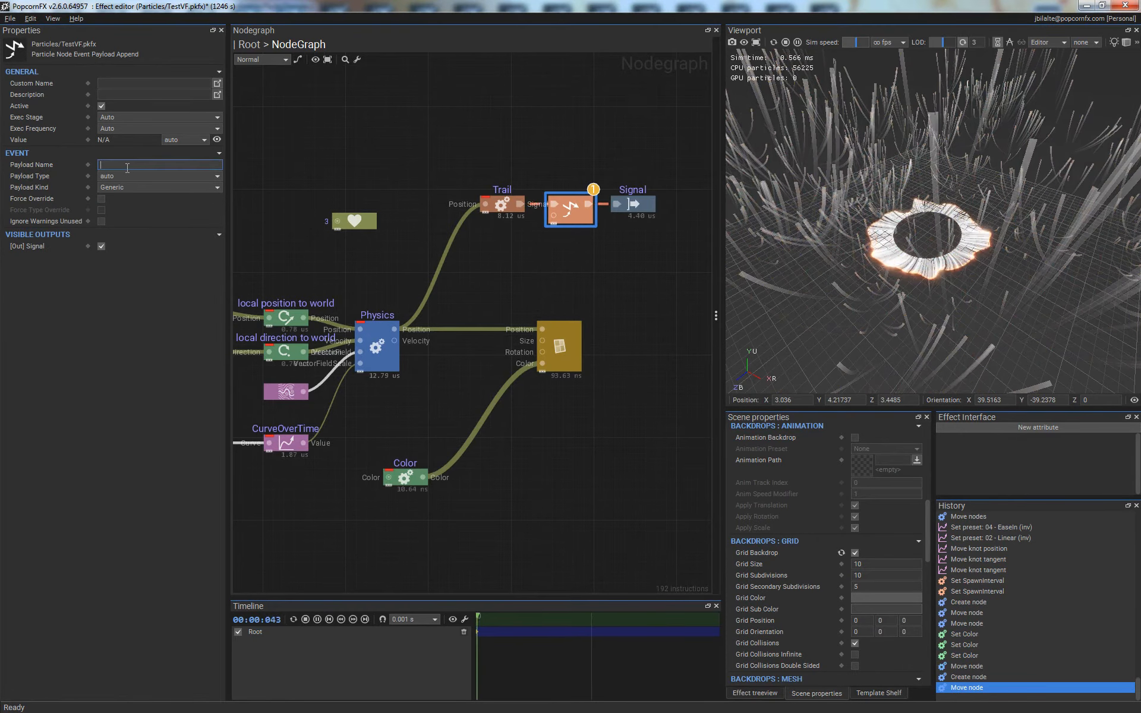
{"action": "type", "text": "Color"}
{"action": "key", "text": "Return"}
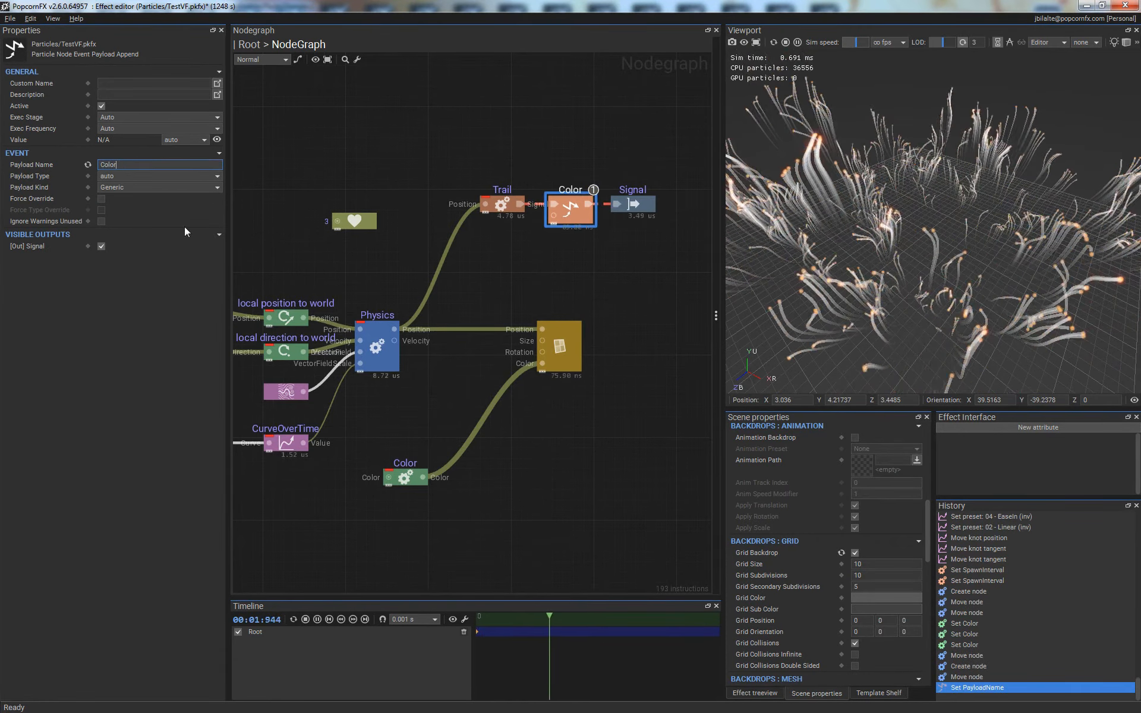
- Link the Color node's output to the payload append node's value input and read its info marker
{"action": "left_click", "coordinate": [425, 494]}
{"action": "left_click_drag", "start_coordinate": [425, 474], "coordinate": [554, 217]}
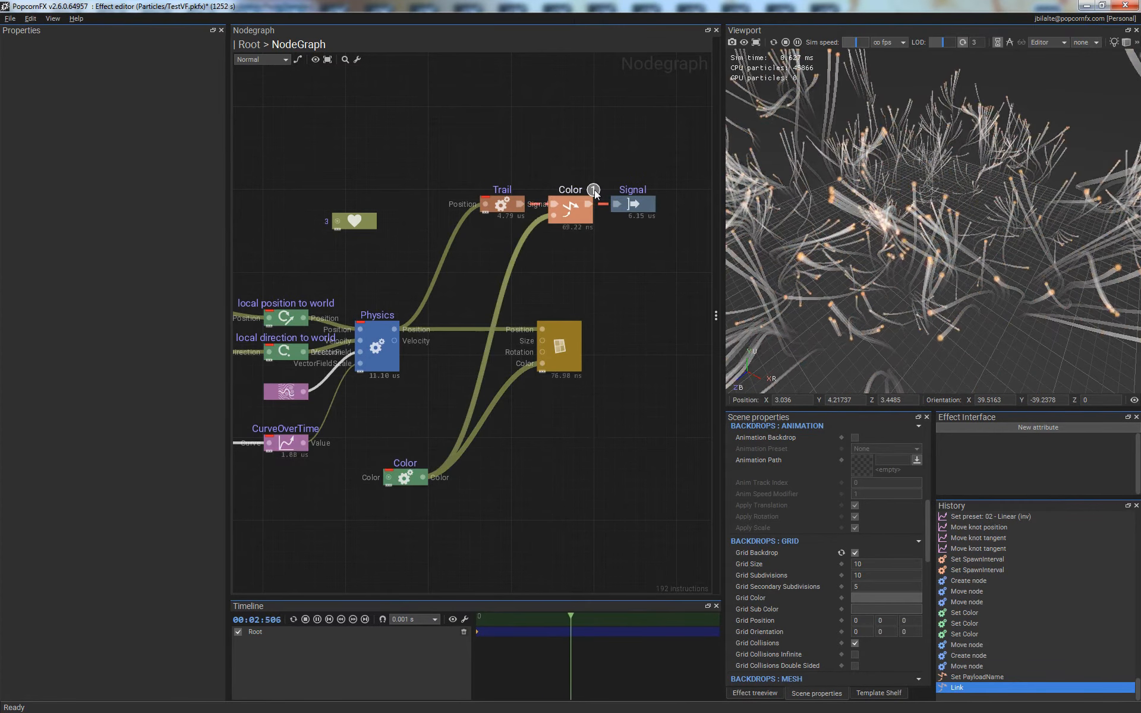
{"action": "mouse_move", "coordinate": [594, 193]}
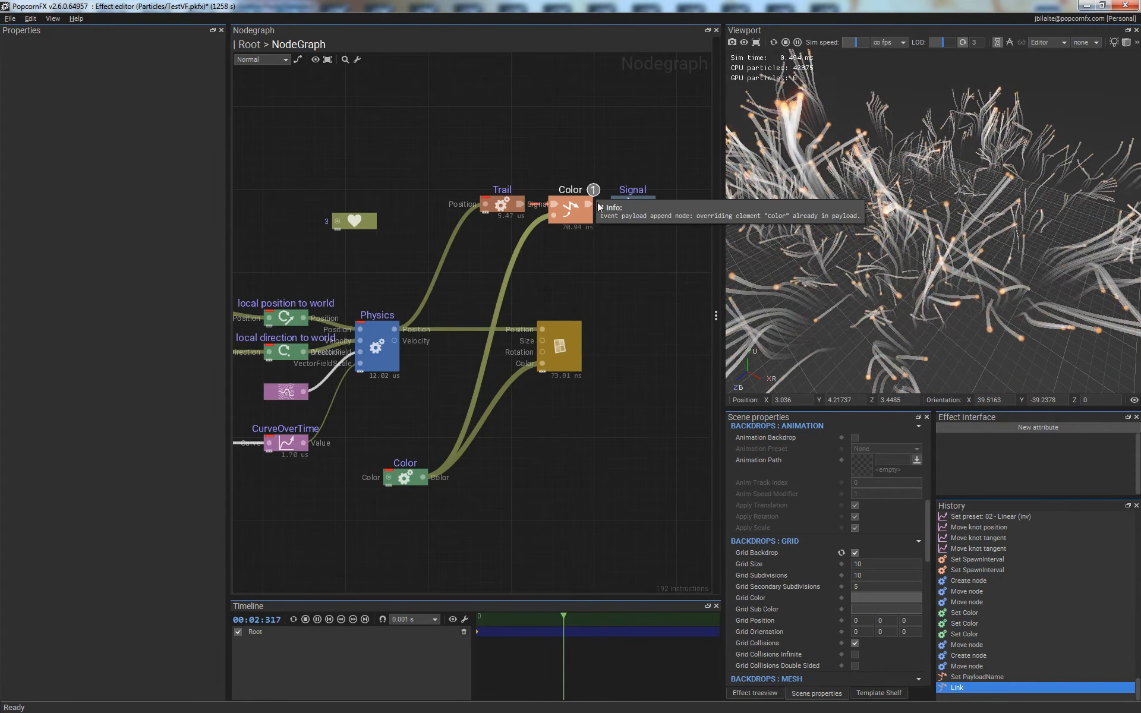
- Expand the Trail node's pins, link the Color node's output to its Color input, and collapse the unused pins
{"action": "left_click", "coordinate": [502, 205]}
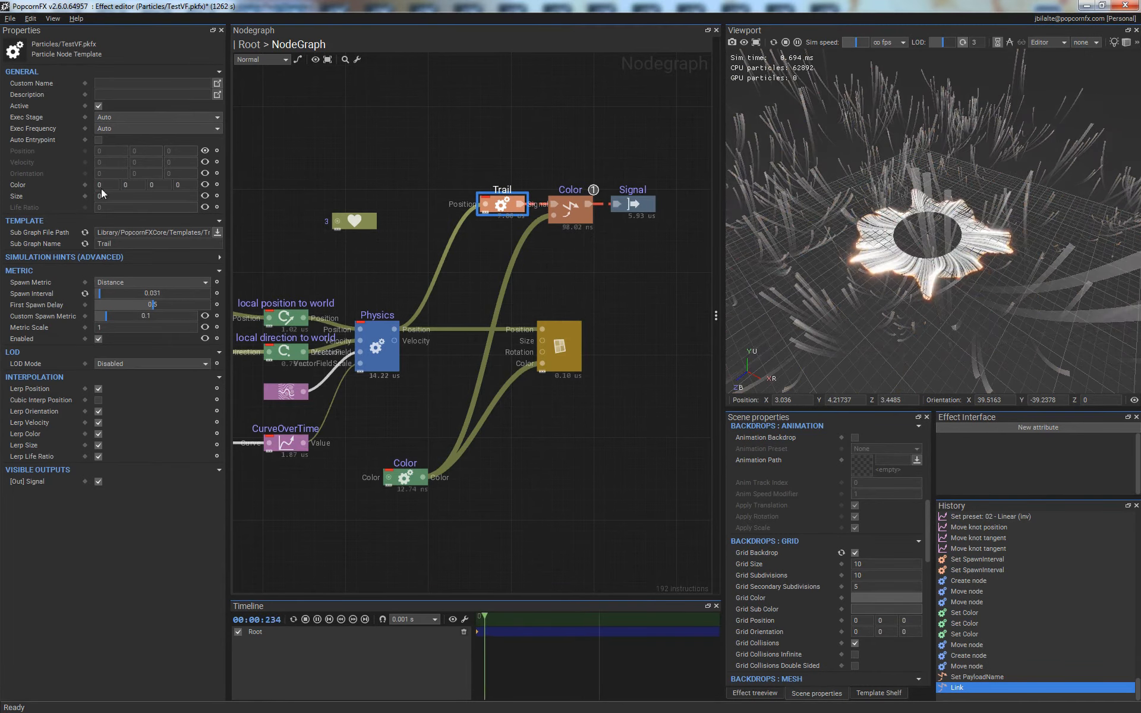
{"action": "left_click", "coordinate": [508, 202]}
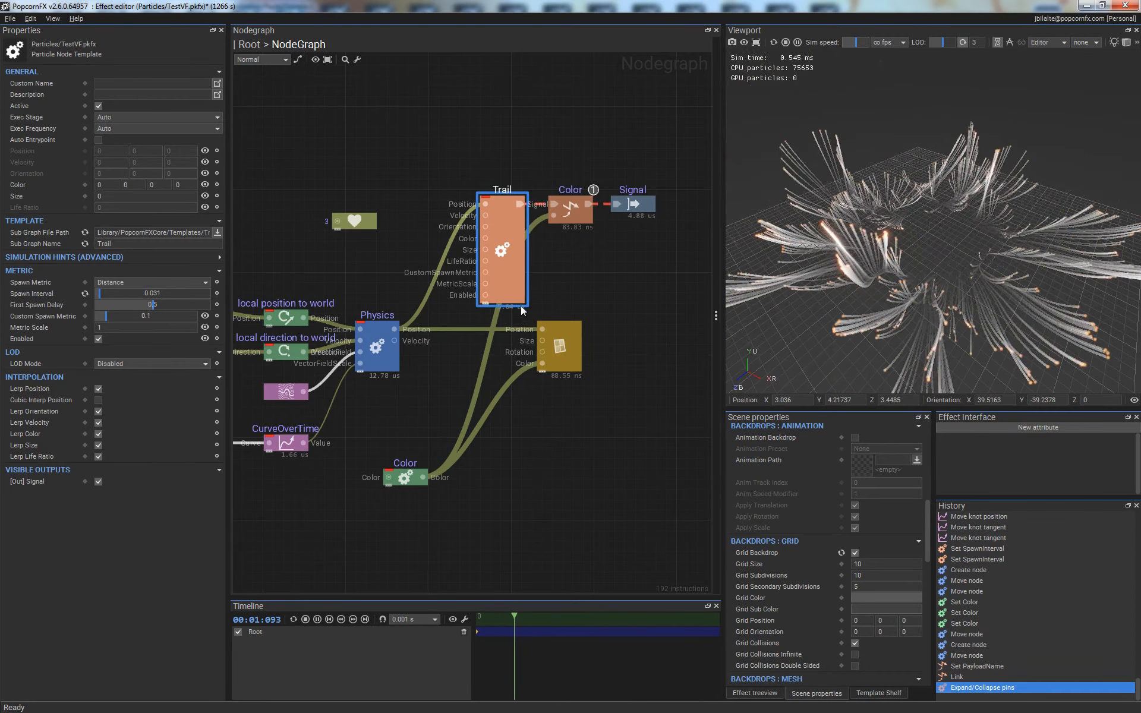
{"action": "left_click", "coordinate": [507, 212]}
{"action": "left_click", "coordinate": [507, 212]}
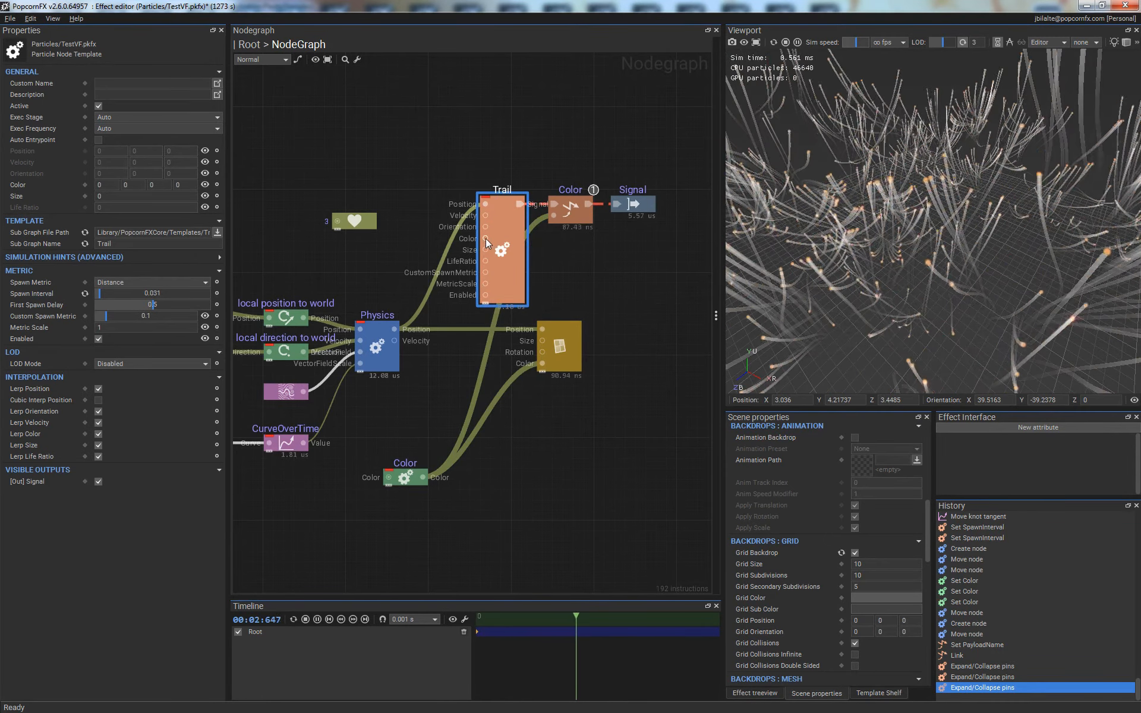
{"action": "left_click_drag", "start_coordinate": [486, 238], "coordinate": [422, 477]}
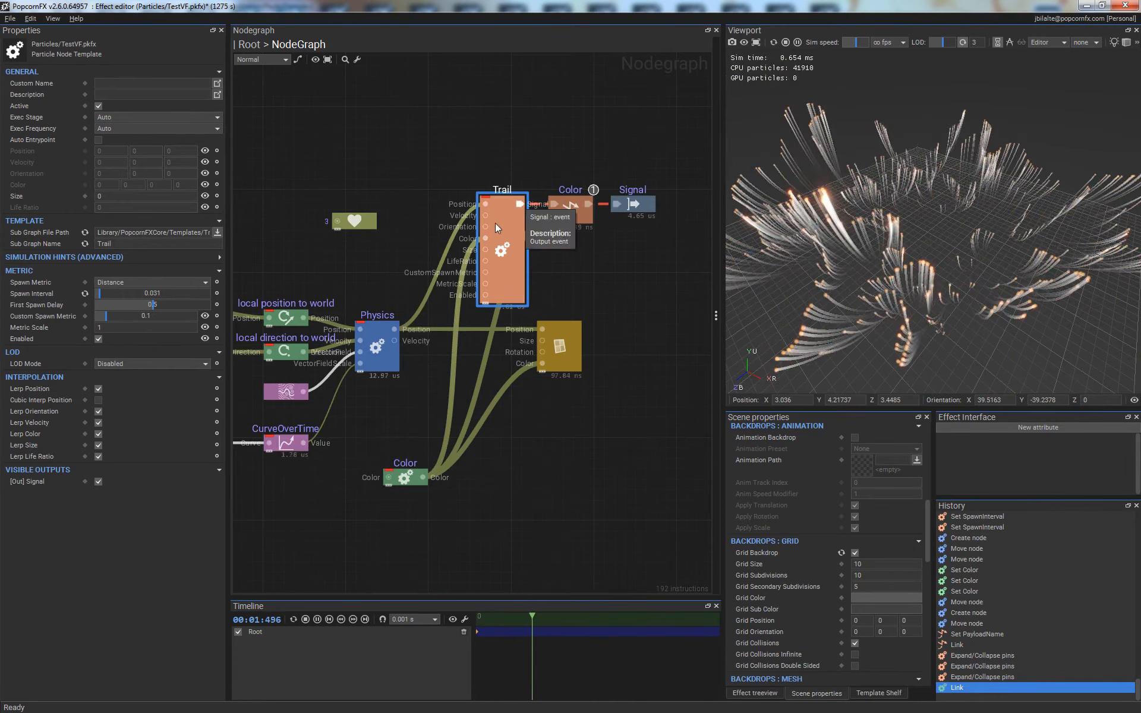
{"action": "key", "text": "Tab"}
- Delete the Color payload append node between Trail and Signal and return to the Root graph
{"action": "left_click", "coordinate": [566, 217]}
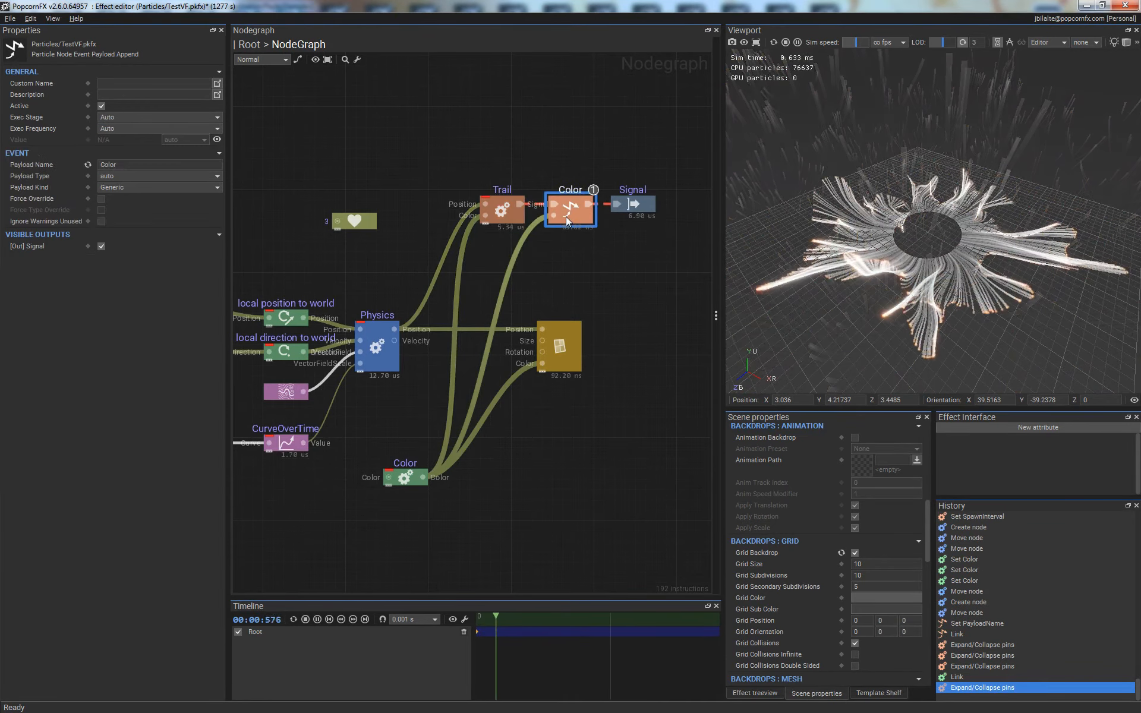
{"action": "key", "text": "Delete"}
{"action": "double_click", "coordinate": [611, 262]}
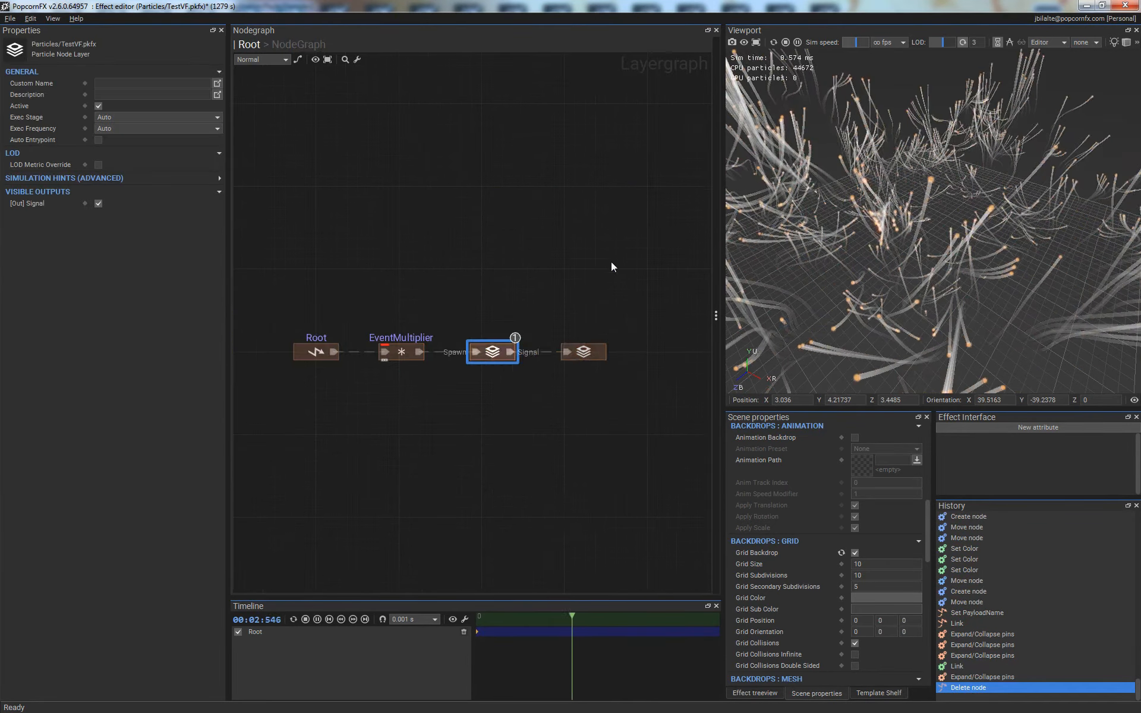
- Read the info marker on the first layer in the Root graph
{"action": "double_click", "coordinate": [594, 355]}
{"action": "double_click", "coordinate": [608, 392]}
{"action": "left_click", "coordinate": [518, 327]}
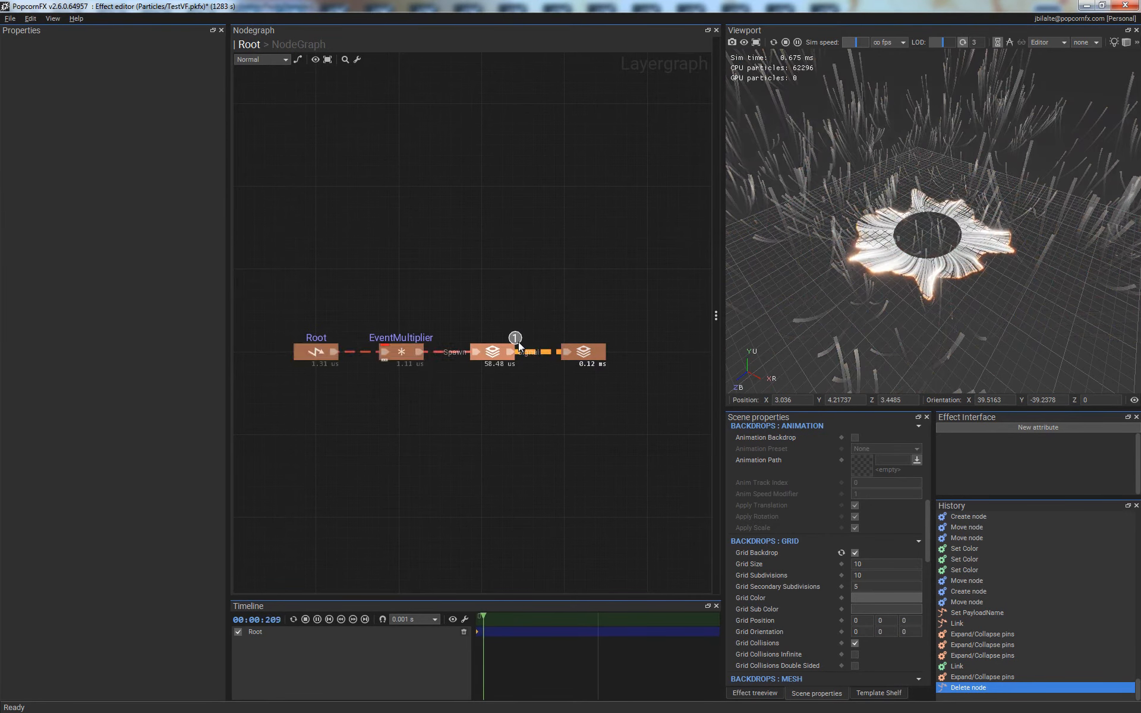
{"action": "mouse_move", "coordinate": [517, 344]}
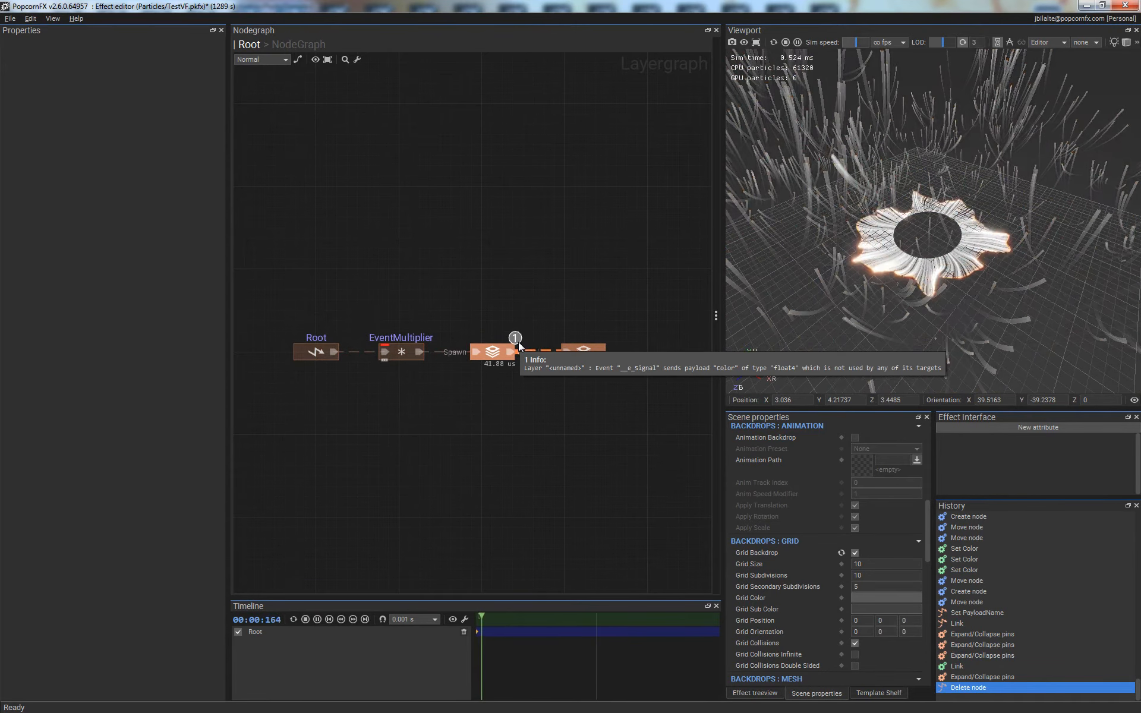
- Open the second layer and create an EventParent node in the empty space before the ribbon's nodes
{"action": "left_click", "coordinate": [596, 355]}
{"action": "double_click", "coordinate": [597, 356]}
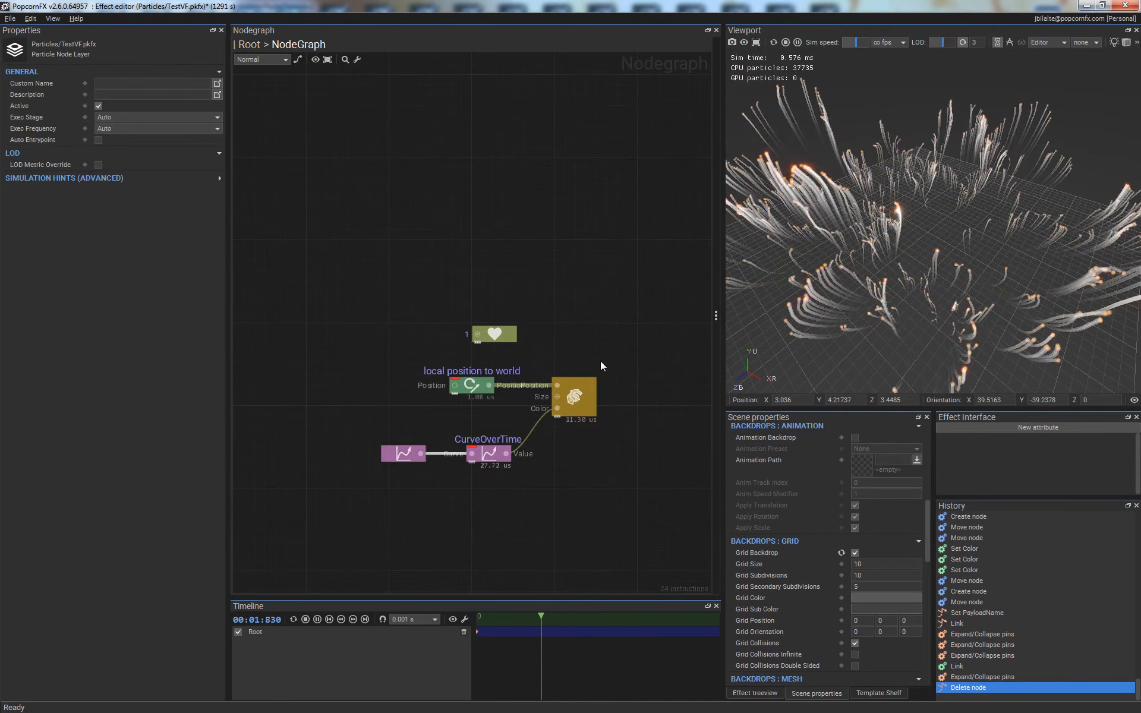
{"action": "middle_click_drag", "start_coordinate": [428, 299], "coordinate": [528, 190]}
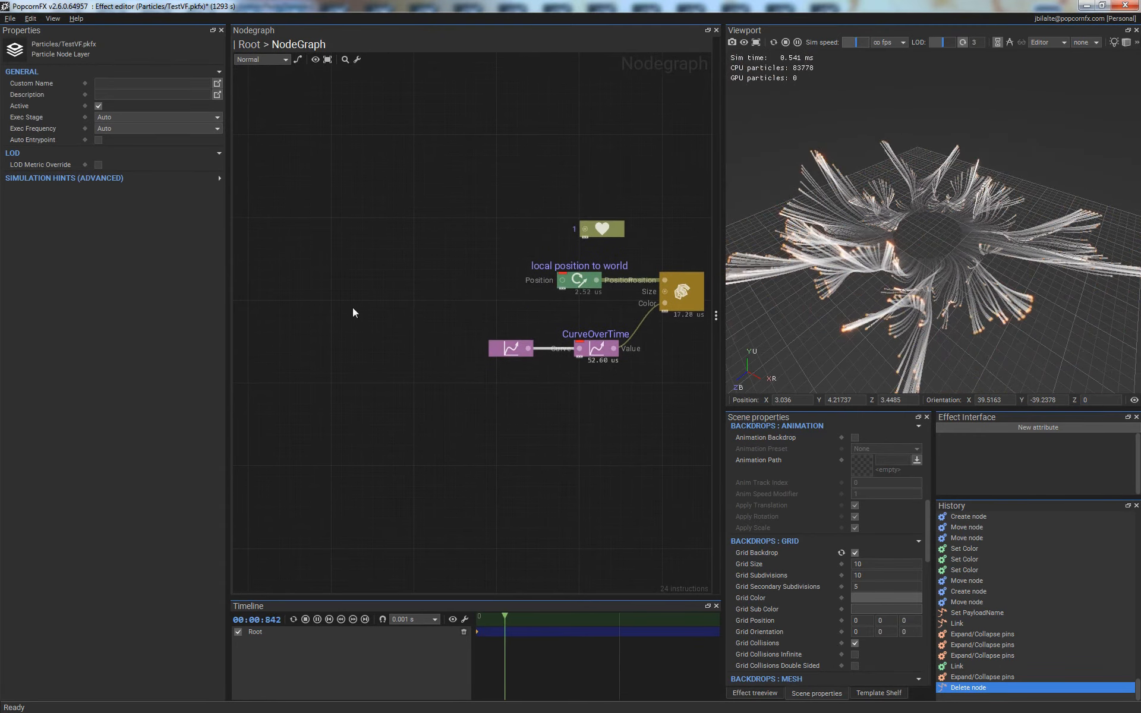
{"action": "right_click", "coordinate": [331, 276]}
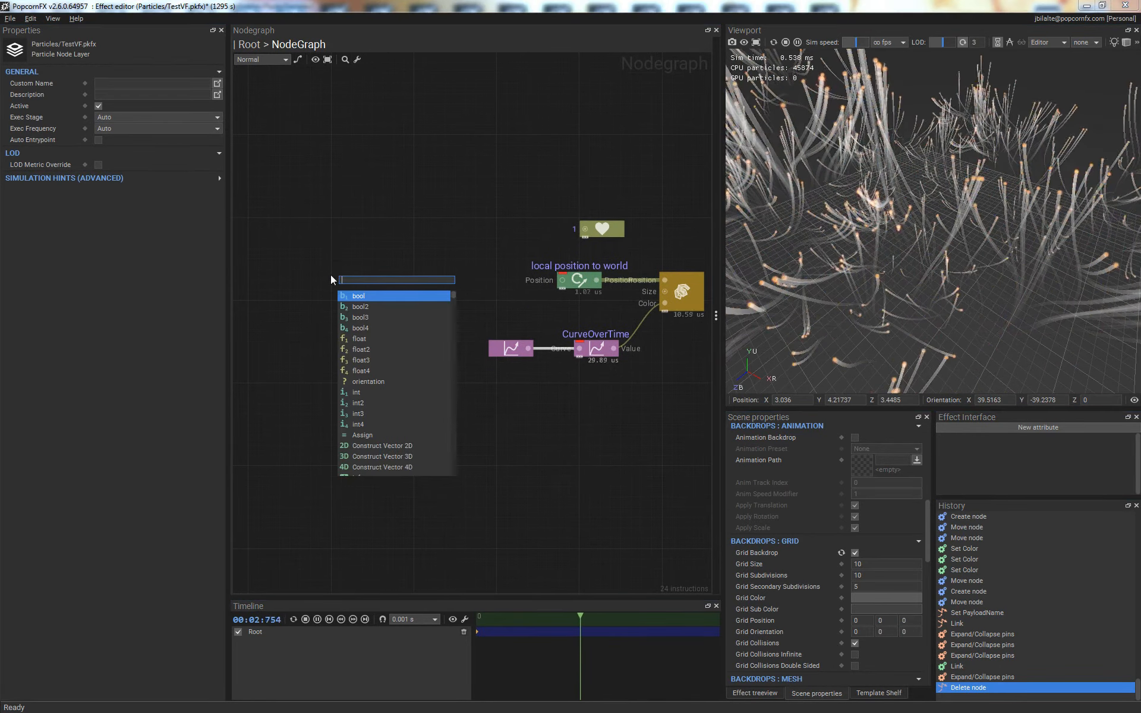
{"action": "type", "text": "p"}
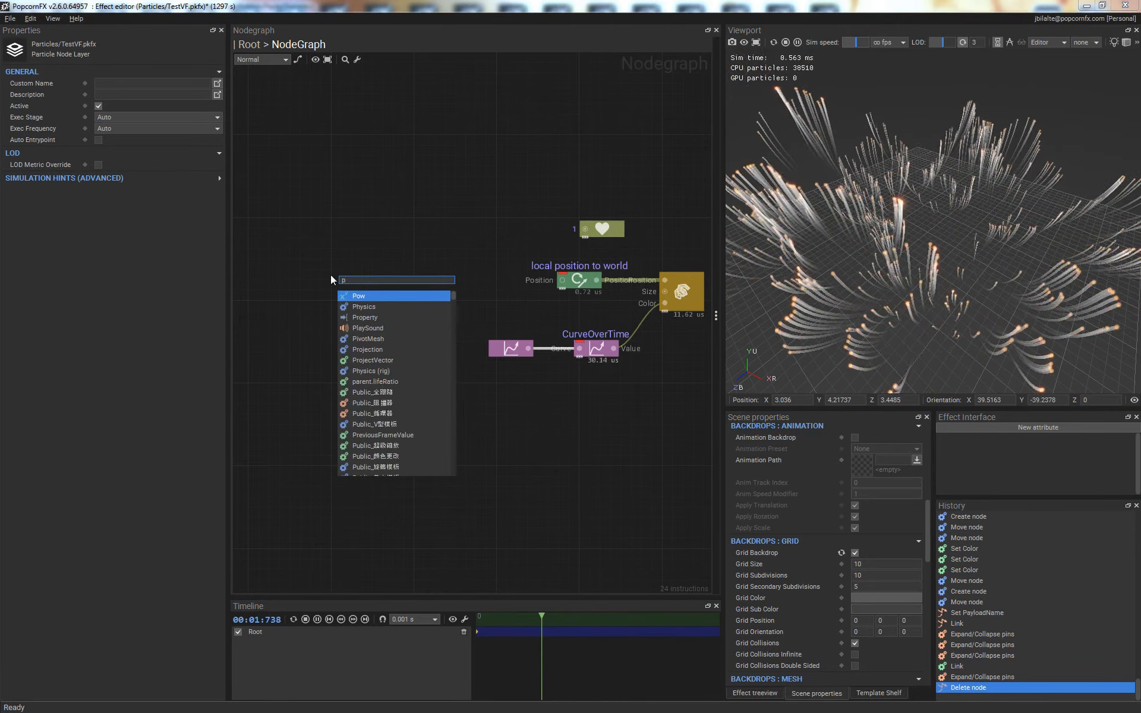
{"action": "type", "text": "are"}
{"action": "key", "text": "Down"}
{"action": "key", "text": "Return"}
{"action": "left_click", "coordinate": [398, 348]}
- Attach an EventPayloadExtract node to the EventParent output and choose Color as its payload name
{"action": "left_click_drag", "start_coordinate": [370, 287], "coordinate": [407, 285]}
{"action": "type", "text": "extra"}
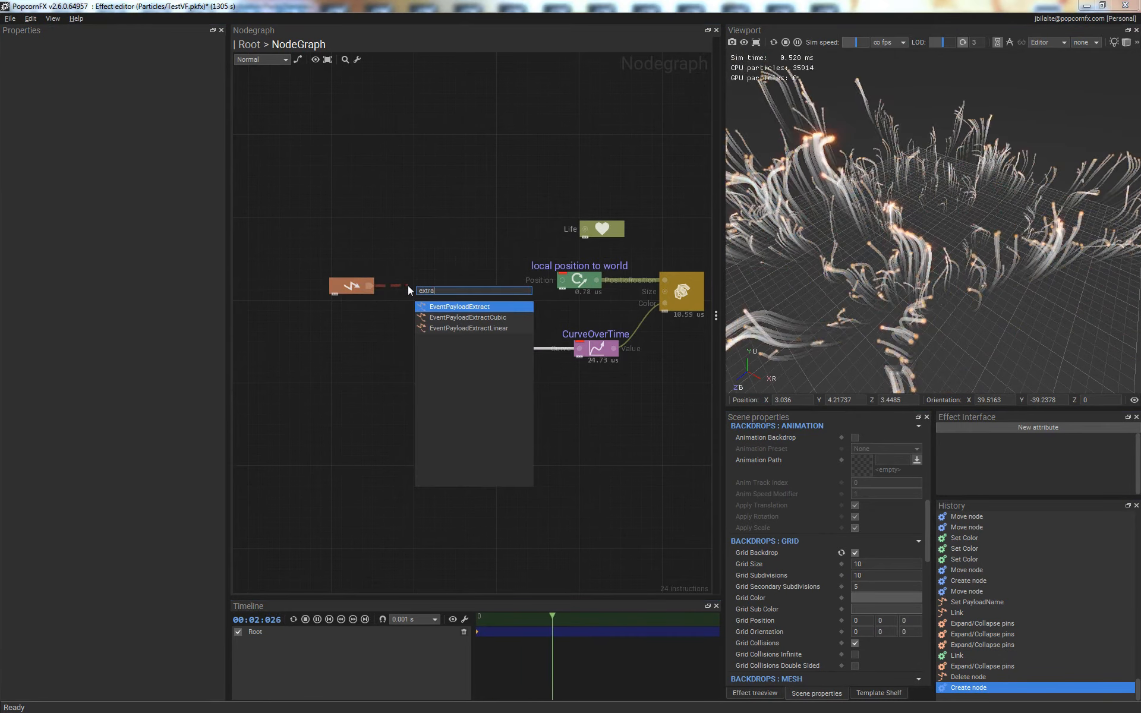
{"action": "key", "text": "Return"}
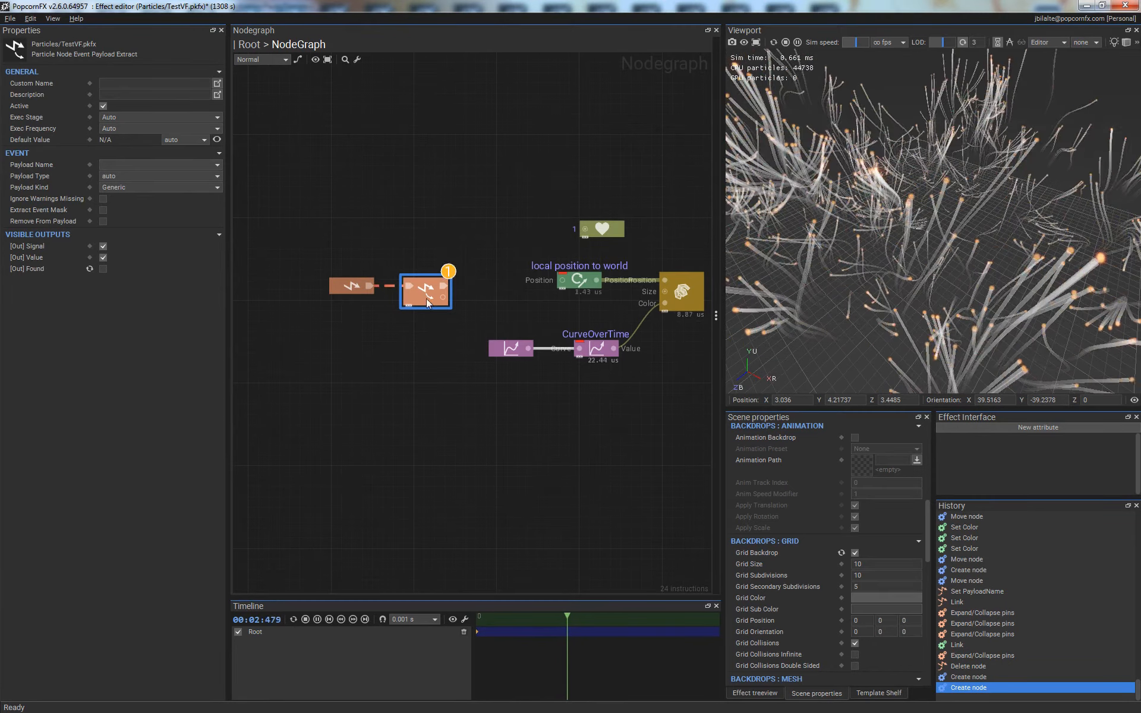
{"action": "left_click", "coordinate": [142, 167]}
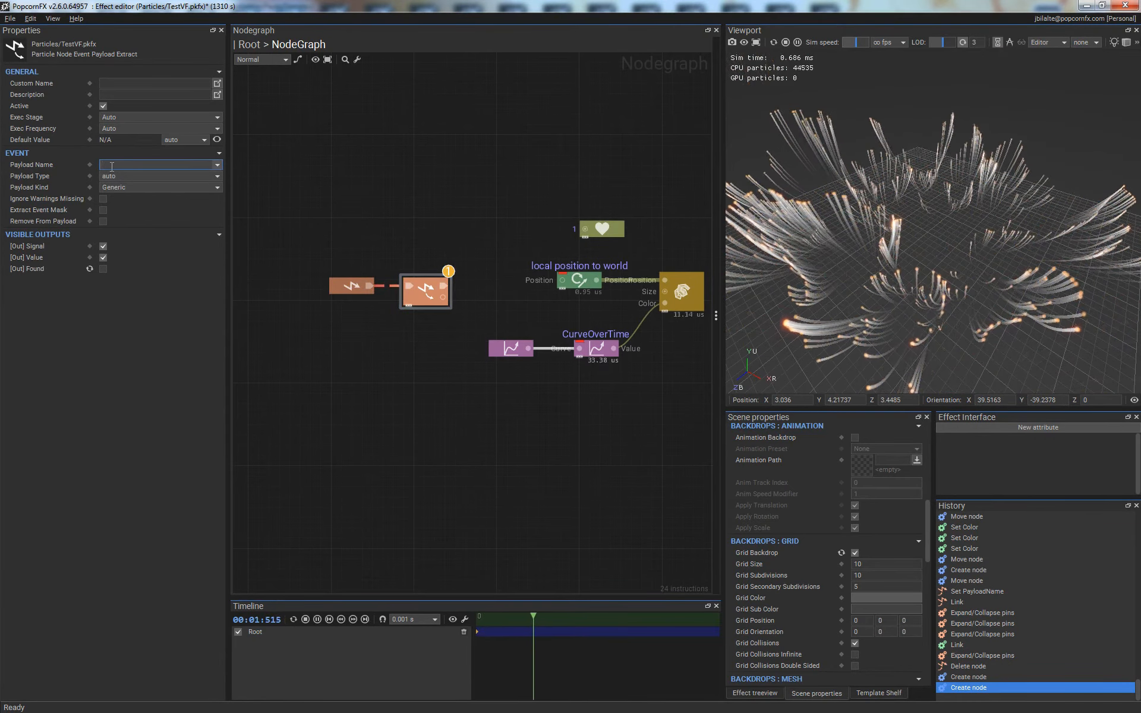
{"action": "left_click", "coordinate": [217, 166]}
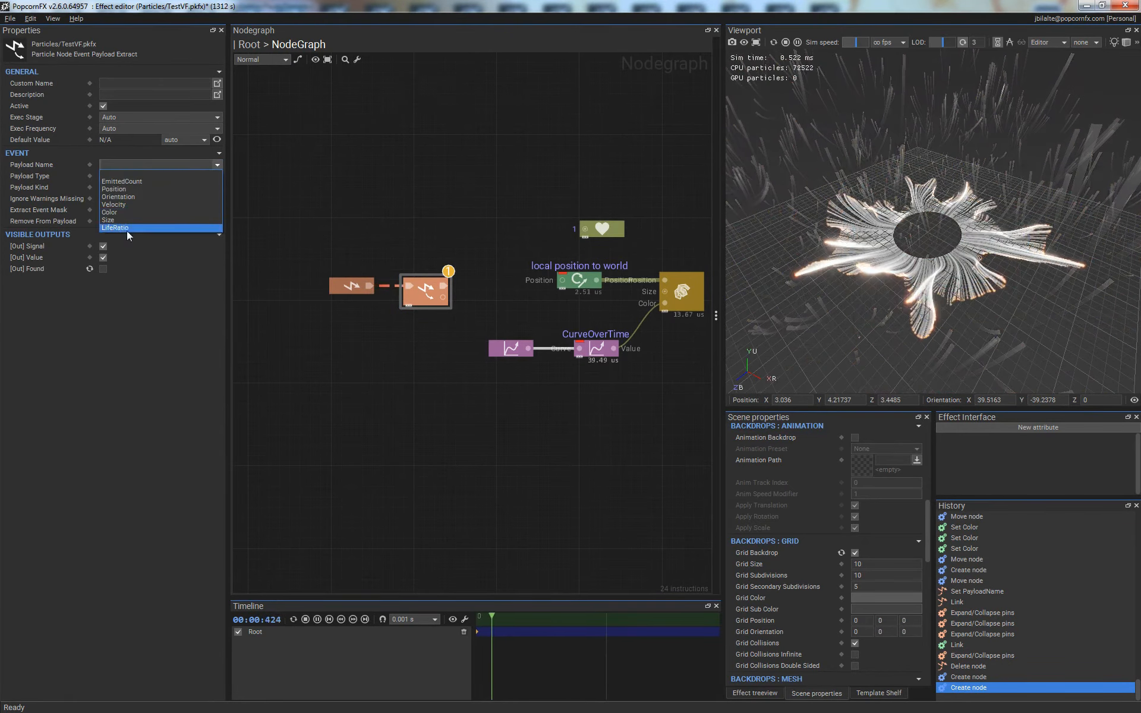
{"action": "left_click", "coordinate": [119, 212]}
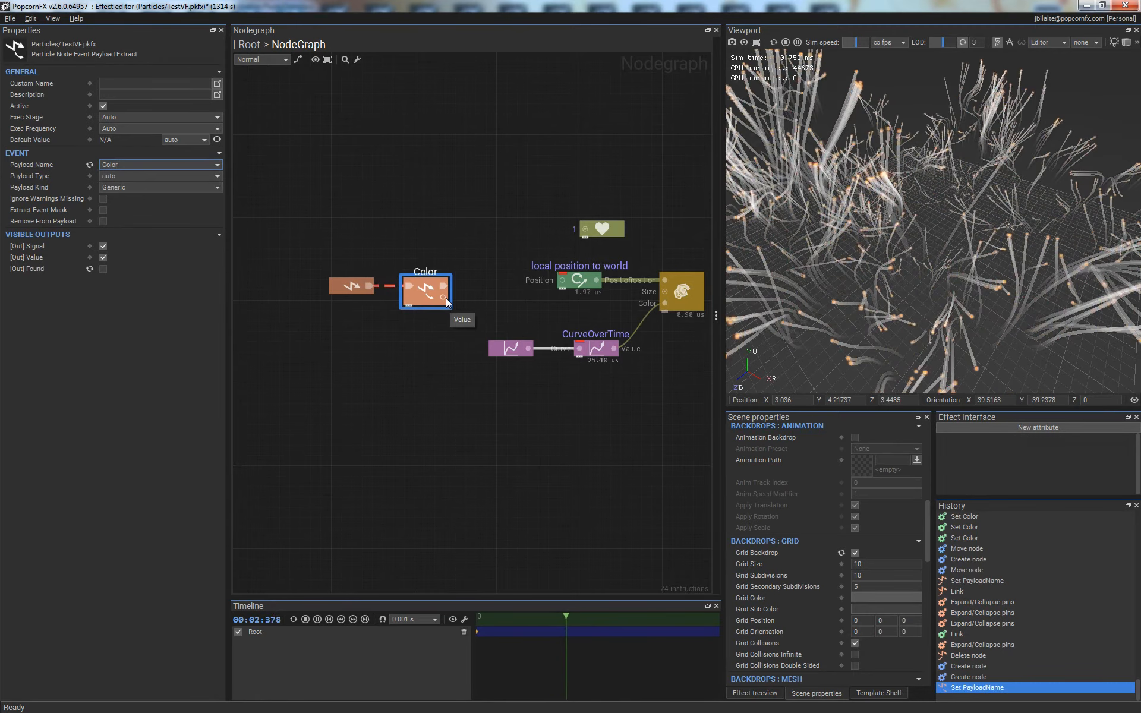
- Link the extracted Color value to the ribbon renderer's Color input in place of CurveOverTime, and return to the Root graph
{"action": "left_click_drag", "start_coordinate": [446, 298], "coordinate": [651, 307]}
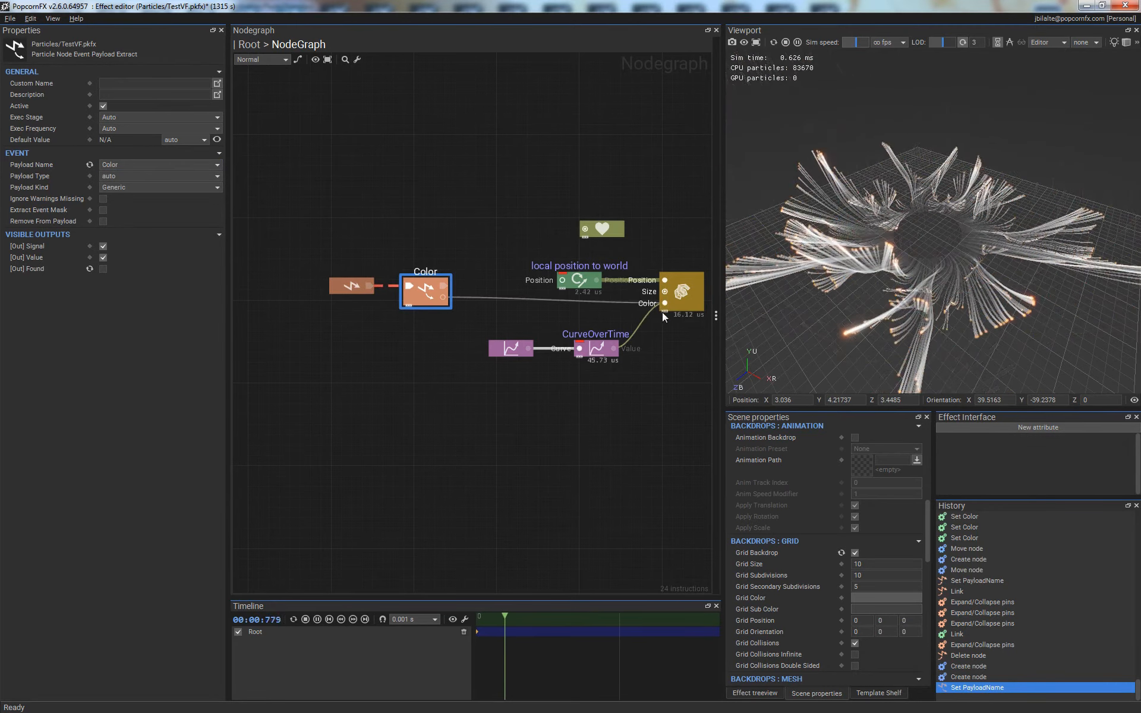
{"action": "left_click", "coordinate": [615, 429]}
{"action": "left_click_drag", "start_coordinate": [1000, 230], "coordinate": [969, 225], "text": "alt"}
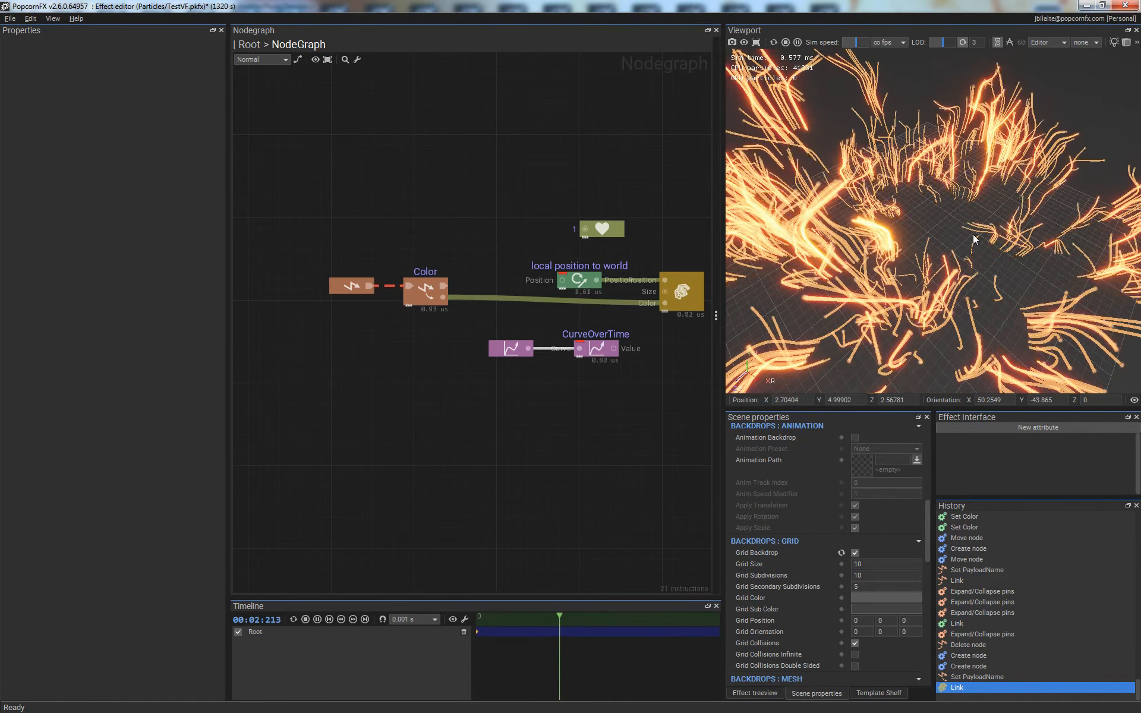
{"action": "double_click", "coordinate": [544, 413]}
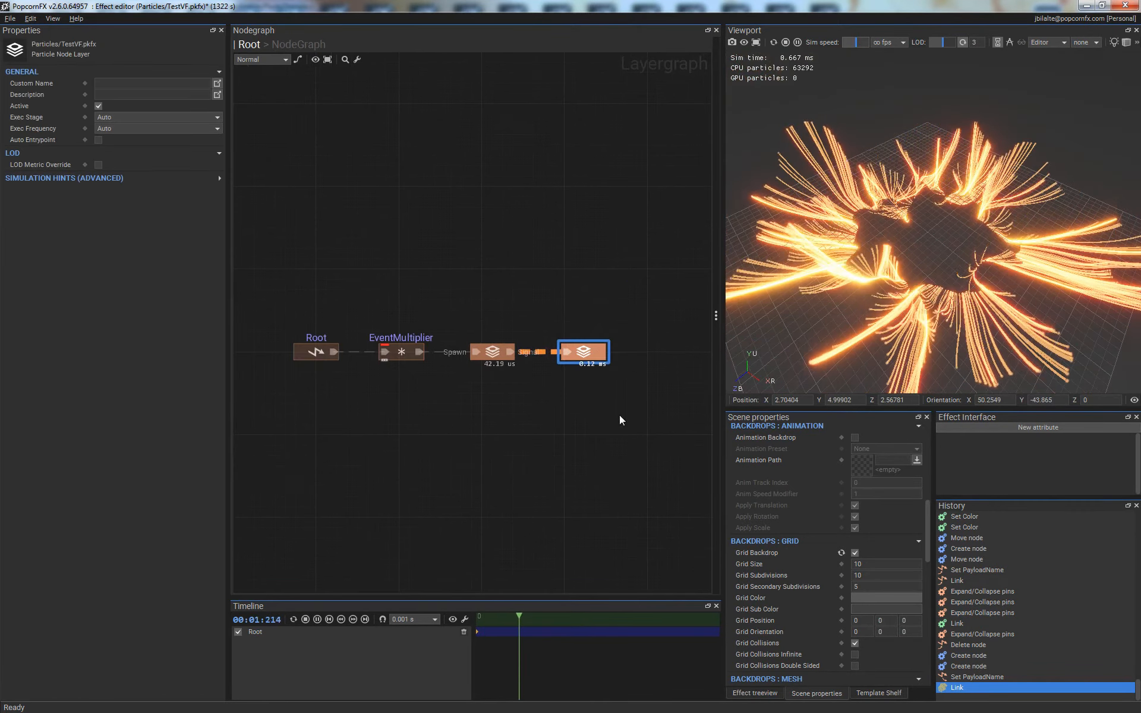
- Open the first layer and adjust its Color node's color to a slightly more saturated orange, hex FFFF974C
{"action": "left_click", "coordinate": [497, 355]}
{"action": "double_click", "coordinate": [497, 355]}
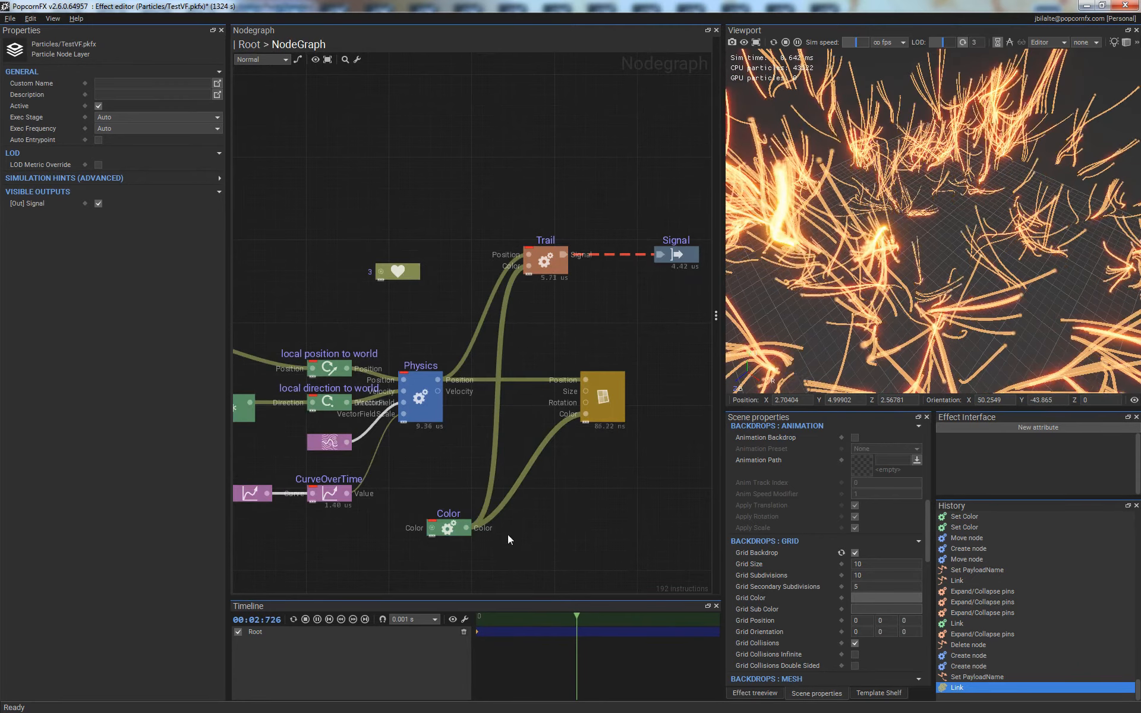
{"action": "left_click", "coordinate": [443, 530]}
{"action": "left_click", "coordinate": [146, 213]}
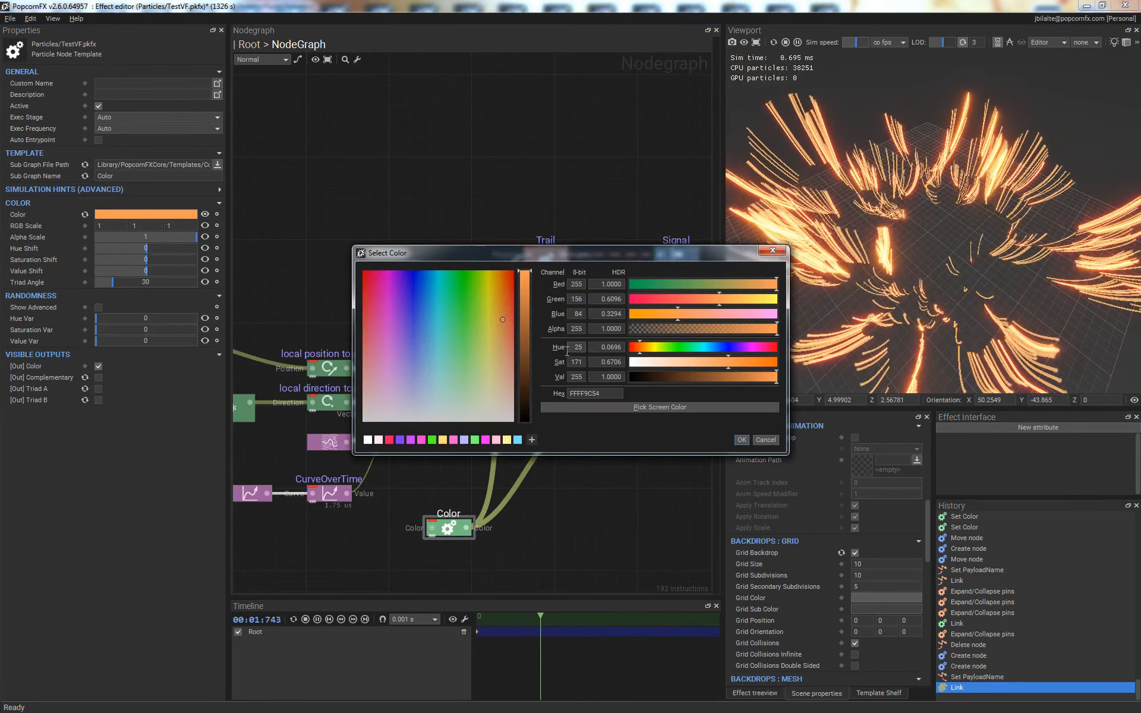
{"action": "left_click", "coordinate": [466, 309]}
{"action": "left_click", "coordinate": [499, 313]}
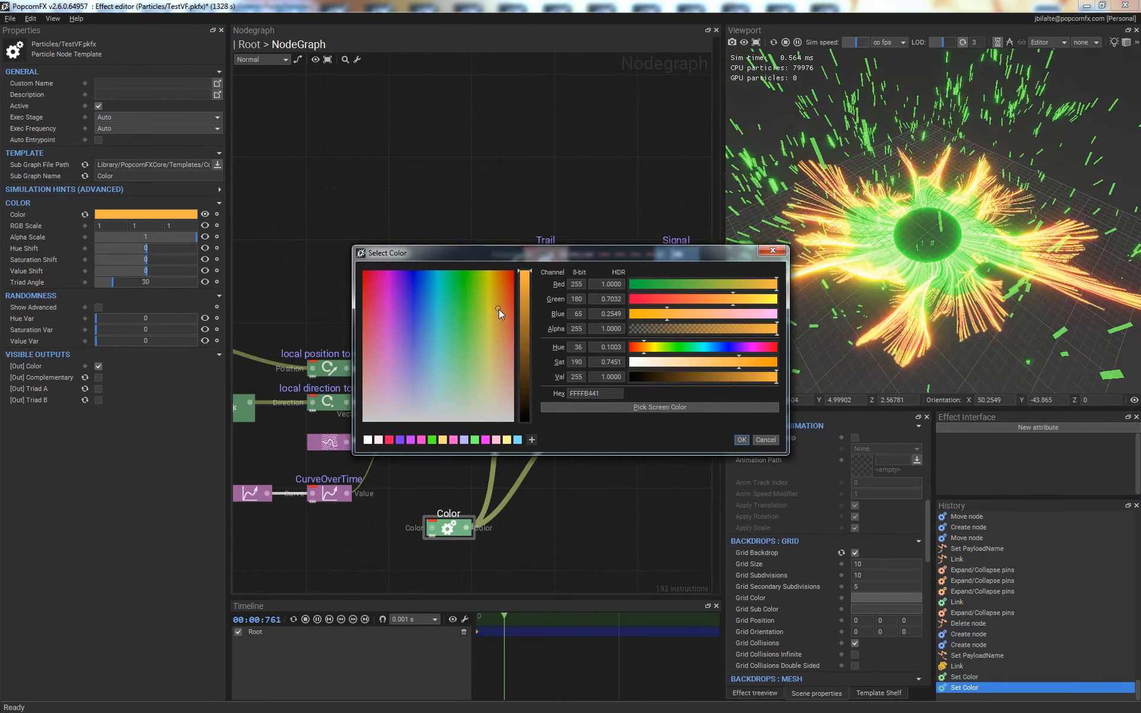
{"action": "left_click", "coordinate": [503, 315]}
{"action": "left_click", "coordinate": [741, 439]}
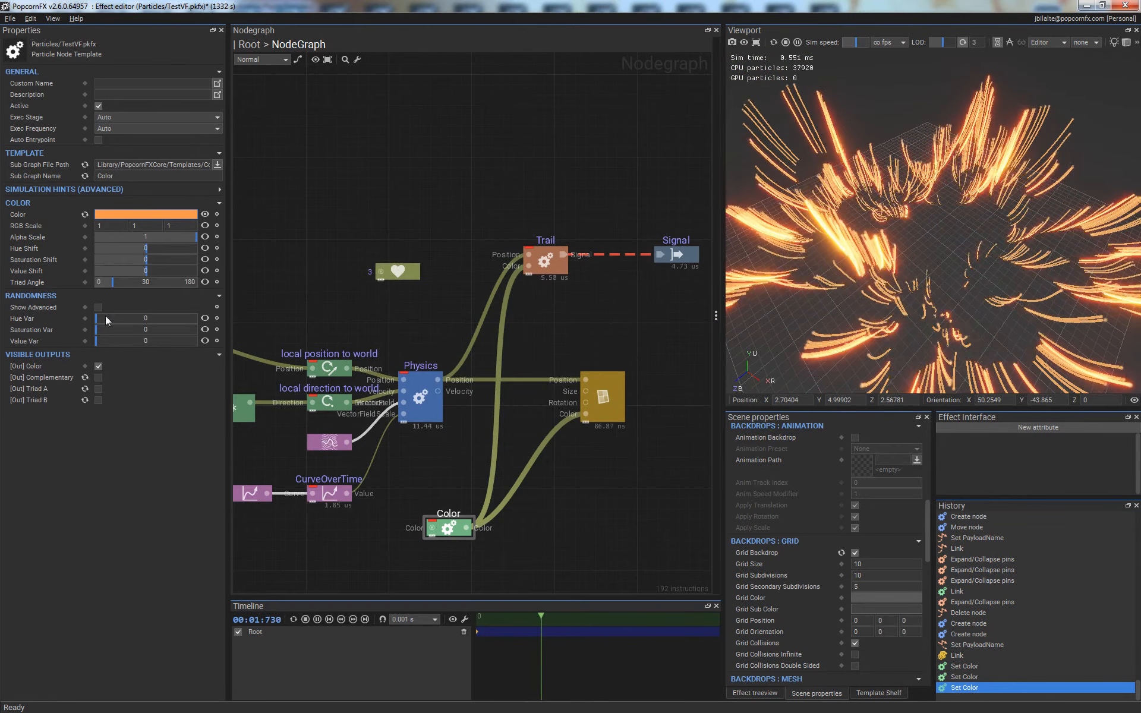
- Set the Color node's Hue Var to 0.16 and its color to blue, hex FF6B67FF, judging it on a frame paused at about 953 ms
{"action": "left_click_drag", "start_coordinate": [101, 316], "coordinate": [112, 316]}
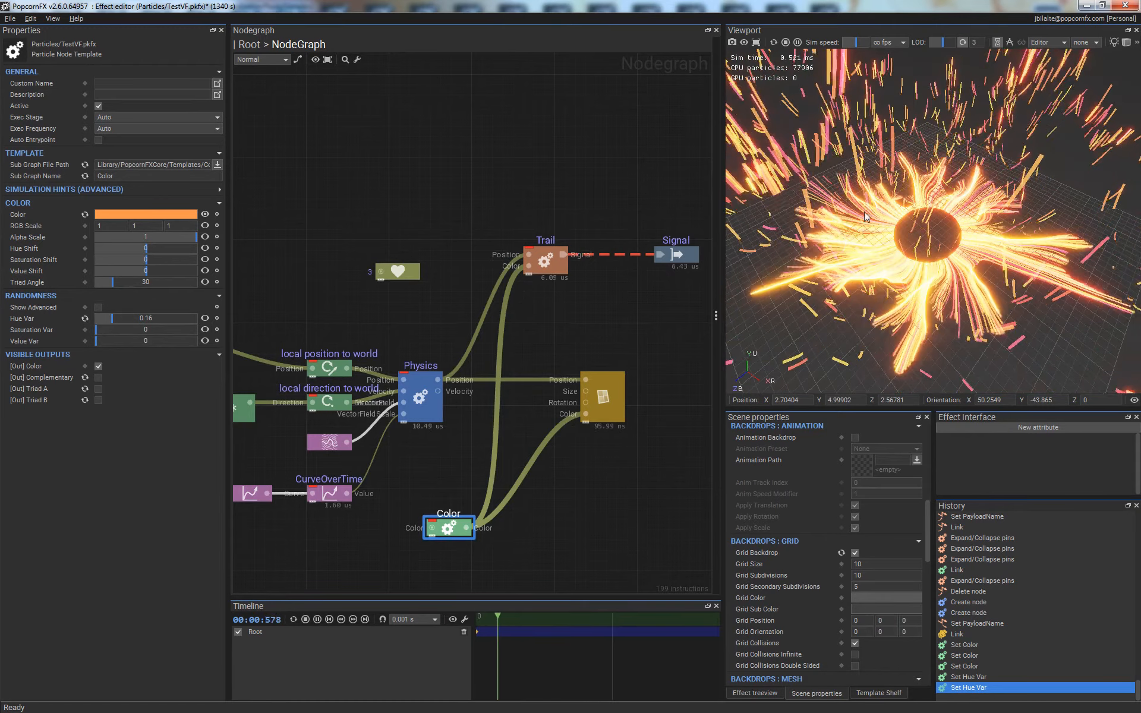
{"action": "left_click", "coordinate": [115, 215]}
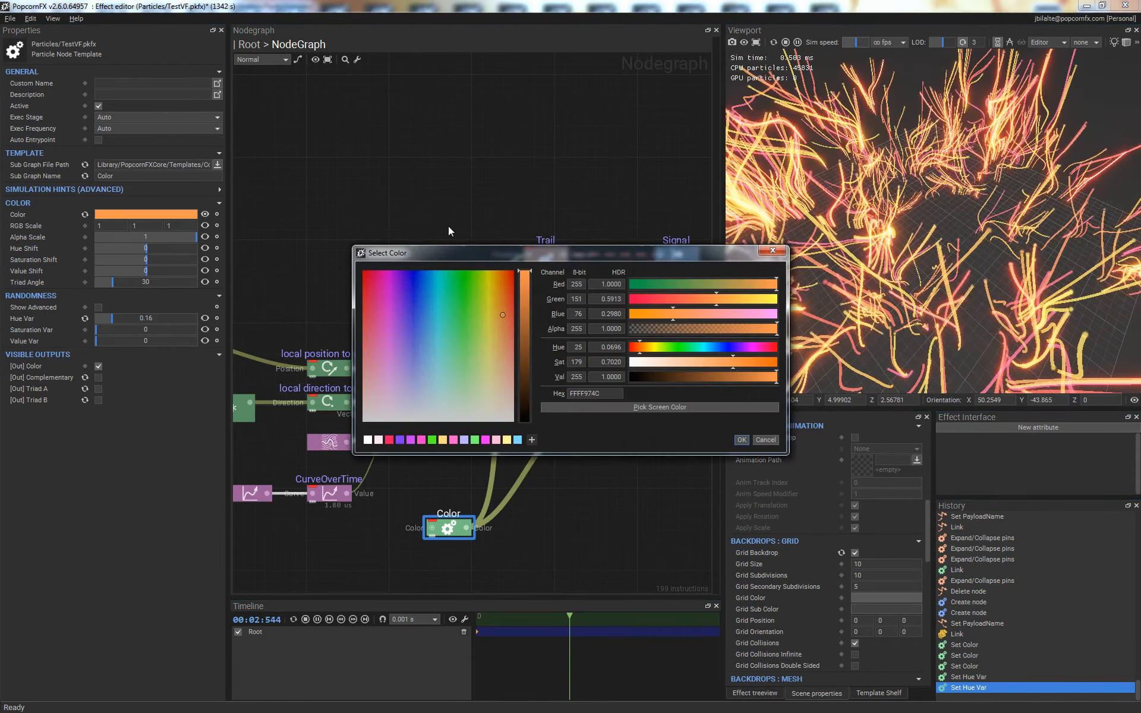
{"action": "left_click_drag", "start_coordinate": [407, 326], "coordinate": [410, 342]}
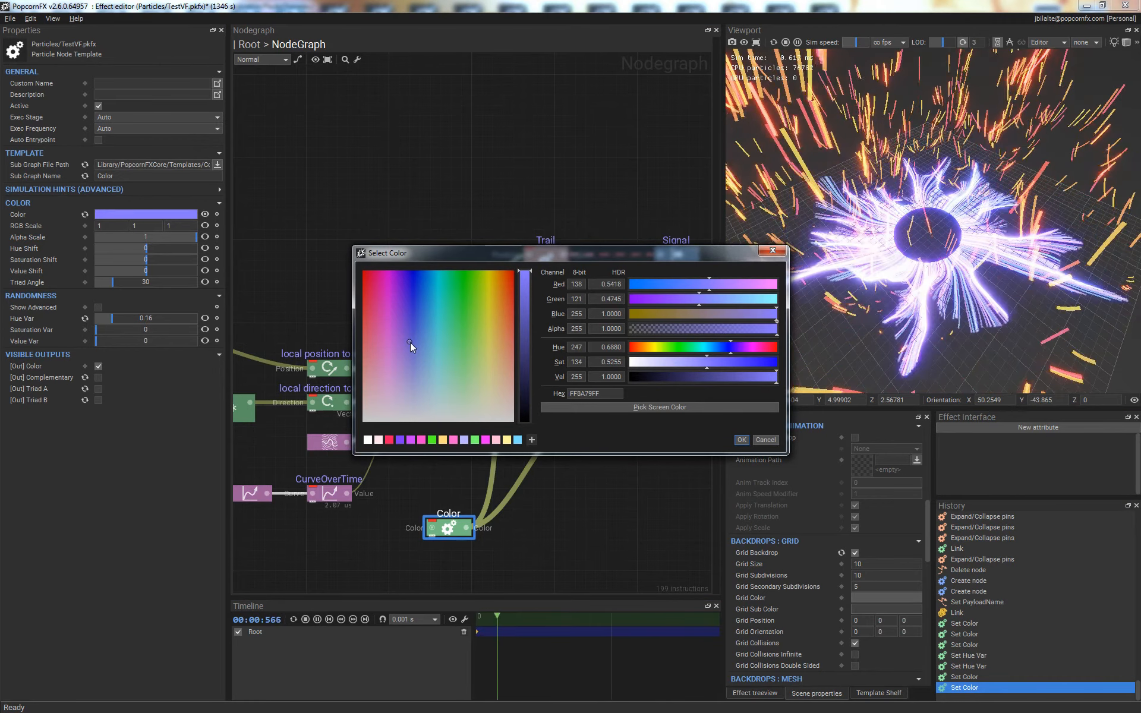
{"action": "left_click", "coordinate": [514, 624]}
{"action": "mouse_move", "coordinate": [515, 624]}
{"action": "left_mouse_down"}
{"action": "mouse_move", "coordinate": [489, 619]}
{"action": "mouse_move", "coordinate": [515, 624]}
{"action": "left_mouse_up"}
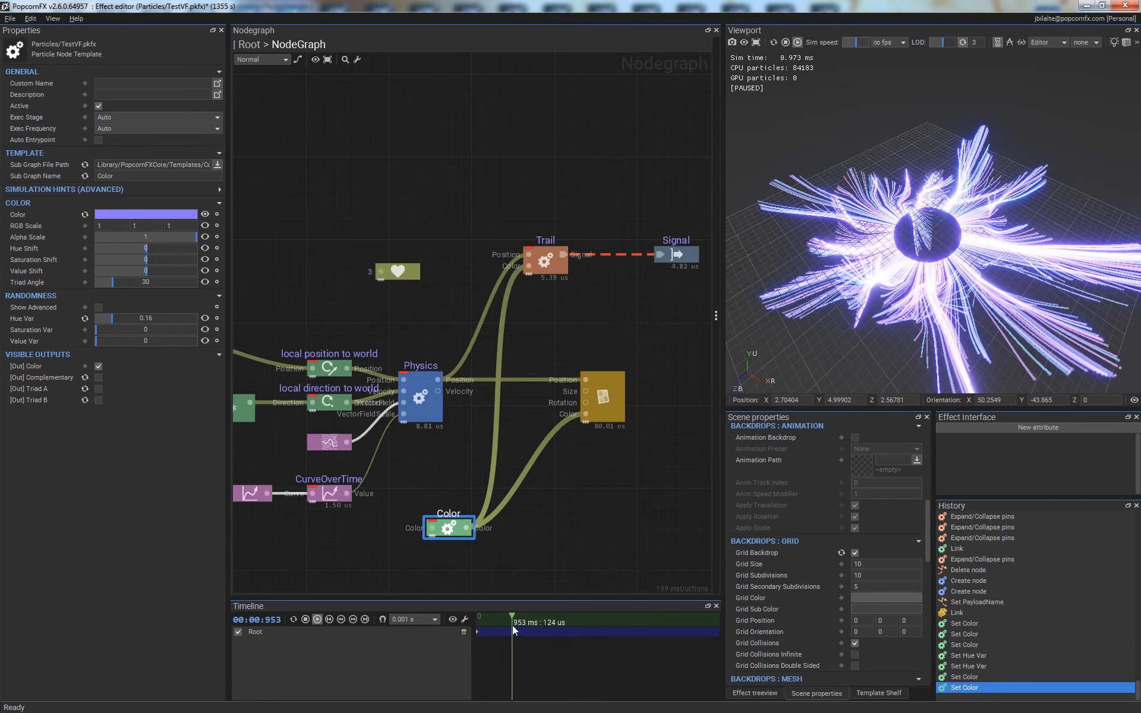
{"action": "left_click", "coordinate": [131, 218]}
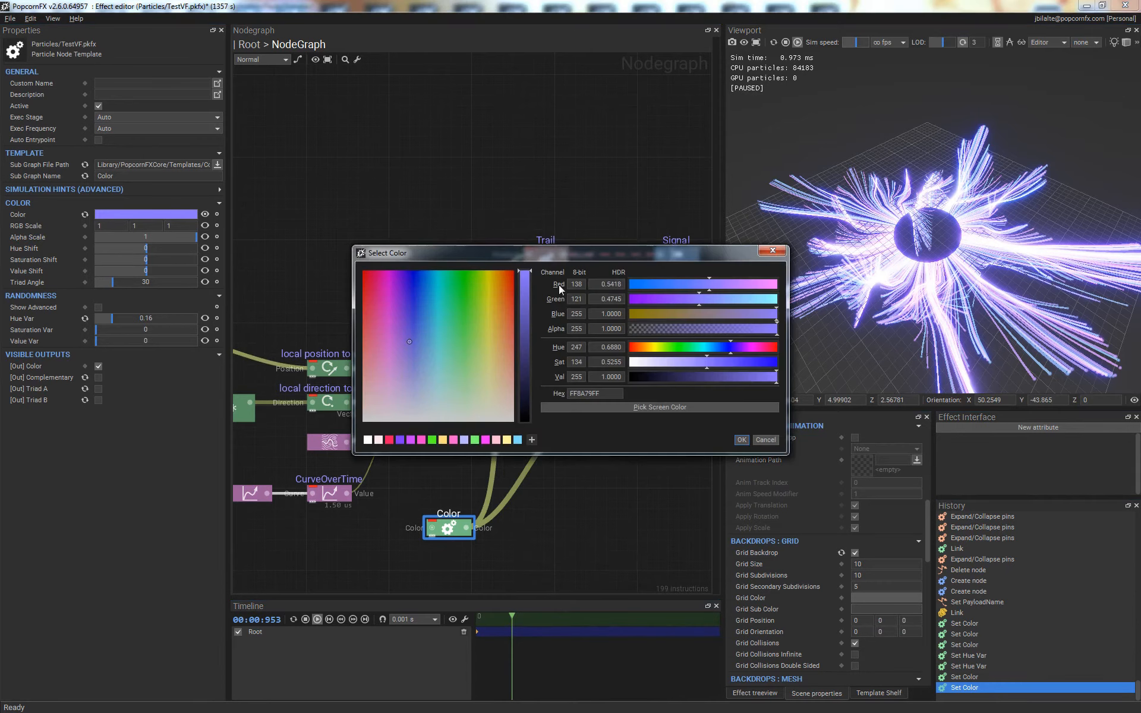
{"action": "mouse_move", "coordinate": [409, 341]}
{"action": "left_mouse_down"}
{"action": "mouse_move", "coordinate": [501, 320]}
{"action": "mouse_move", "coordinate": [512, 293]}
{"action": "mouse_move", "coordinate": [501, 327]}
{"action": "mouse_move", "coordinate": [412, 332]}
{"action": "left_mouse_up"}
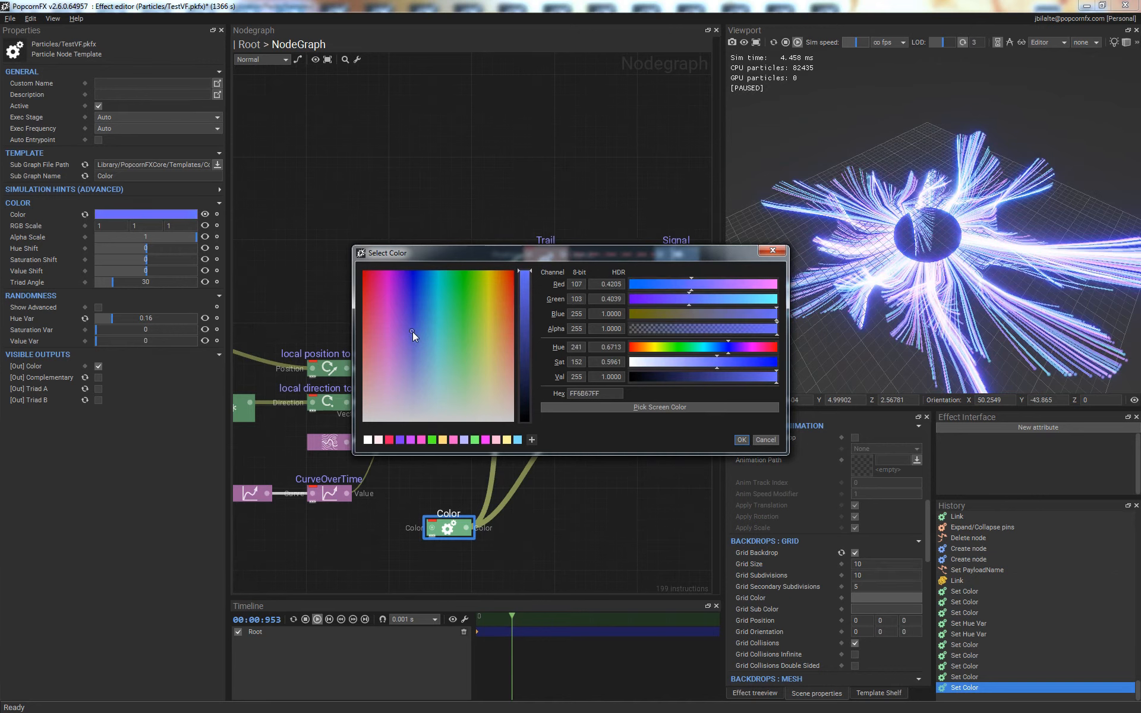
{"action": "left_click", "coordinate": [742, 440]}
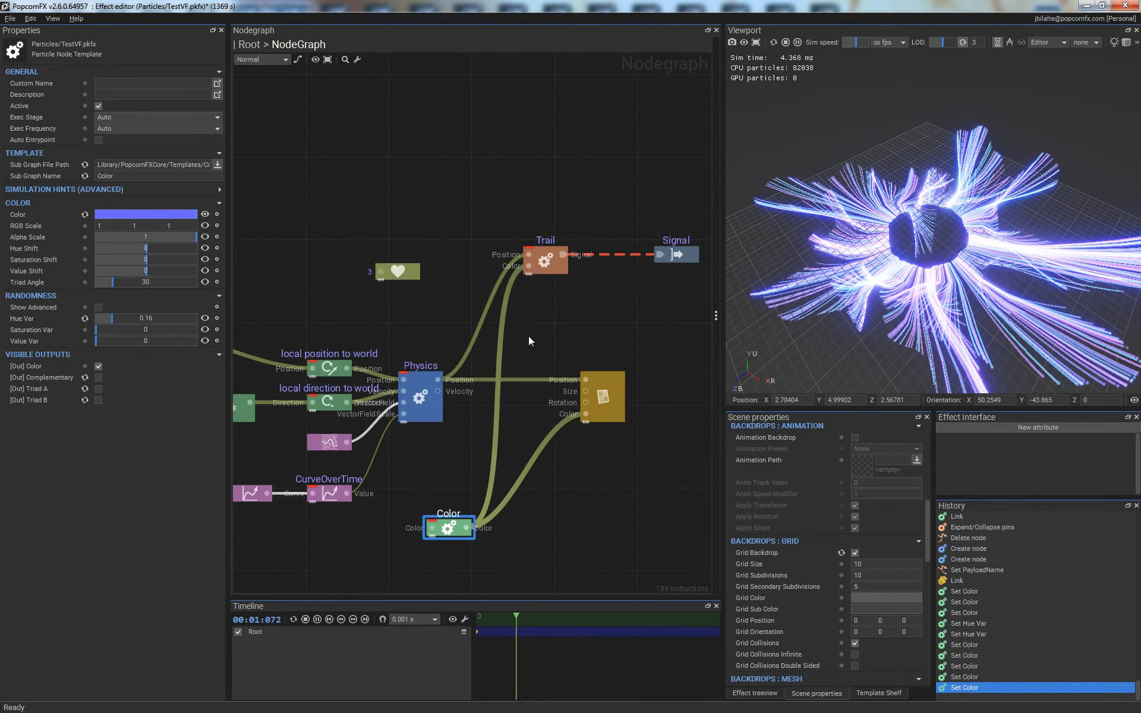
- Open the second layer and move the curve sampler and CurveOverTime nodes below the Color payload extraction, clear of the renderer
{"action": "double_click", "coordinate": [569, 492]}
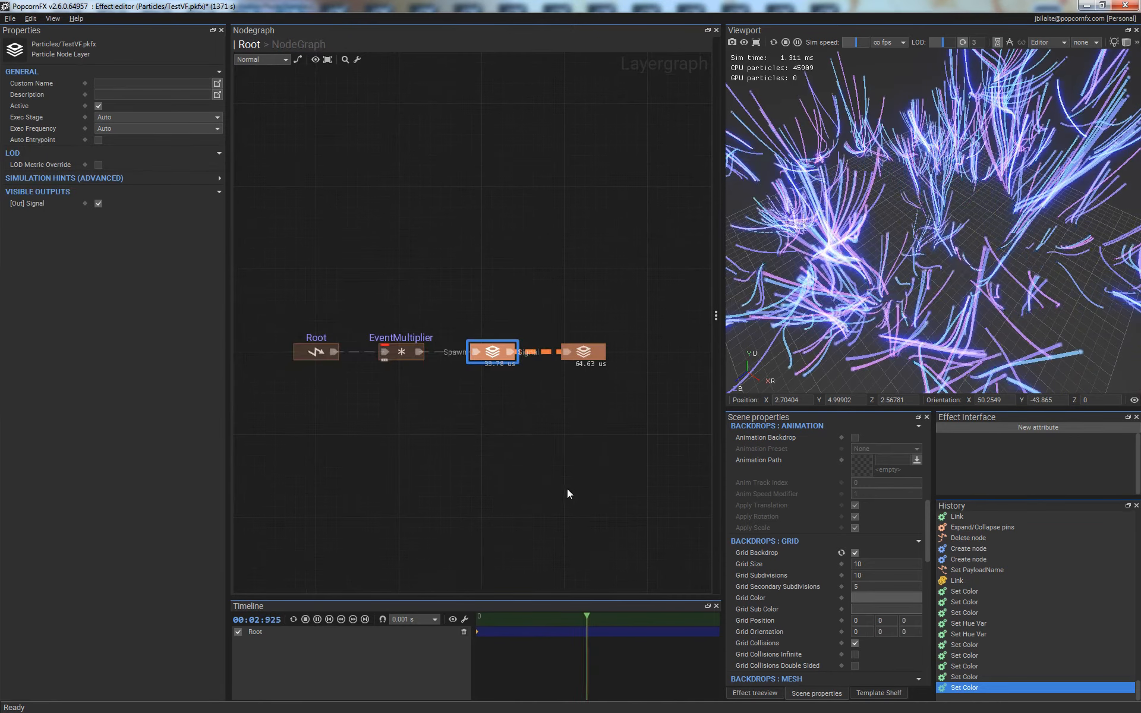
{"action": "left_click", "coordinate": [599, 350]}
{"action": "double_click", "coordinate": [600, 353]}
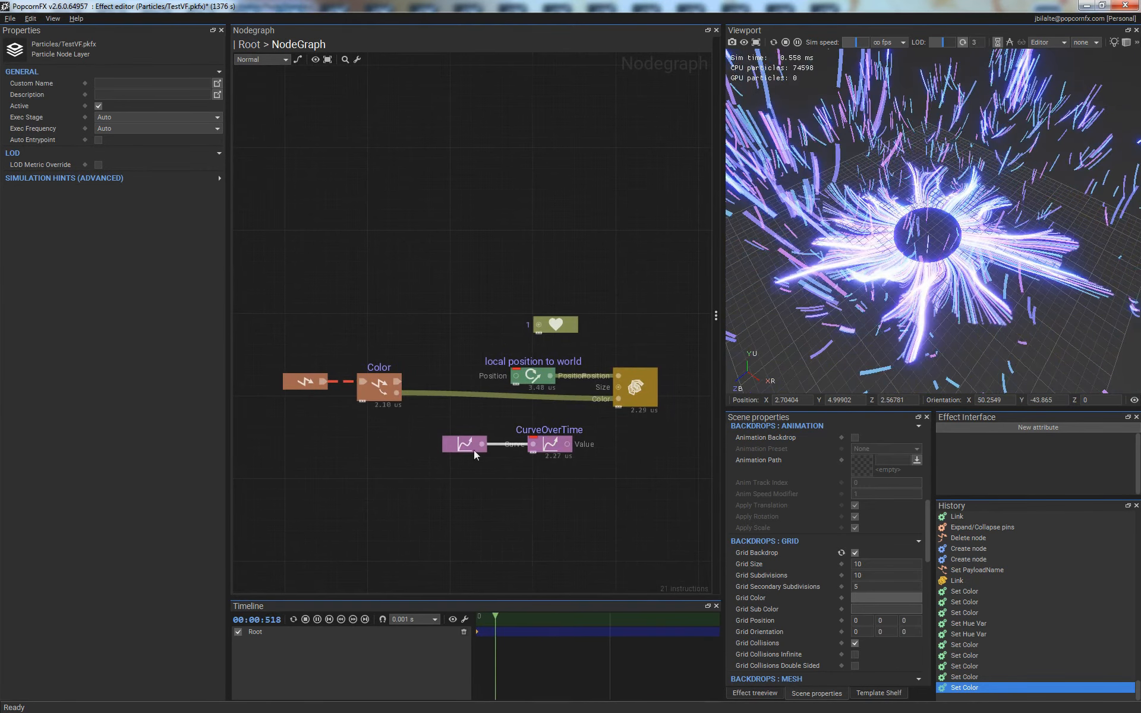
{"action": "left_click_drag", "start_coordinate": [425, 422], "coordinate": [451, 468]}
{"action": "left_click", "coordinate": [367, 477]}
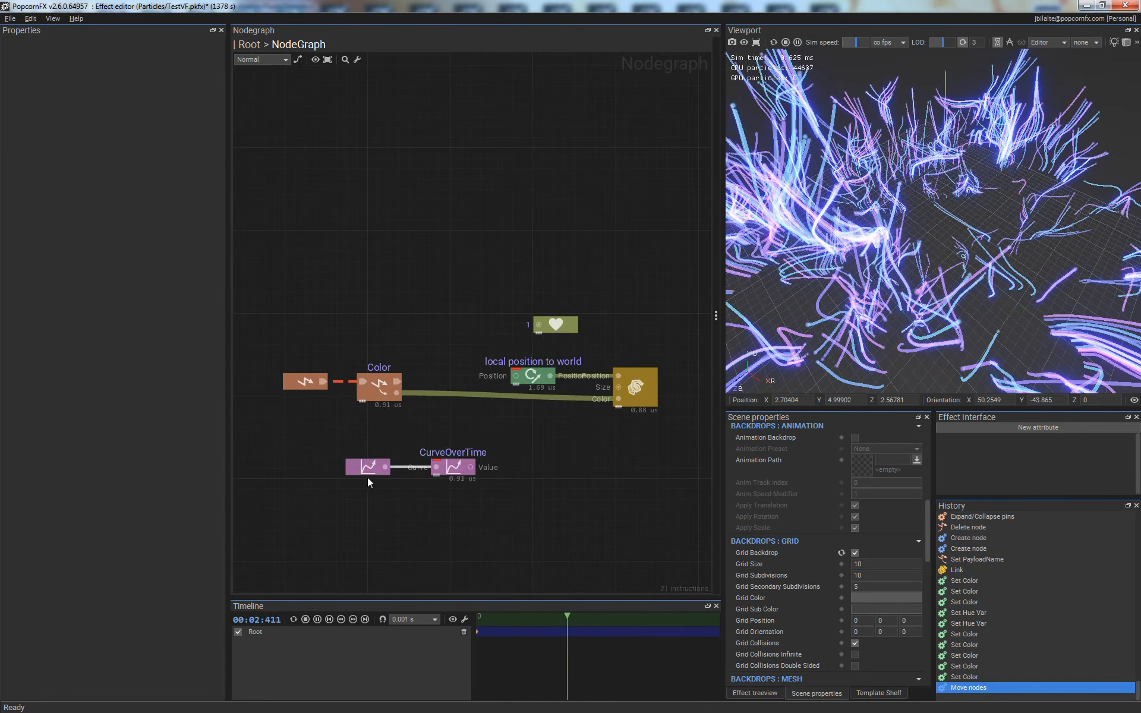
{"action": "right_click", "coordinate": [501, 395]}
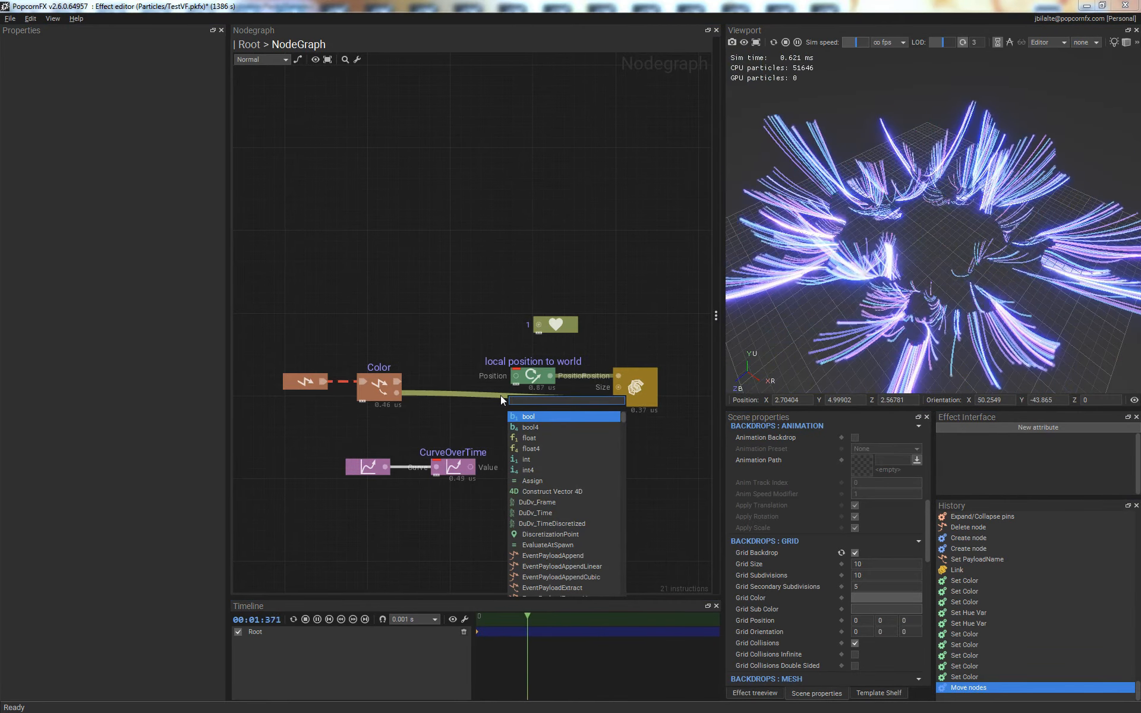
{"action": "right_click", "coordinate": [493, 394]}
{"action": "left_click", "coordinate": [481, 397]}
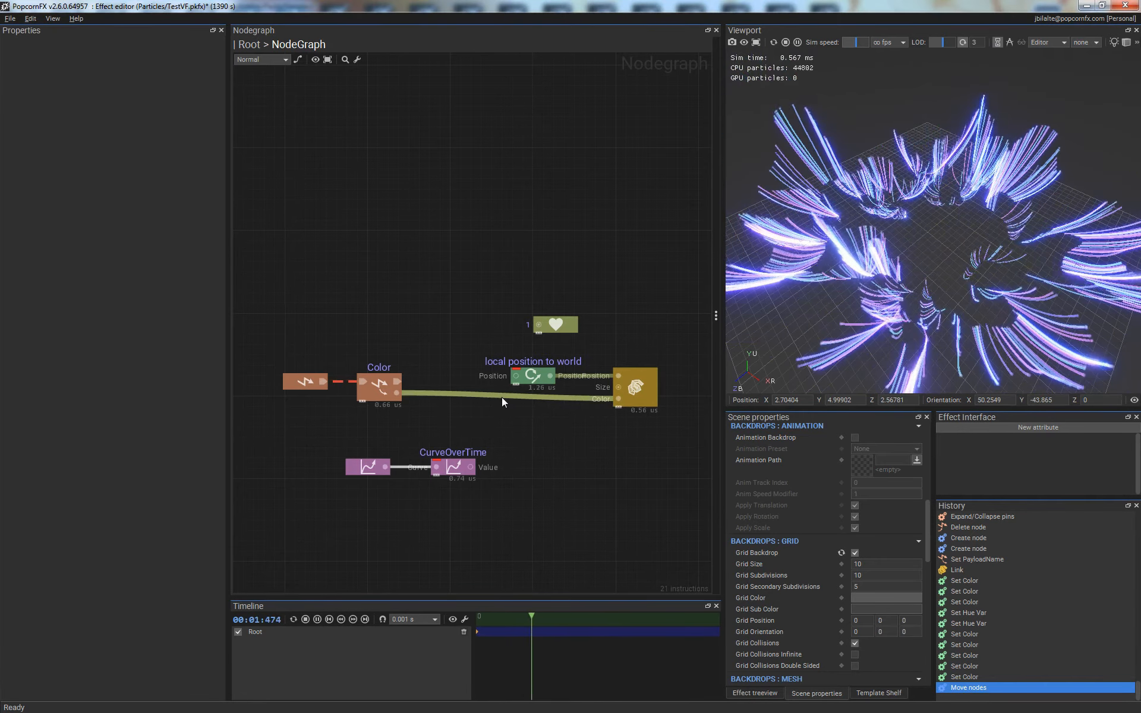
- Insert a Mul node on the extracted Color link to the ribbon renderer and feed CurveOverTime's Value into its second input
{"action": "right_click", "coordinate": [502, 398]}
{"action": "type", "text": "*"}
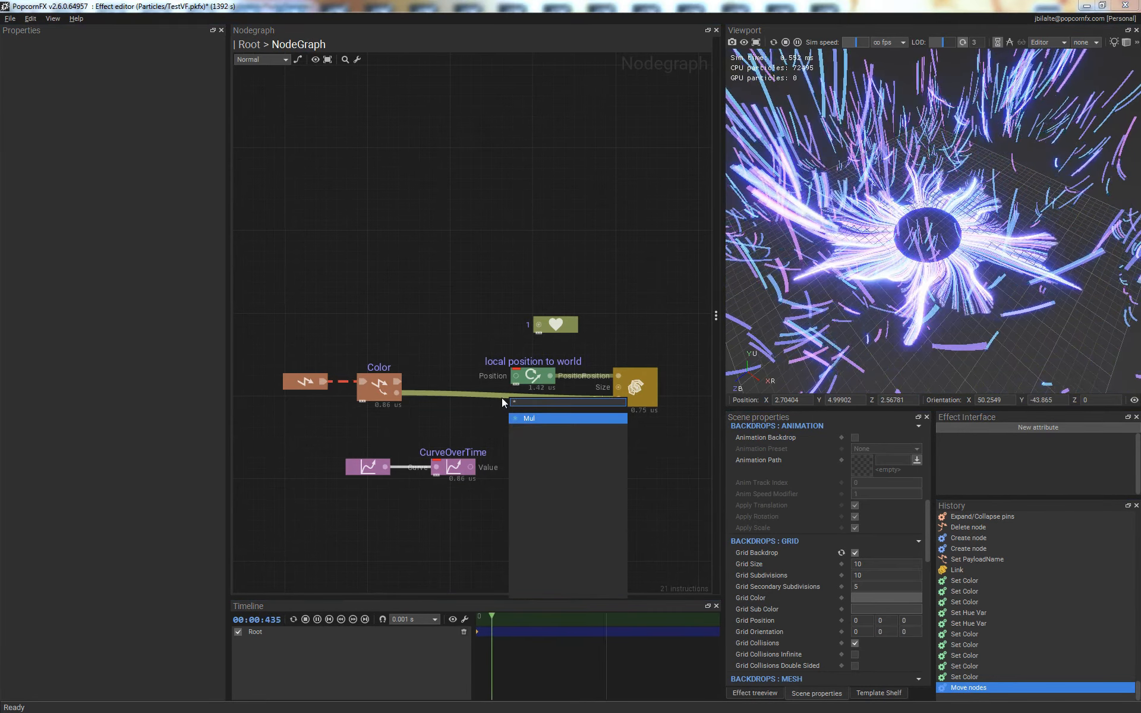
{"action": "key", "text": "Return"}
{"action": "left_click_drag", "start_coordinate": [502, 398], "coordinate": [524, 421]}
{"action": "left_click_drag", "start_coordinate": [471, 467], "coordinate": [509, 410]}
{"action": "left_click", "coordinate": [547, 480]}
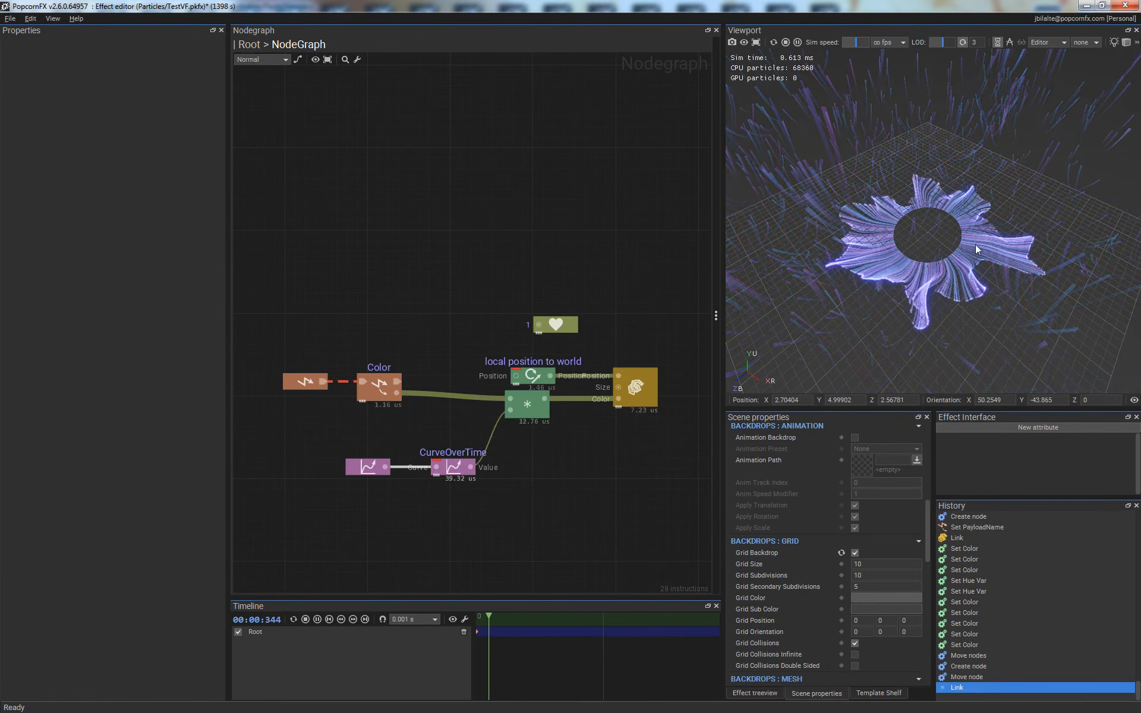
- Examine the fading ribbons from several angles and distances, and check the Mul node's properties
{"action": "left_click_drag", "start_coordinate": [996, 281], "coordinate": [949, 257]}
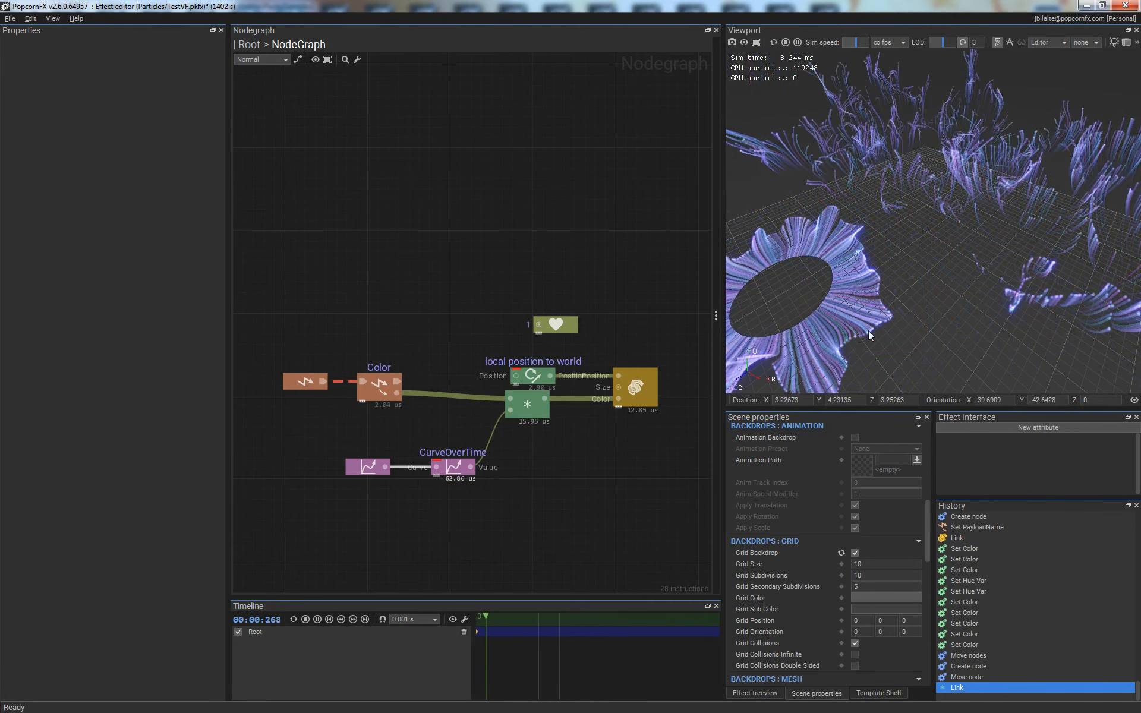
{"action": "left_click_drag", "start_coordinate": [964, 314], "coordinate": [932, 243]}
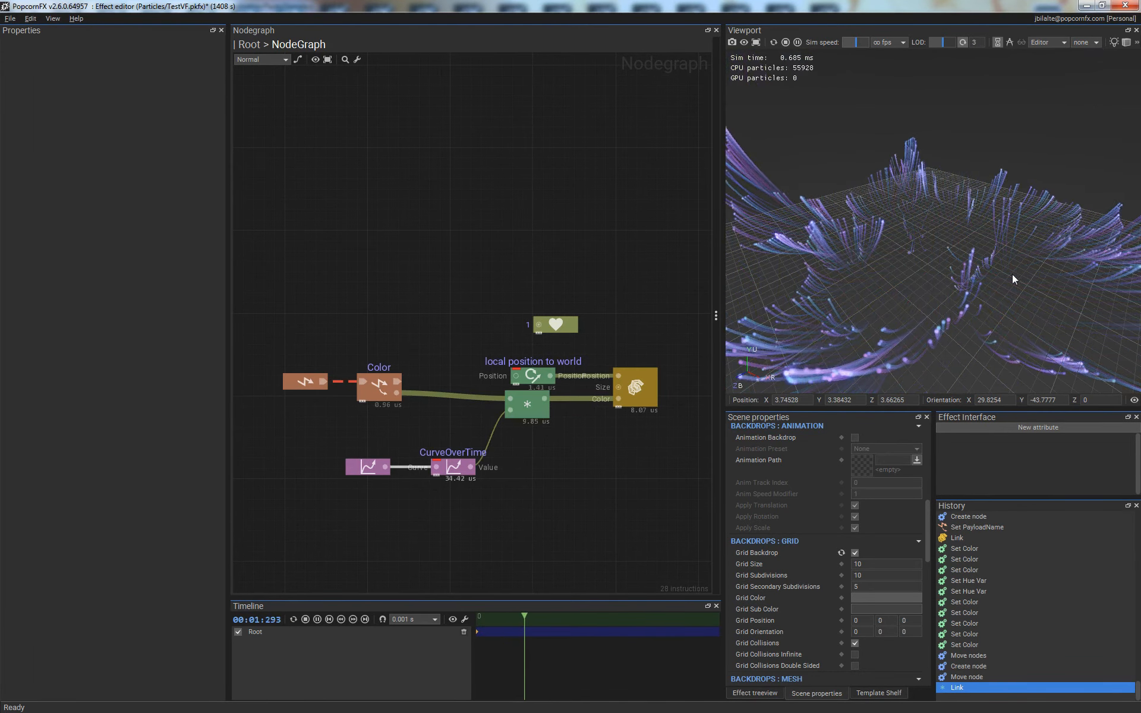
{"action": "middle_click_drag", "start_coordinate": [951, 293], "coordinate": [957, 298]}
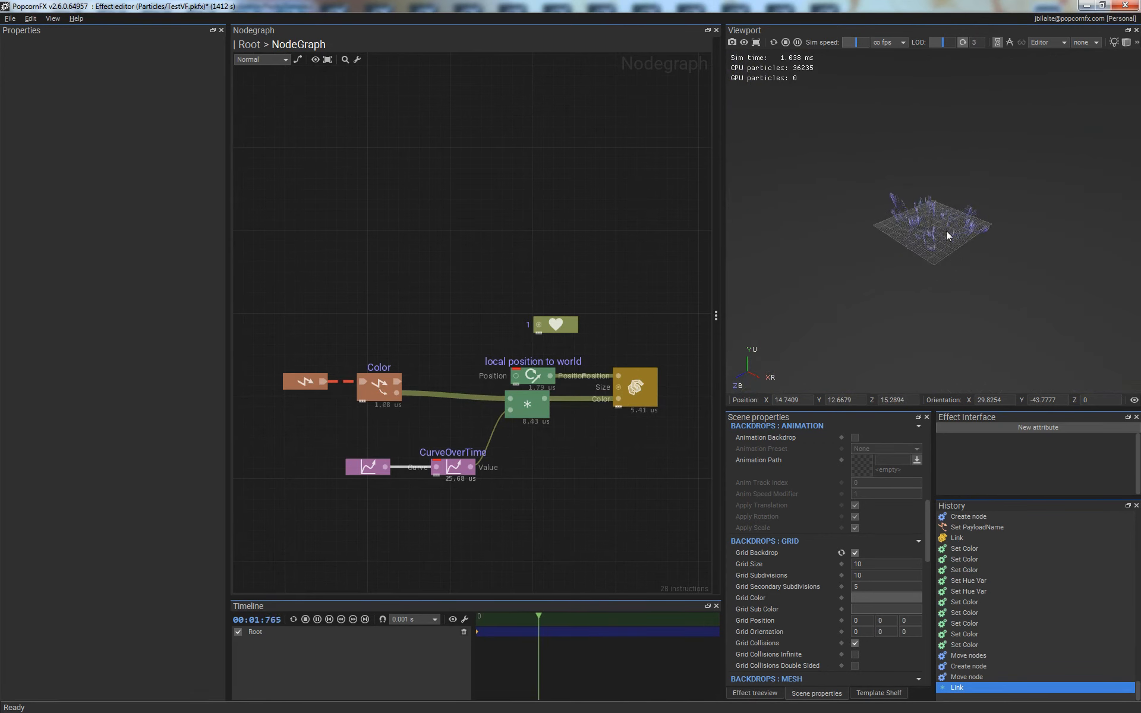
{"action": "scroll", "coordinate": [947, 234], "scroll_direction": "up", "scroll_amount": 5}
{"action": "scroll", "coordinate": [940, 226], "scroll_direction": "down", "scroll_amount": 3}
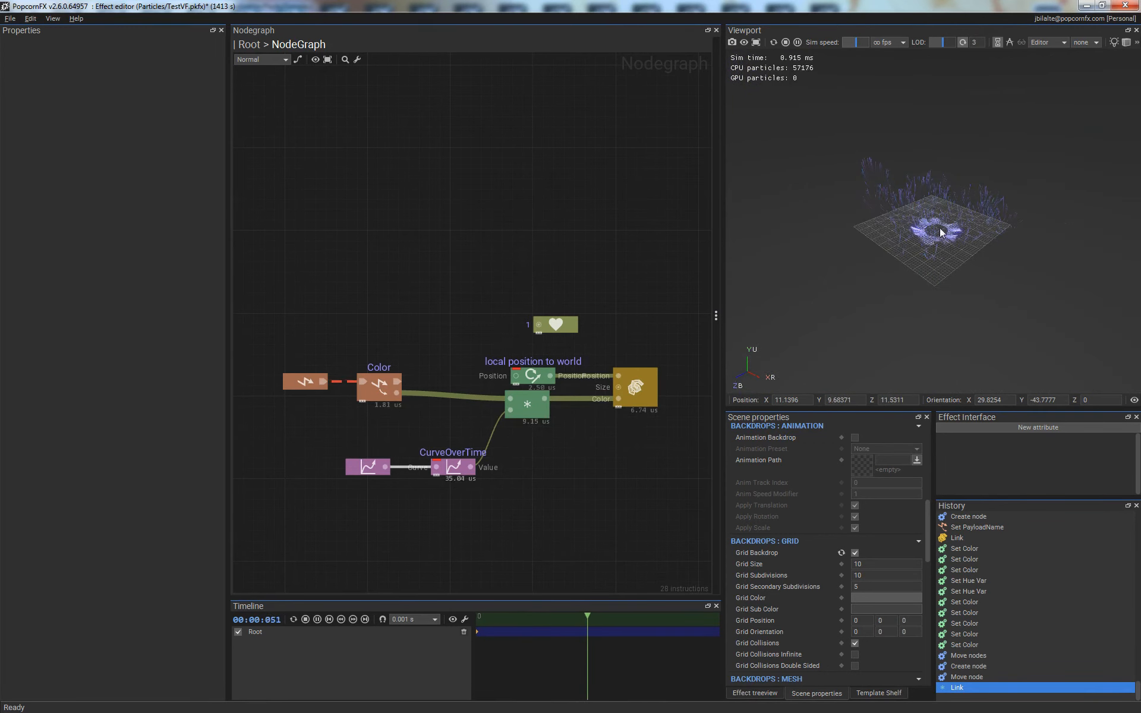
{"action": "middle_click_drag", "start_coordinate": [924, 220], "coordinate": [925, 222]}
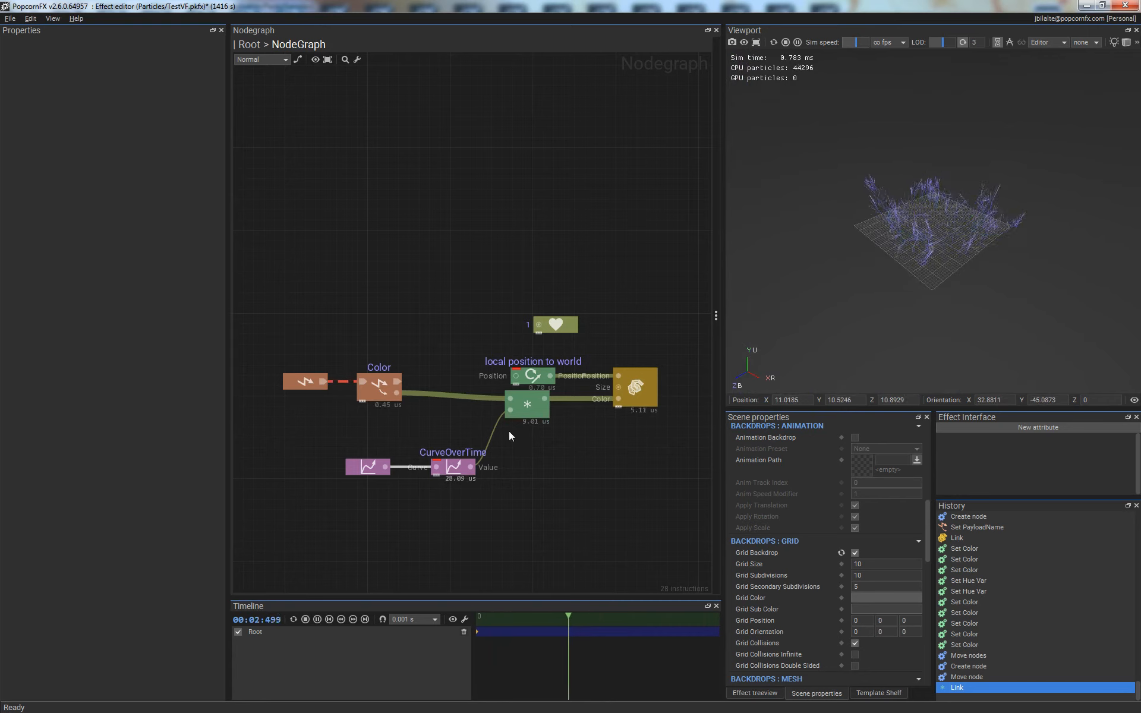
{"action": "left_click", "coordinate": [523, 408]}
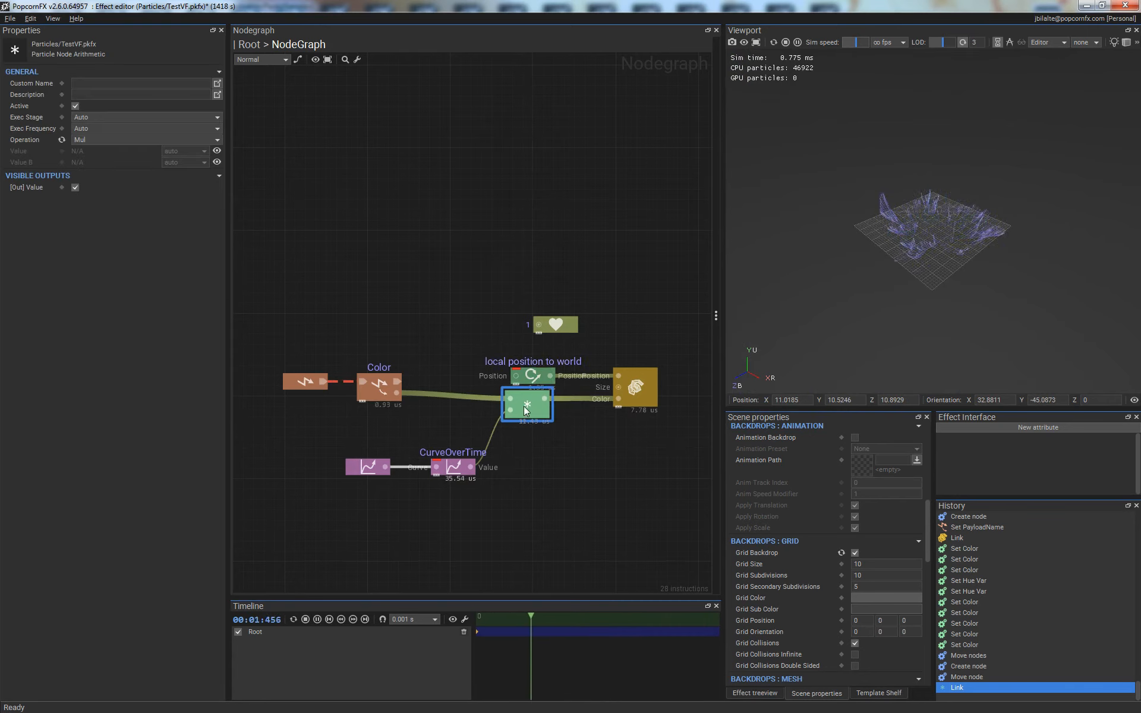
{"action": "left_click", "coordinate": [512, 458]}
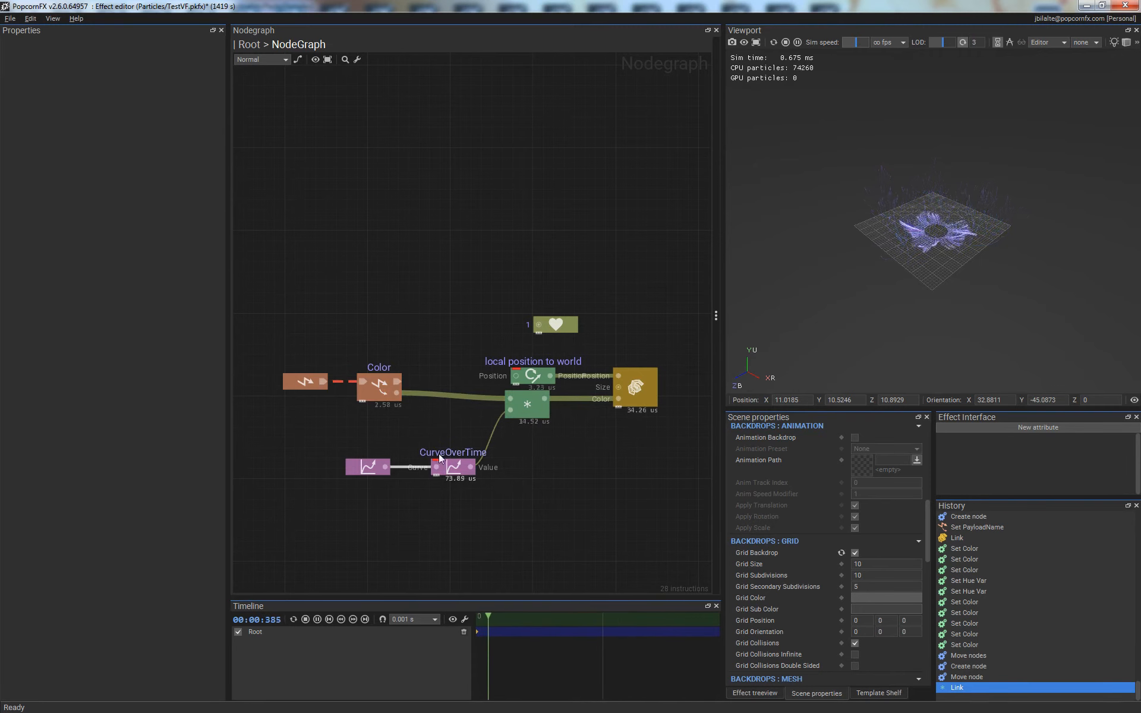
- Shift the CurveOverTime node closer to its curve sampler, then open the curve and raise its first knot to a value of about 2.06
{"action": "left_click", "coordinate": [453, 467]}
{"action": "double_click", "coordinate": [365, 468]}
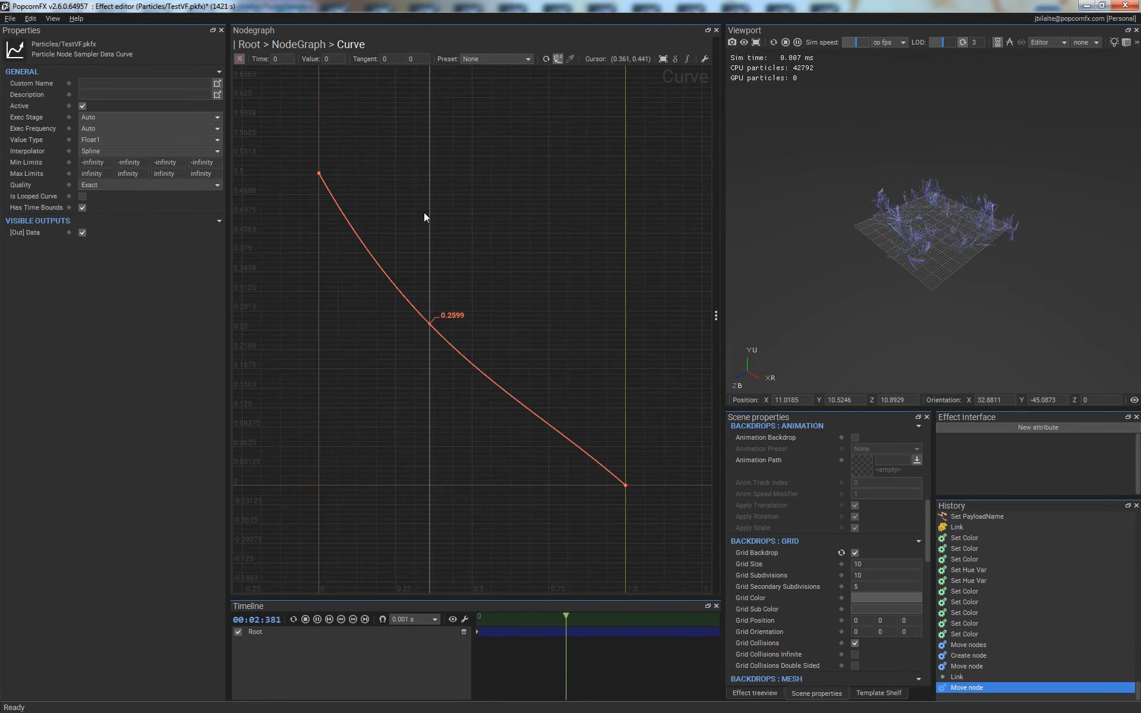
{"action": "left_click_drag", "start_coordinate": [285, 144], "coordinate": [393, 221]}
{"action": "right_click_drag", "start_coordinate": [439, 131], "coordinate": [455, 322]}
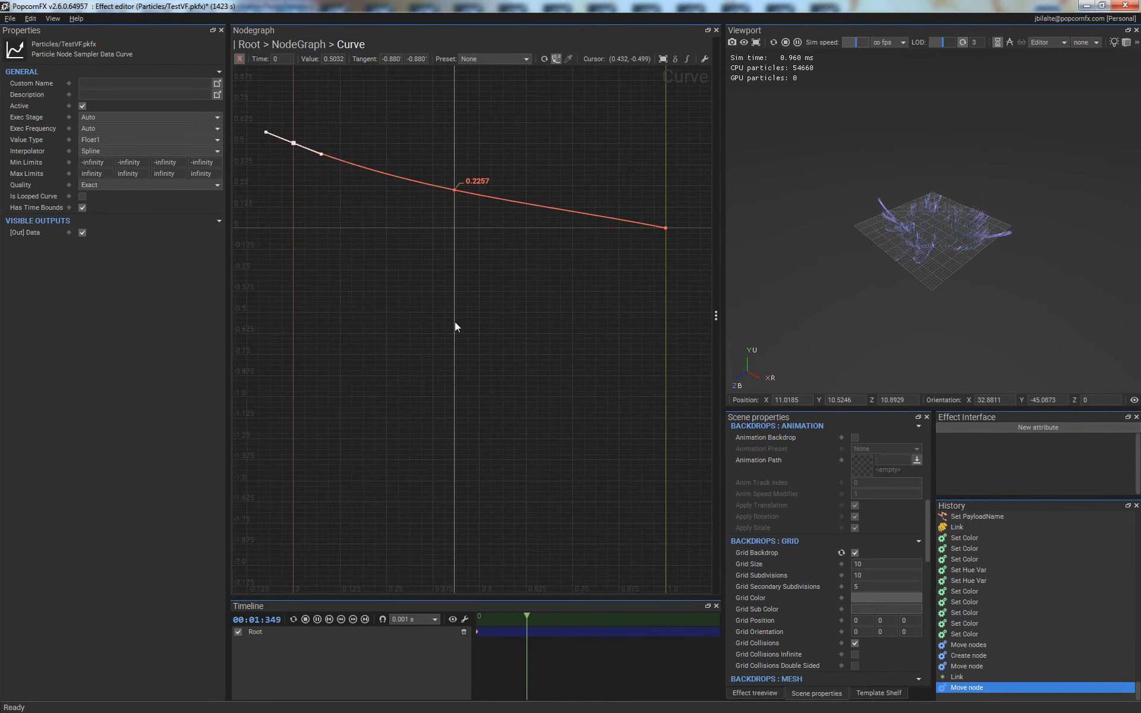
{"action": "middle_click_drag", "start_coordinate": [502, 116], "coordinate": [509, 340]}
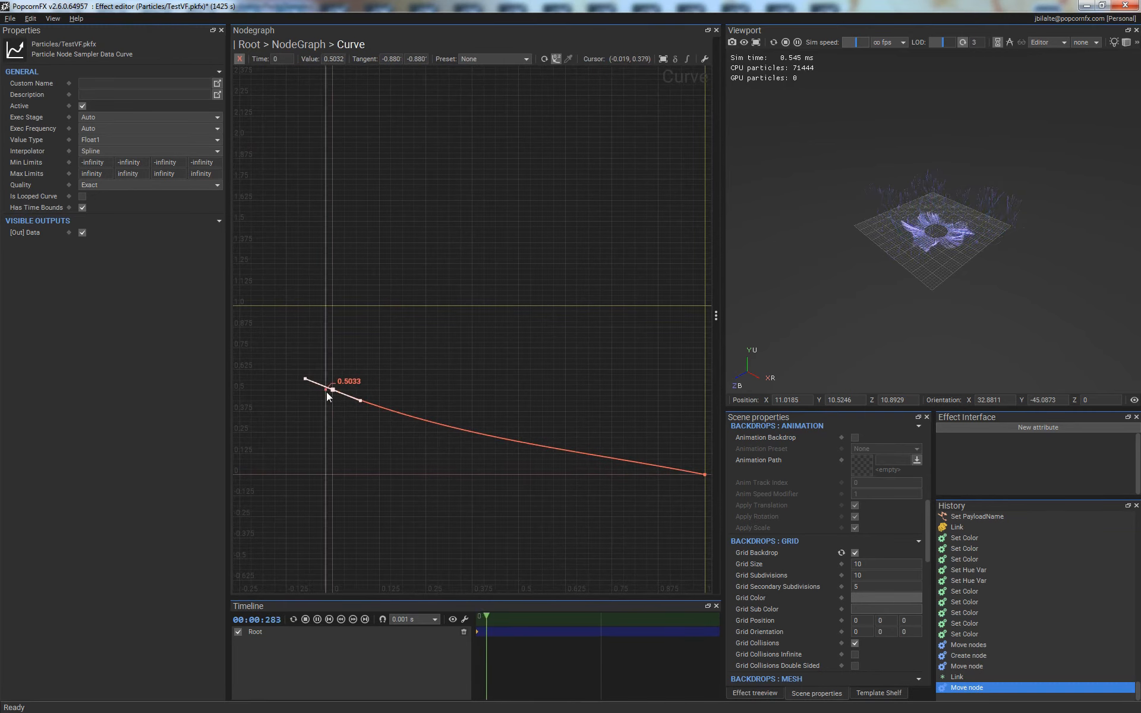
{"action": "left_click_drag", "start_coordinate": [337, 389], "coordinate": [347, 130]}
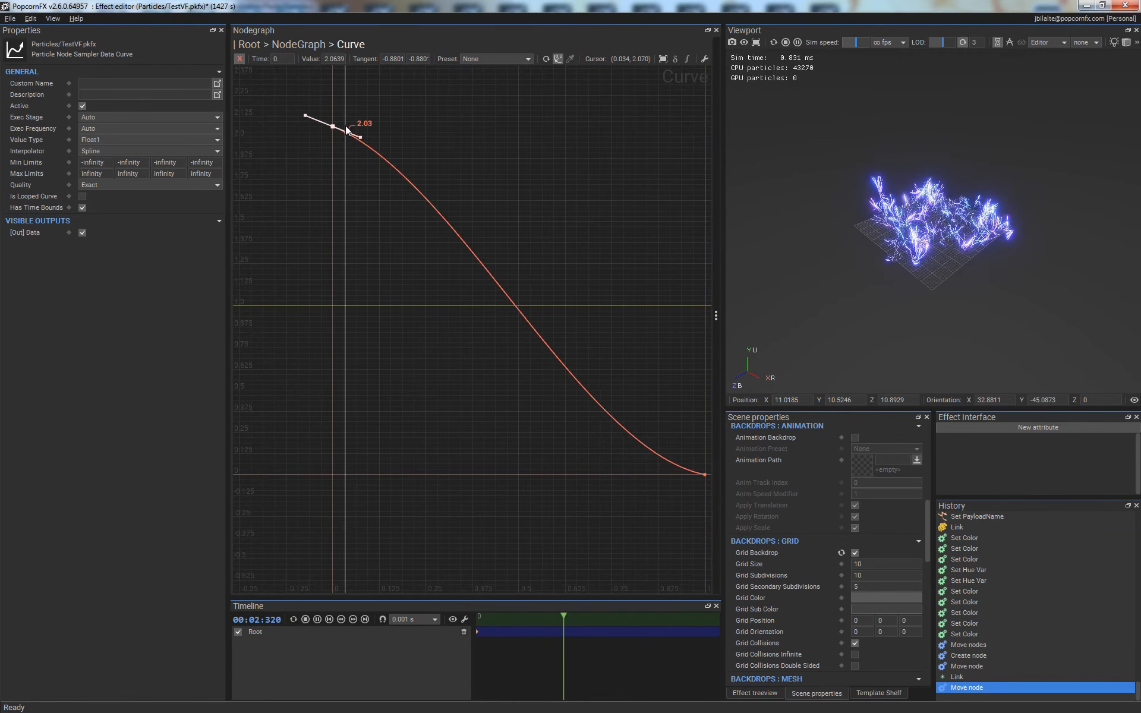
- Add a curve keyframe at about time 0.165, value 0.35, shape the tangents for a steep early falloff, and return to the layer's nodegraph
{"action": "double_click", "coordinate": [417, 429]}
{"action": "left_click", "coordinate": [417, 429]}
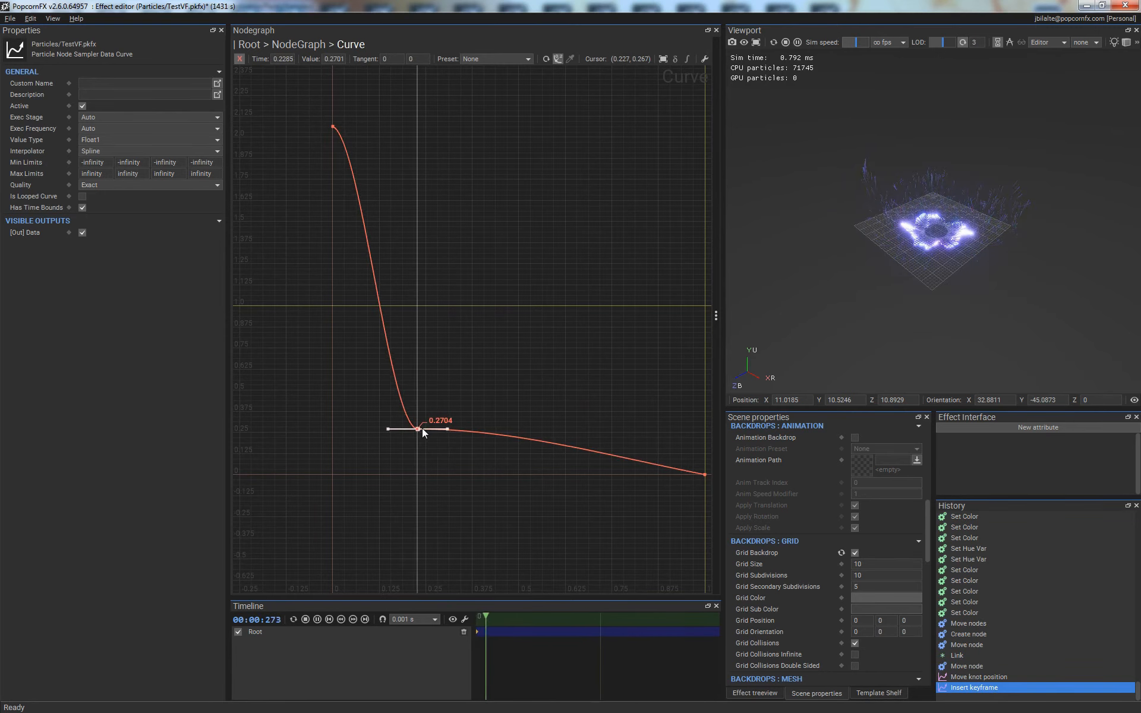
{"action": "mouse_move", "coordinate": [418, 429]}
{"action": "left_mouse_down"}
{"action": "mouse_move", "coordinate": [393, 416]}
{"action": "mouse_move", "coordinate": [422, 427]}
{"action": "left_mouse_up"}
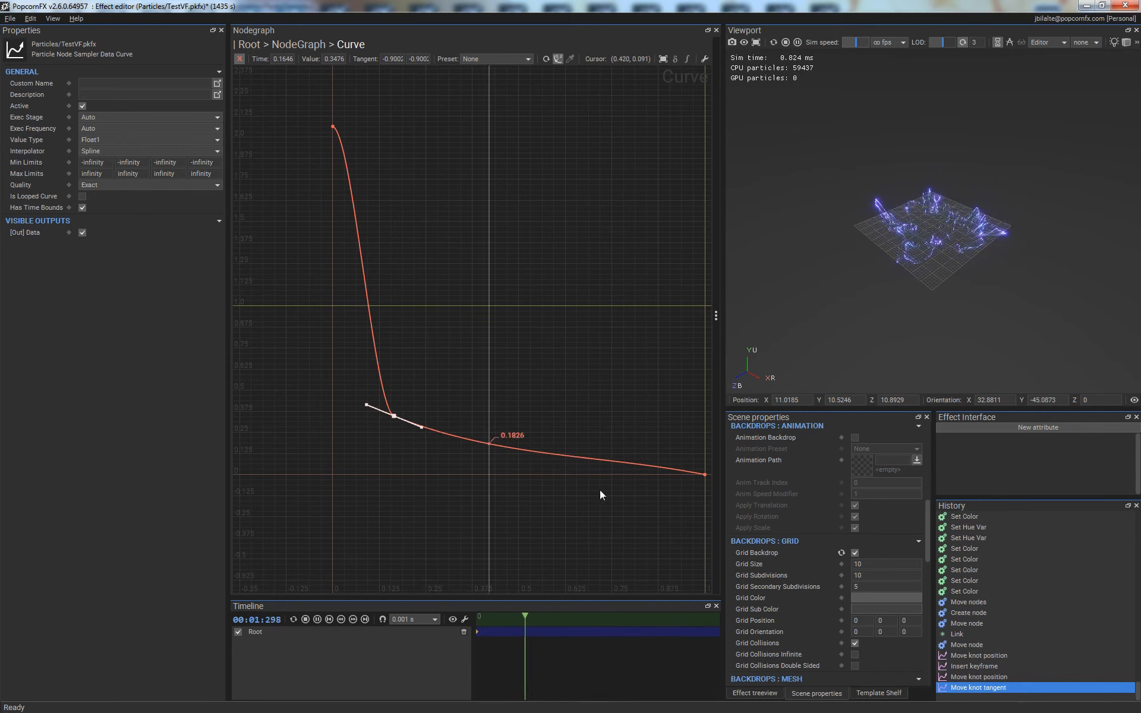
{"action": "left_click_drag", "start_coordinate": [654, 440], "coordinate": [660, 468]}
{"action": "key", "text": "BackSpace"}
{"action": "left_click", "coordinate": [545, 460]}
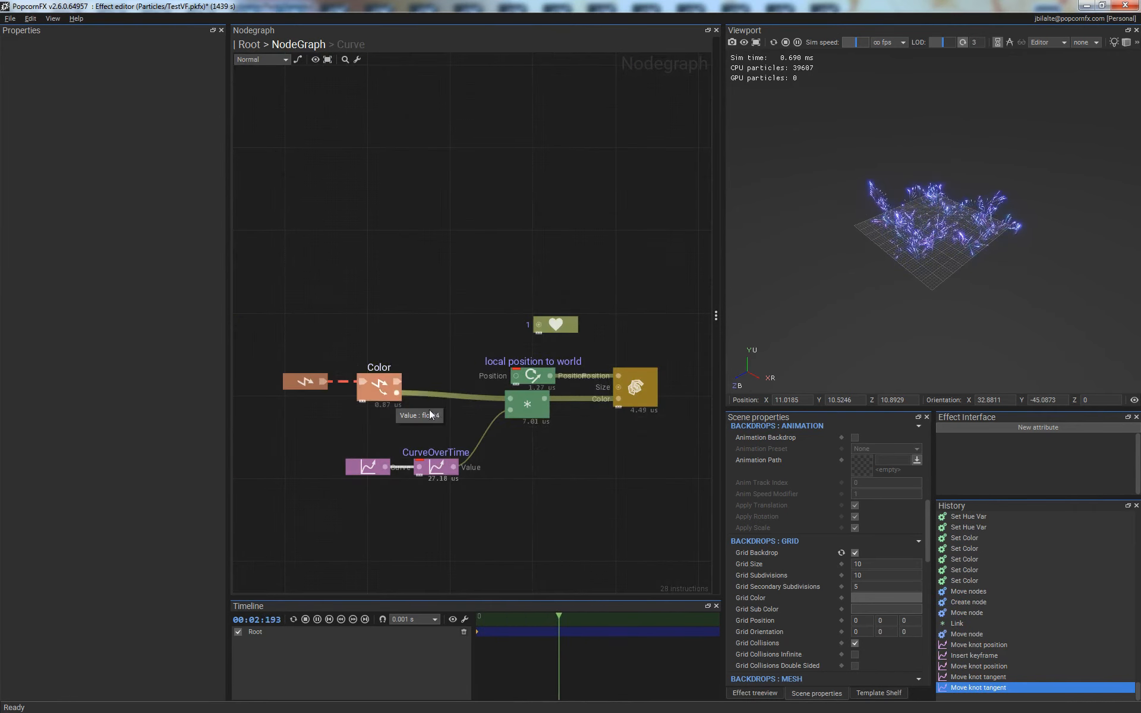
- Replace the Mul node with a Color node between the extracted color and the ribbon renderer, exposing its RGB Scale input
{"action": "right_click", "coordinate": [467, 397]}
{"action": "type", "text": "color"}
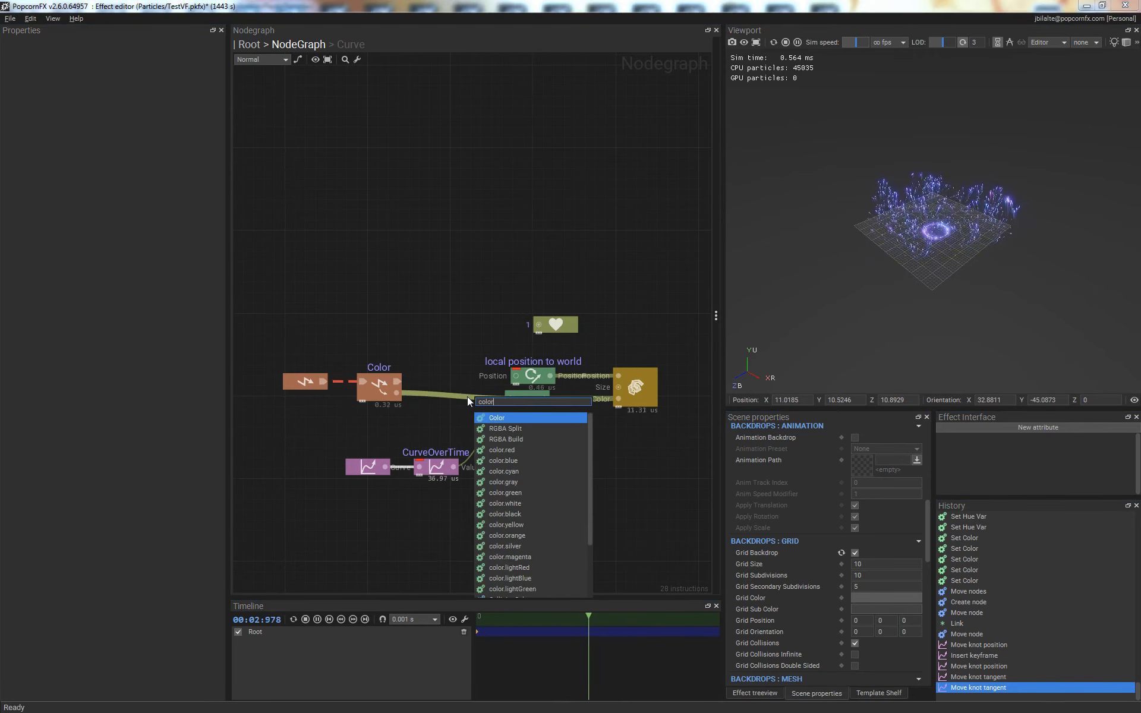
{"action": "key", "text": "Return"}
{"action": "left_click", "coordinate": [541, 408]}
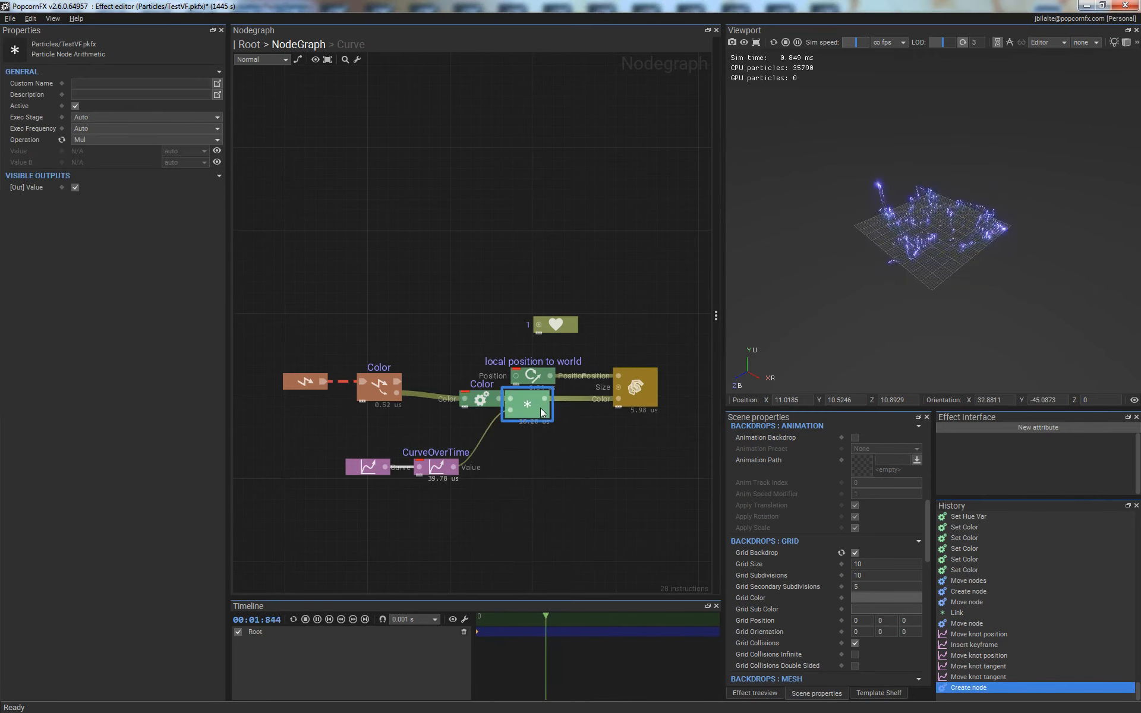
{"action": "key", "text": "Delete"}
{"action": "left_click_drag", "start_coordinate": [481, 404], "coordinate": [511, 413]}
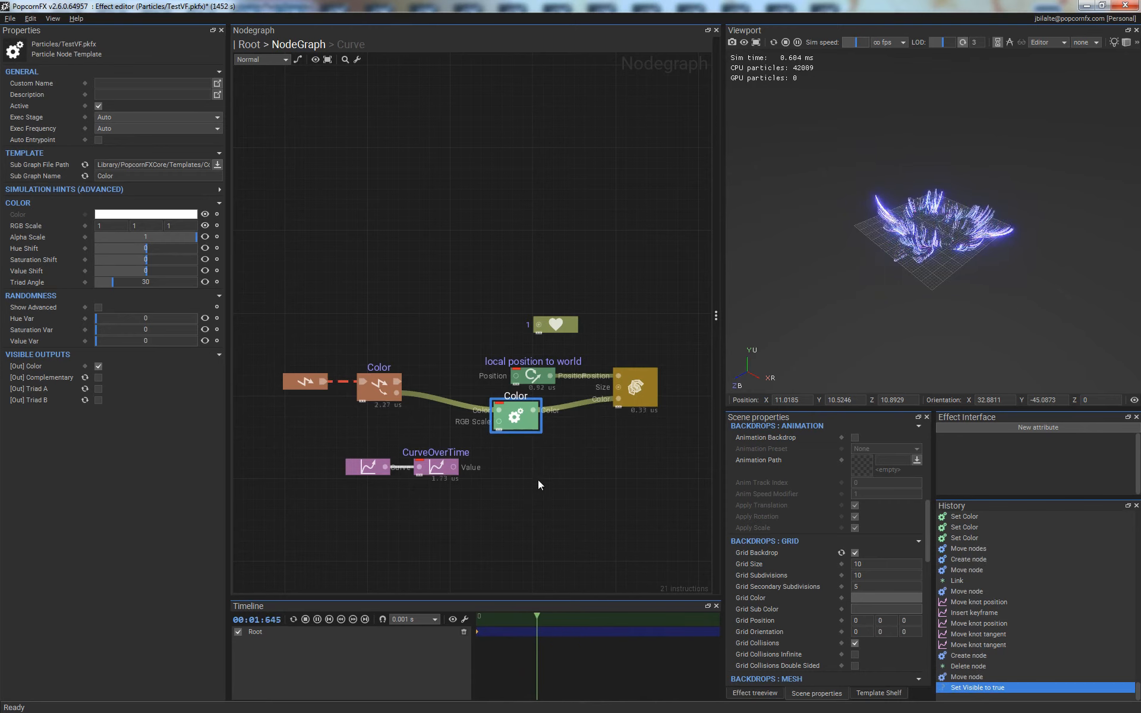
- Link the CurveOverTime value to the Color node's RGB Scale input, shift the Color node aside, and inspect the fading ribbons
{"action": "left_click_drag", "start_coordinate": [453, 467], "coordinate": [536, 421]}
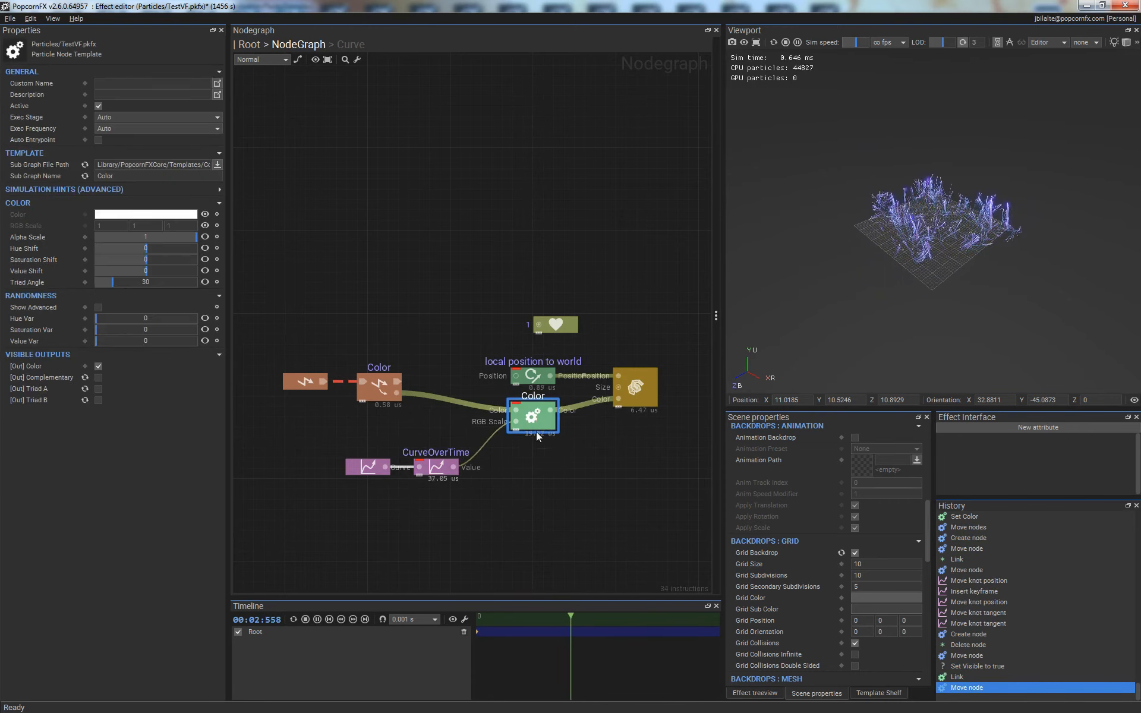
{"action": "left_click", "coordinate": [914, 253]}
{"action": "key", "text": "f"}
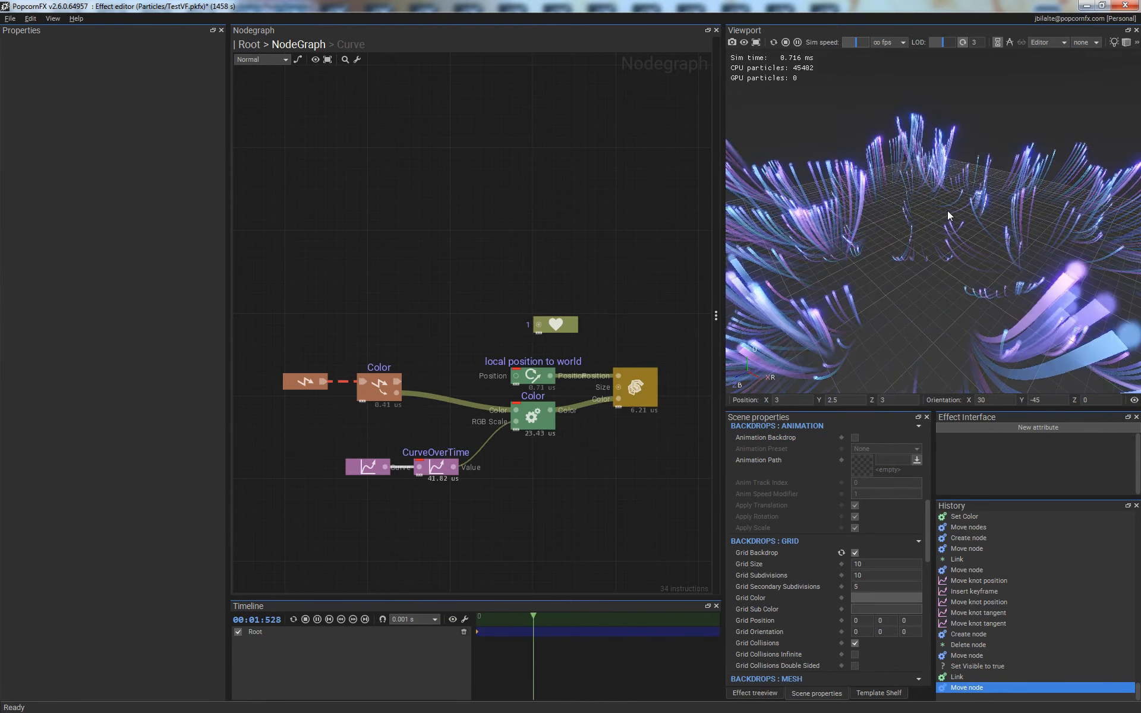
{"action": "left_click_drag", "start_coordinate": [954, 238], "coordinate": [946, 285], "text": "alt"}
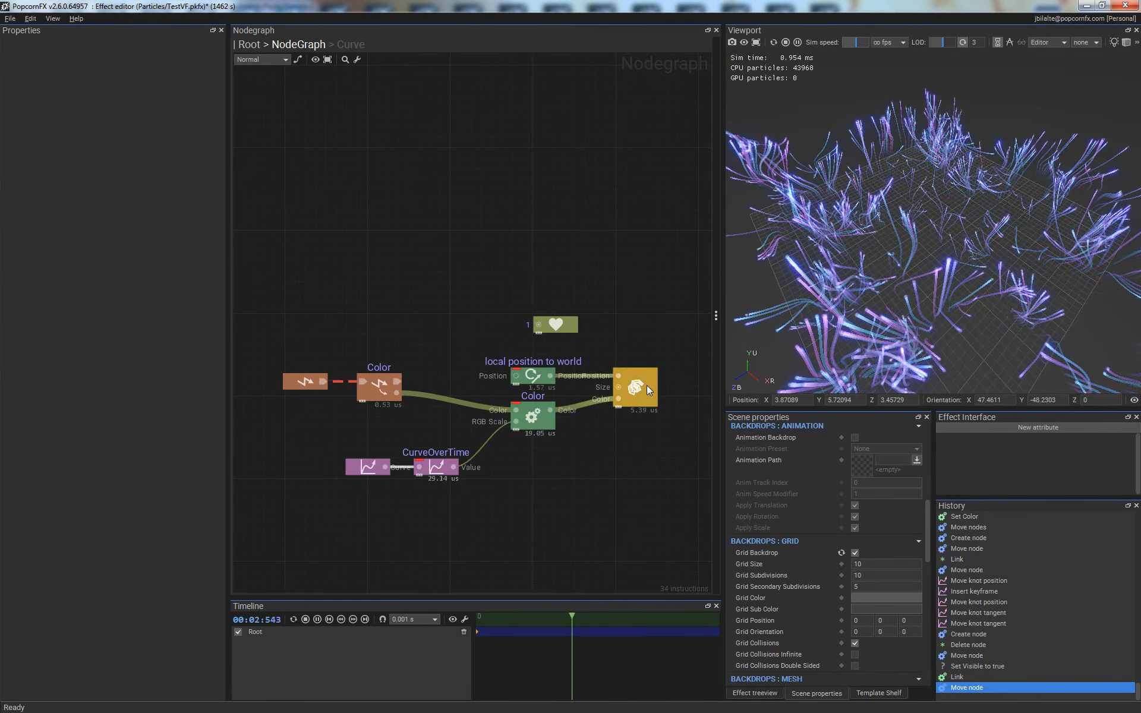
{"action": "scroll", "coordinate": [940, 302], "scroll_direction": "up", "scroll_amount": 2}
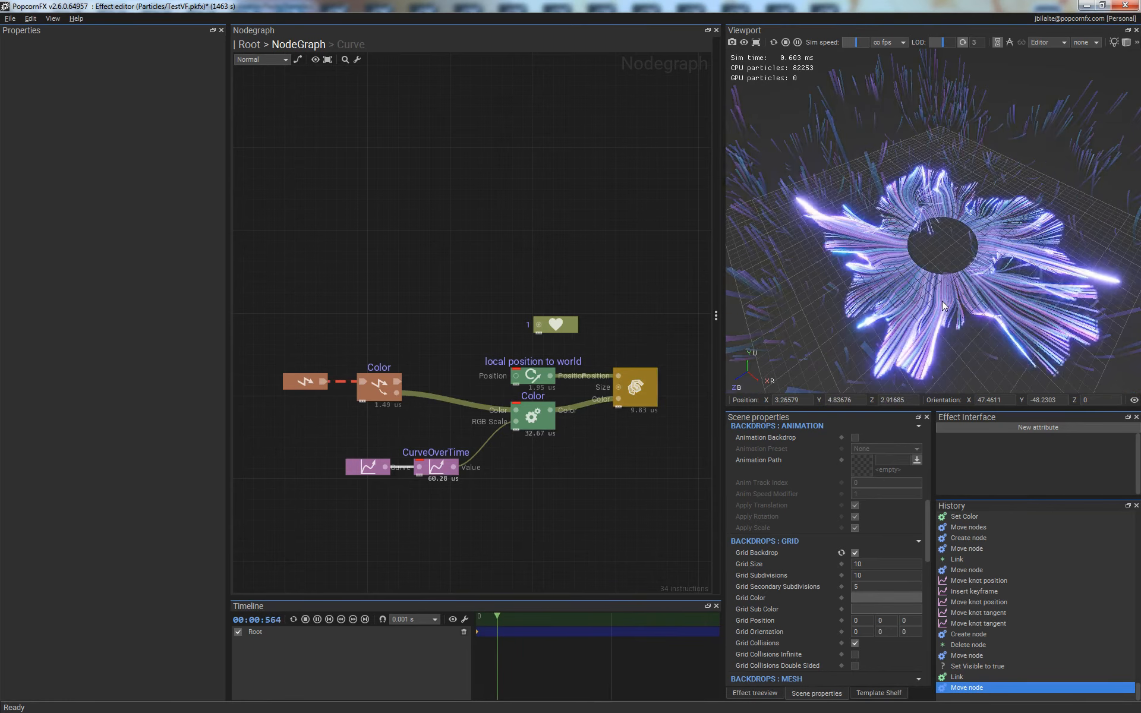
{"action": "scroll", "coordinate": [942, 301], "scroll_direction": "up", "scroll_amount": 4}
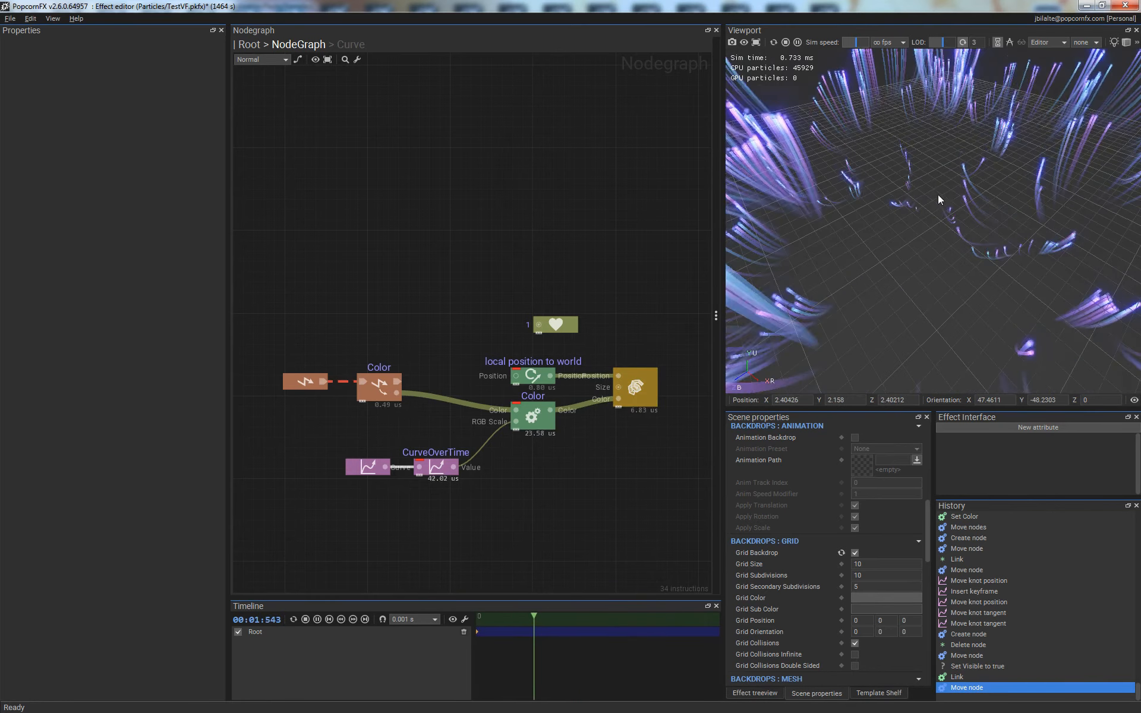
- Set the ribbon renderer's diffuse map to Thunder.dds from the Textures/FX folder
{"action": "left_click", "coordinate": [642, 389]}
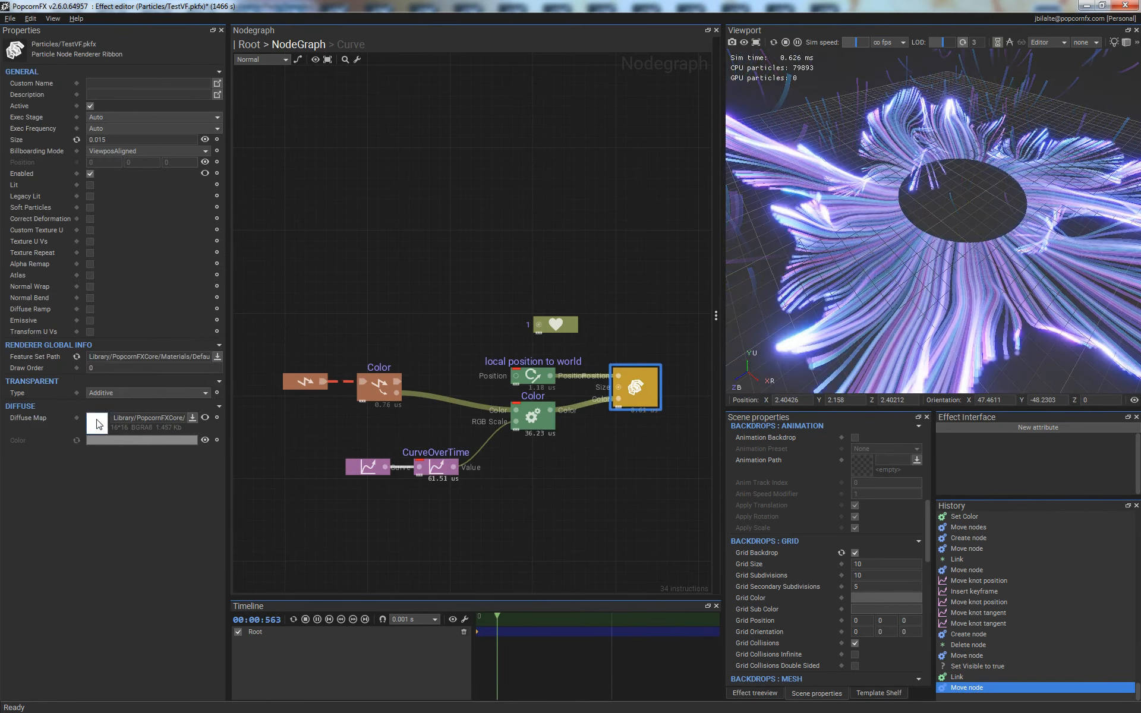
{"action": "left_click", "coordinate": [97, 424]}
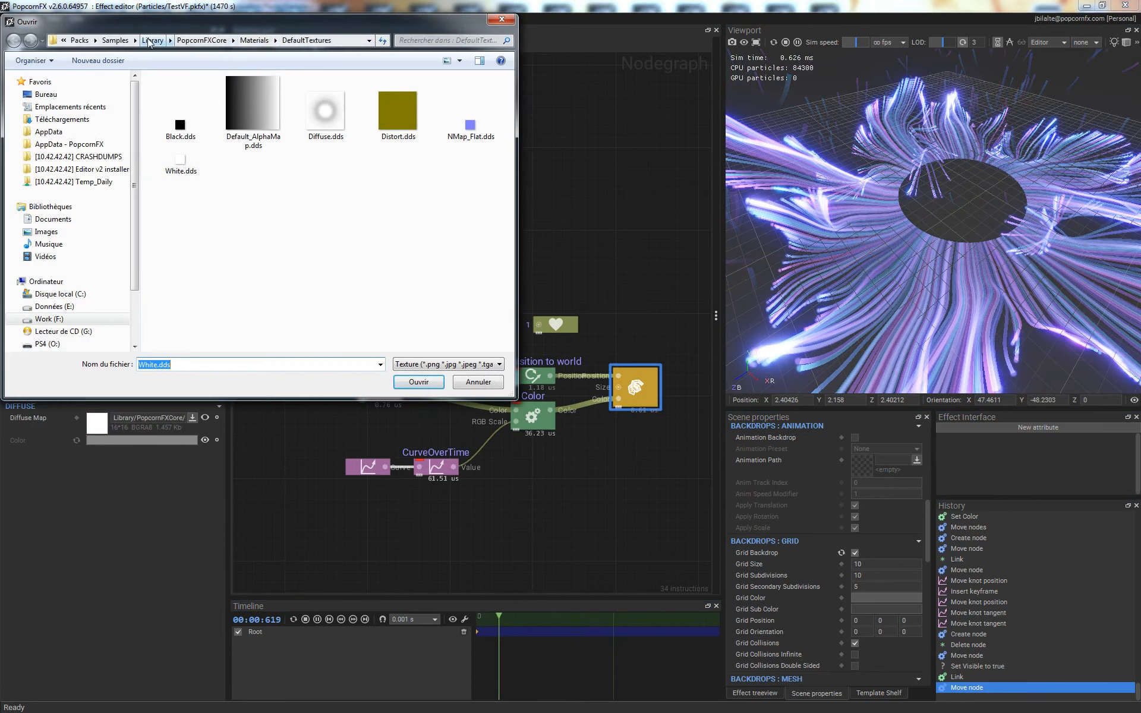
{"action": "left_click", "coordinate": [124, 41]}
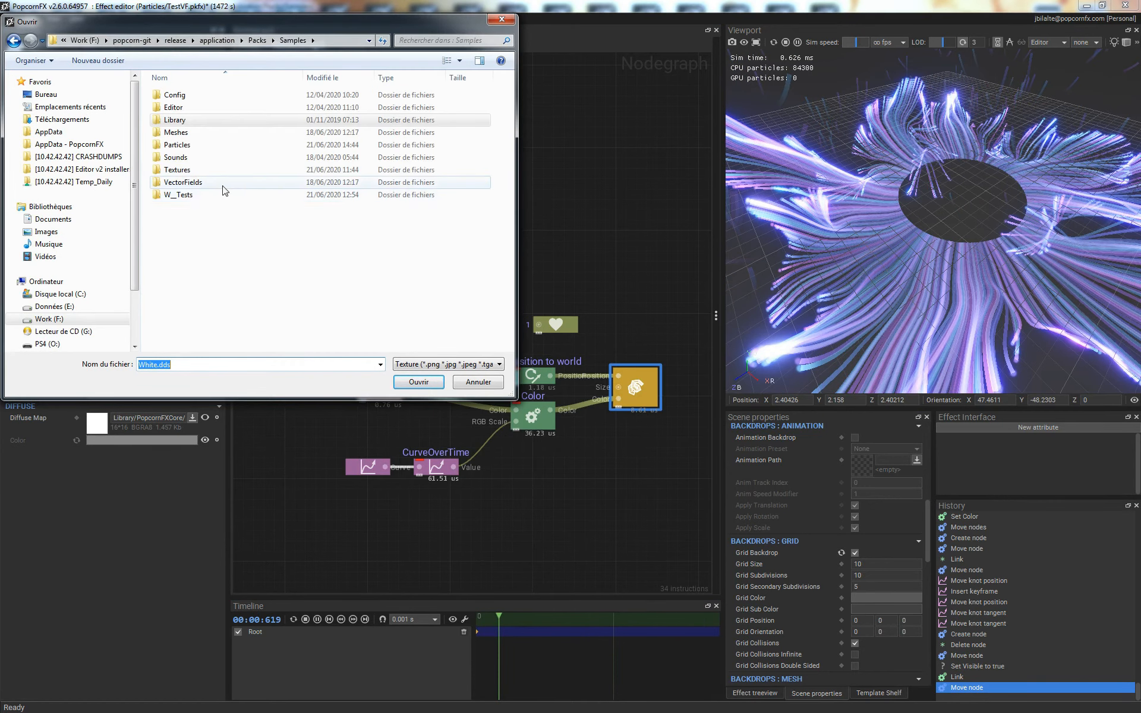
{"action": "double_click", "coordinate": [204, 170]}
{"action": "double_click", "coordinate": [385, 96]}
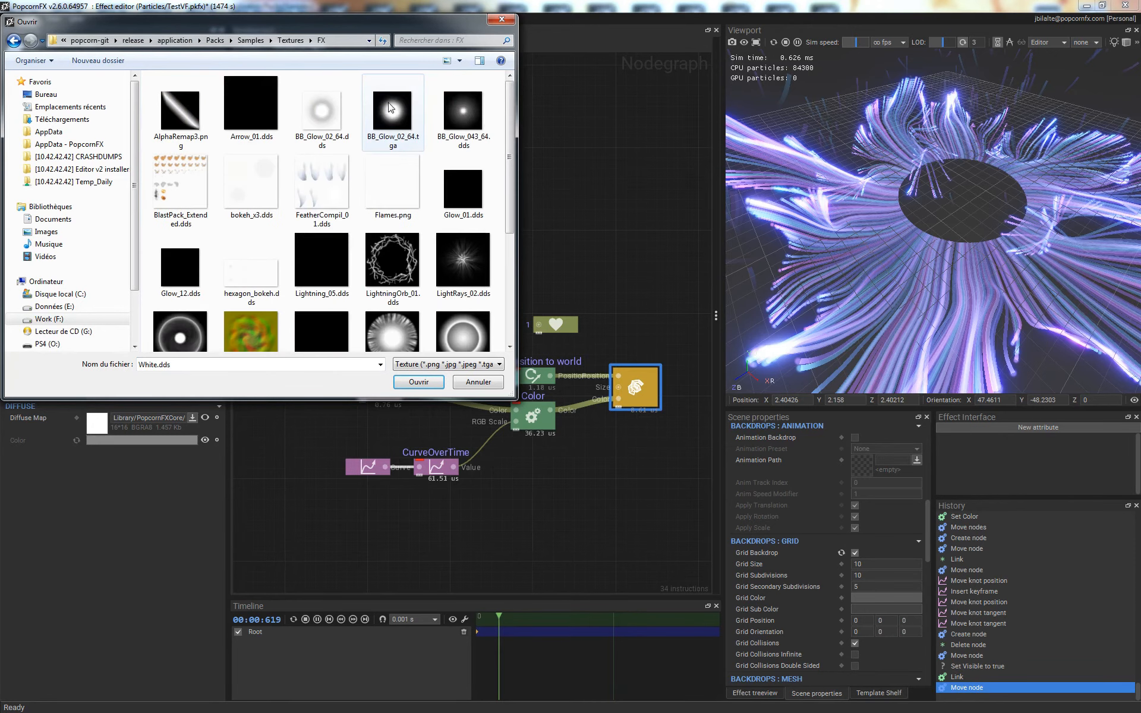
{"action": "scroll", "coordinate": [420, 198], "scroll_direction": "down", "scroll_amount": 3}
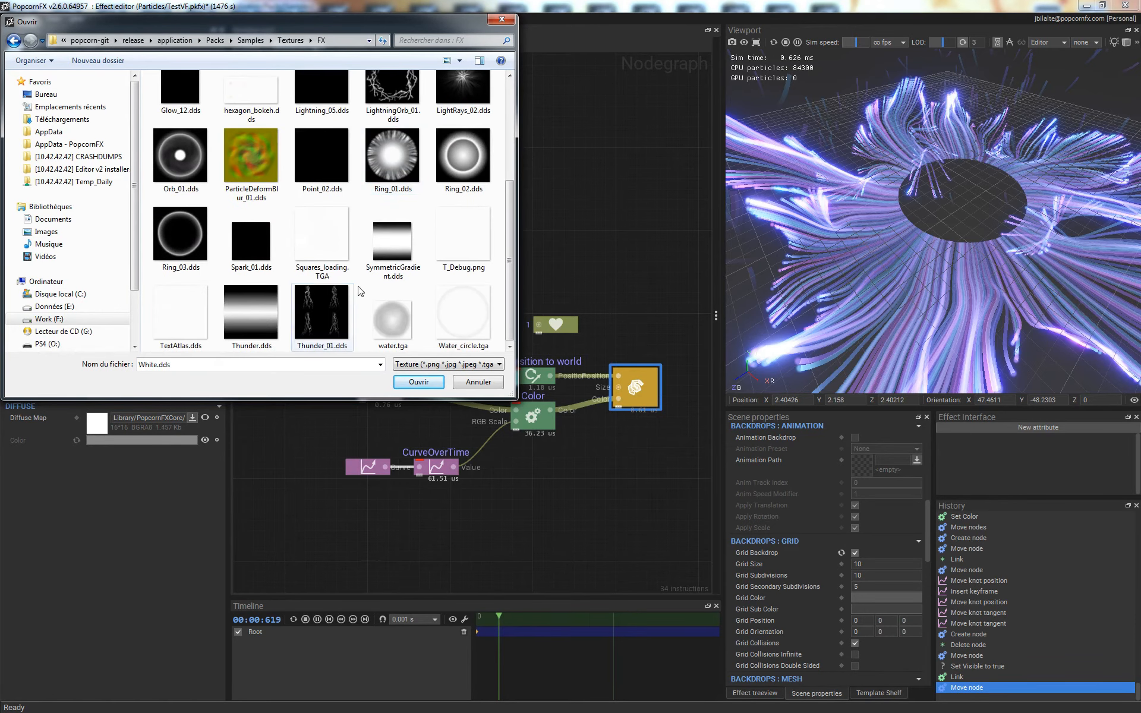
{"action": "double_click", "coordinate": [256, 305]}
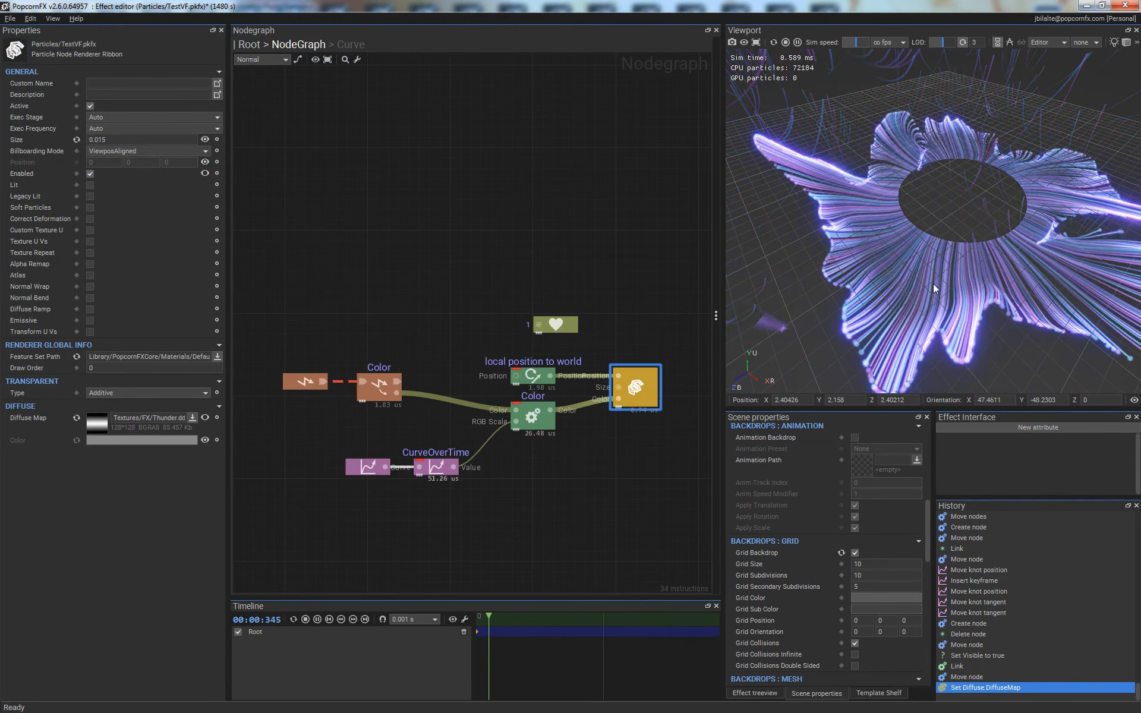
- Inspect the textured ribbons from another angle, and open the nodegraph of the layer that emits the particles
{"action": "left_click_drag", "start_coordinate": [933, 284], "coordinate": [965, 255]}
{"action": "scroll", "coordinate": [913, 234], "scroll_direction": "down", "scroll_amount": 3}
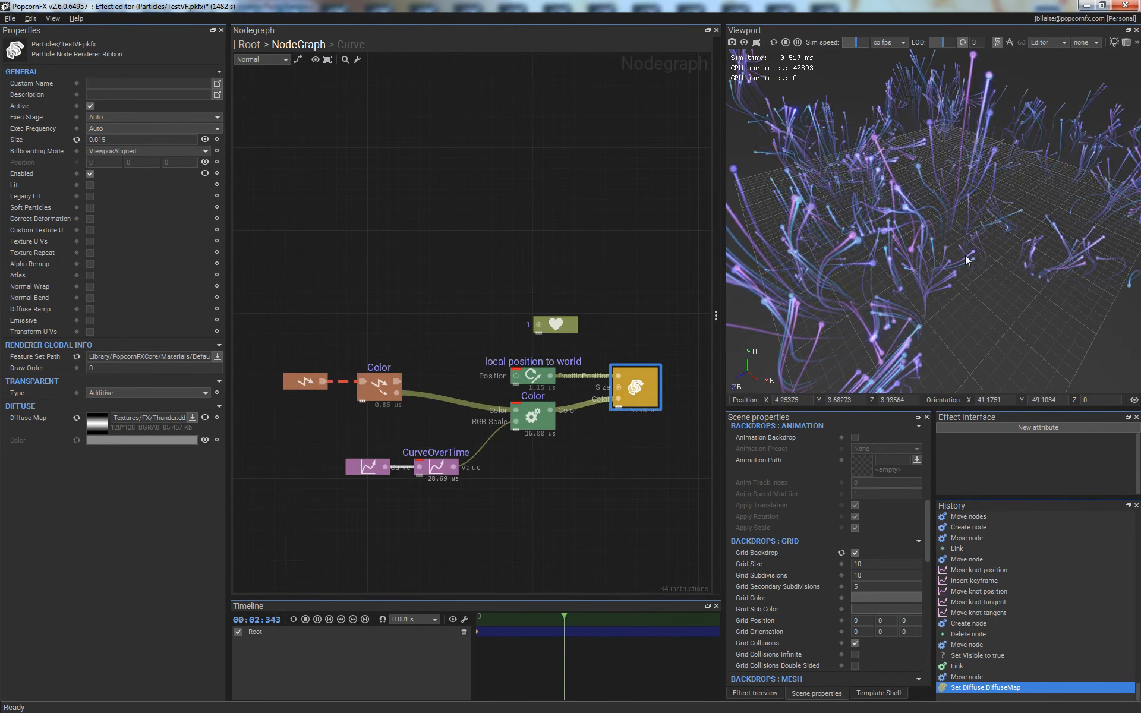
{"action": "left_click_drag", "start_coordinate": [935, 215], "coordinate": [988, 219]}
{"action": "double_click", "coordinate": [424, 208]}
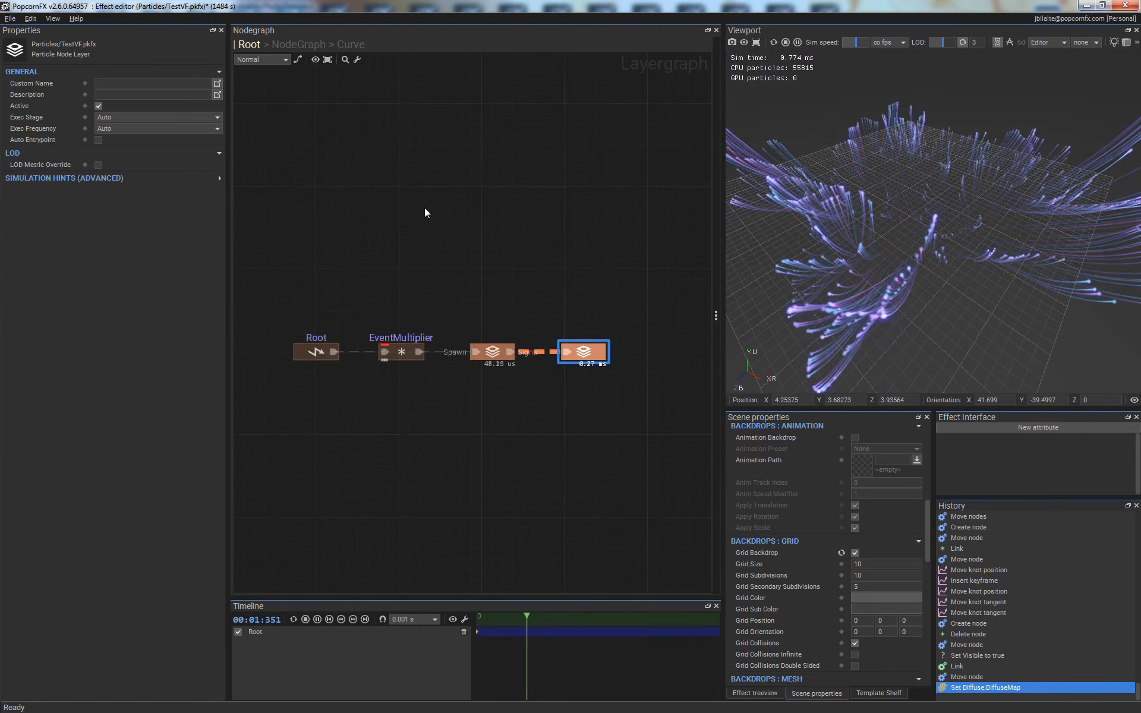
{"action": "double_click", "coordinate": [492, 357]}
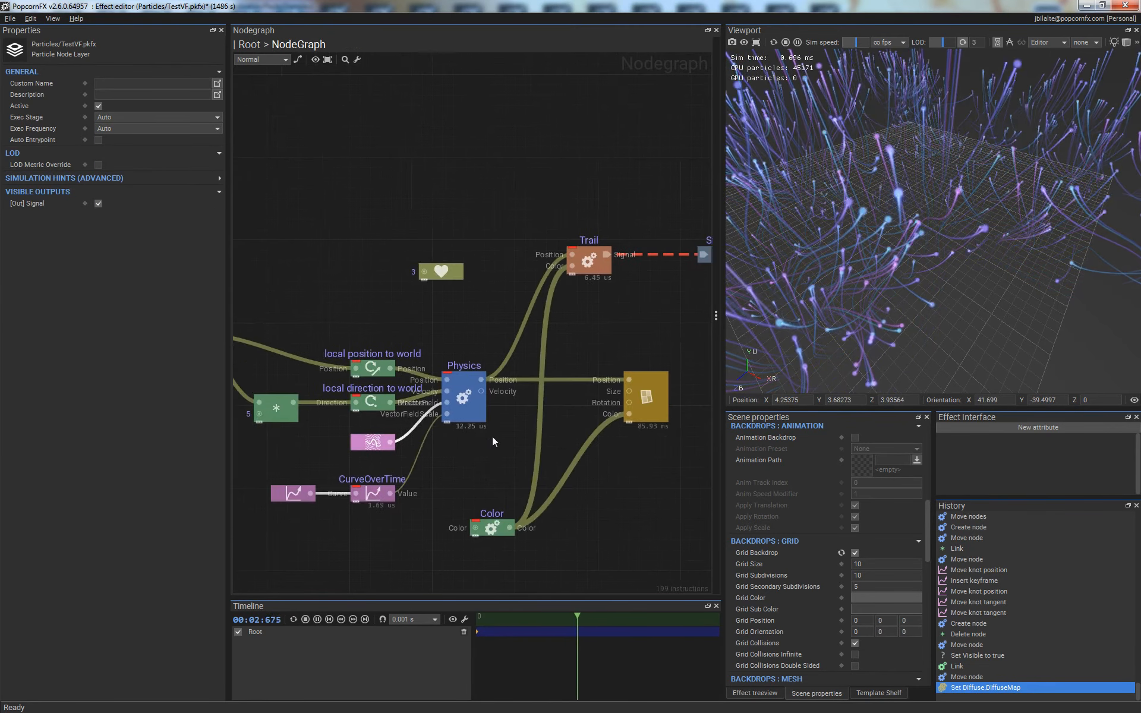
- Try emitting from a mesh by setting the shape sampler's type to MESH with VenusHigh.FBX, and inspect the particles around the statue
{"action": "left_click", "coordinate": [413, 351]}
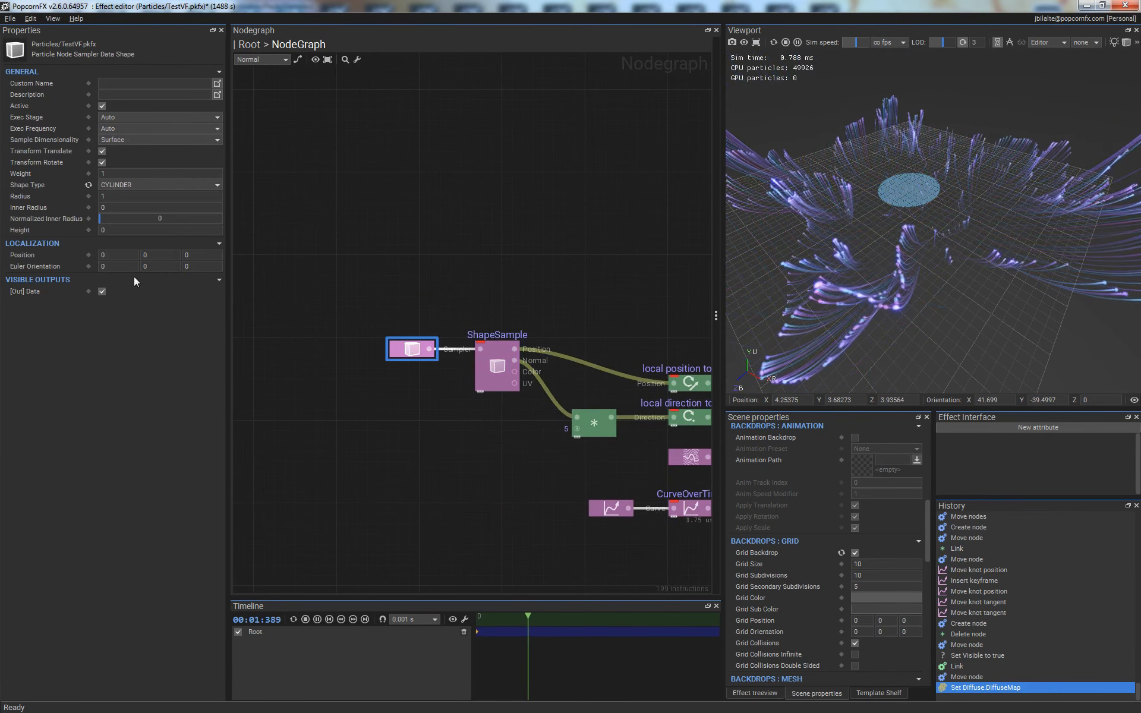
{"action": "left_click", "coordinate": [115, 183]}
{"action": "left_click", "coordinate": [137, 226]}
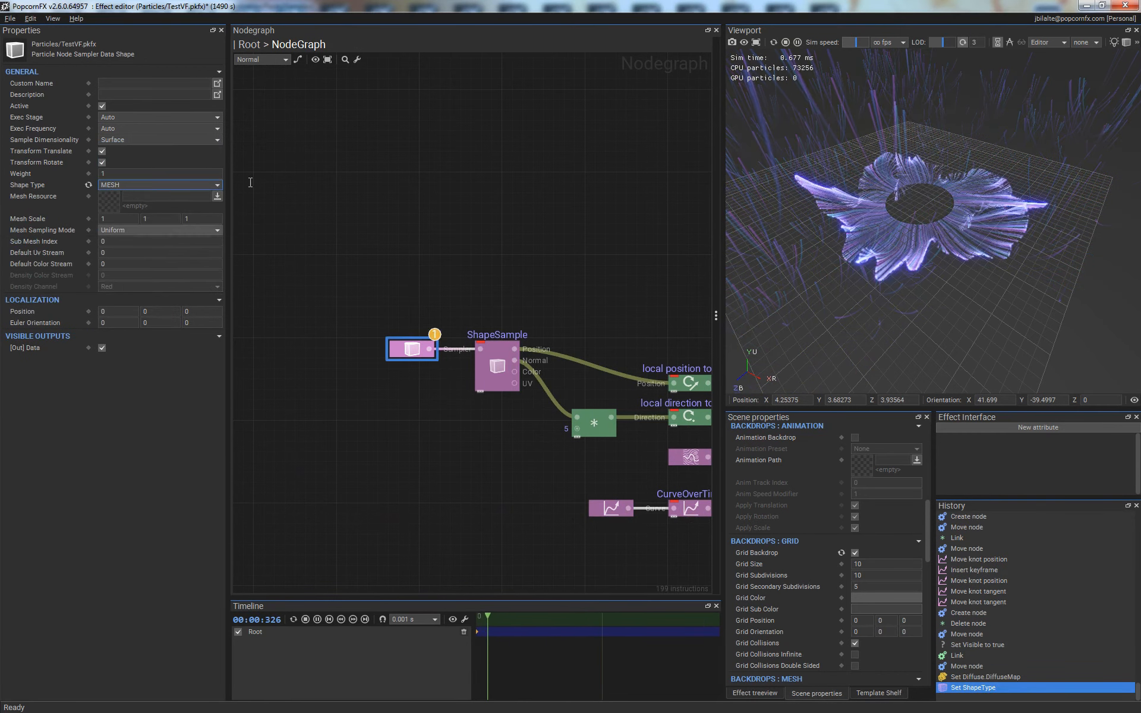
{"action": "left_click", "coordinate": [111, 205]}
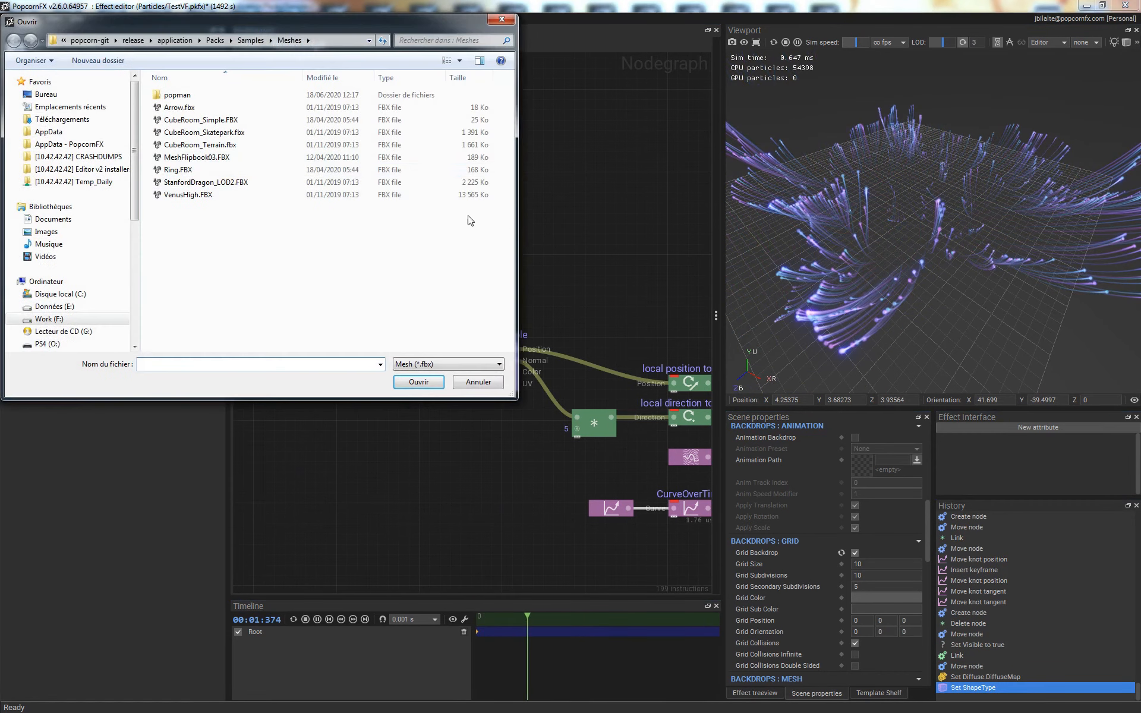
{"action": "double_click", "coordinate": [189, 199]}
{"action": "left_click_drag", "start_coordinate": [912, 319], "coordinate": [948, 172]}
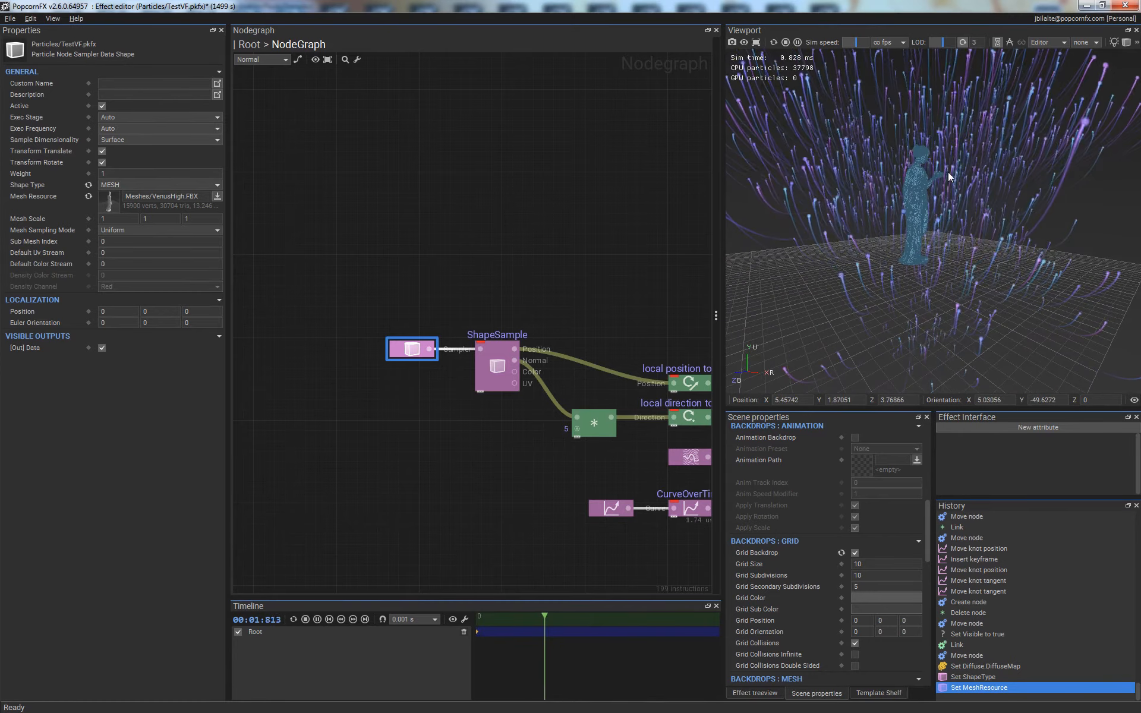
{"action": "scroll", "coordinate": [965, 282], "scroll_direction": "up", "scroll_amount": 3}
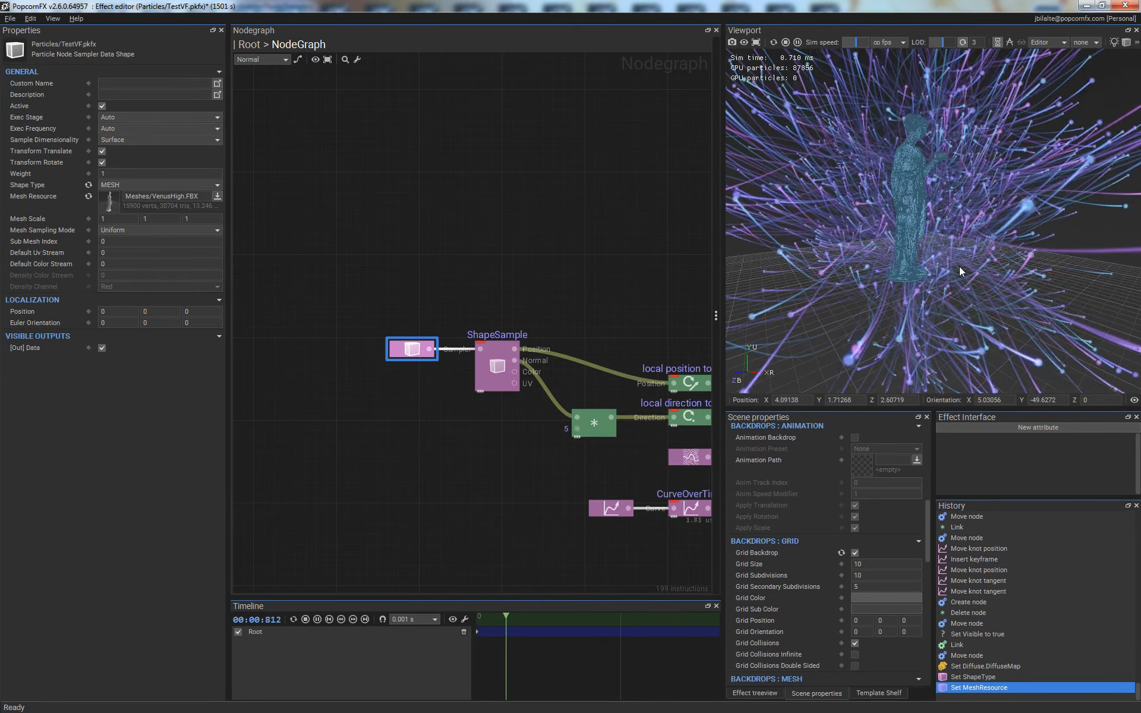
{"action": "left_click_drag", "start_coordinate": [959, 266], "coordinate": [960, 239]}
{"action": "left_click", "coordinate": [346, 334]}
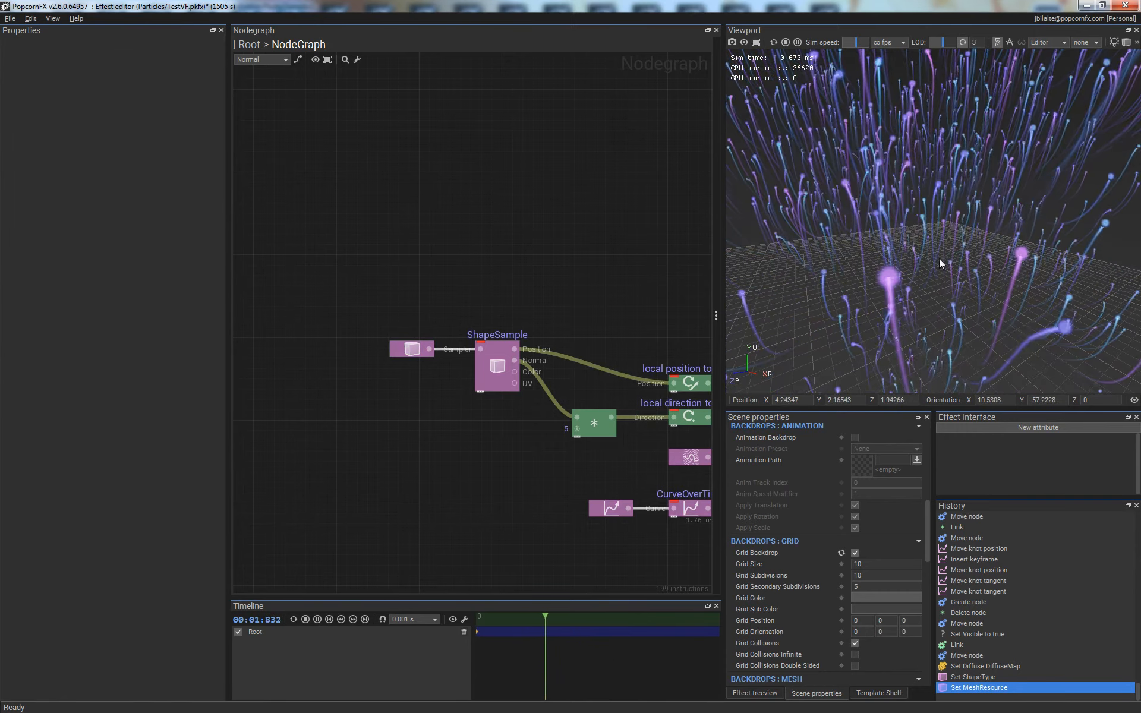
{"action": "scroll", "coordinate": [962, 294], "scroll_direction": "down", "scroll_amount": 3}
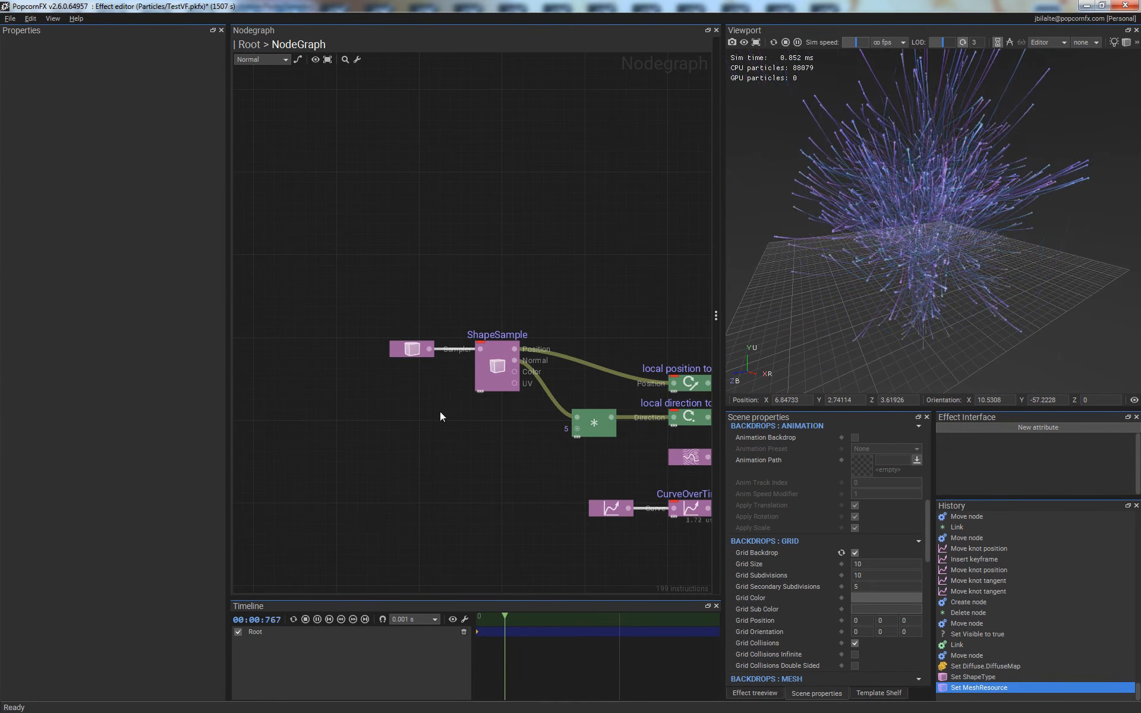
- Restore the shape sampler's type to CYLINDER and check the emission
{"action": "left_click", "coordinate": [408, 347]}
{"action": "left_click", "coordinate": [119, 185]}
{"action": "left_click", "coordinate": [134, 160]}
{"action": "left_click", "coordinate": [476, 519]}
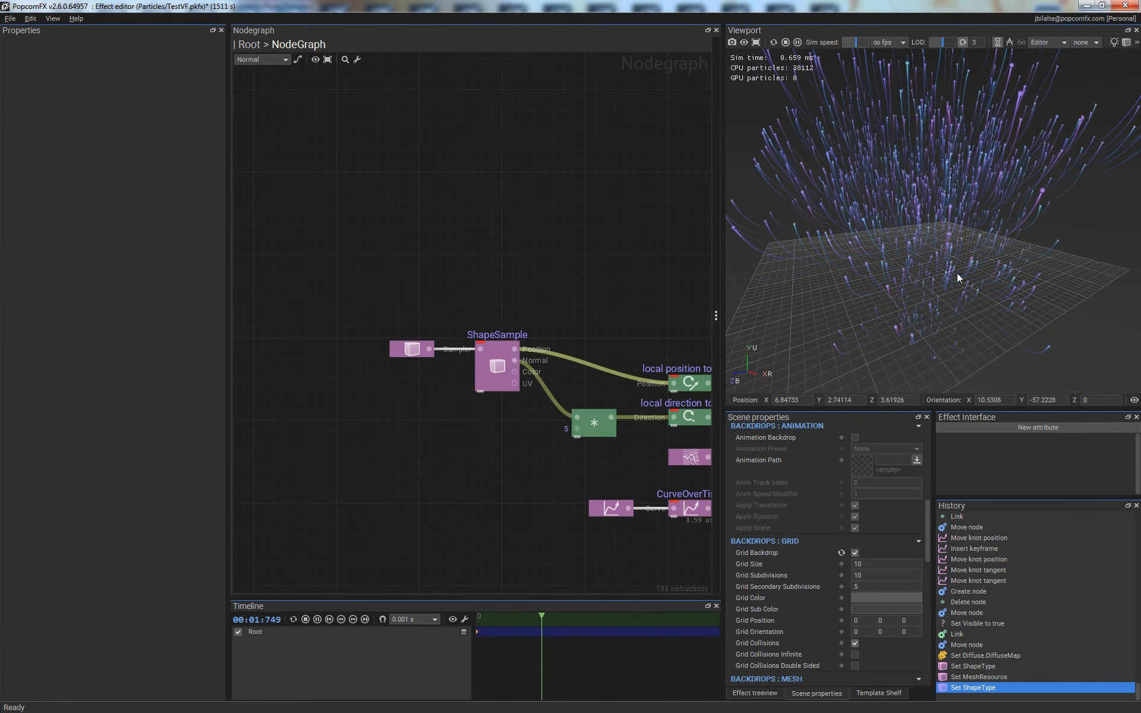
{"action": "middle_click_drag", "start_coordinate": [957, 273], "coordinate": [937, 290]}
- Move the particle layer's Color node slightly away from the Physics node, and expose its RGB Scale input
{"action": "middle_click_drag", "start_coordinate": [530, 446], "coordinate": [249, 312]}
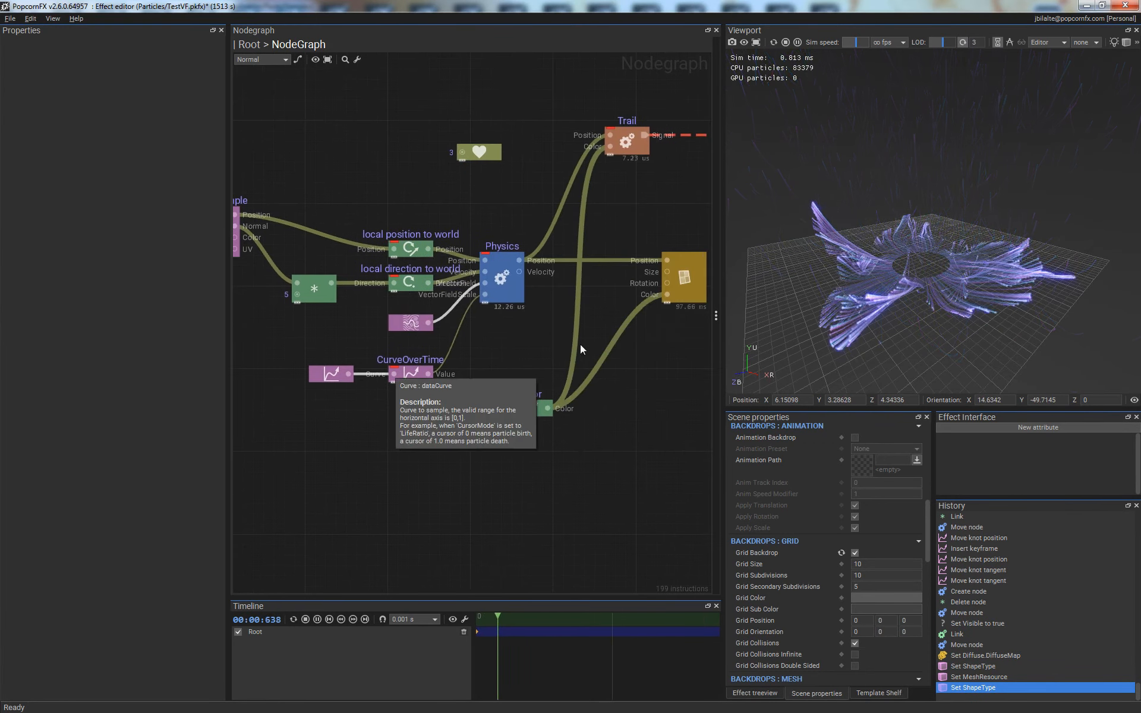
{"action": "middle_click_drag", "start_coordinate": [580, 344], "coordinate": [543, 362]}
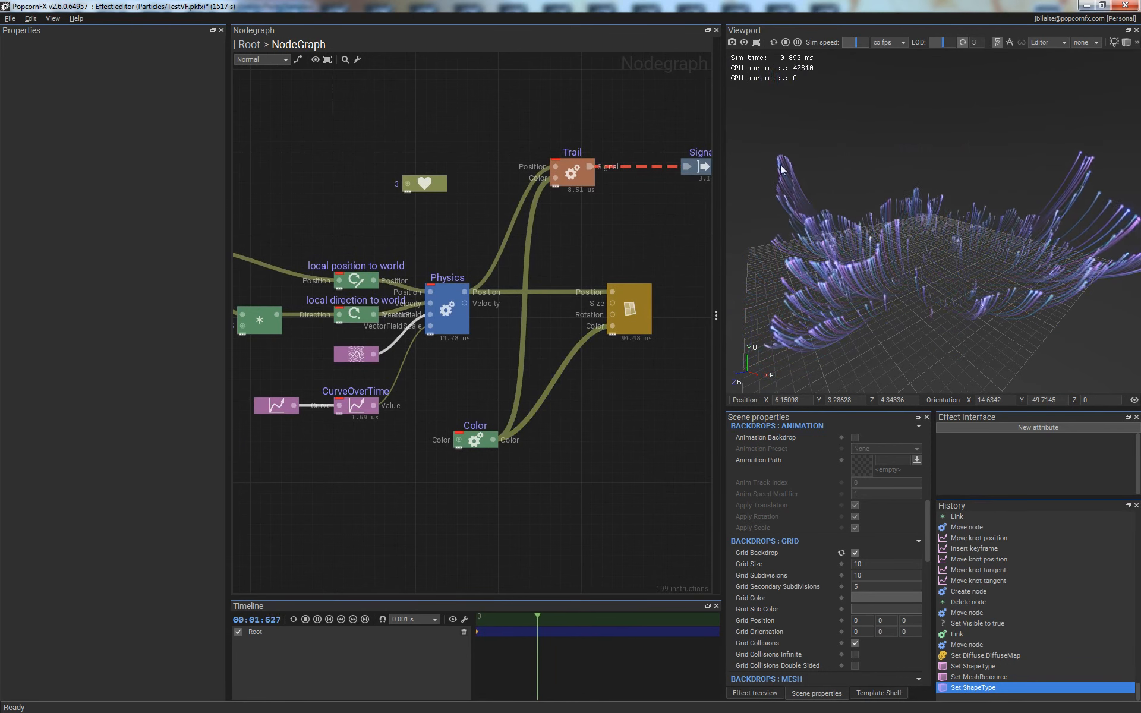
{"action": "middle_click_drag", "start_coordinate": [486, 495], "coordinate": [515, 497]}
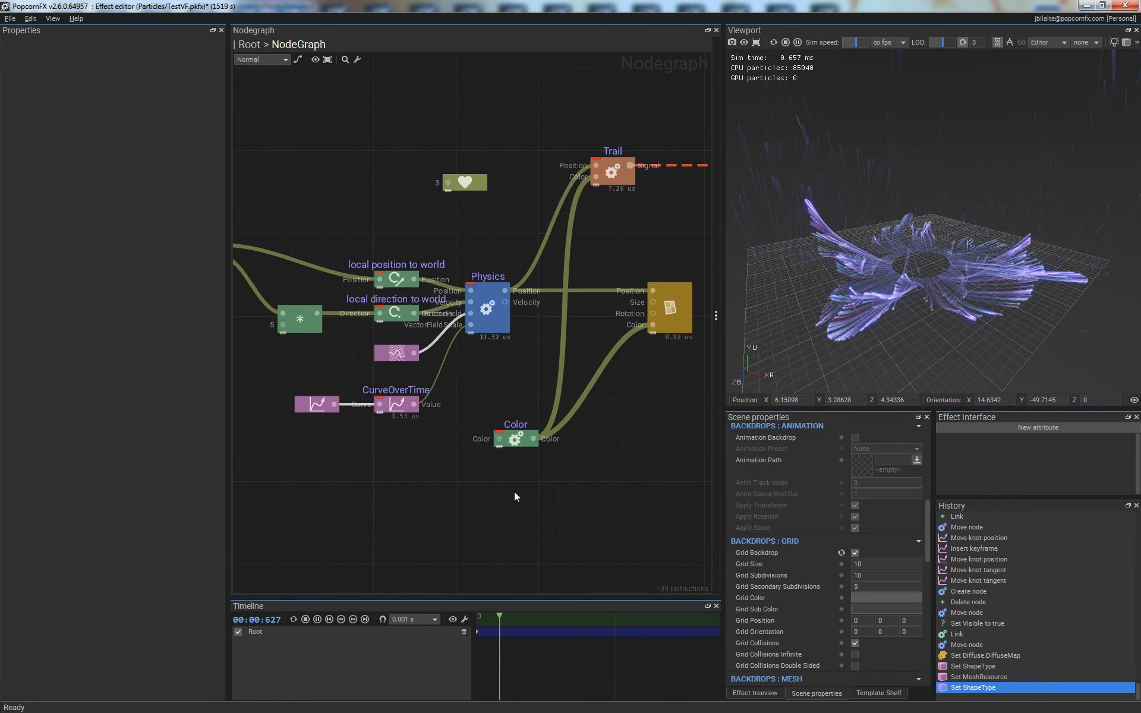
{"action": "left_click_drag", "start_coordinate": [514, 440], "coordinate": [509, 463]}
{"action": "middle_click_drag", "start_coordinate": [496, 517], "coordinate": [536, 505]}
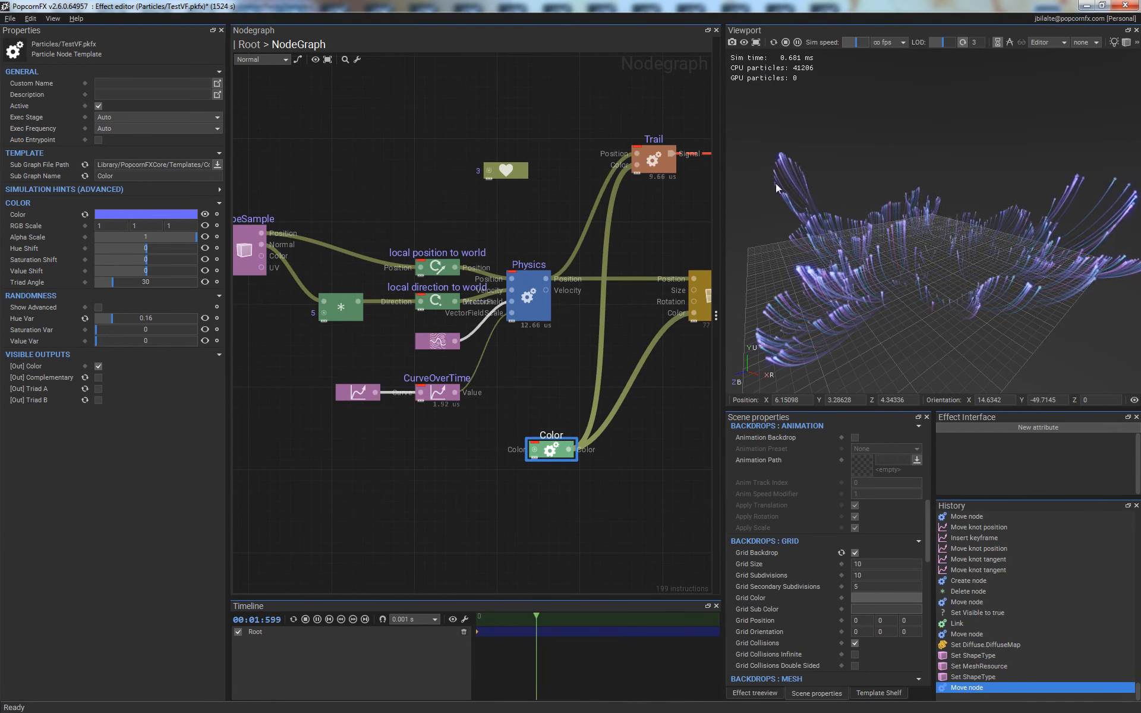
{"action": "left_click", "coordinate": [483, 522]}
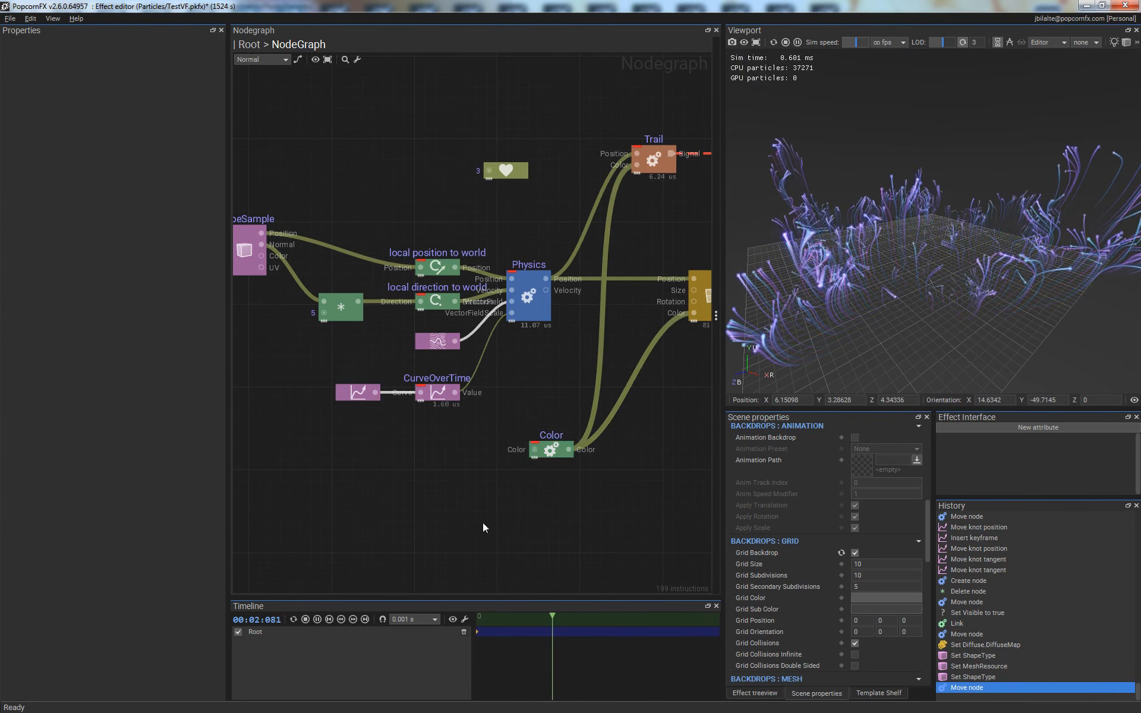
{"action": "left_click", "coordinate": [565, 450]}
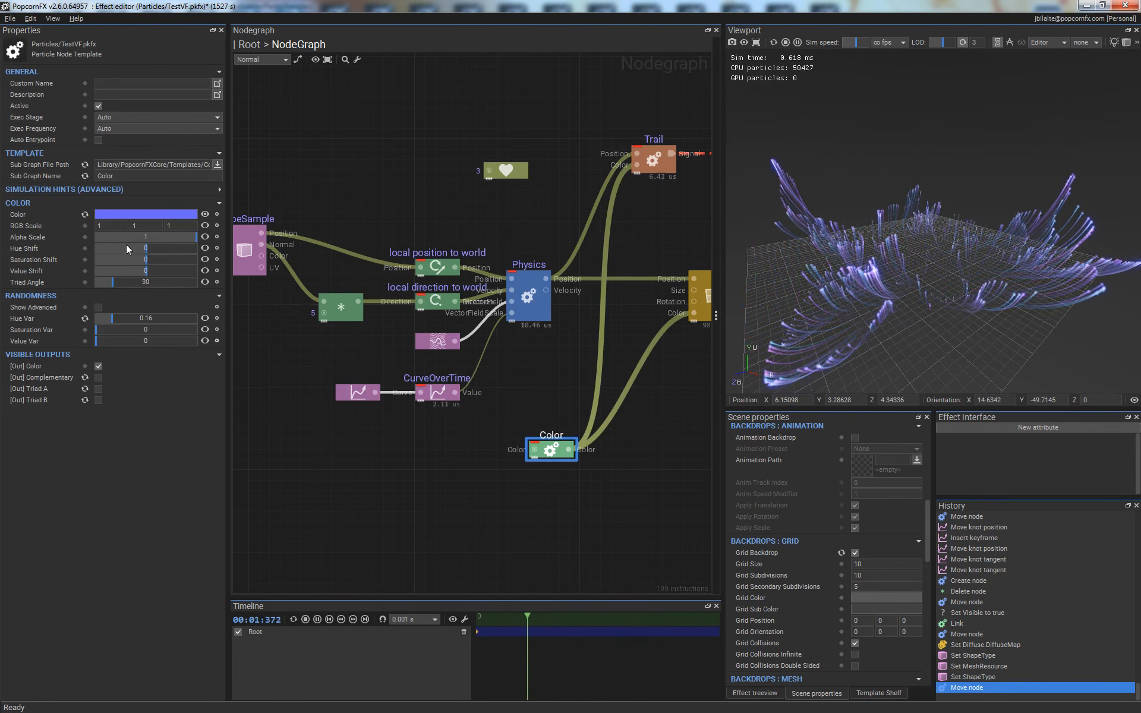
{"action": "left_click", "coordinate": [206, 226]}
{"action": "left_click", "coordinate": [518, 527]}
{"action": "middle_click_drag", "start_coordinate": [477, 507], "coordinate": [559, 494]}
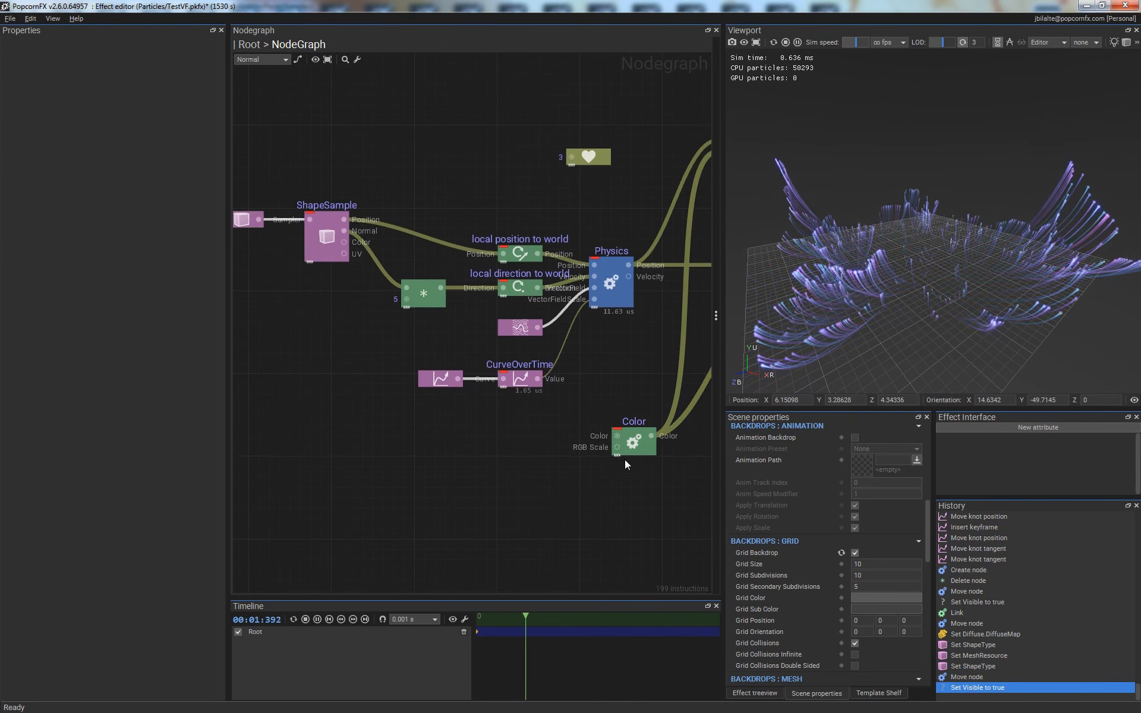
- Add a Curve sample (rig) feeding the Color node's RGB Scale, and place its curve sampler and CurveOverTime nodes clear of the Color node
{"action": "left_click_drag", "start_coordinate": [617, 448], "coordinate": [550, 462]}
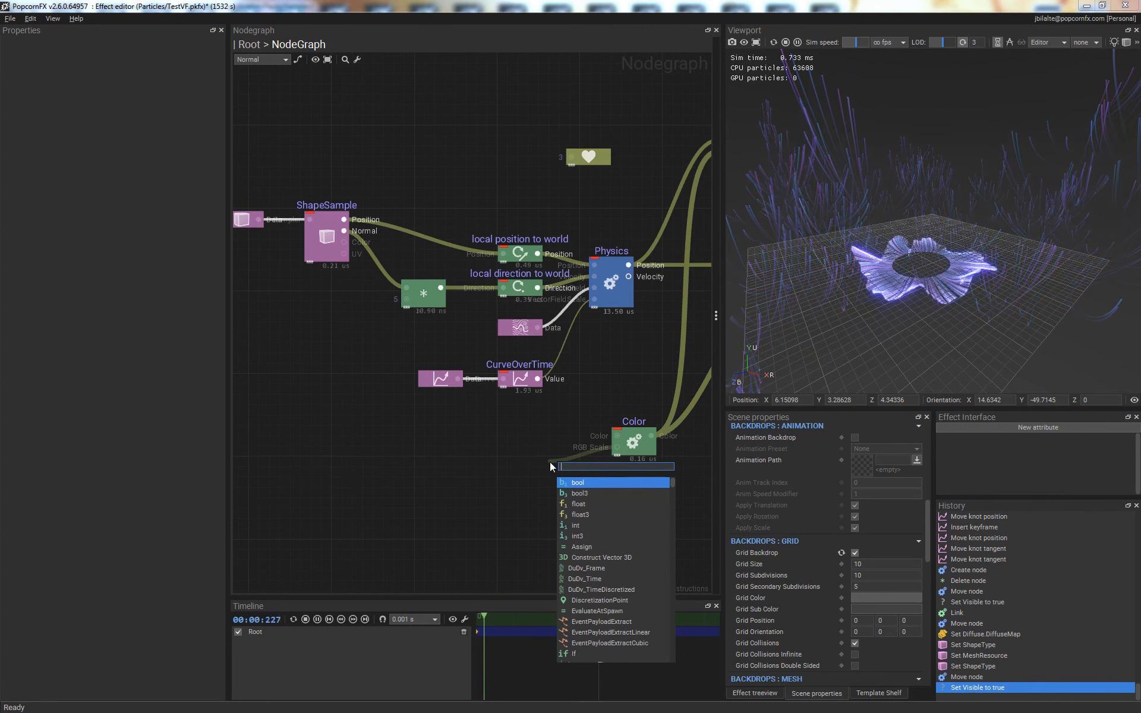
{"action": "type", "text": "curve ri"}
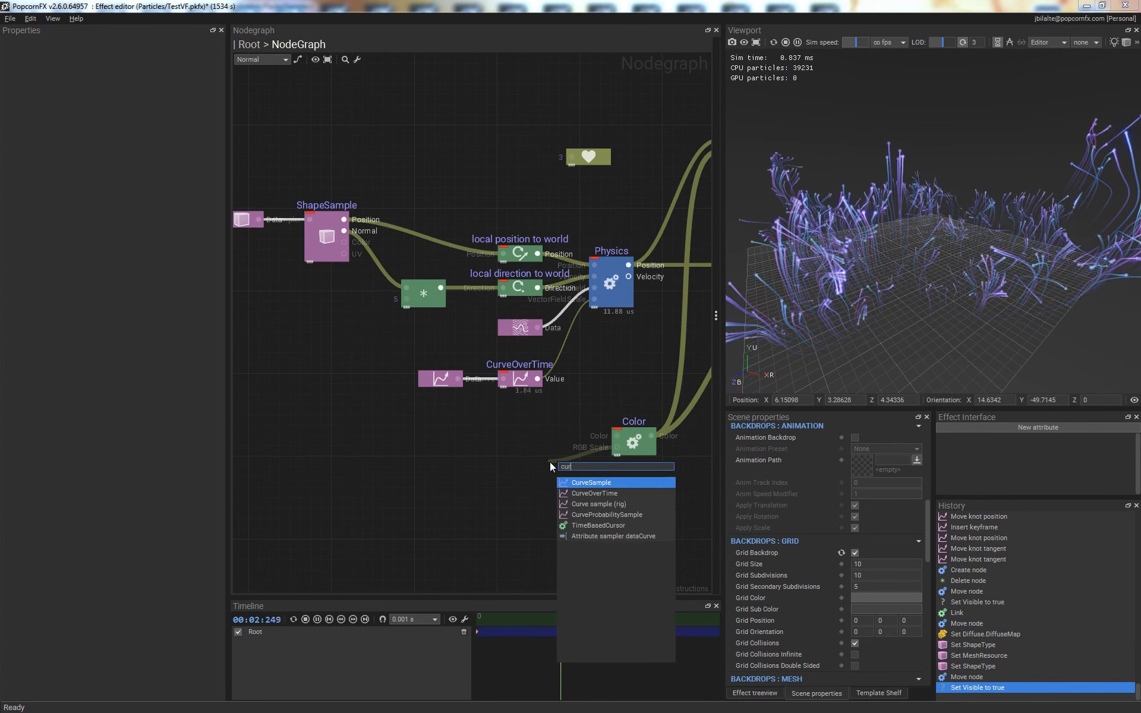
{"action": "key", "text": "Return"}
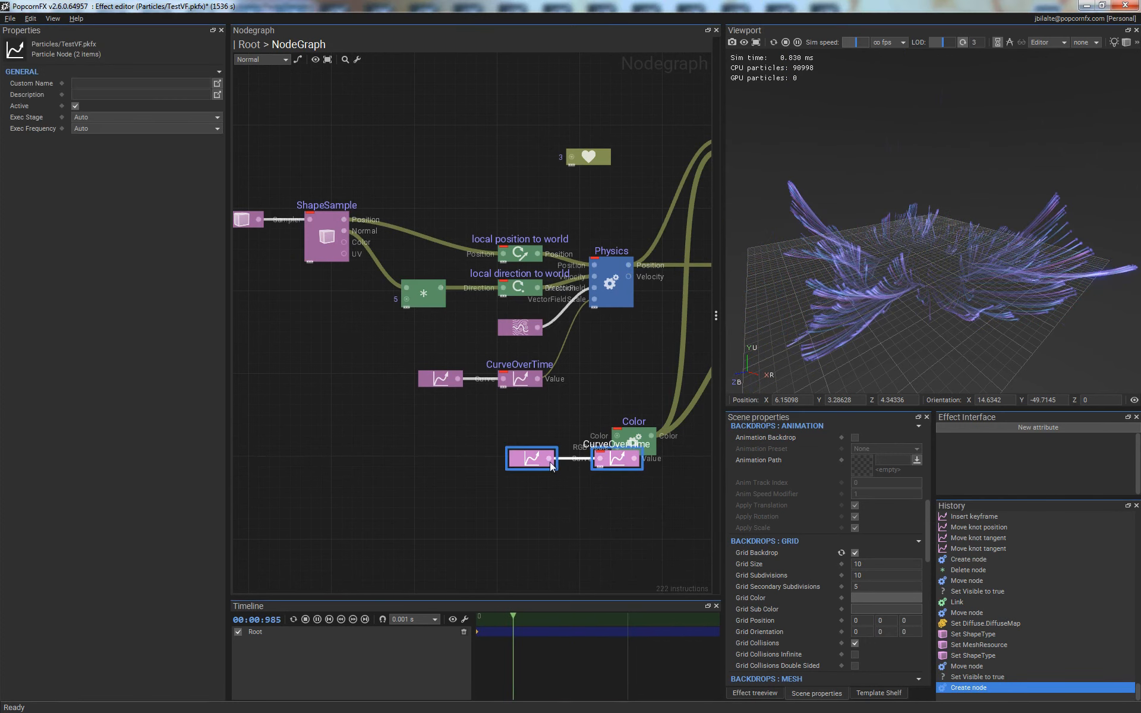
{"action": "left_click_drag", "start_coordinate": [553, 469], "coordinate": [505, 463]}
{"action": "left_click", "coordinate": [517, 521]}
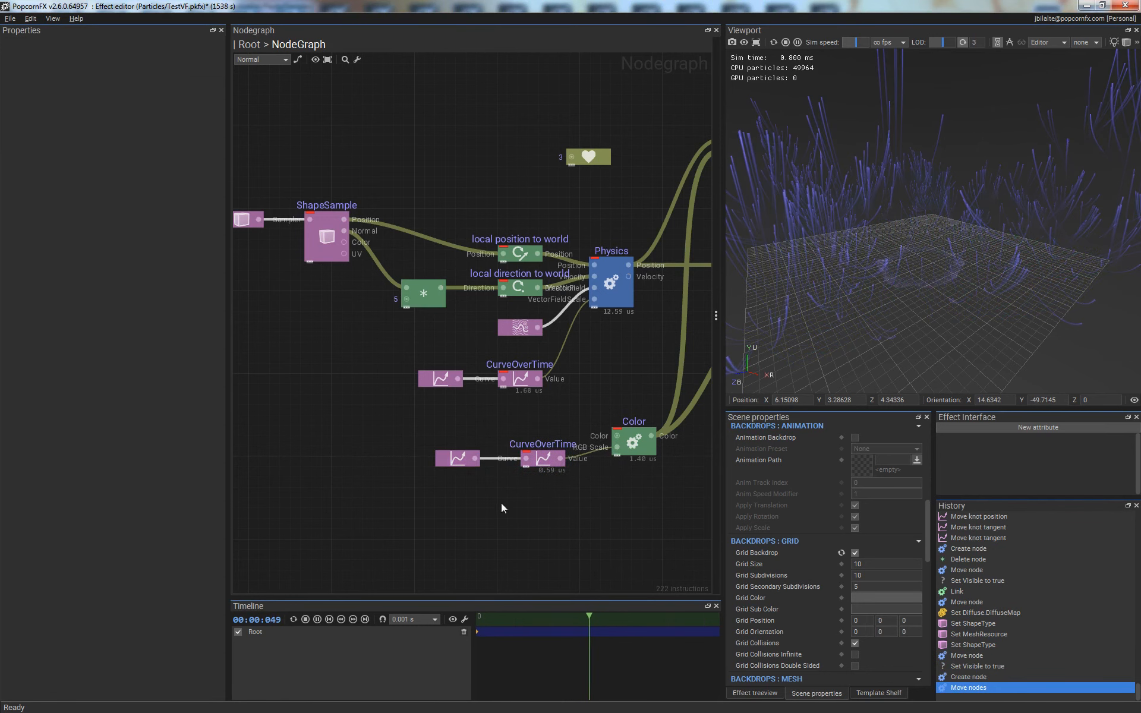
- Open the curve sampler driving the particle Color node's RGB Scale and apply the 02 - Linear (inv) preset
{"action": "double_click", "coordinate": [458, 458]}
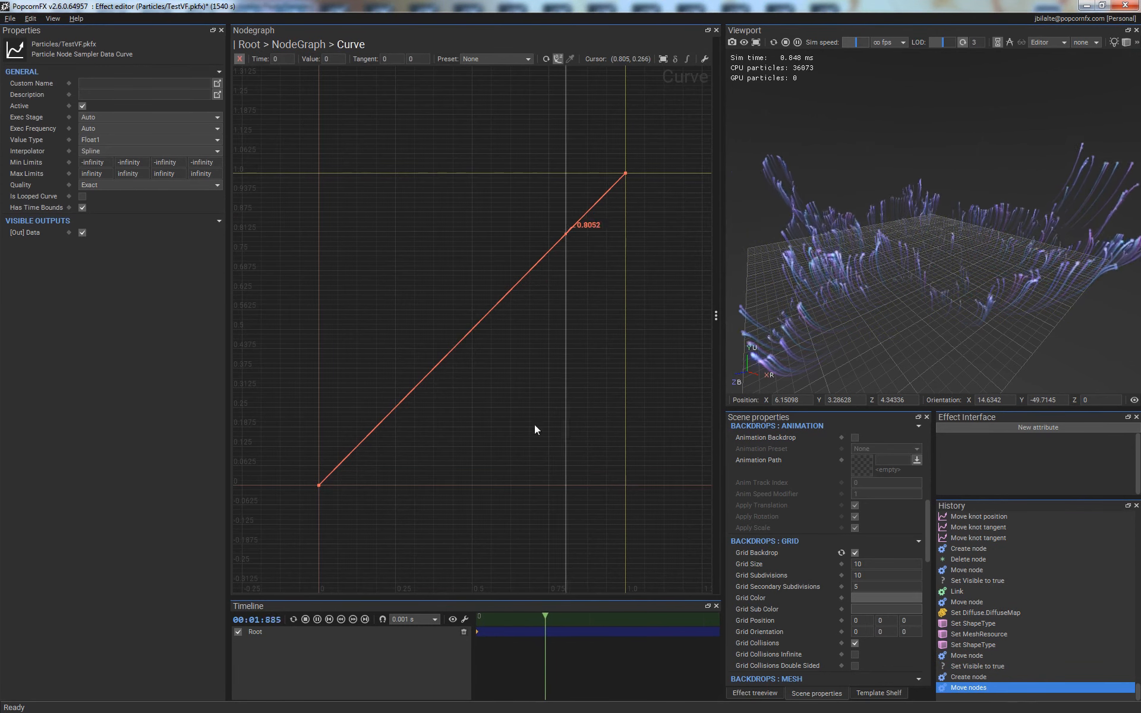
{"action": "left_click_drag", "start_coordinate": [306, 481], "coordinate": [381, 527]}
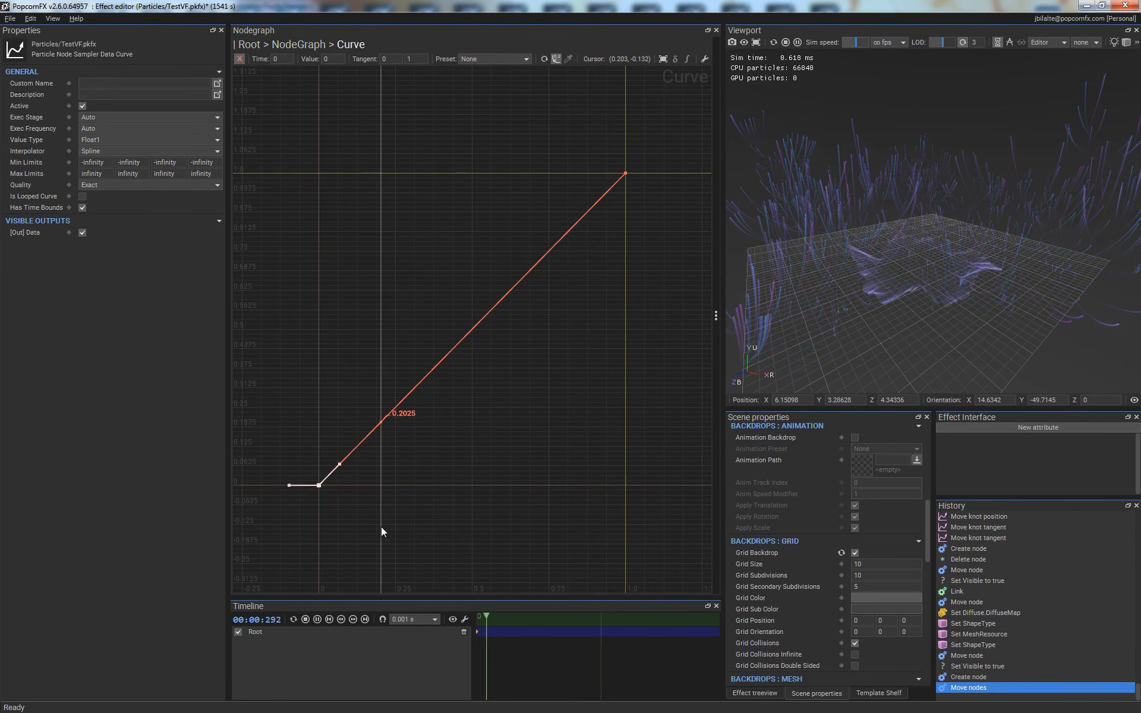
{"action": "left_click", "coordinate": [504, 59]}
{"action": "left_click", "coordinate": [512, 97]}
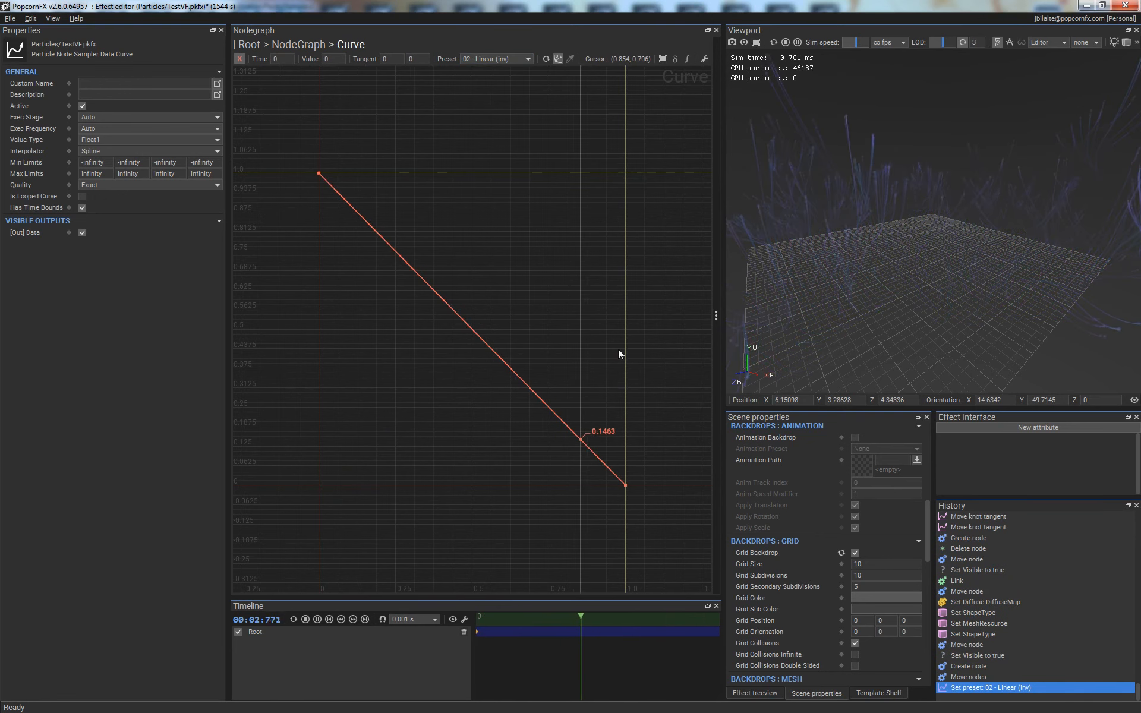
- Insert a keyframe near time 0.8 and shape the knots and tangents so the curve declines gently before dropping steeply to zero
{"action": "double_click", "coordinate": [566, 186]}
{"action": "left_click", "coordinate": [319, 175]}
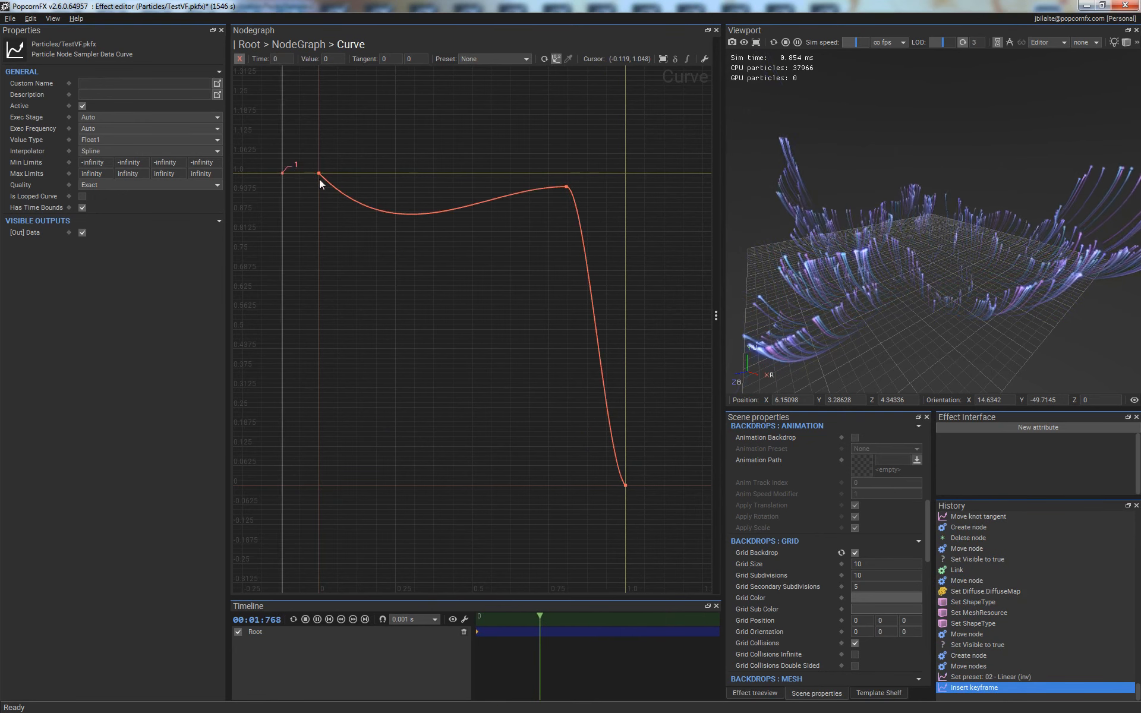
{"action": "left_click_drag", "start_coordinate": [337, 196], "coordinate": [383, 176]}
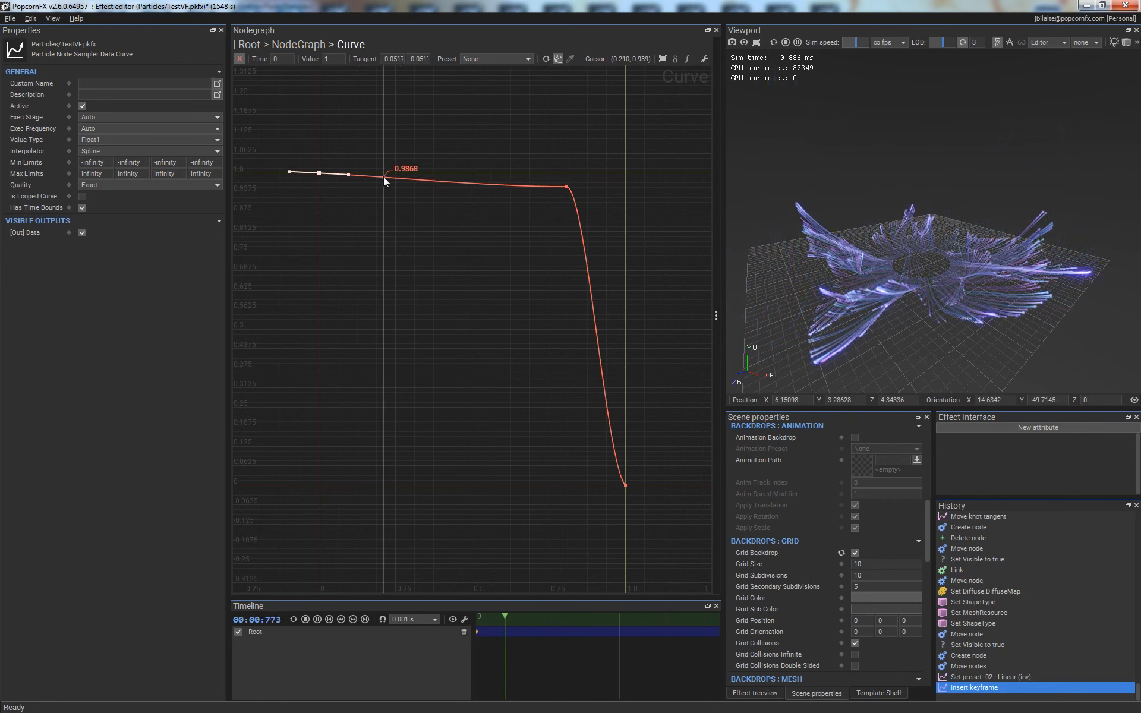
{"action": "left_click", "coordinate": [566, 186]}
{"action": "left_click_drag", "start_coordinate": [596, 187], "coordinate": [573, 205]}
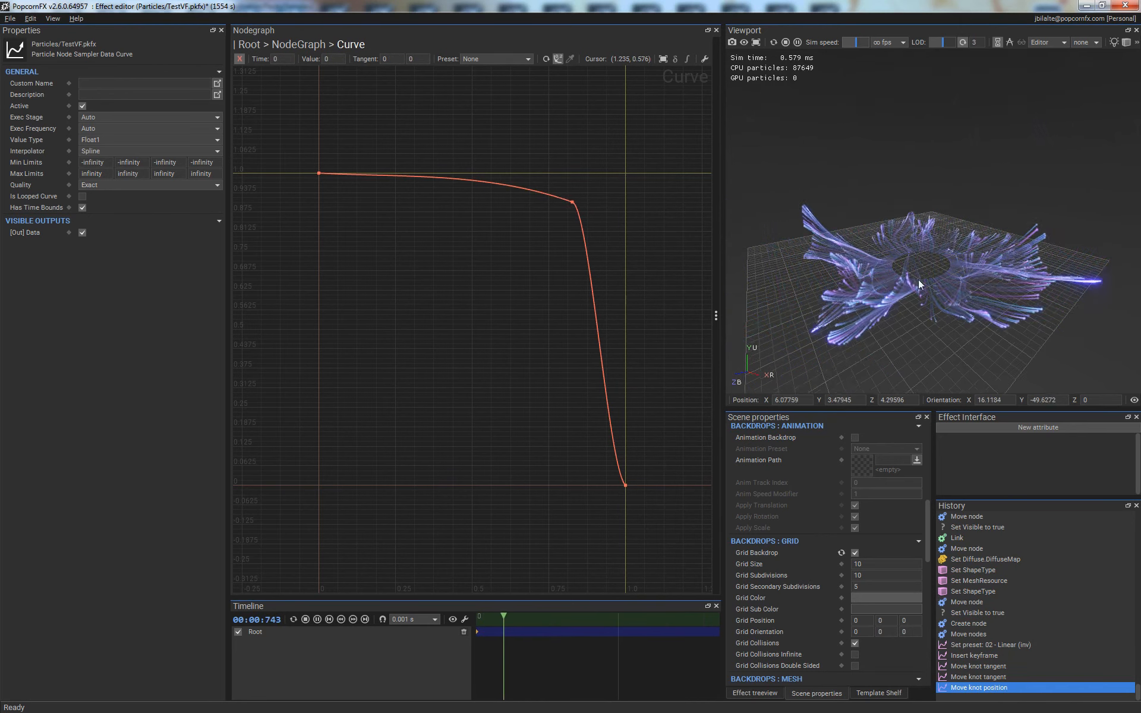
- Check the color fade in the viewport and move the curve's middle knot to about time 0.76, value 0.93
{"action": "left_click_drag", "start_coordinate": [925, 245], "coordinate": [918, 291]}
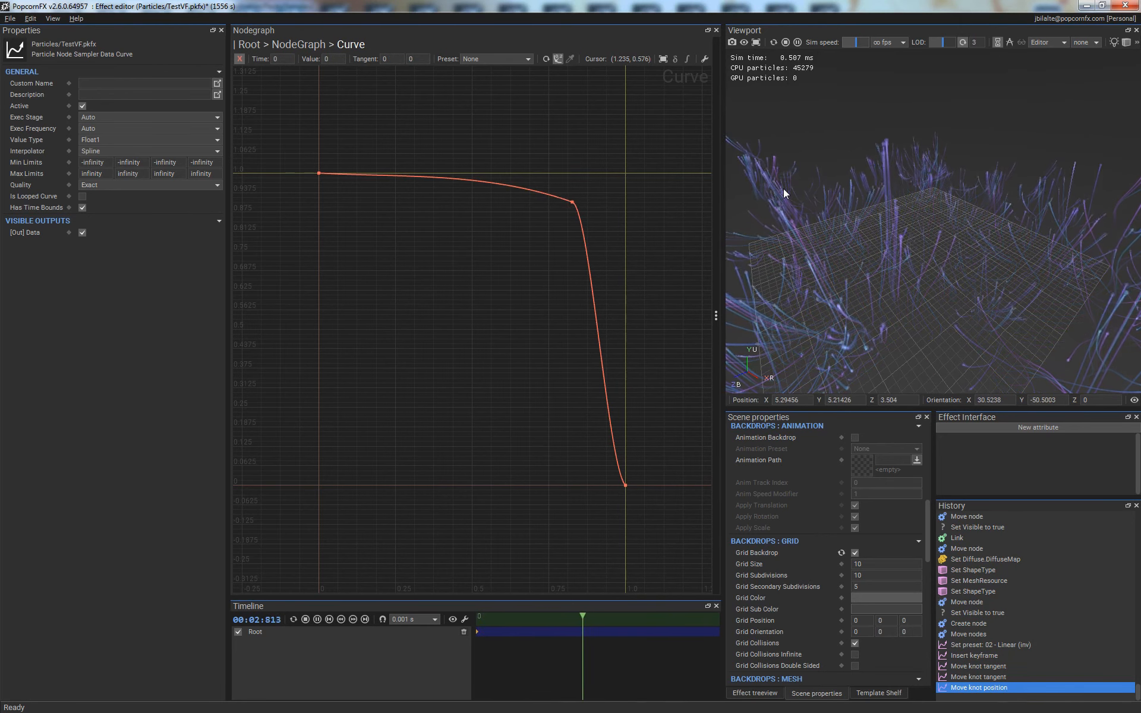
{"action": "middle_click_drag", "start_coordinate": [864, 184], "coordinate": [898, 118]}
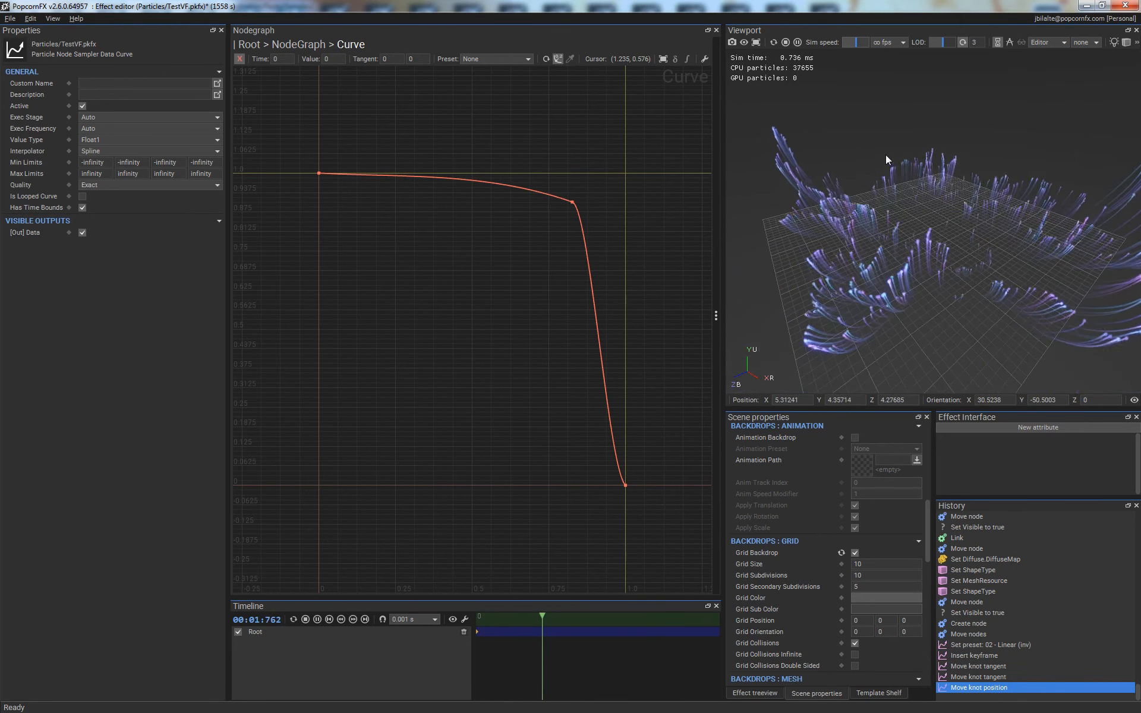
{"action": "scroll", "coordinate": [898, 118], "scroll_direction": "up", "scroll_amount": 3}
{"action": "scroll", "coordinate": [806, 291], "scroll_direction": "down", "scroll_amount": 3}
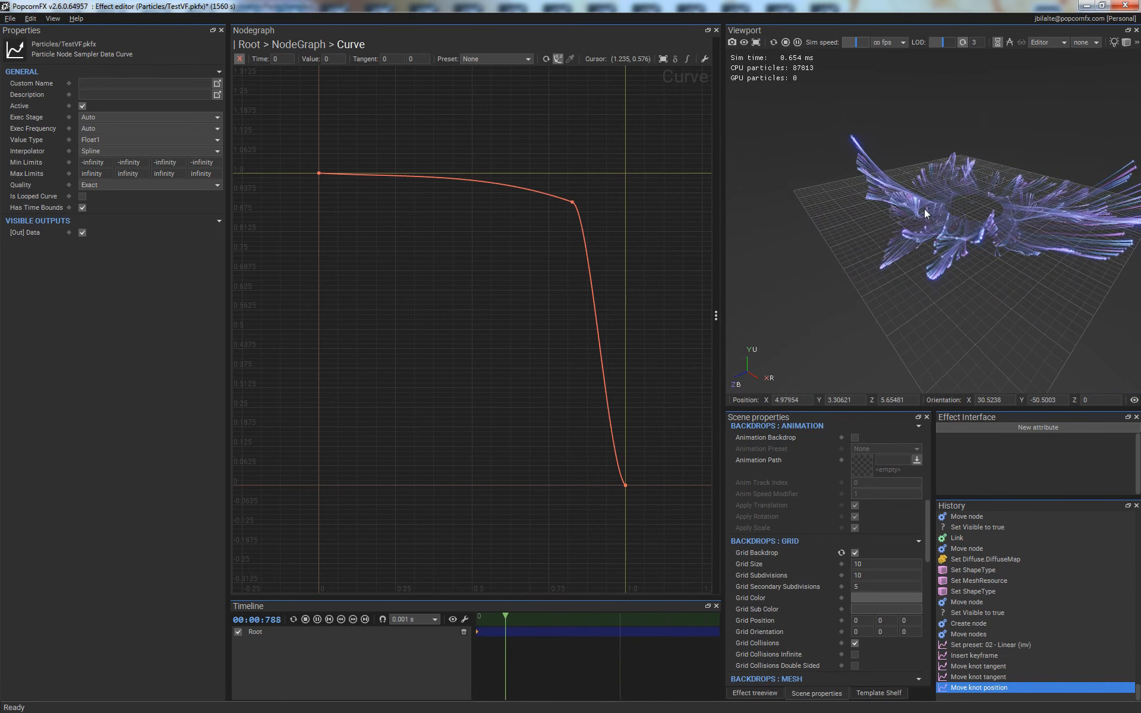
{"action": "middle_click_drag", "start_coordinate": [856, 268], "coordinate": [887, 255]}
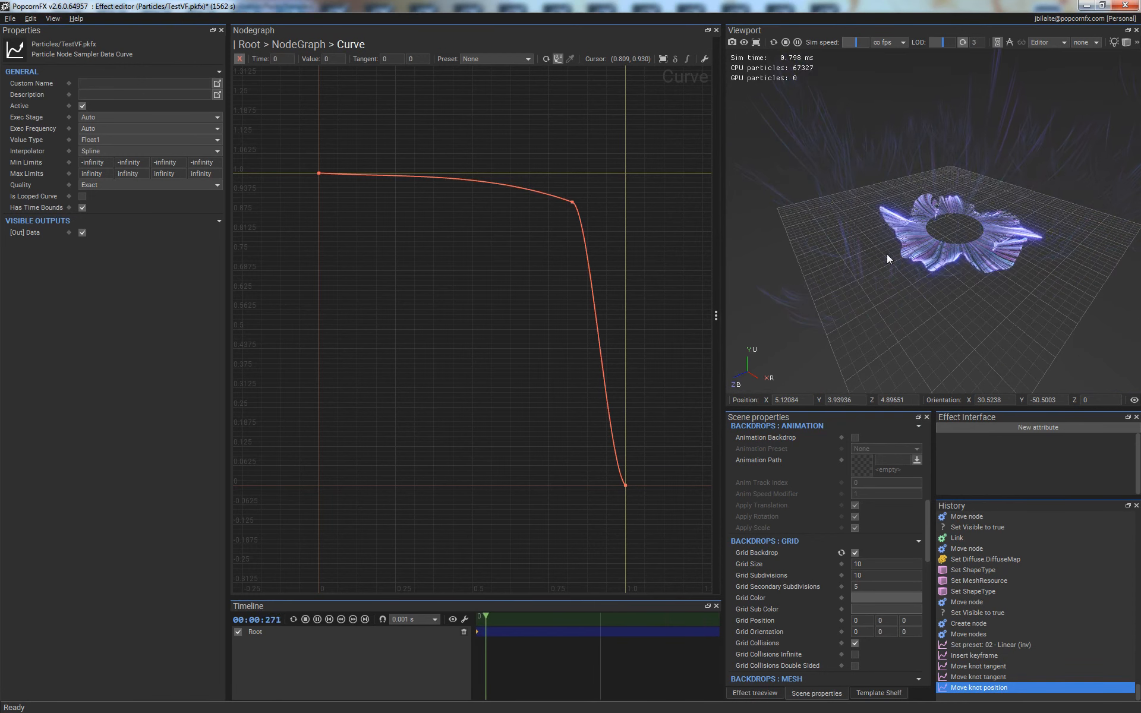
{"action": "left_click_drag", "start_coordinate": [574, 202], "coordinate": [555, 198]}
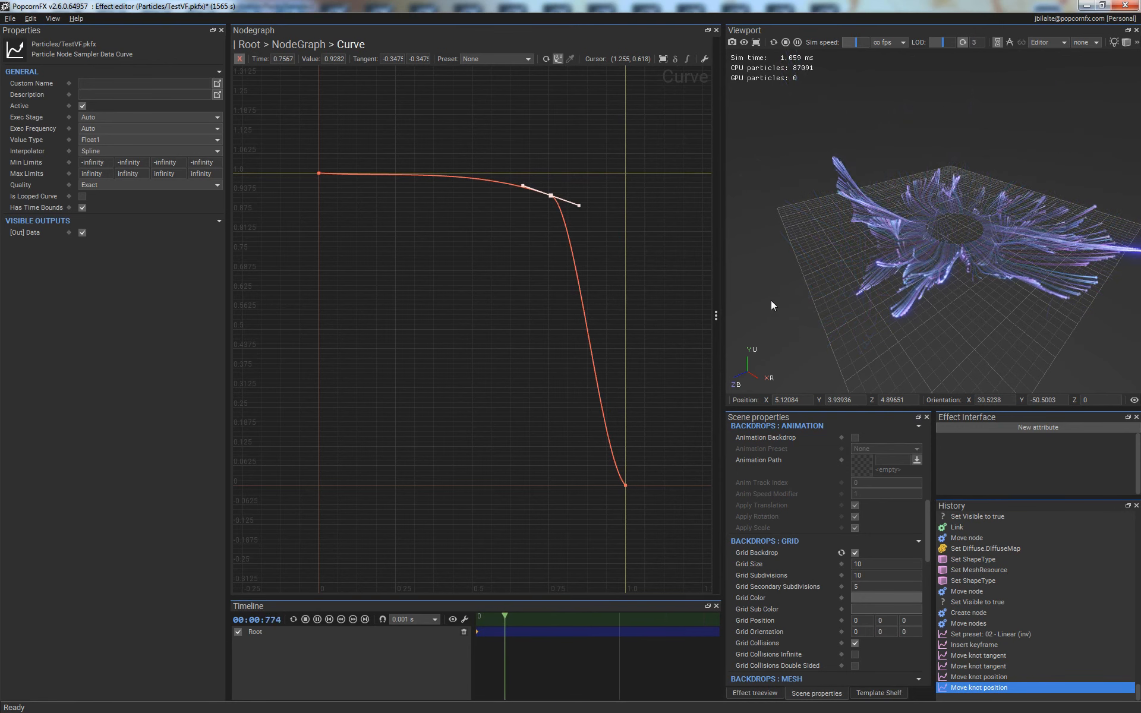
- Open the ribbon layer's node graph and examine the fading particles and trails from different distances and angles
{"action": "double_click", "coordinate": [460, 301]}
{"action": "middle_click_drag", "start_coordinate": [437, 270], "coordinate": [509, 358]}
{"action": "double_click", "coordinate": [510, 359]}
{"action": "double_click", "coordinate": [594, 353]}
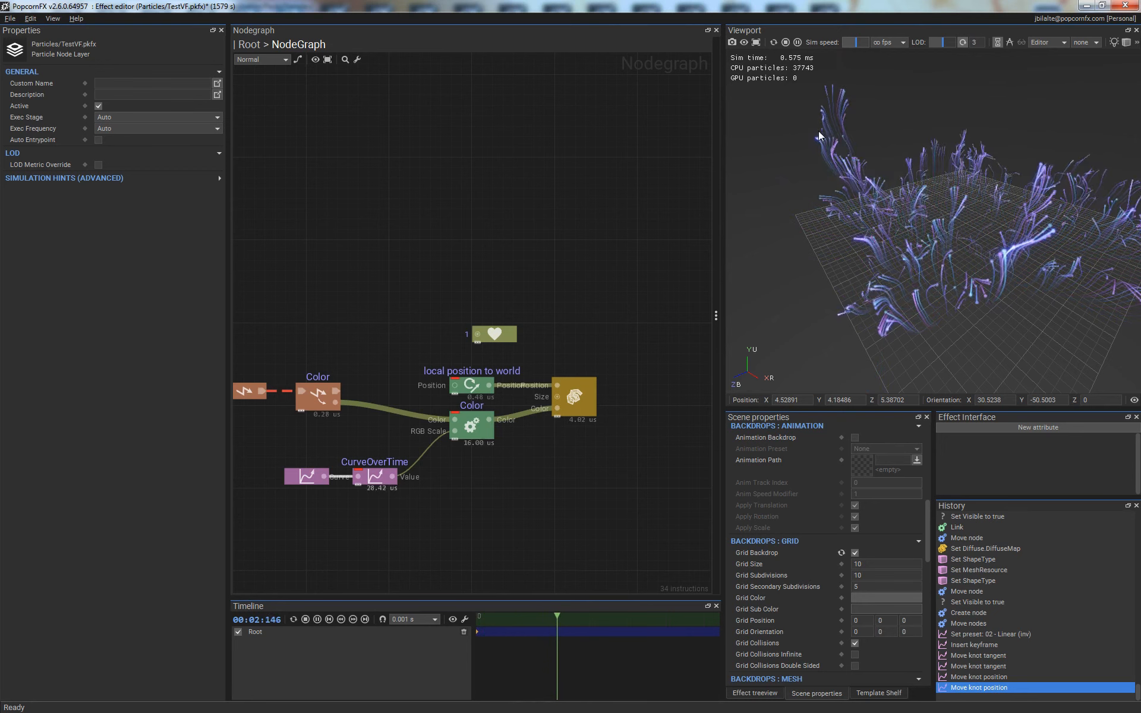
{"action": "middle_click_drag", "start_coordinate": [907, 275], "coordinate": [928, 246]}
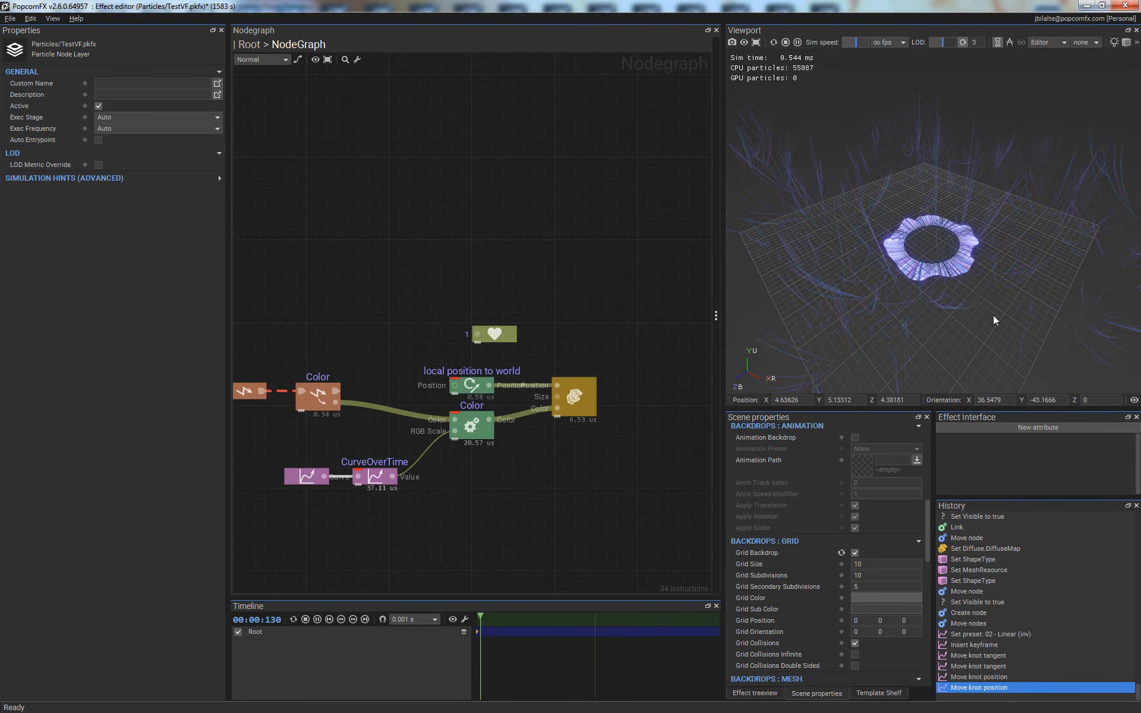
{"action": "scroll", "coordinate": [976, 280], "scroll_direction": "up", "scroll_amount": 5}
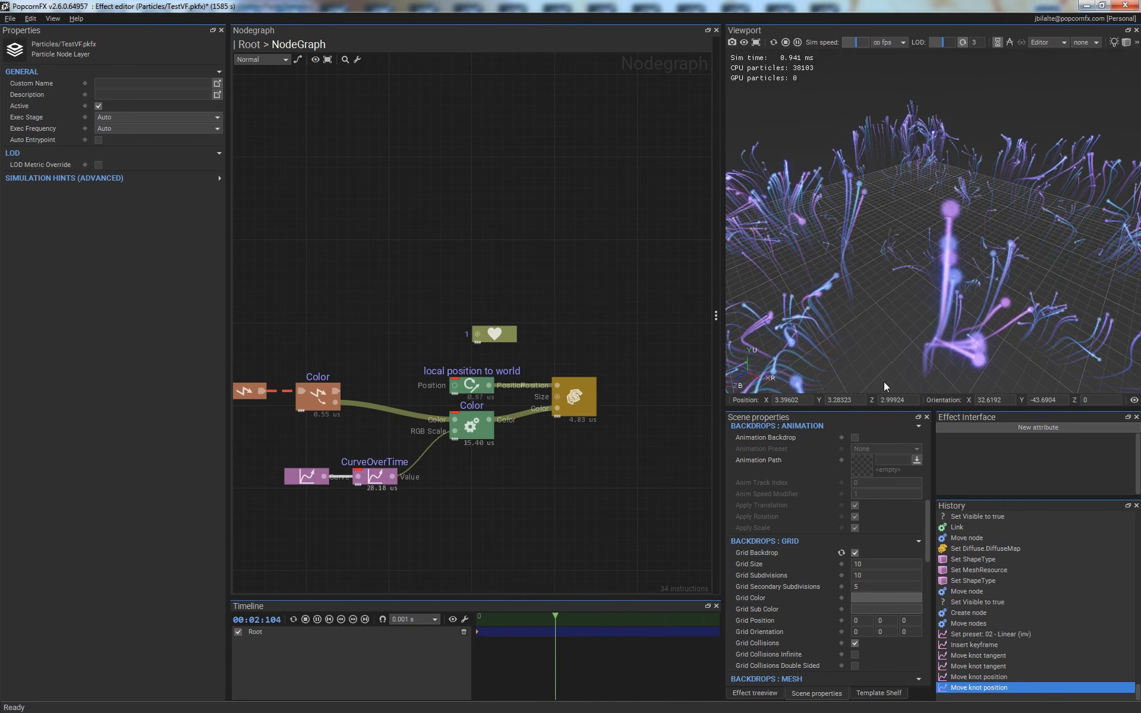
{"action": "middle_click_drag", "start_coordinate": [533, 508], "coordinate": [565, 463]}
{"action": "scroll", "coordinate": [911, 271], "scroll_direction": "down", "scroll_amount": 1}
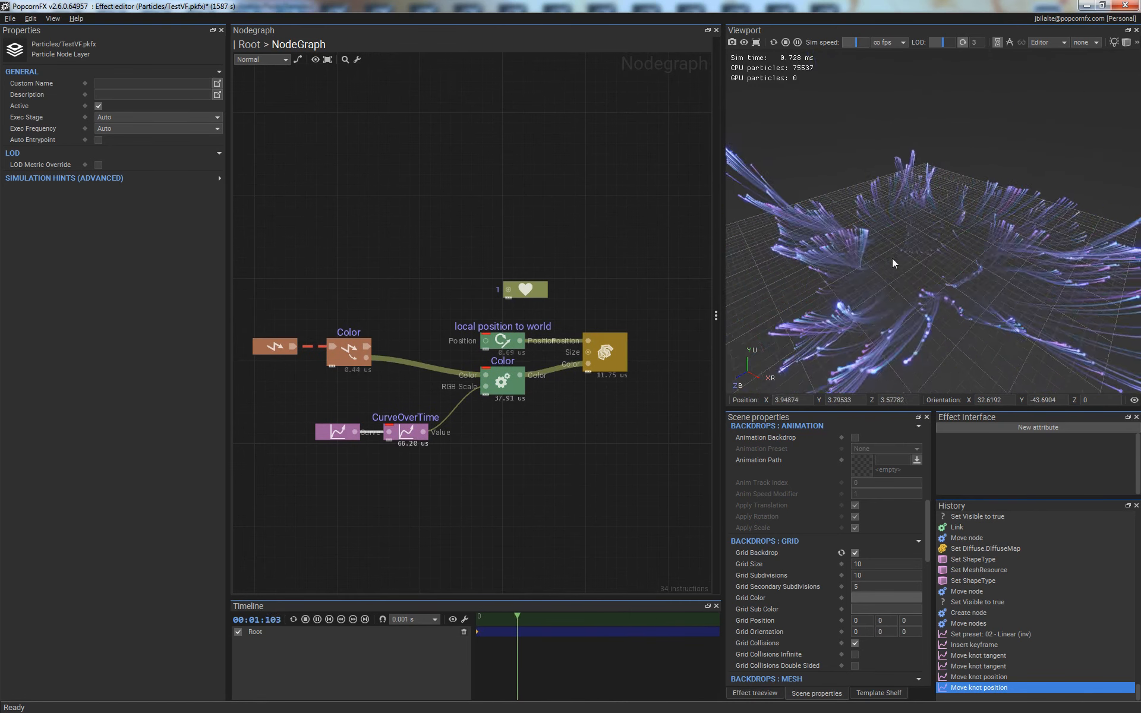
{"action": "scroll", "coordinate": [959, 295], "scroll_direction": "down", "scroll_amount": 3}
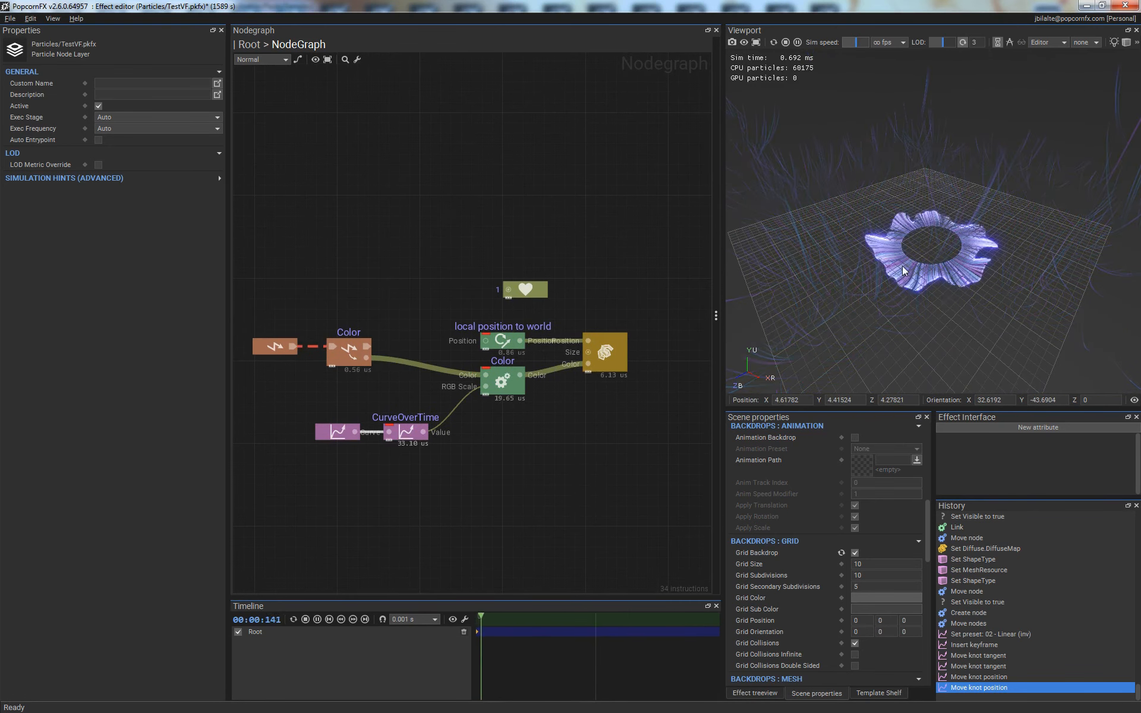